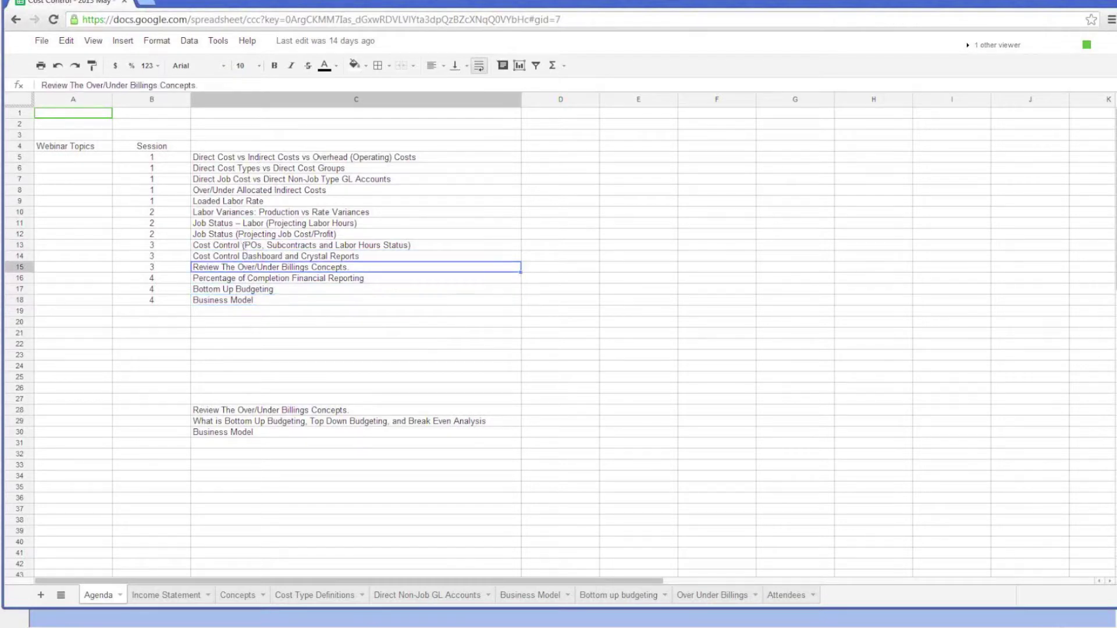
Open the Concepts sheet and locate the Session 4 homework item to read "Understanding the Summary of Contracts".
left_click(237, 596)
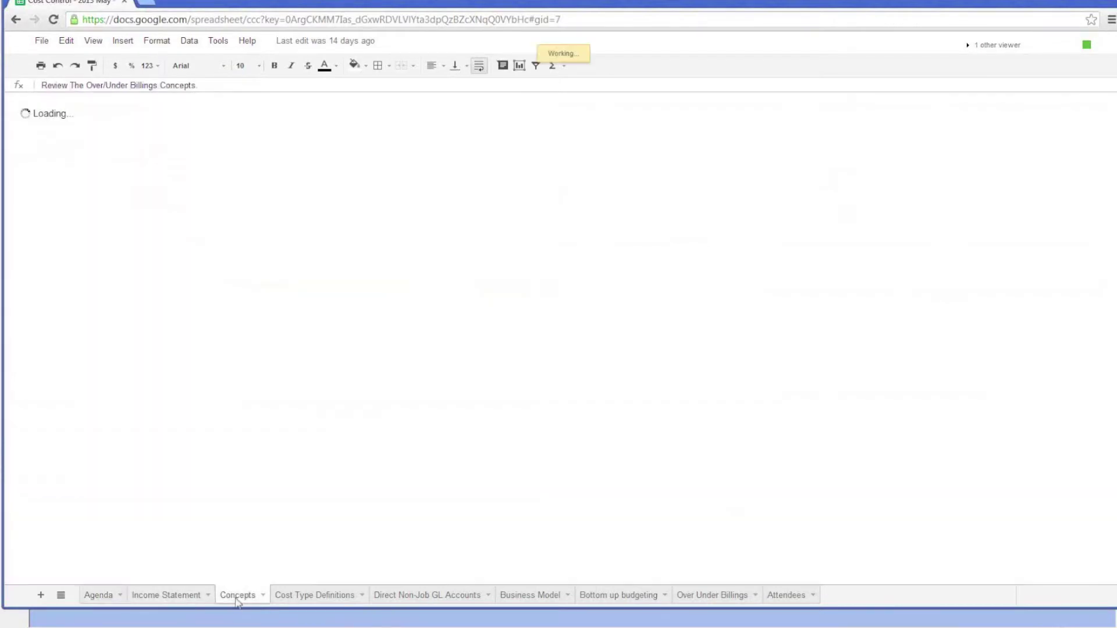
left_click(260, 423)
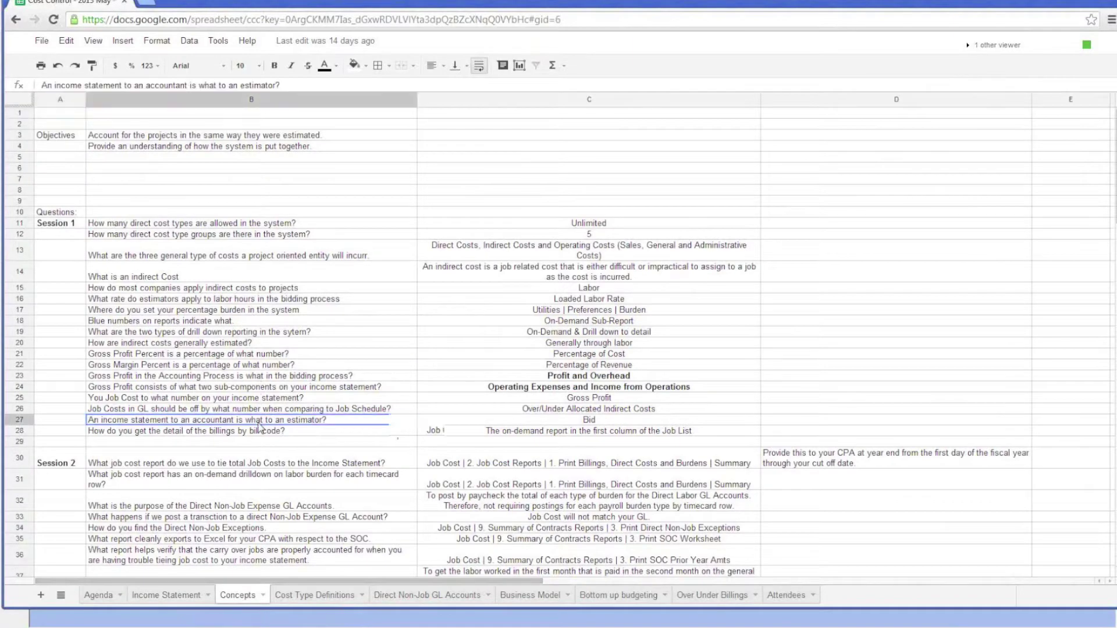
scroll(260, 428, "down", 12)
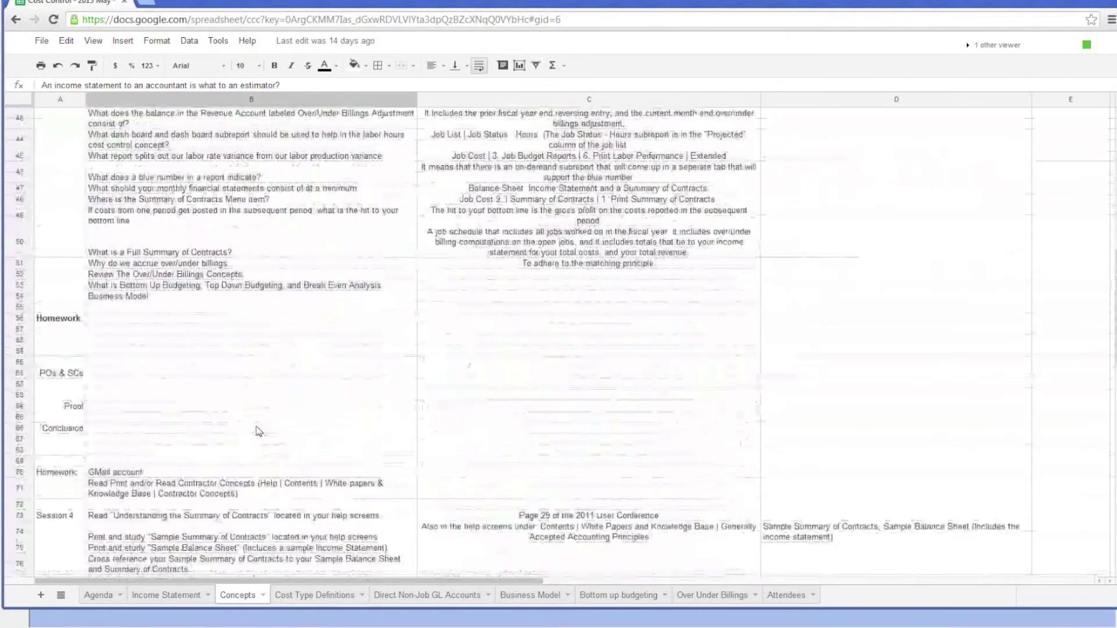
scroll(259, 432, "down", 5)
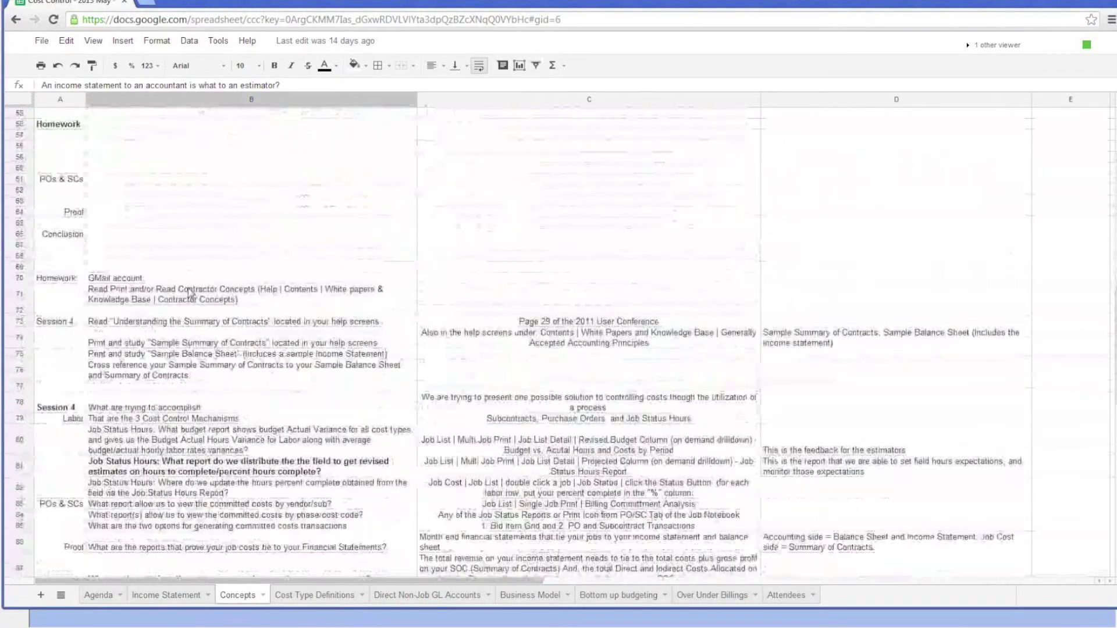
left_click(180, 324)
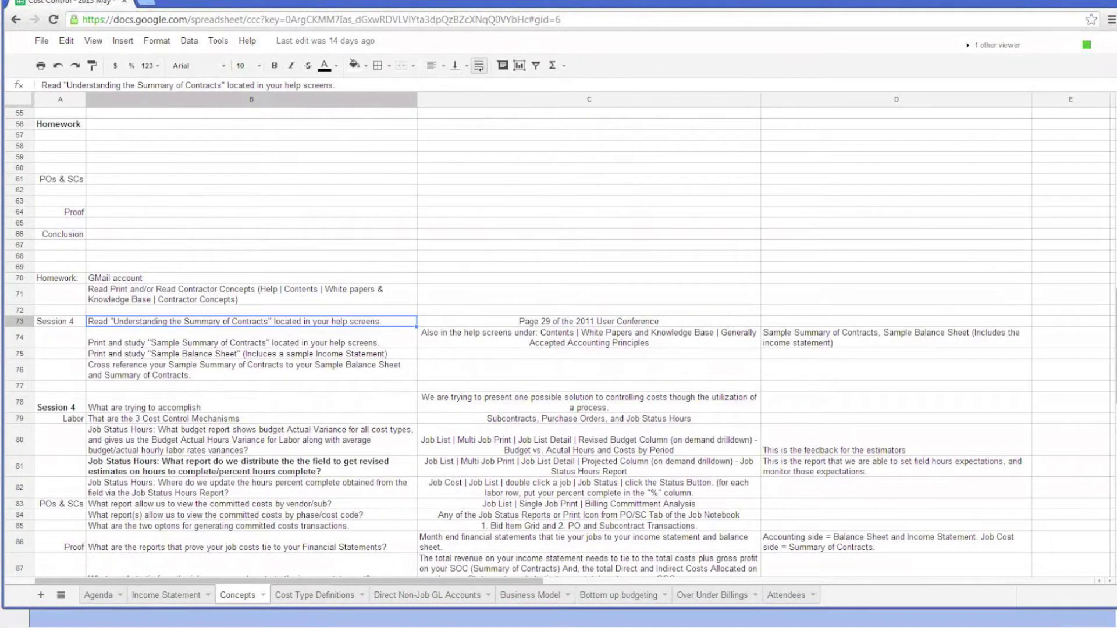
Switch to TimeSuite Toolbox and open the Knowledge Base in its help.
left_click(320, 616)
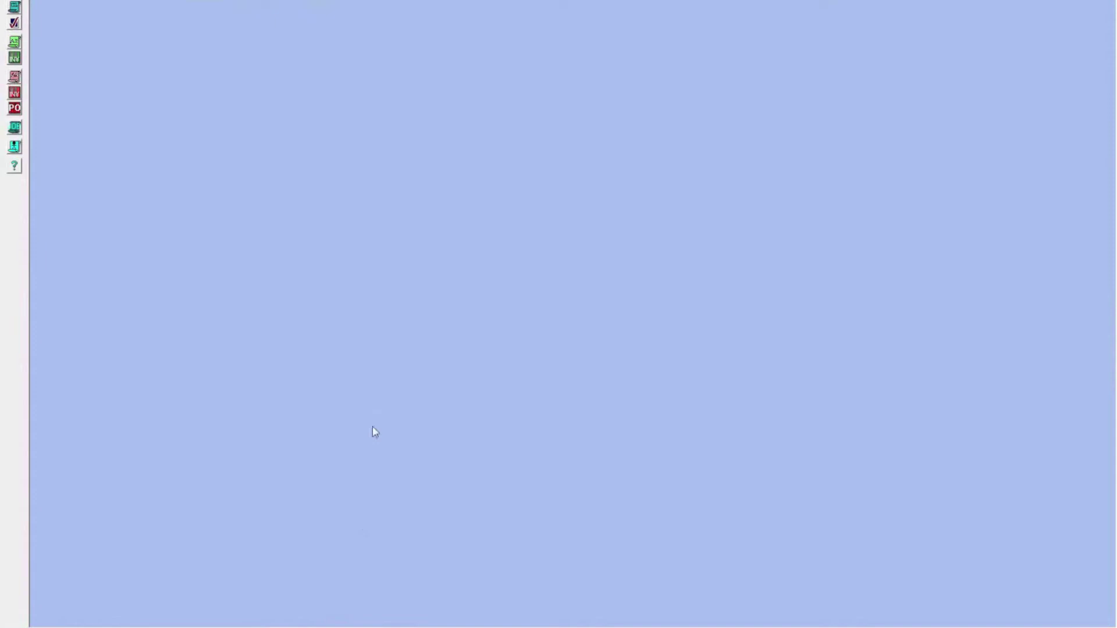
left_click(512, 2)
left_click(512, 7)
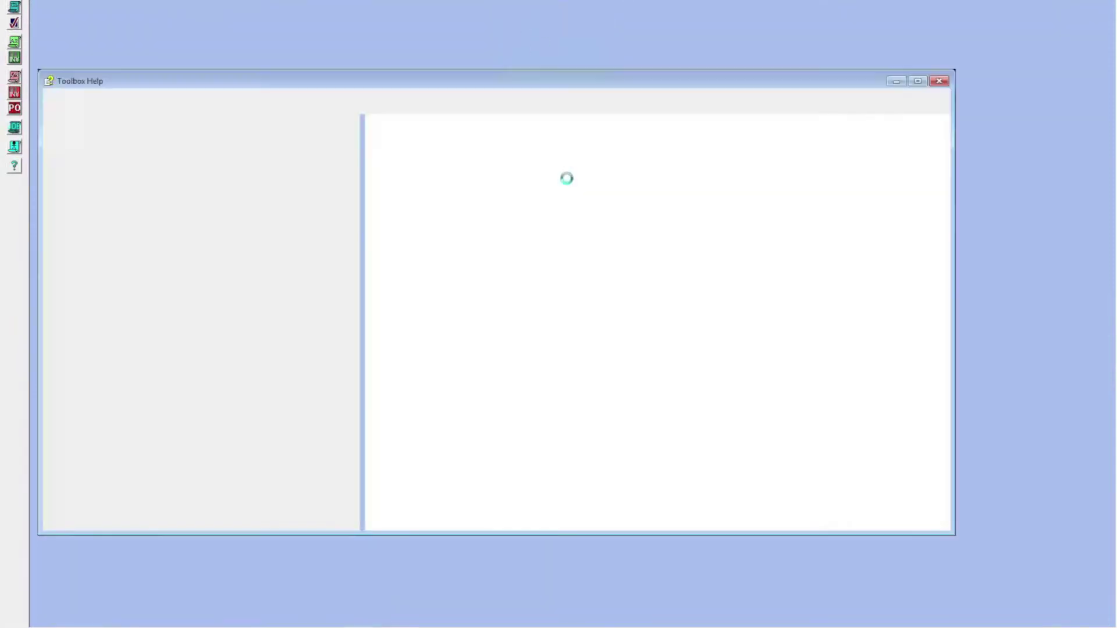
left_click(420, 426)
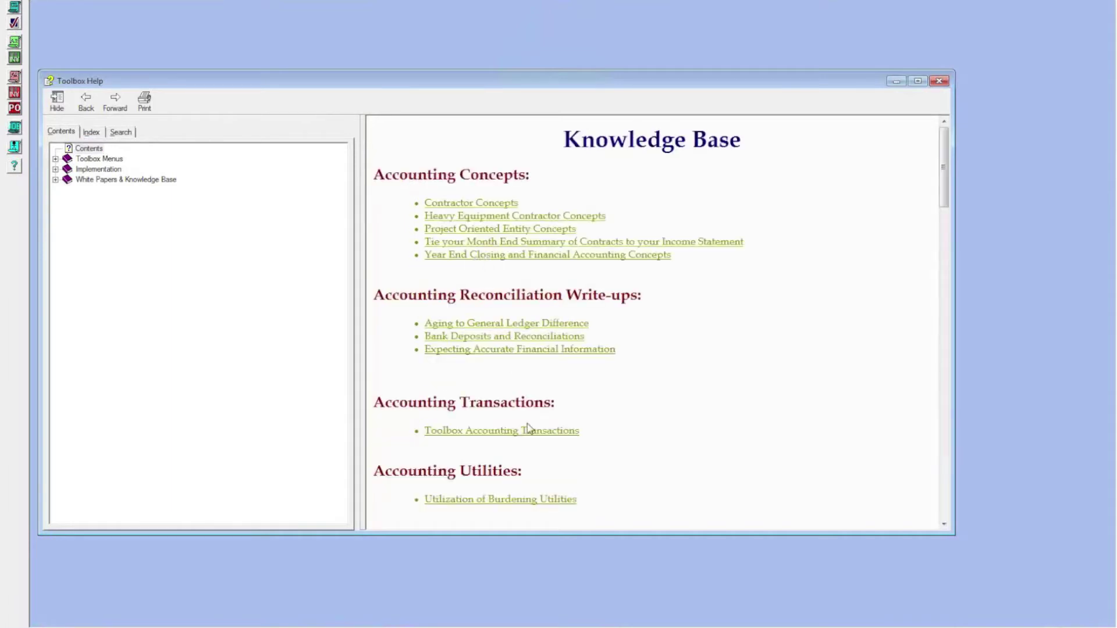
Open the "Understanding Over/Under Billings" write-up listed under Generally Accepted Accounting Principles.
scroll(620, 481, "down", 10)
scroll(558, 431, "down", 7)
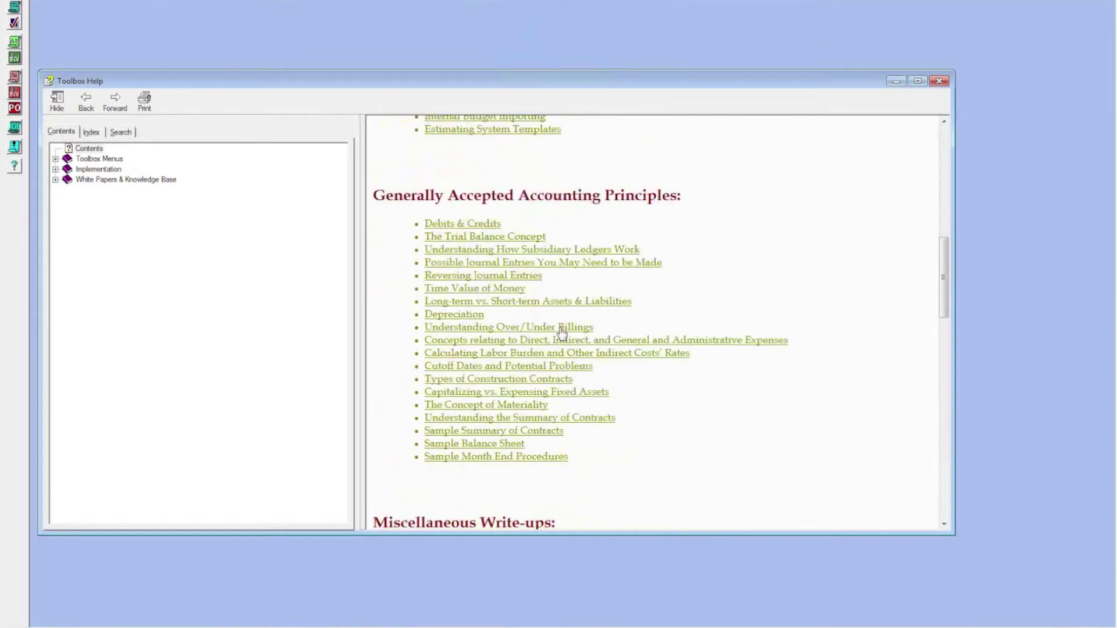
left_click(538, 328)
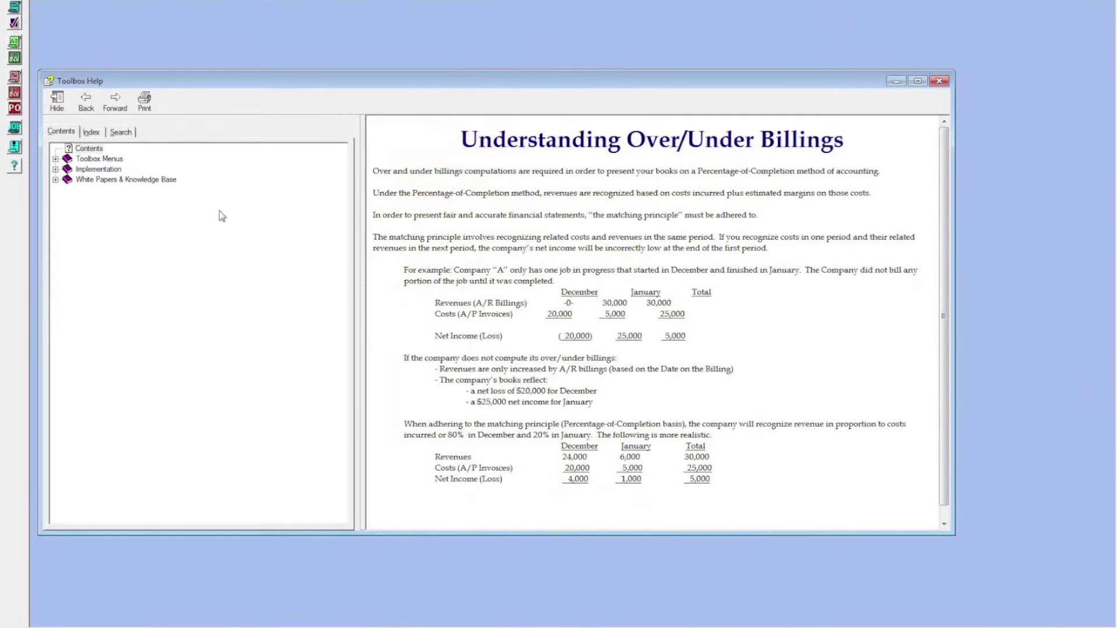
Bring up the help search, checking the homework article's title in the spreadsheet before returning to Toolbox Help.
left_click(116, 133)
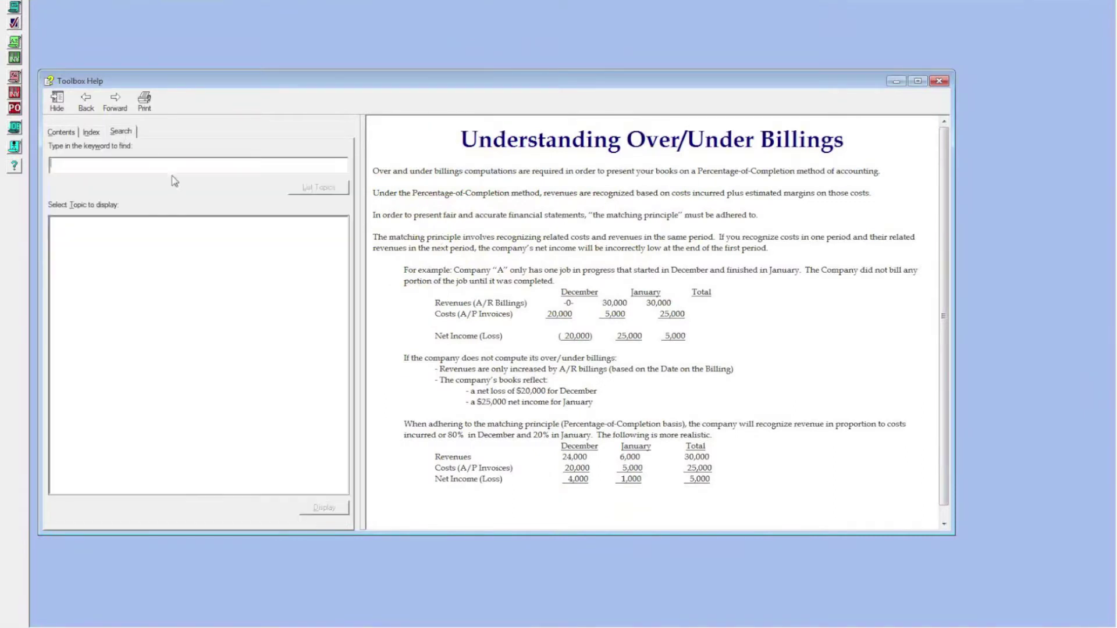
left_click(179, 164)
key("alt+Tab")
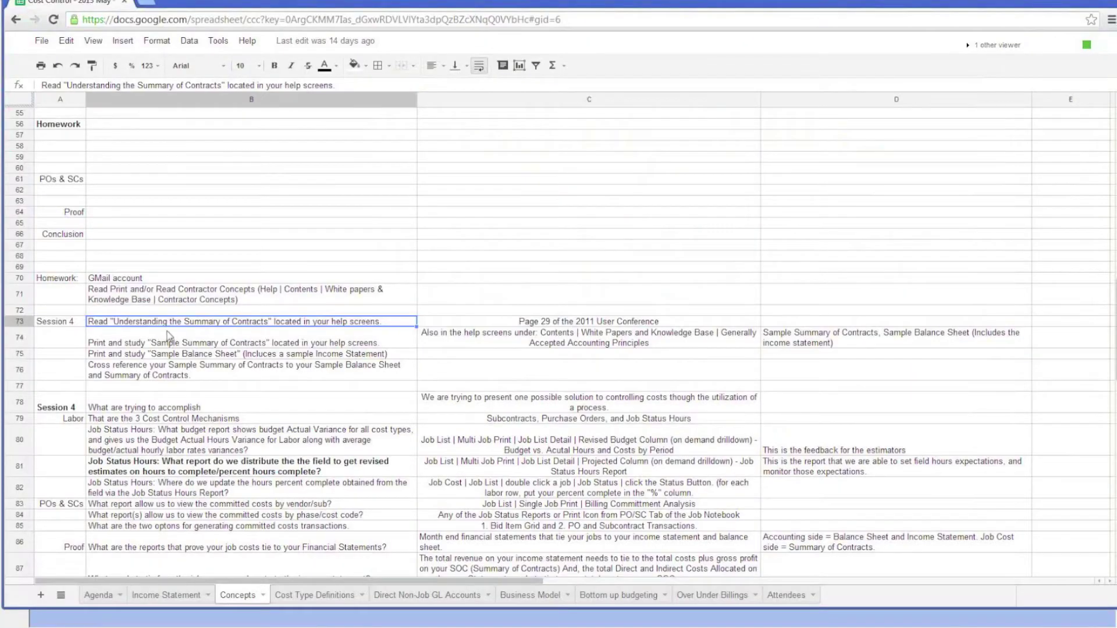
left_click(307, 620)
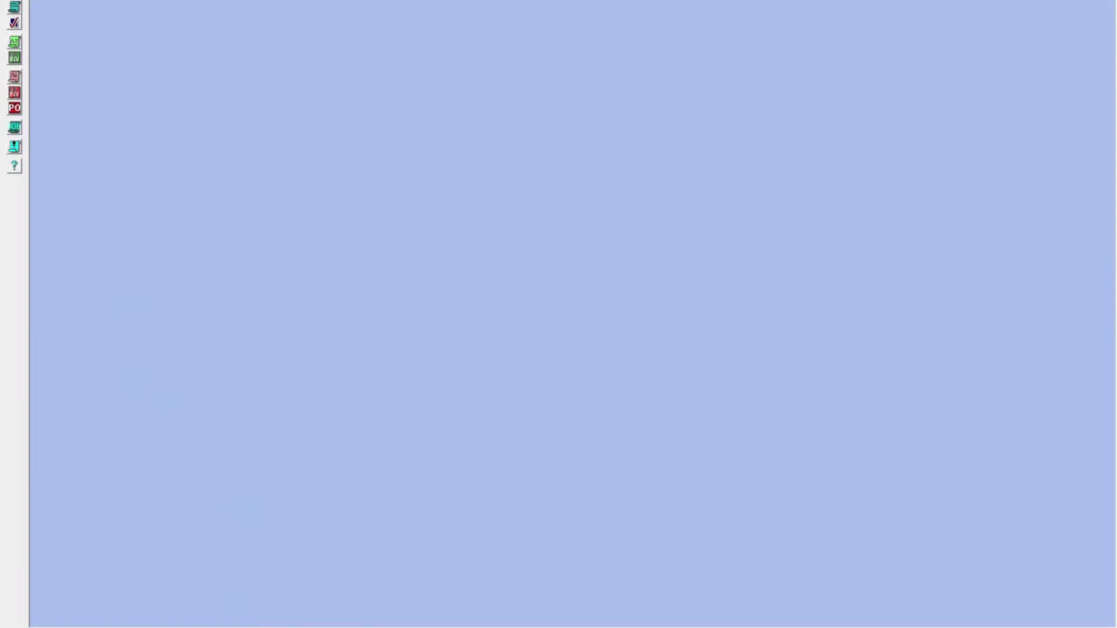
key("alt+Tab")
left_click(320, 625)
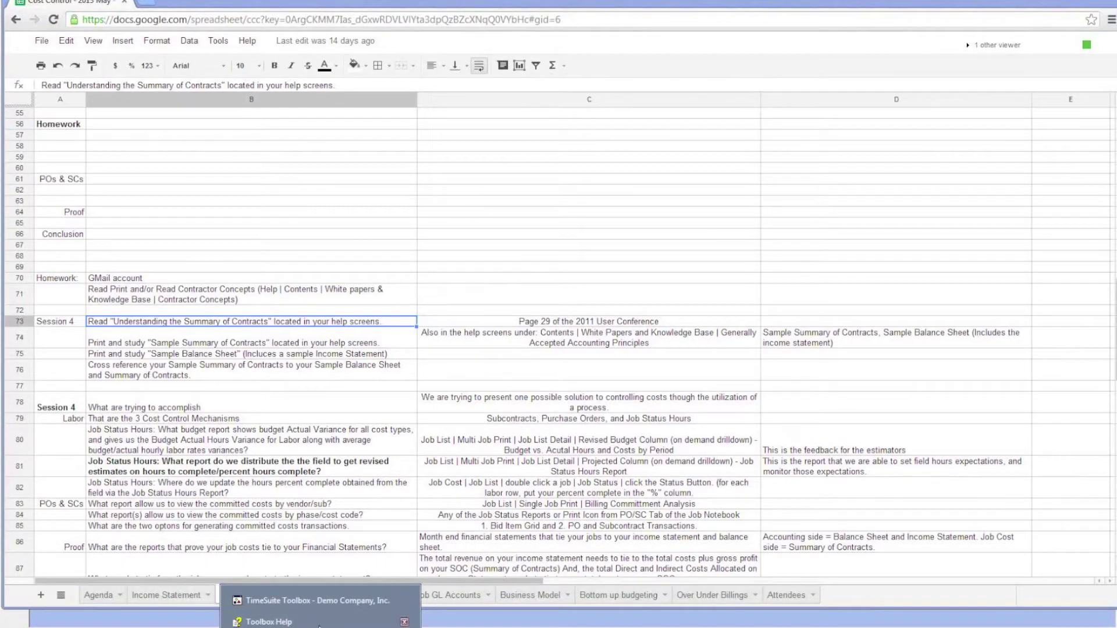
left_click(267, 622)
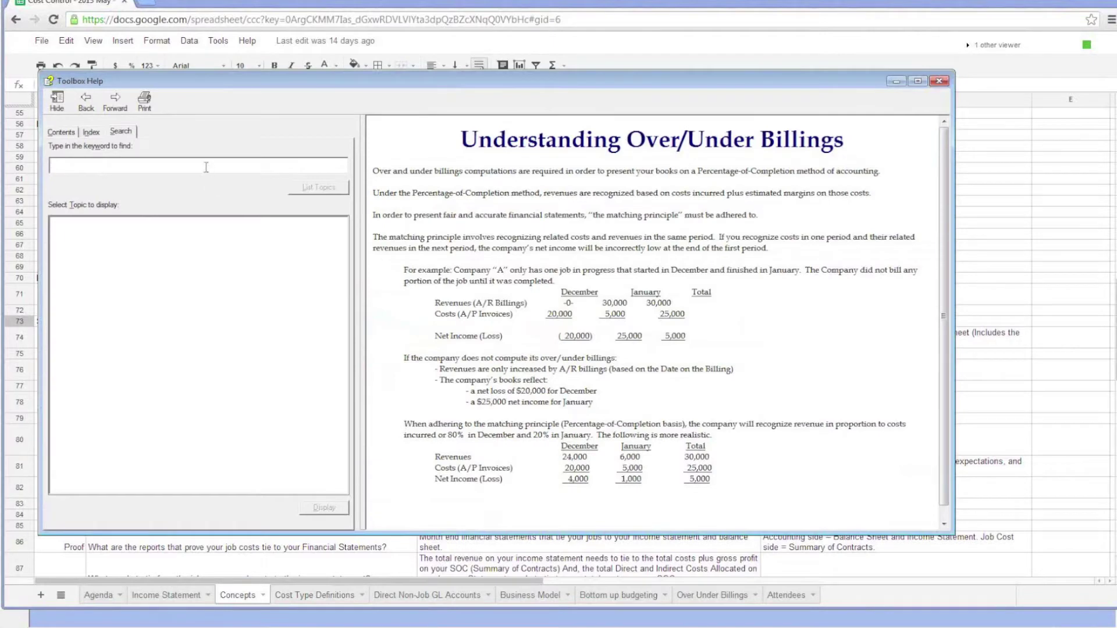
Search the help for "Understanding the Summary" and display the "Understanding the Summary of Contracts" topic.
left_click(206, 167)
type("Une")
type("erstanding the Summary")
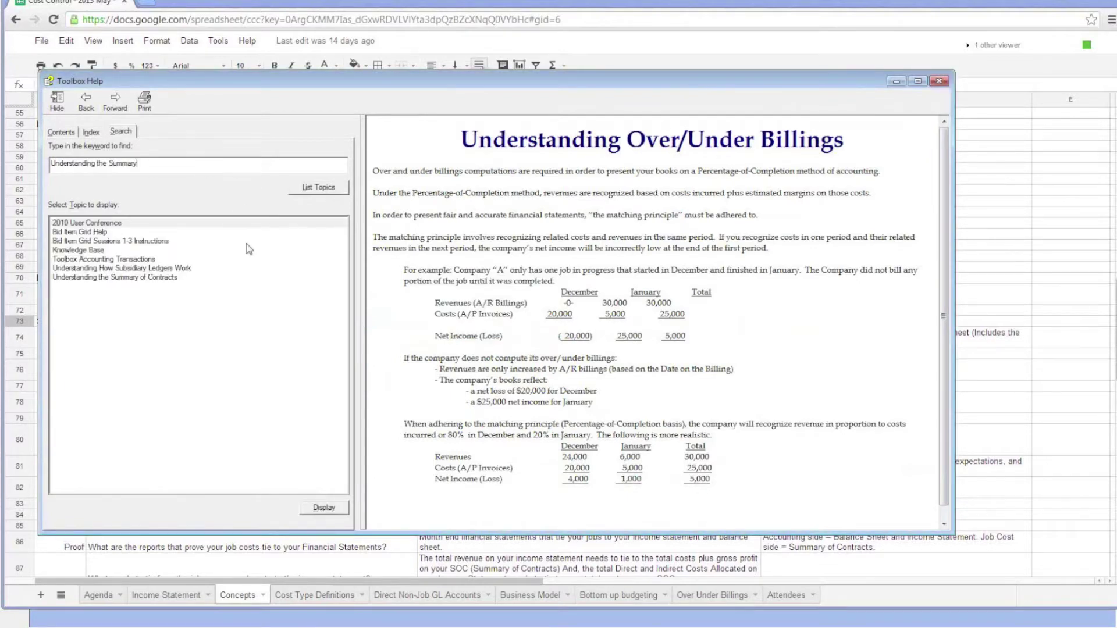
double_click(139, 278)
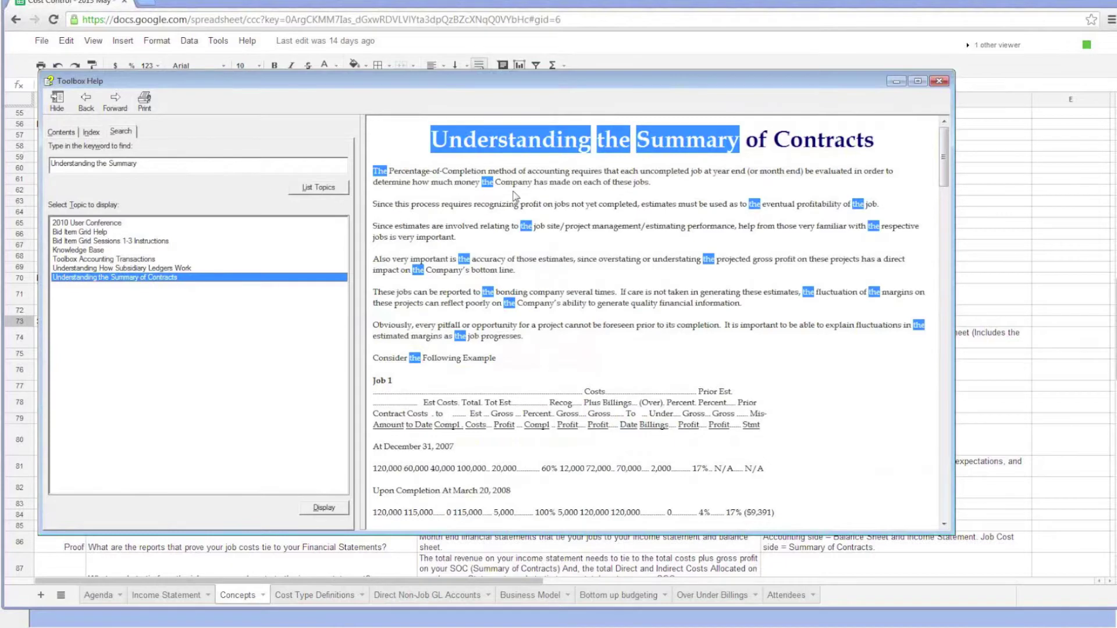
Examine the article's introduction, the Job 1 example and the sections on measuring progress and back charges.
left_click(653, 197)
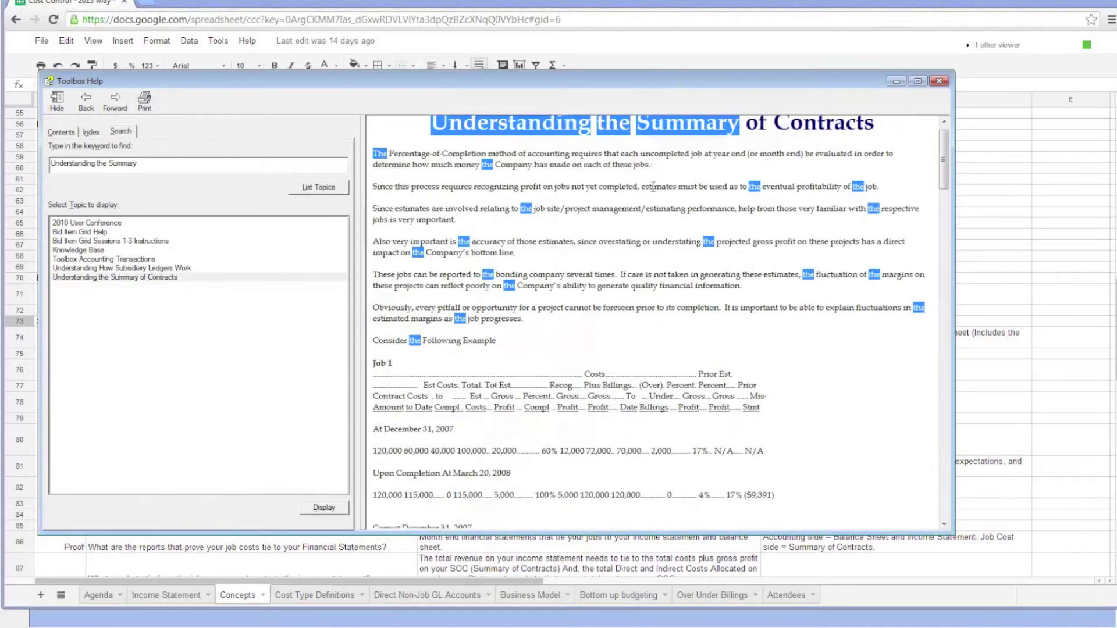
scroll(653, 186, "down", 4)
scroll(653, 192, "down", 10)
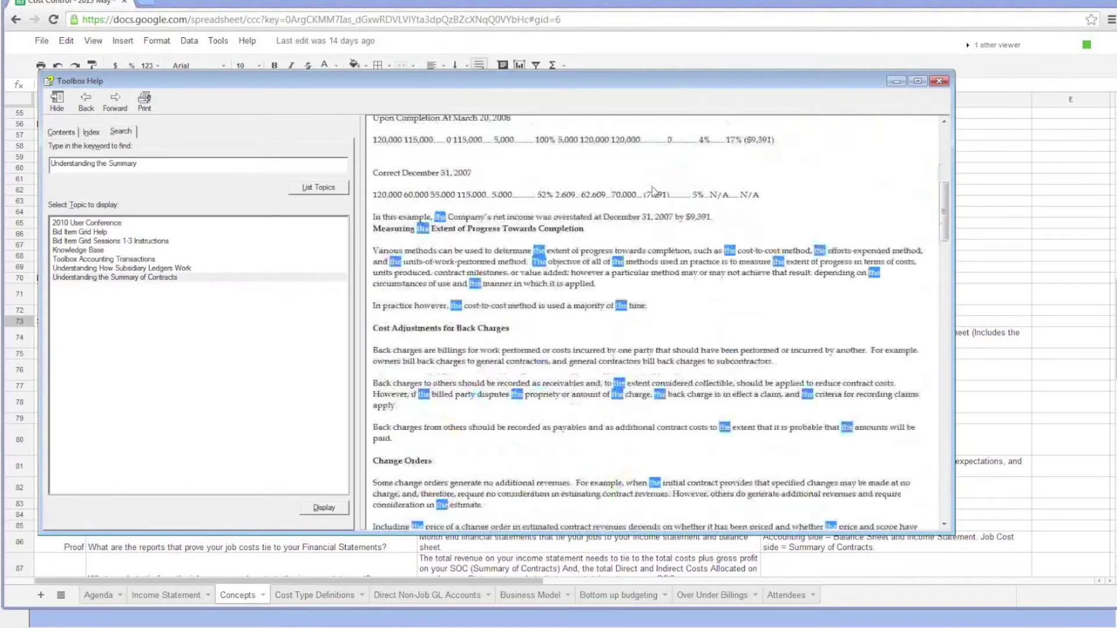
scroll(576, 259, "up", 14)
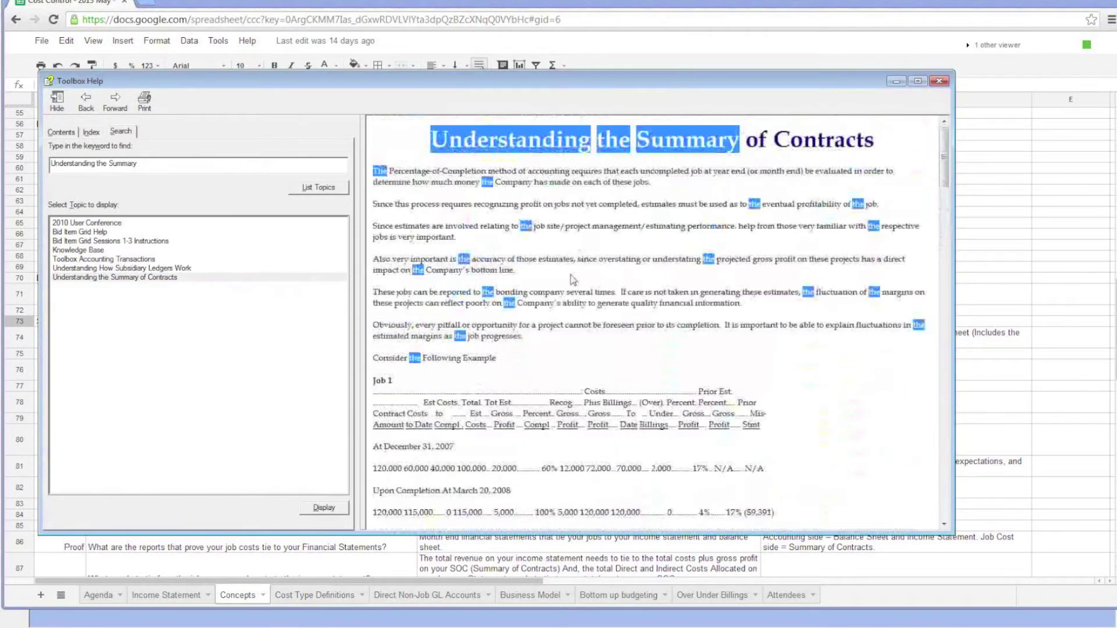
scroll(569, 279, "down", 4)
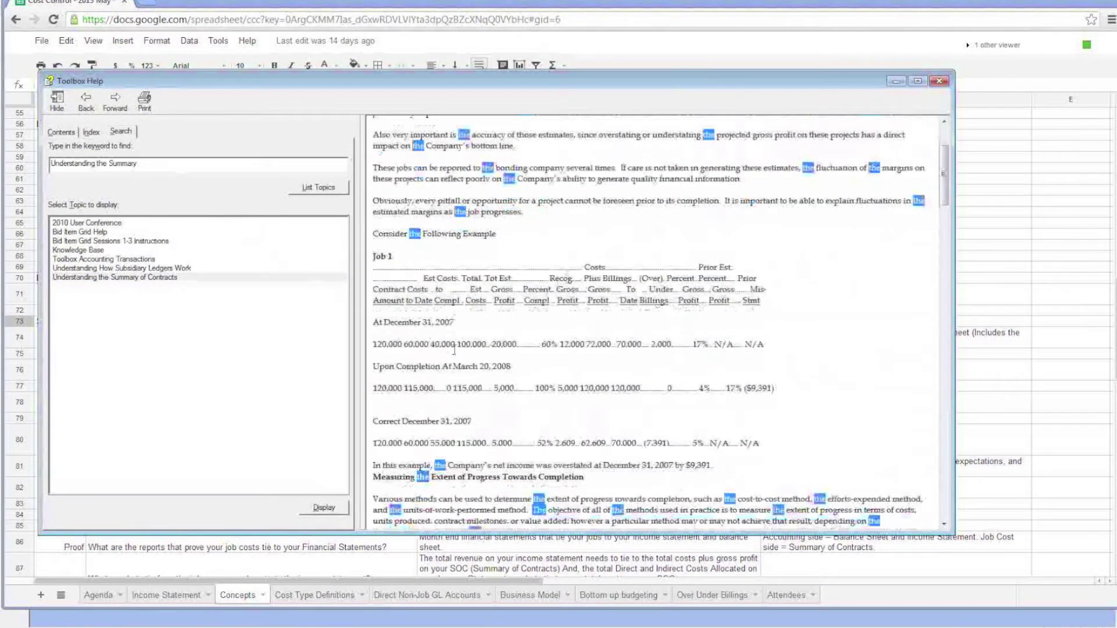
scroll(453, 349, "down", 4)
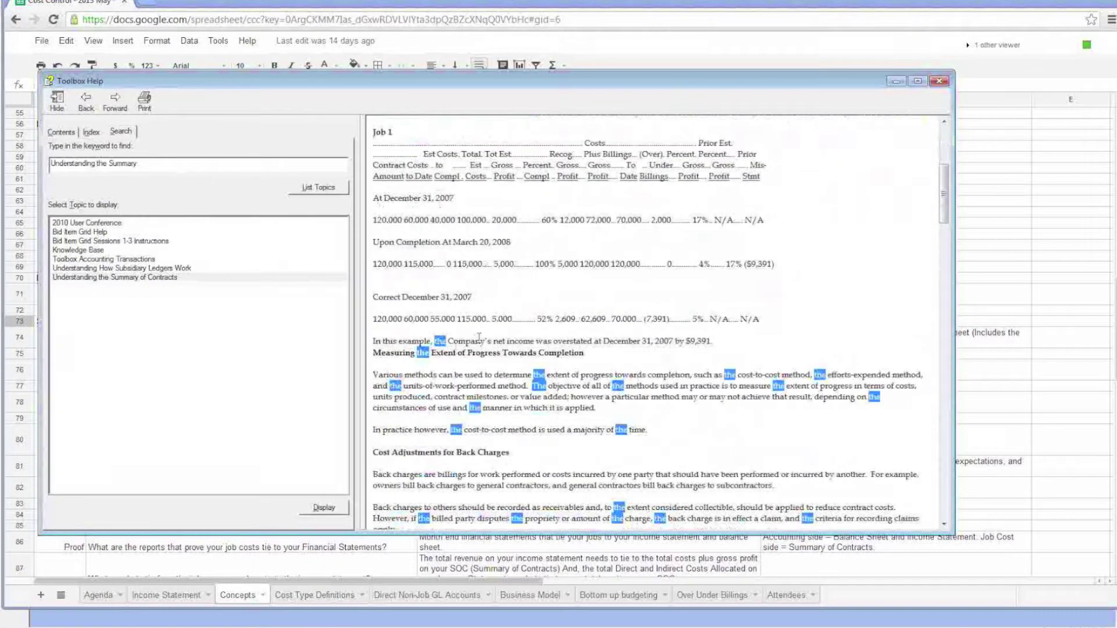
scroll(481, 341, "down", 2)
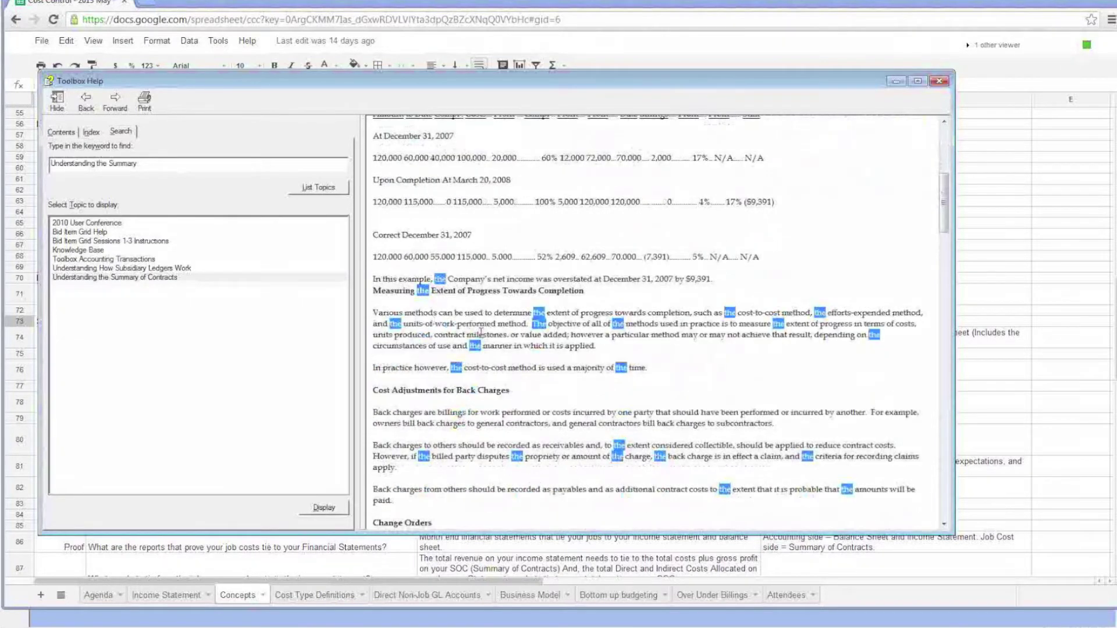
scroll(471, 306, "down", 4)
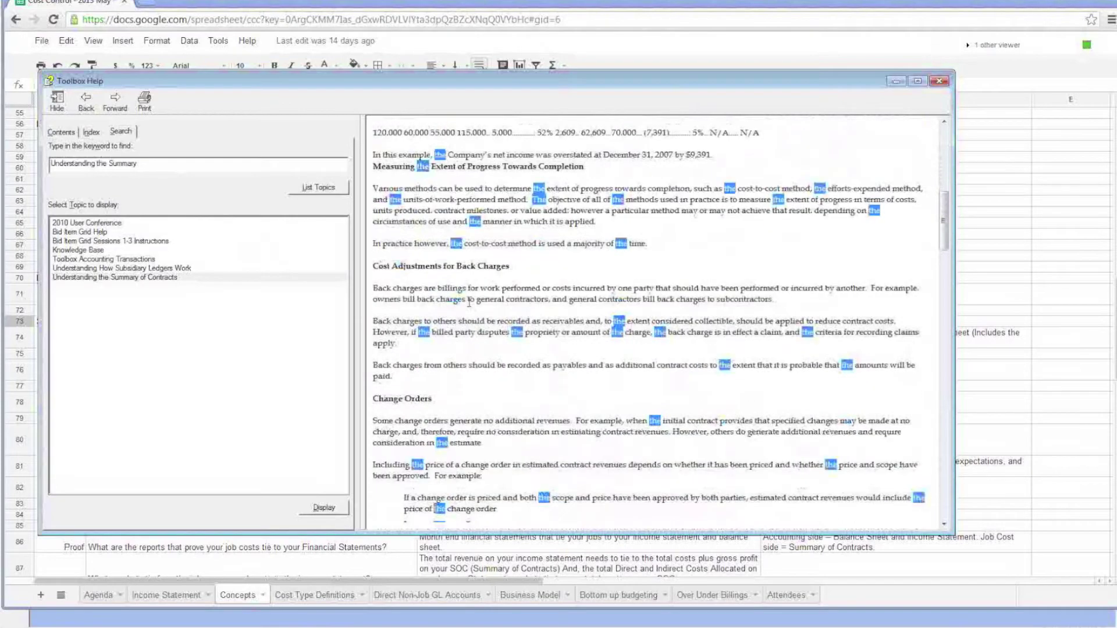
Highlight in turn the article's headings on cost adjustments for back charges, measuring progress towards completion, and change orders.
scroll(469, 301, "up", 4)
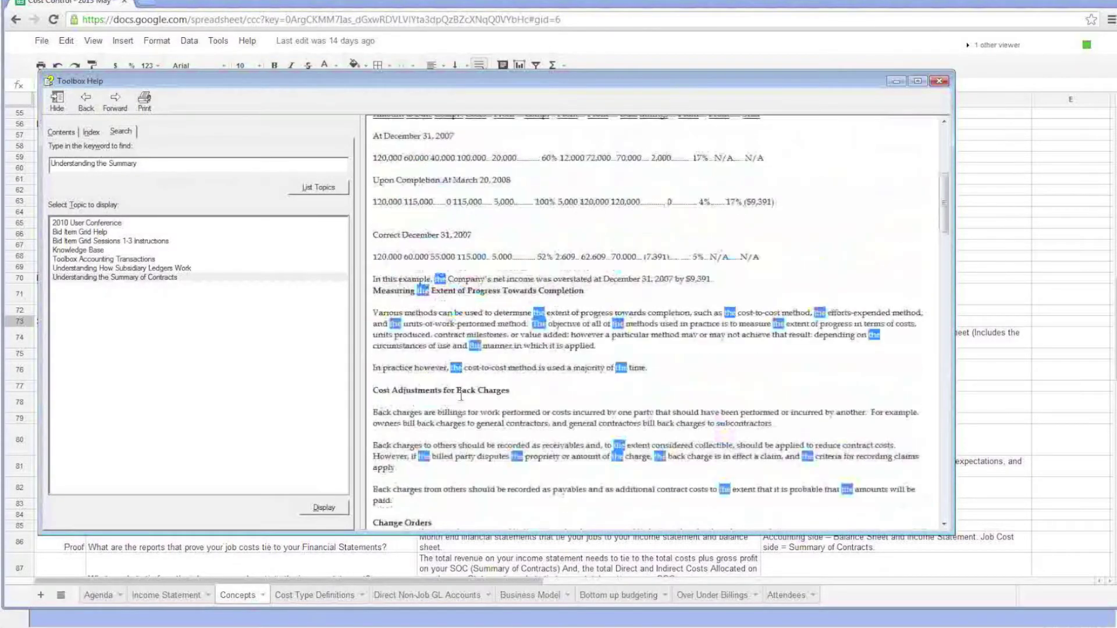
left_click_drag(511, 391, 377, 395)
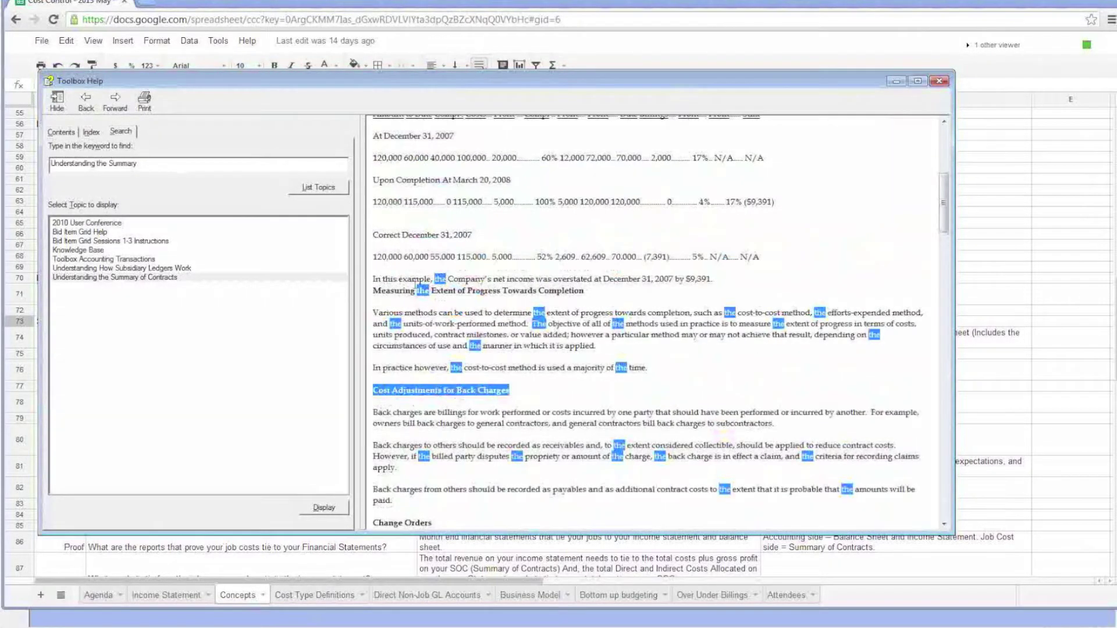
left_click_drag(583, 289, 396, 295)
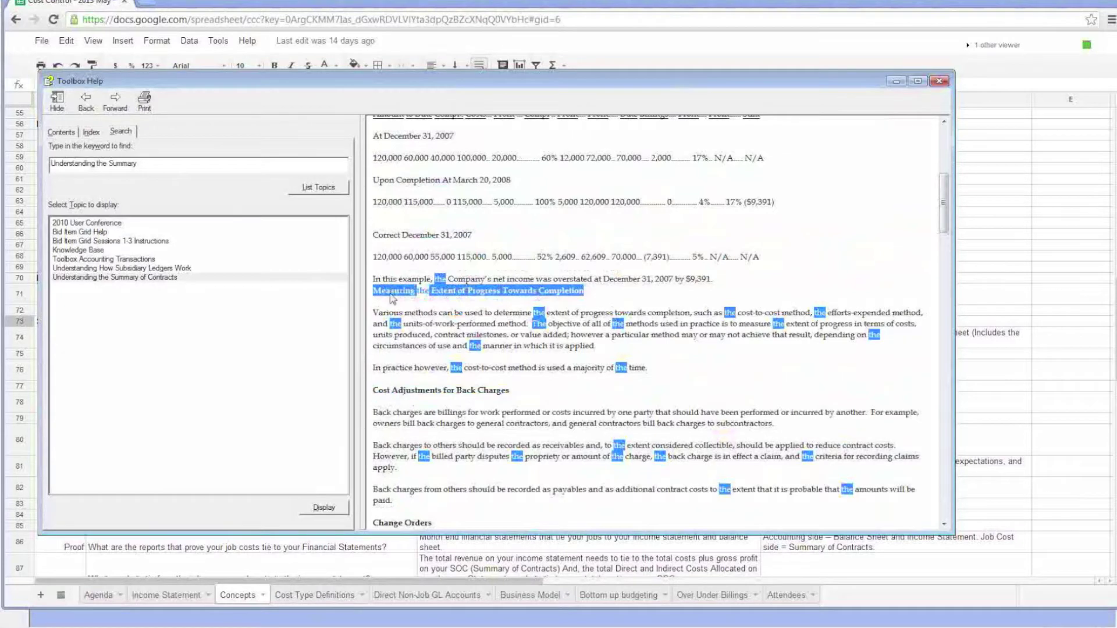
scroll(442, 311, "down", 8)
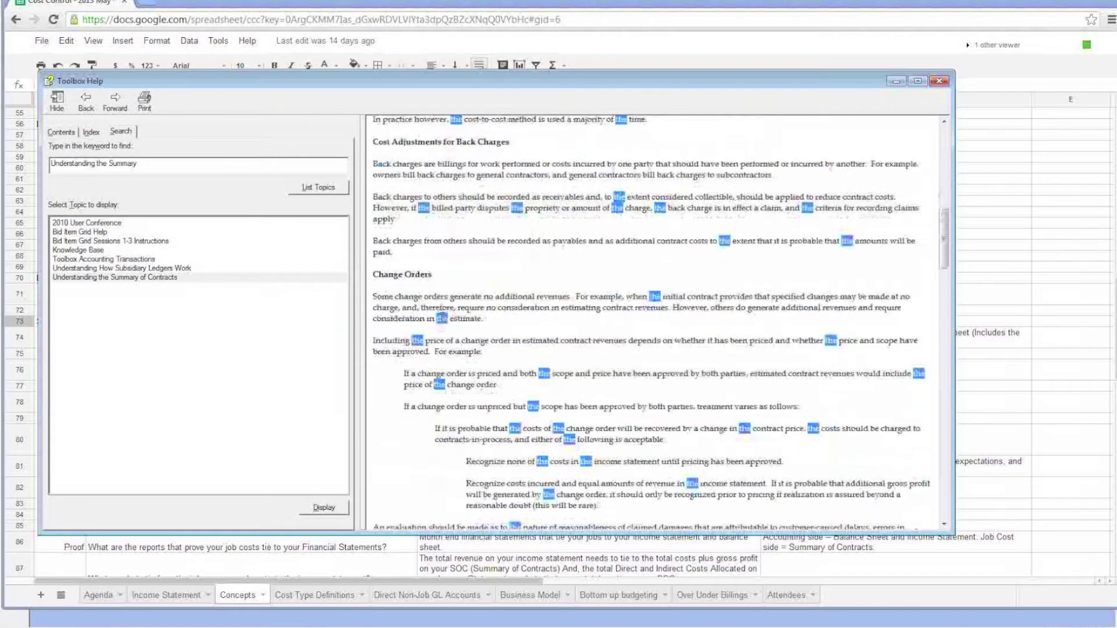
left_click_drag(435, 274, 377, 279)
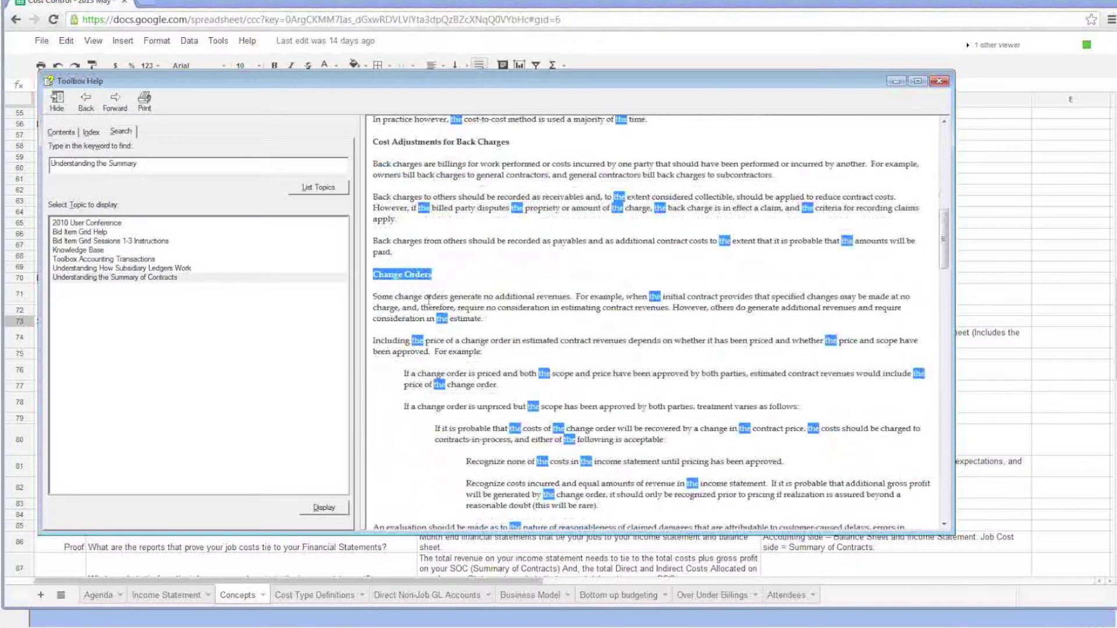
Review the change order guidance and highlight the "Claims" heading below it.
scroll(429, 300, "down", 1)
scroll(430, 298, "down", 4)
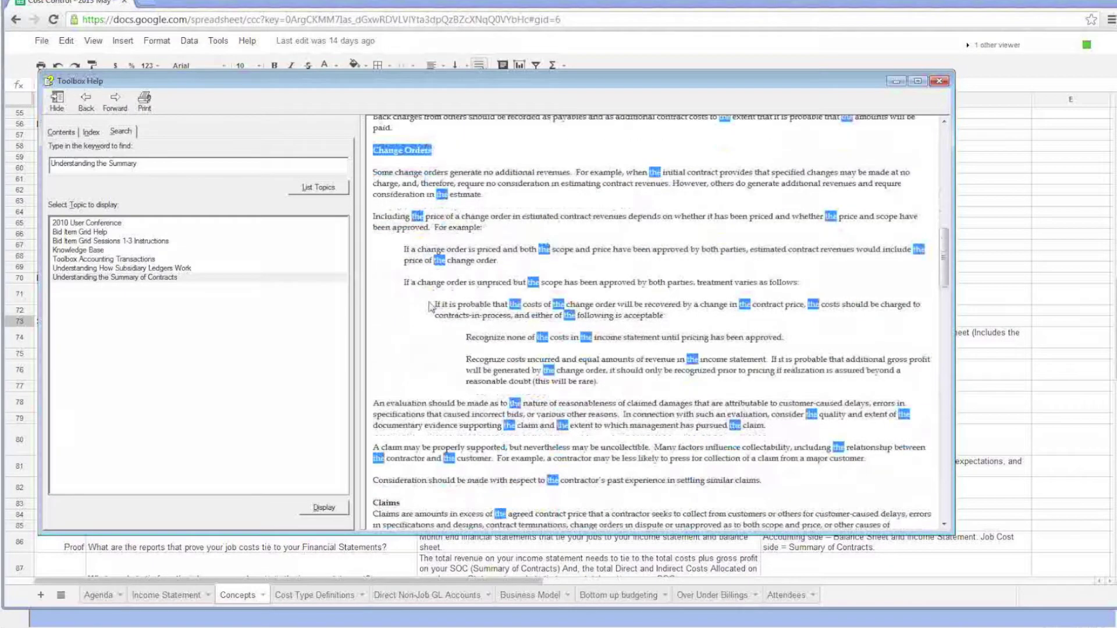
scroll(431, 306, "down", 4)
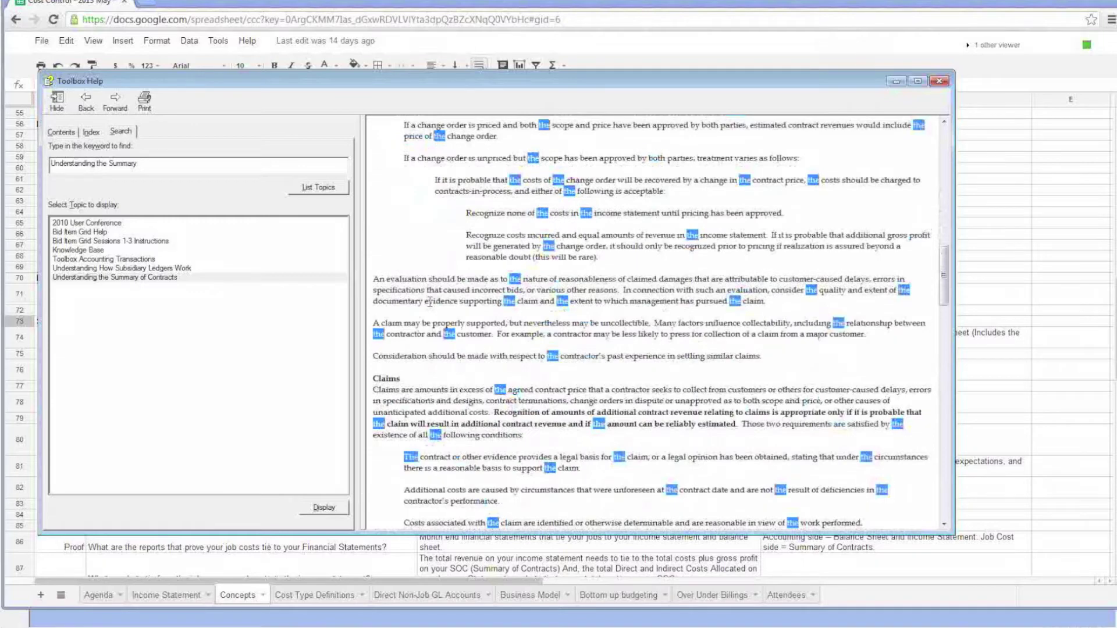
scroll(429, 300, "down", 4)
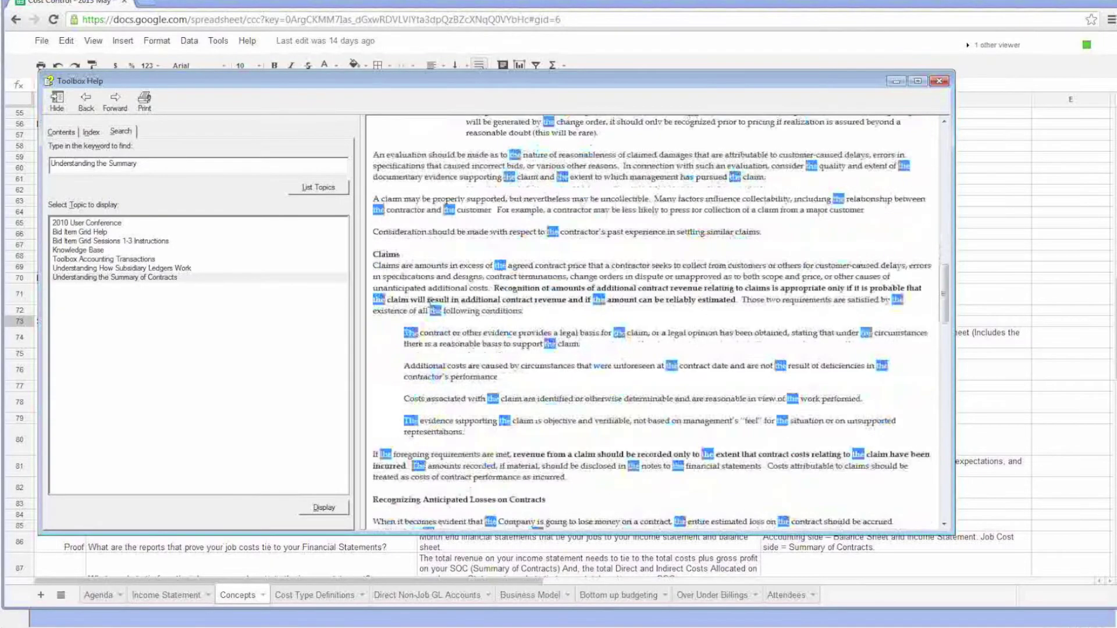
double_click(389, 256)
Examine the sections on recognizing anticipated losses on contracts and problems with work in process schedules.
scroll(432, 348, "down", 4)
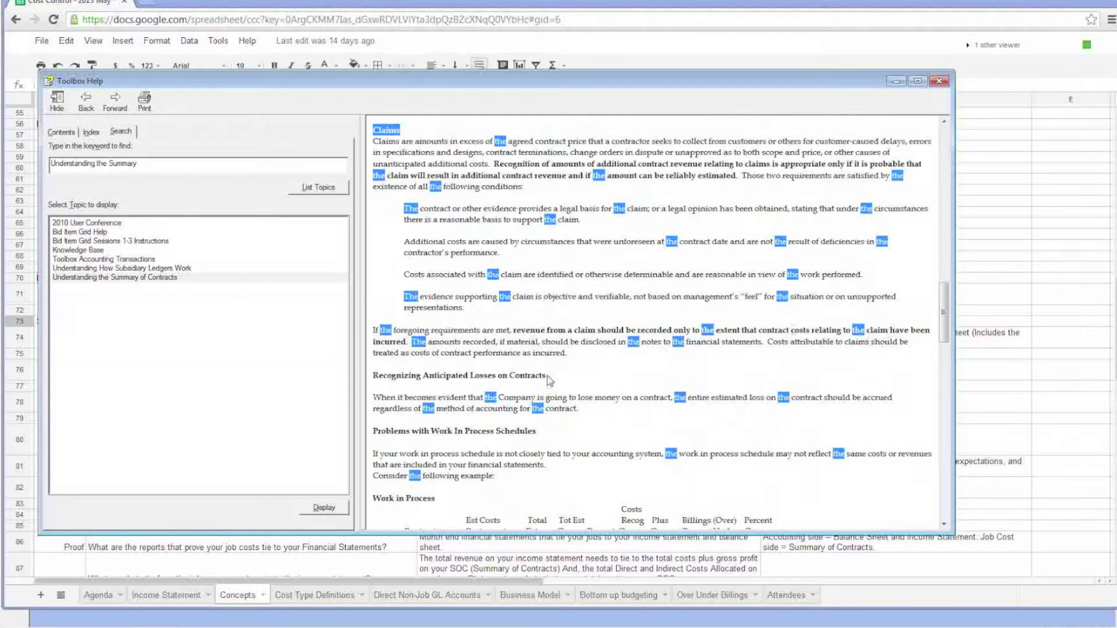
scroll(550, 381, "down", 2)
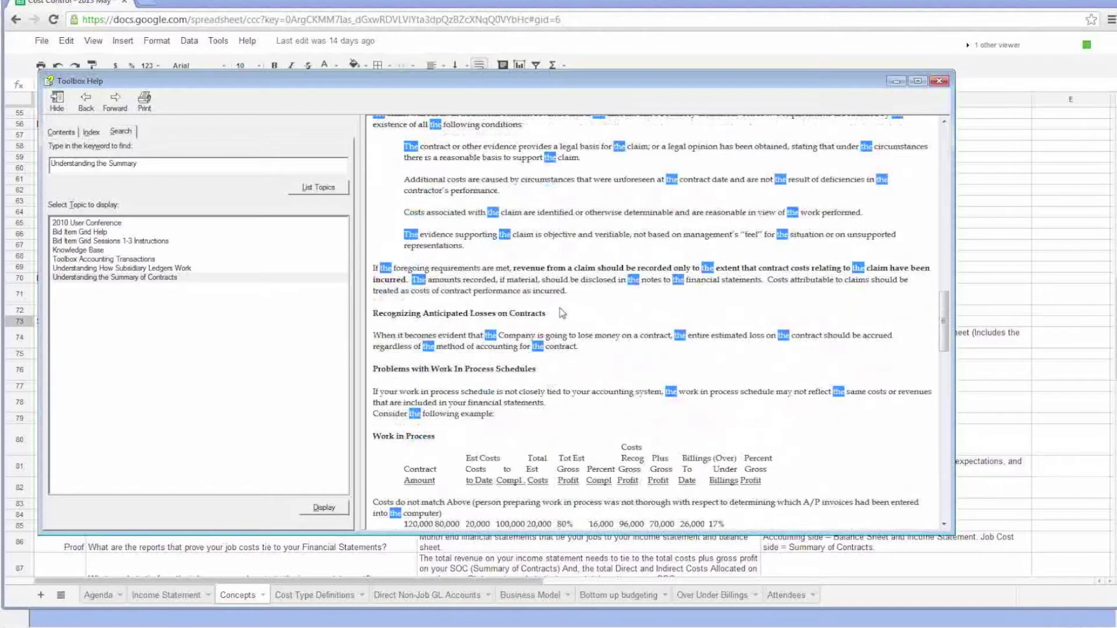
scroll(562, 313, "down", 2)
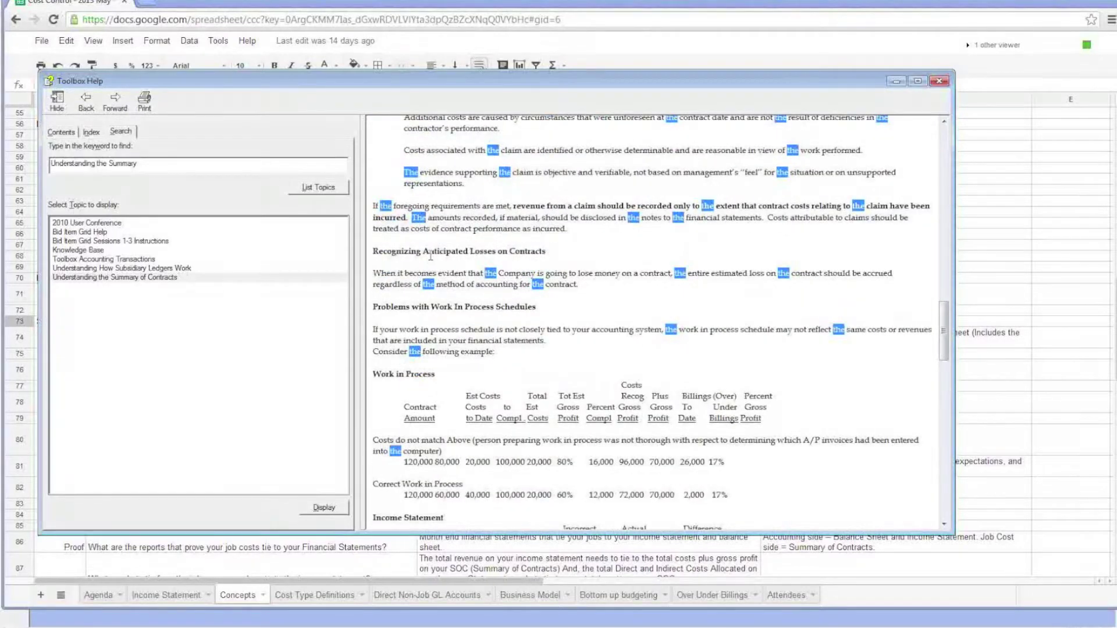
Highlight the article's headings "Recognizing Anticipated Losses on Contracts" and "Problems with Work In Process Schedules" in turn.
left_click_drag(546, 251, 400, 250)
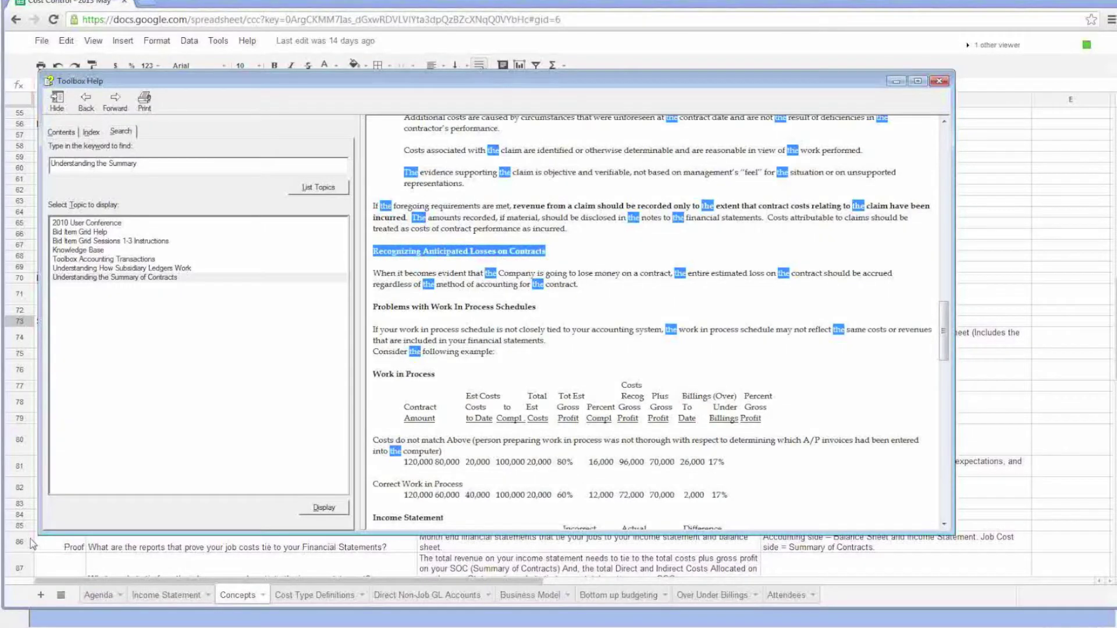
left_click(431, 273)
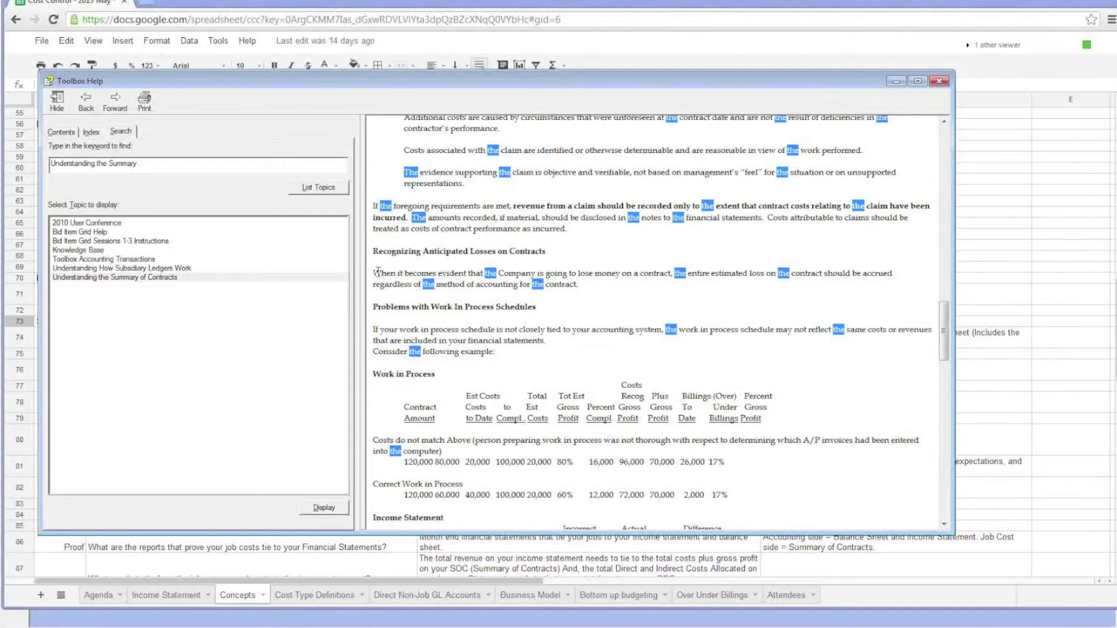
scroll(378, 272, "down", 2)
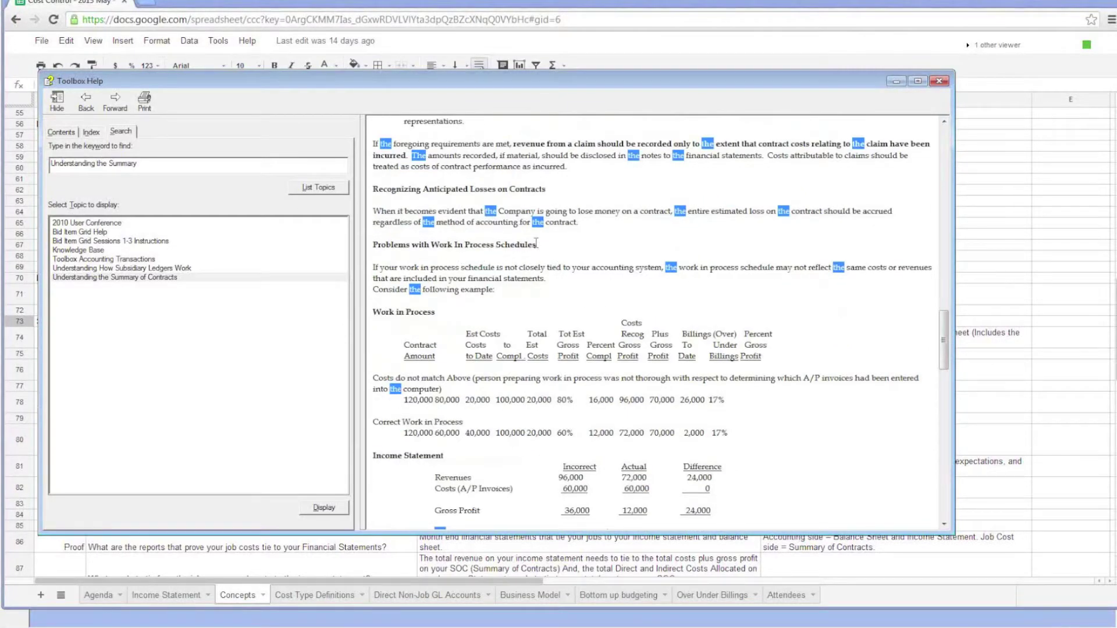
left_click_drag(536, 243, 410, 238)
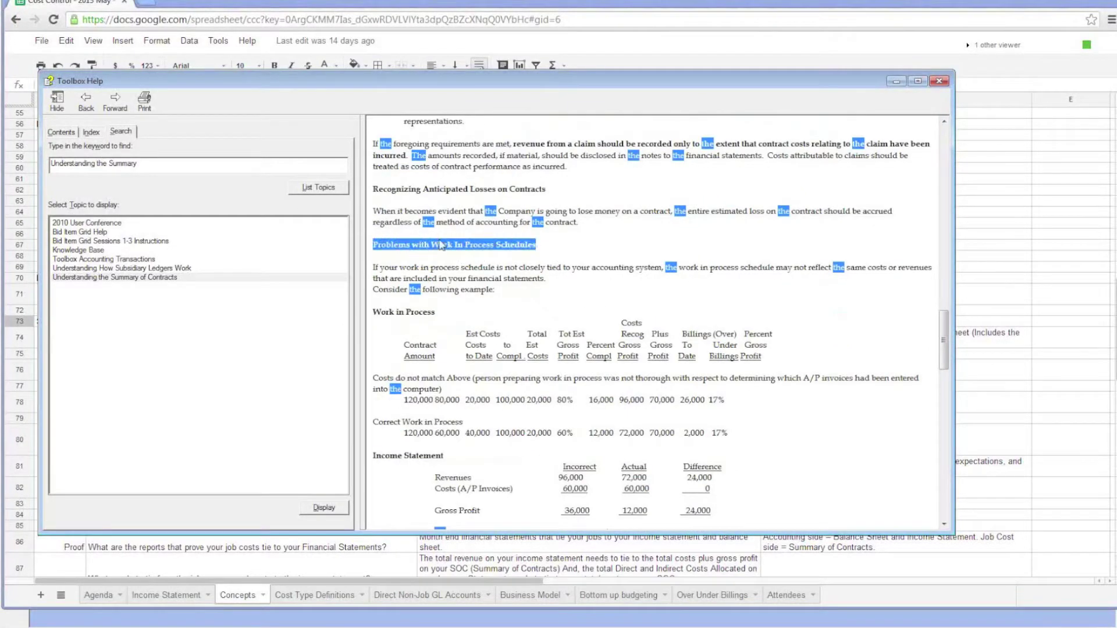
Switch to TimeSuite Toolbox and preview the Summary of Contracts report as of 01/31/13 using the Status budget method.
left_click(319, 620)
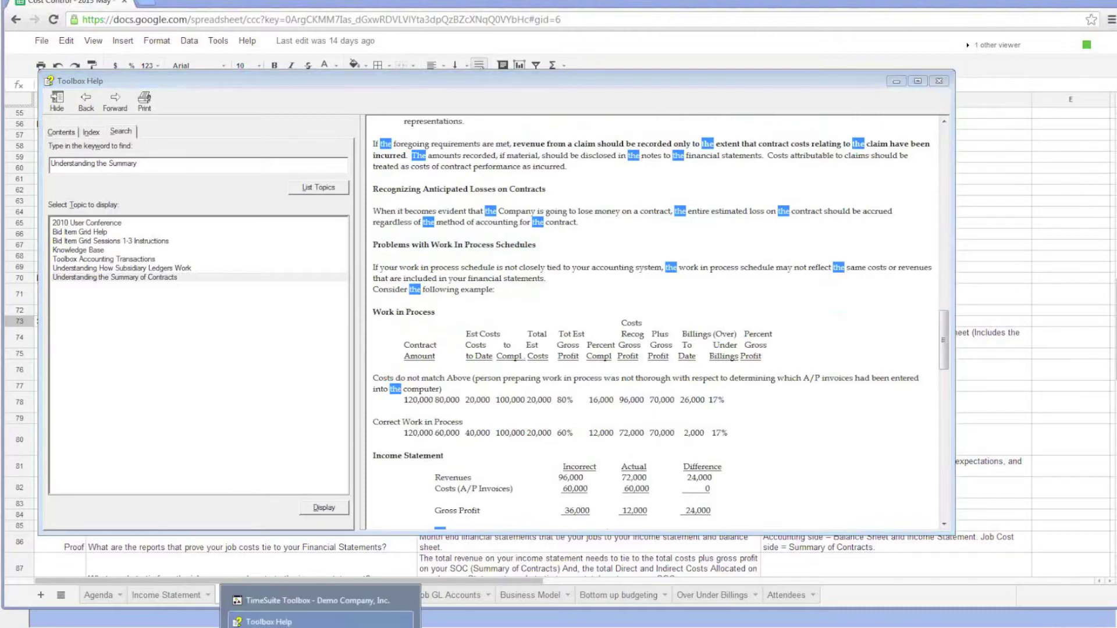
left_click(319, 601)
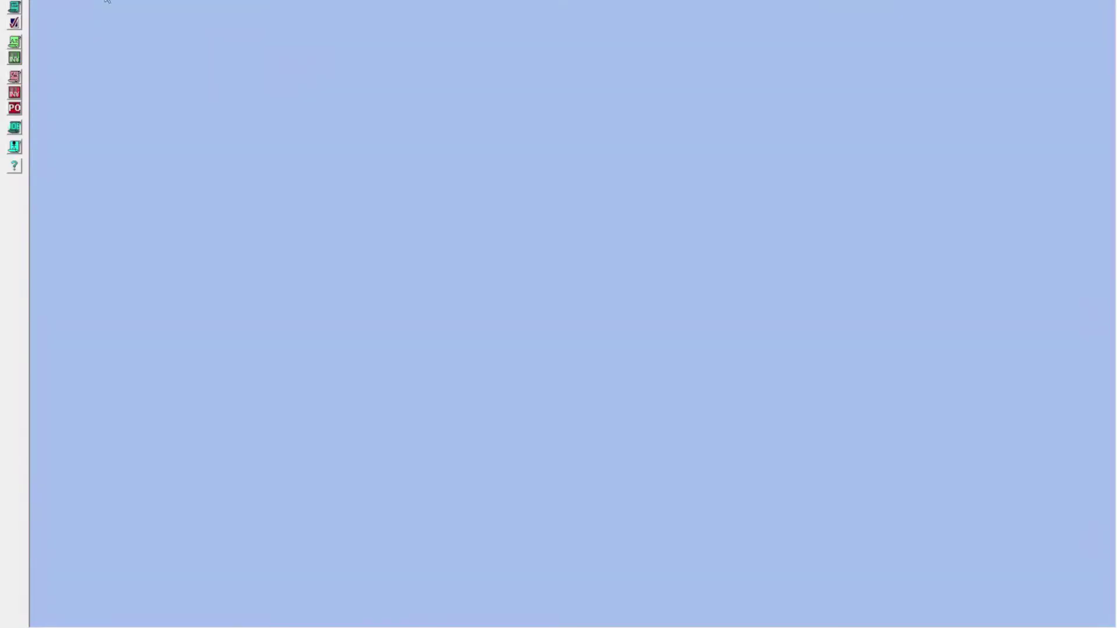
left_click(156, 3)
mouse_move(227, 206)
left_click(319, 207)
type("01/31/13")
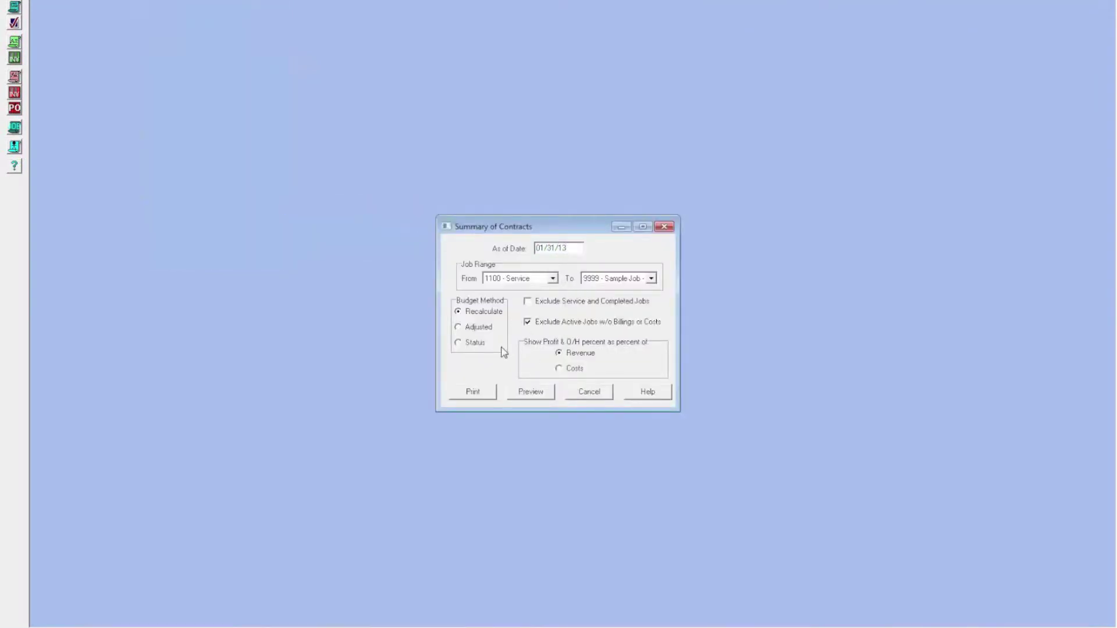
left_click(471, 344)
left_click(526, 393)
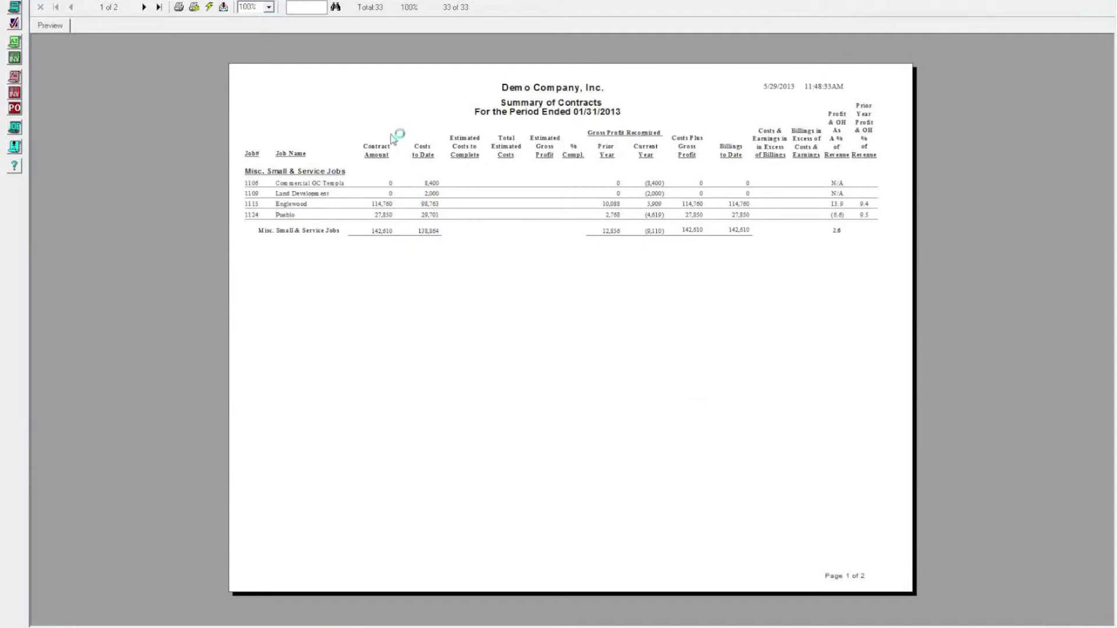
Show page 2 of the Summary of Contracts report, then shrink its window and move it aside.
left_click(144, 7)
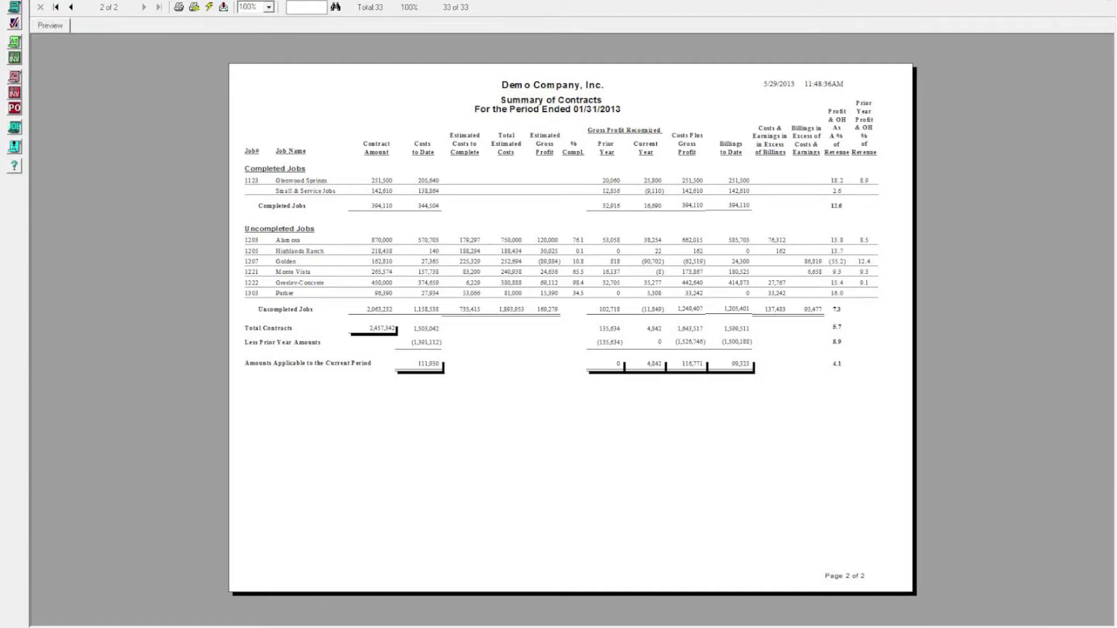
left_click(1098, 2)
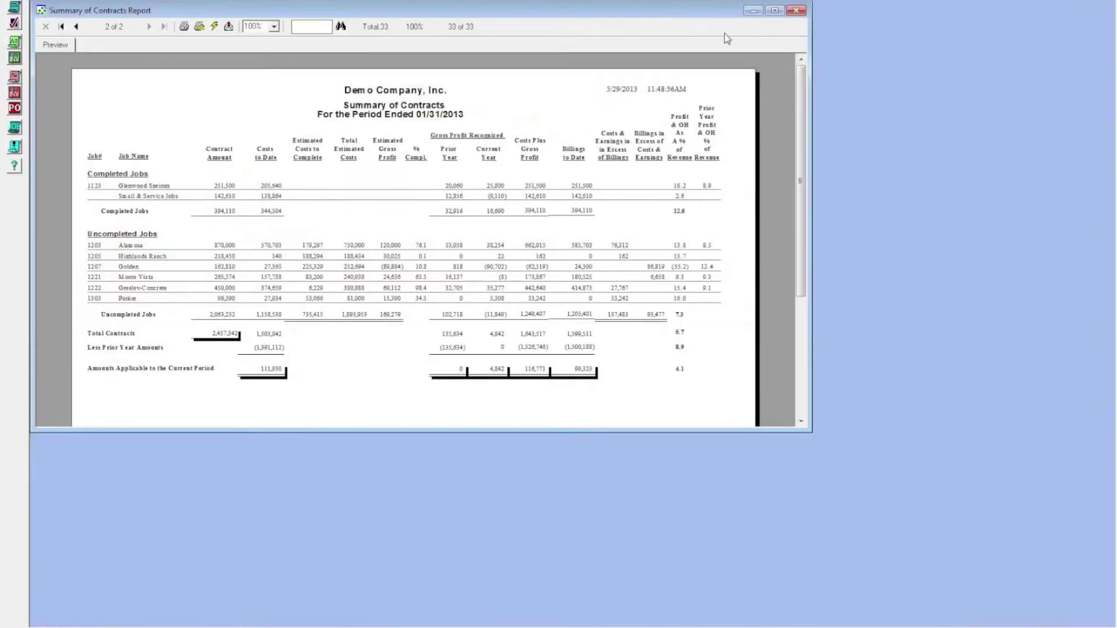
left_click_drag(671, 17, 973, 81)
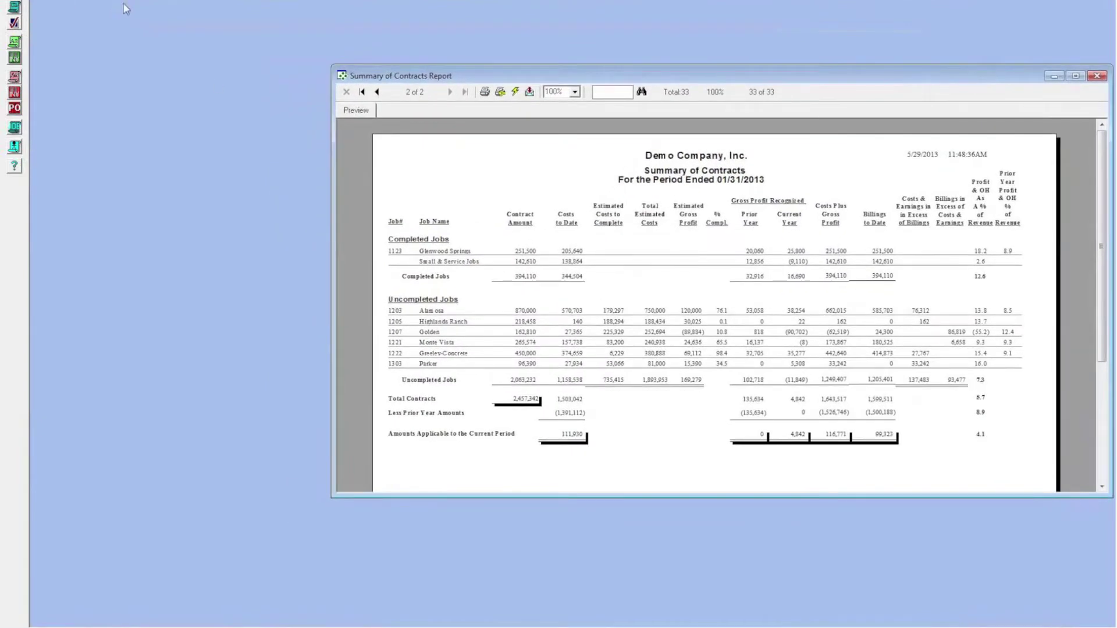
Generate the Standard Income Statement for the period 1/1/2013 through 1/31/2013.
left_click(52, 1)
mouse_move(105, 175)
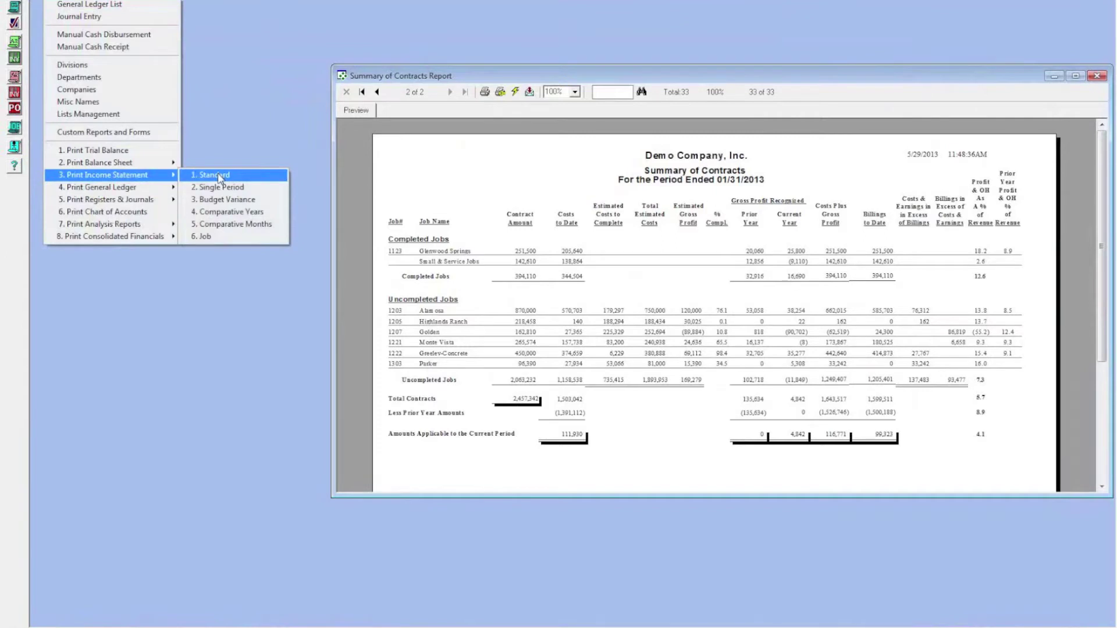
left_click(219, 178)
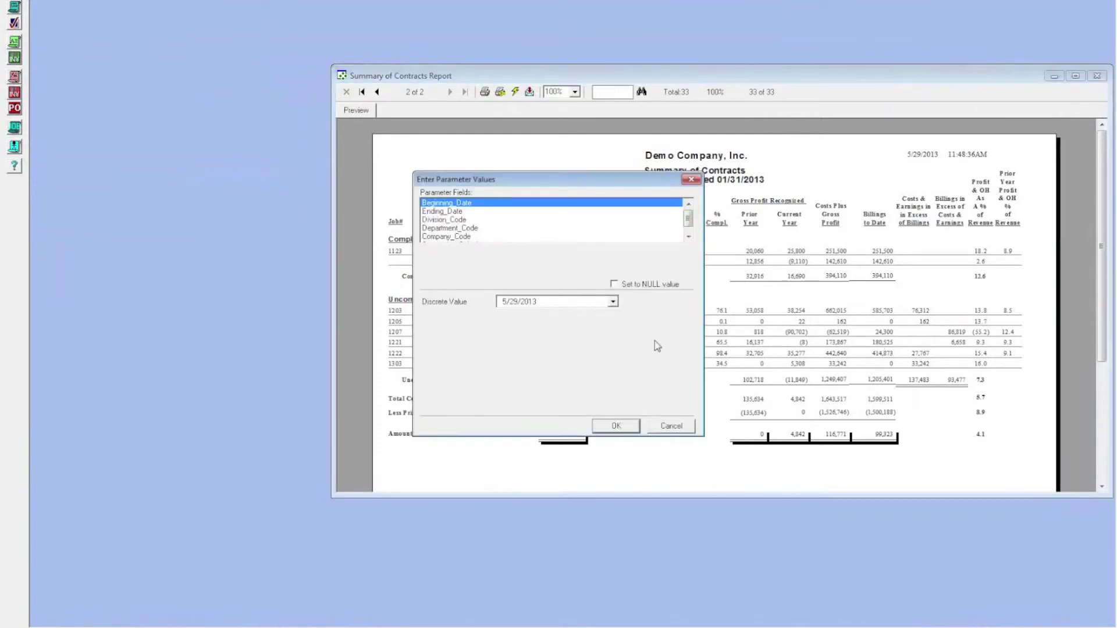
left_click(504, 305)
type("1/1/")
left_click(446, 211)
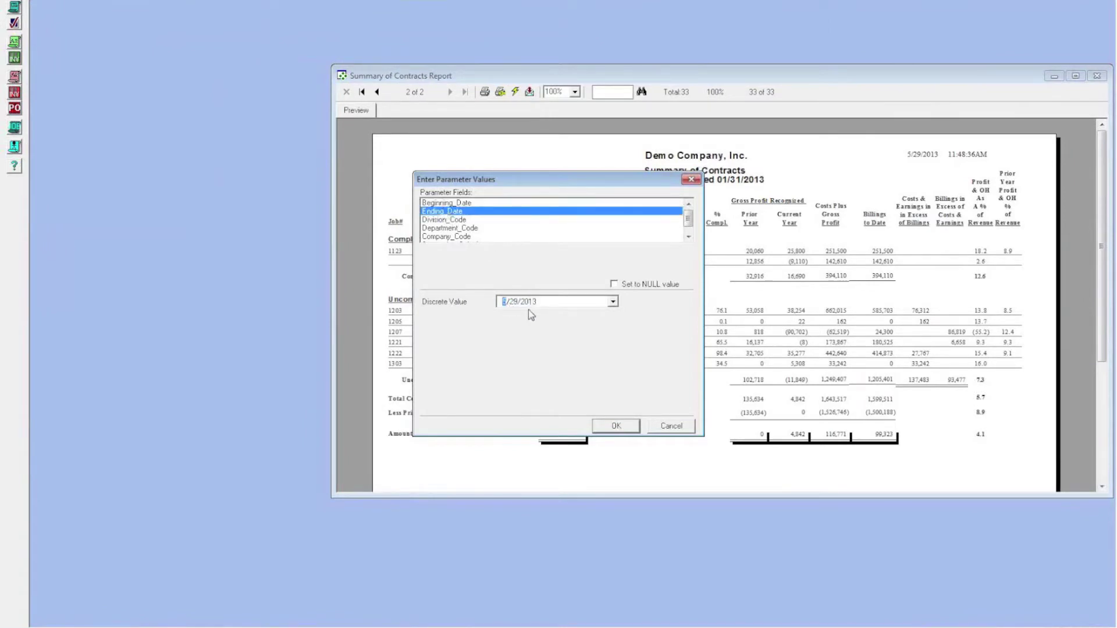
left_click(616, 425)
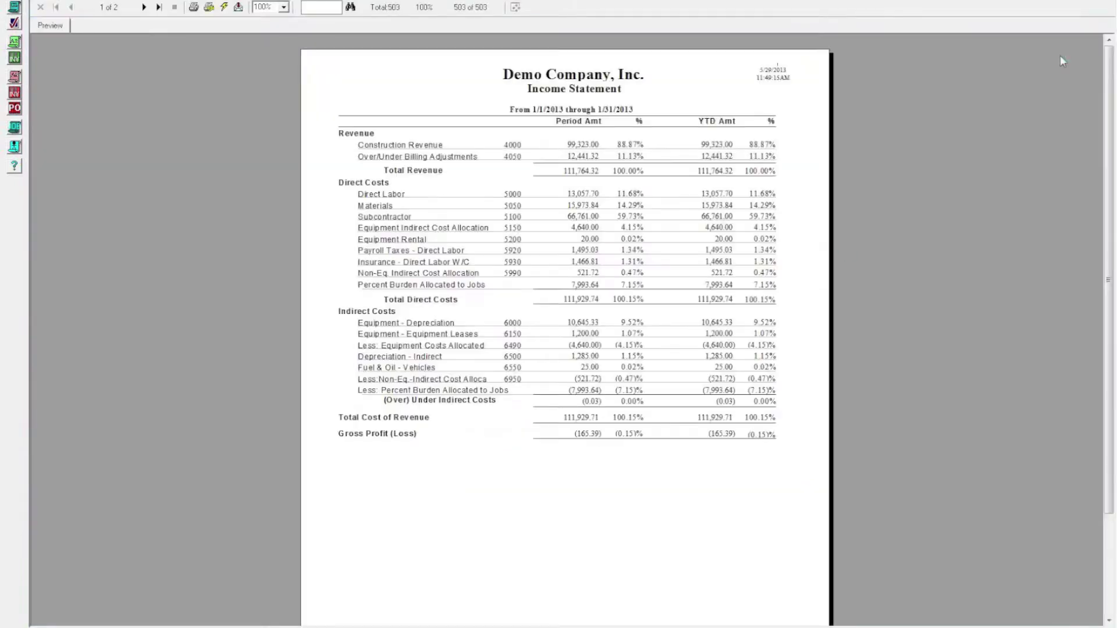
Reduce the Income Statement window and arrange it with the Summary of Contracts report so their figures can be compared.
left_click(1097, 2)
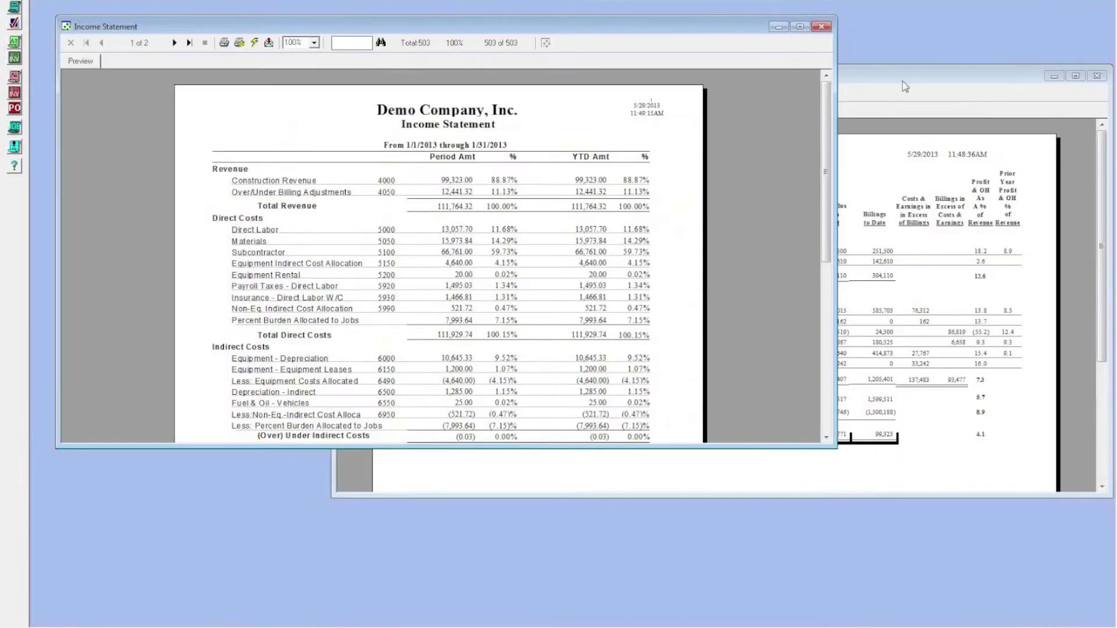
left_click_drag(835, 57, 629, 49)
left_click_drag(487, 20, 484, 16)
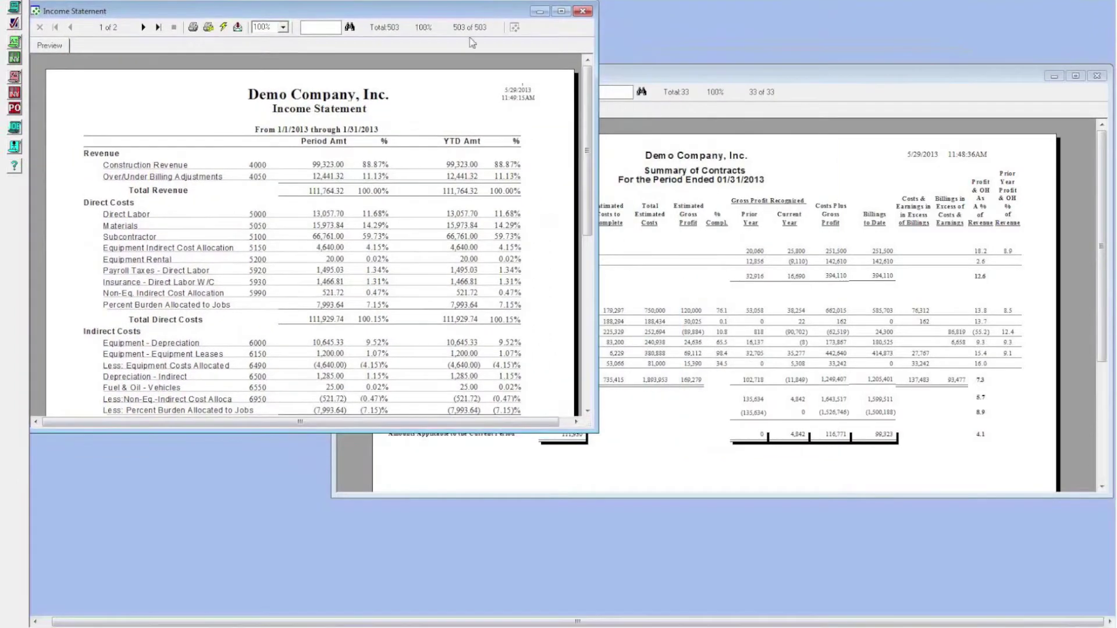
left_click(665, 456)
left_click_drag(767, 80, 835, 209)
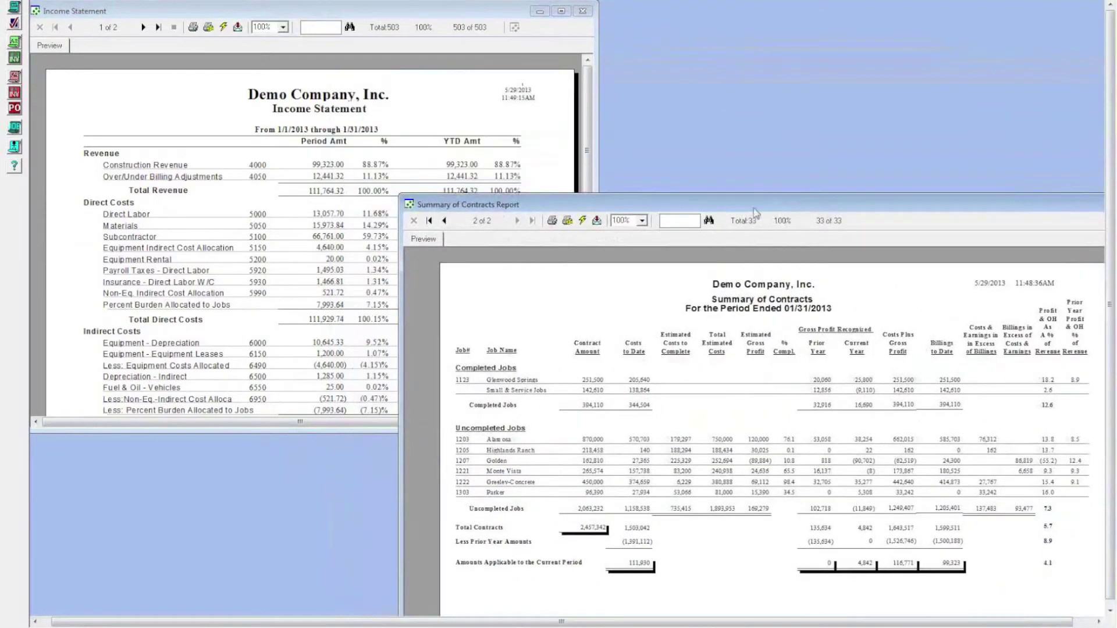
left_click(533, 127)
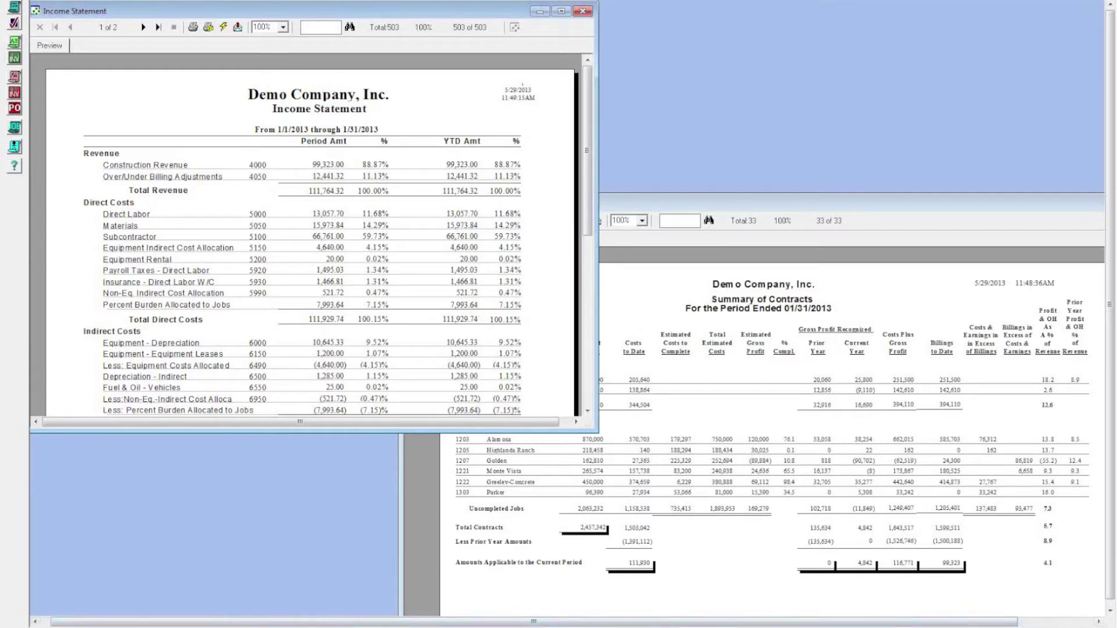
Return to the Toolbox Help article and examine the work in process example with its incorrect and actual income statement figures.
key("alt+Tab")
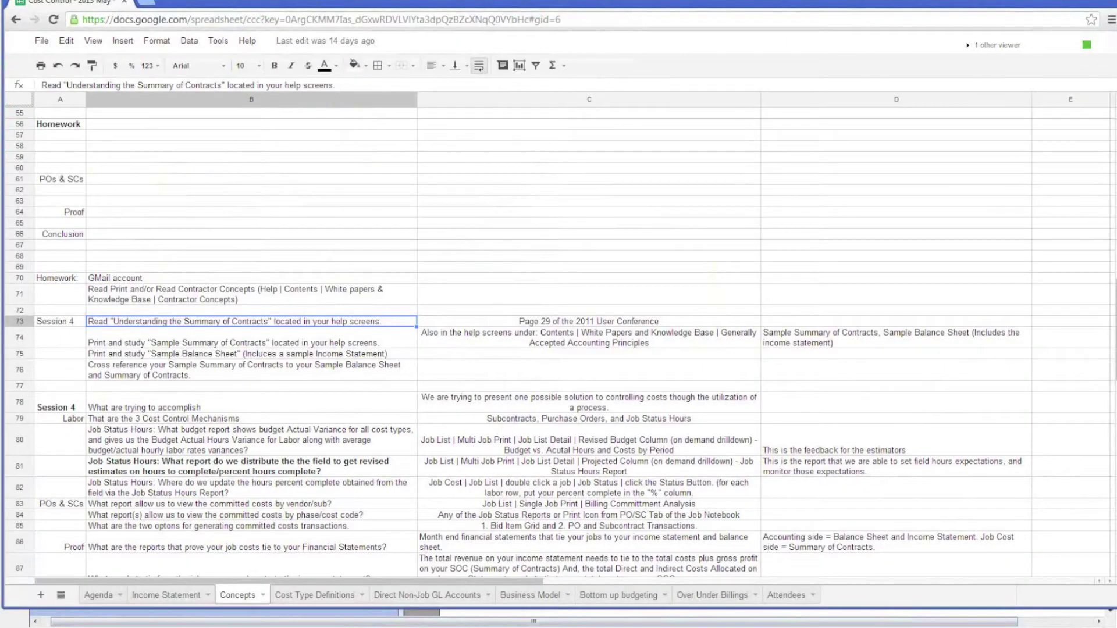
mouse_move(406, 621)
left_click(302, 620)
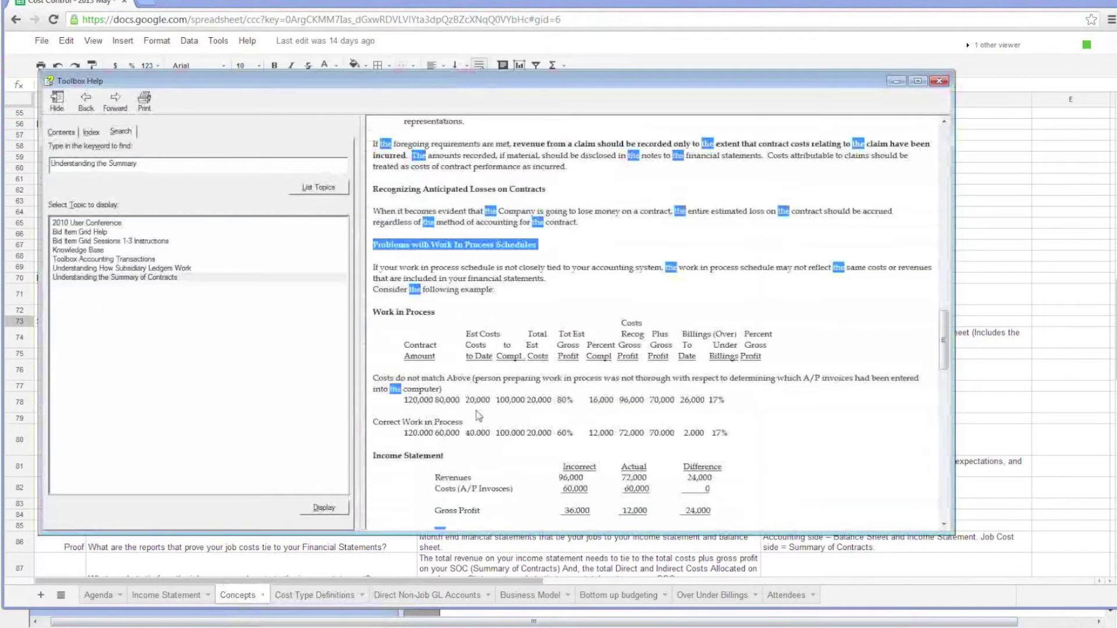
left_click(478, 416)
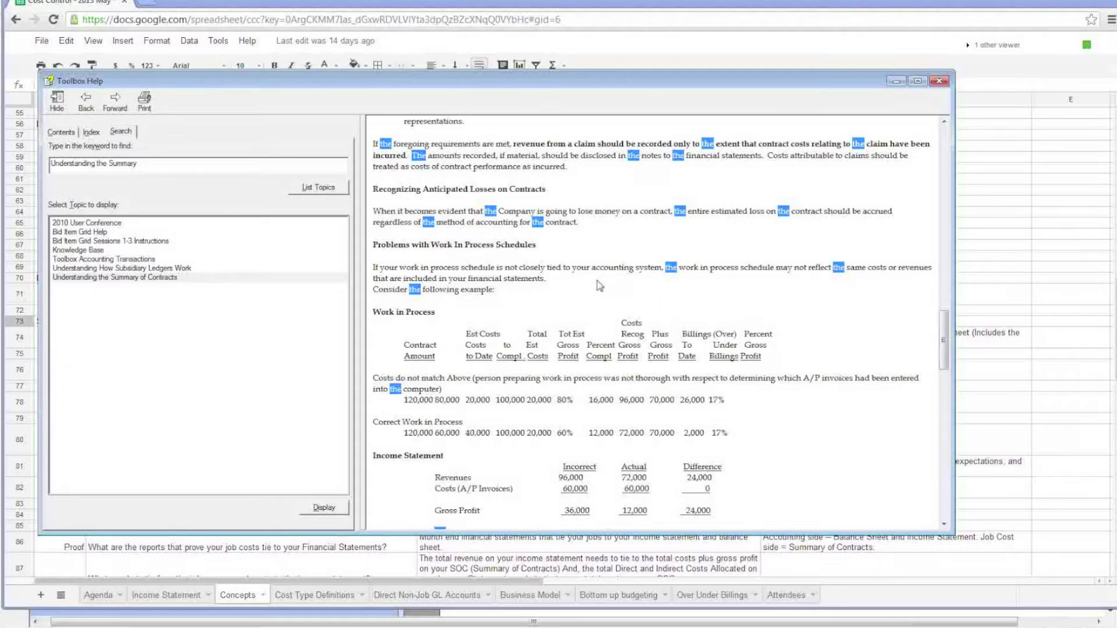
scroll(640, 256, "down", 2)
scroll(678, 221, "up", 1)
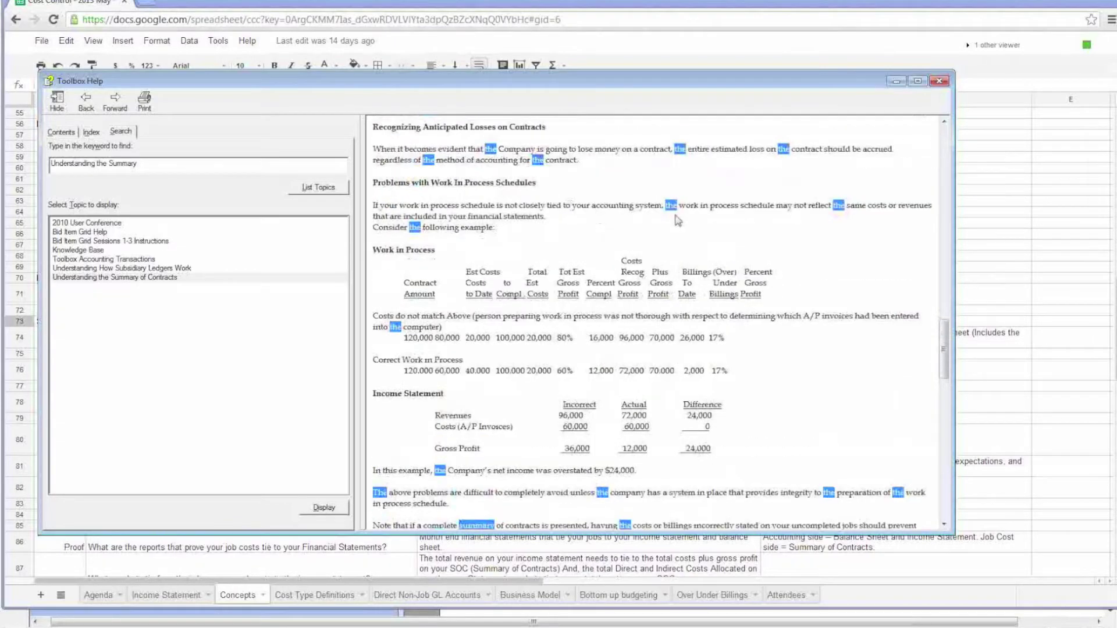
scroll(543, 323, "down", 1)
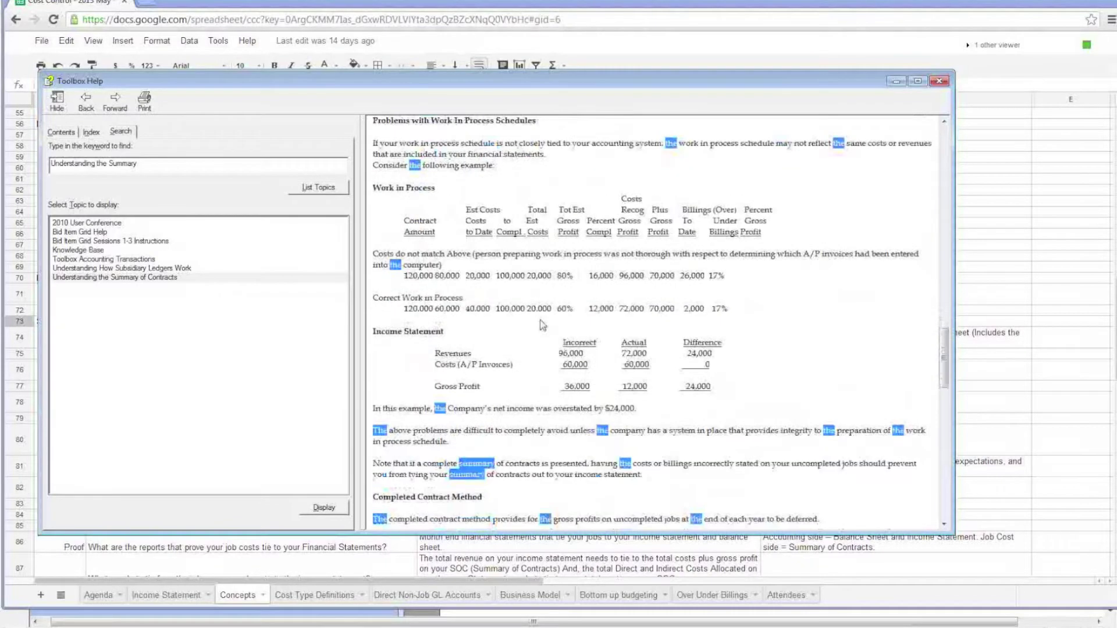
scroll(483, 323, "down", 1)
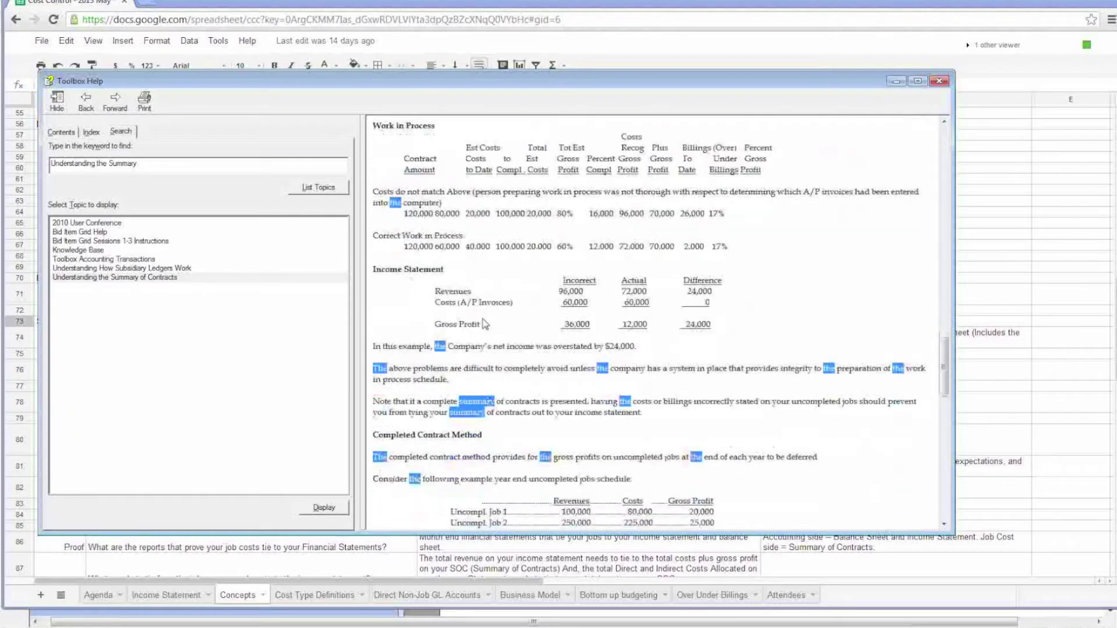
scroll(483, 323, "down", 3)
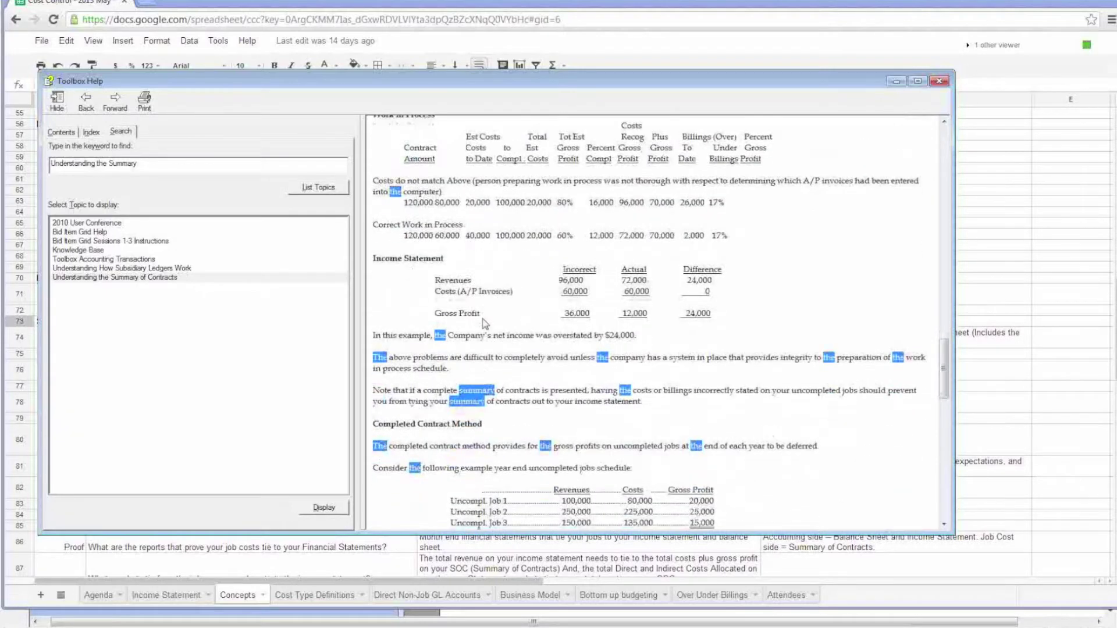
Highlight the "Completed Contract Method" heading below the work in process example.
scroll(483, 323, "down", 1)
left_click_drag(483, 249, 372, 249)
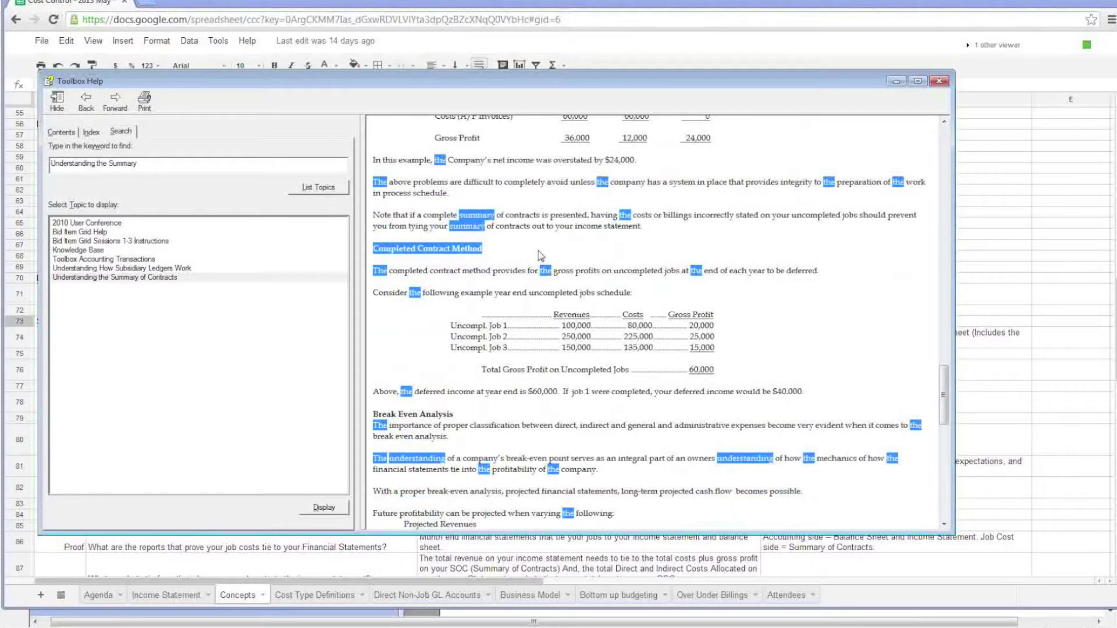
left_click_drag(509, 252, 453, 249)
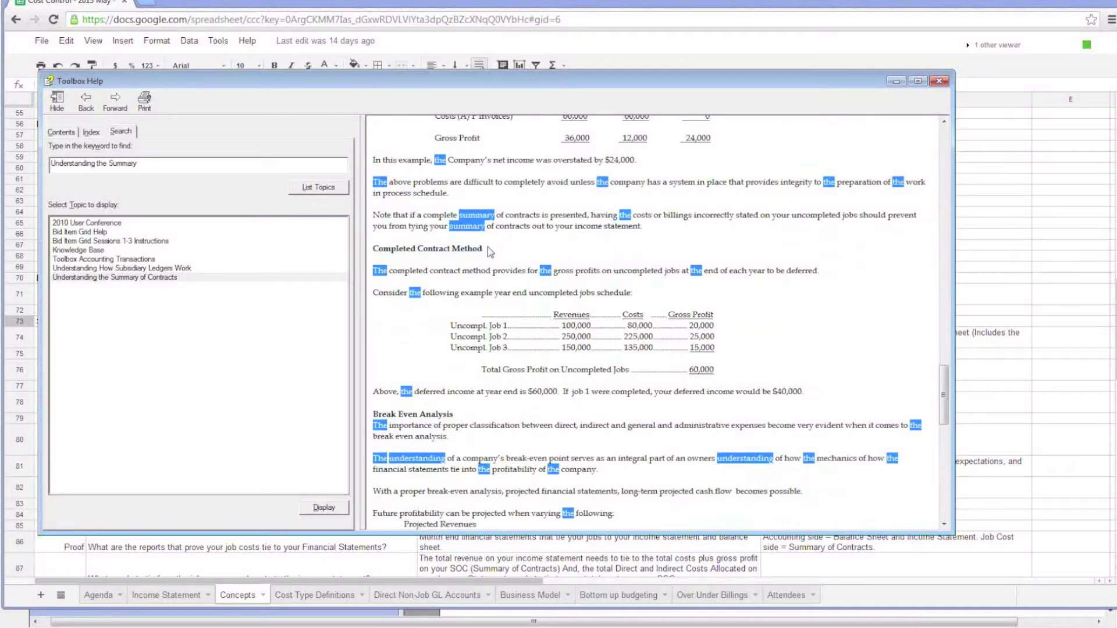
left_click_drag(488, 247, 373, 249)
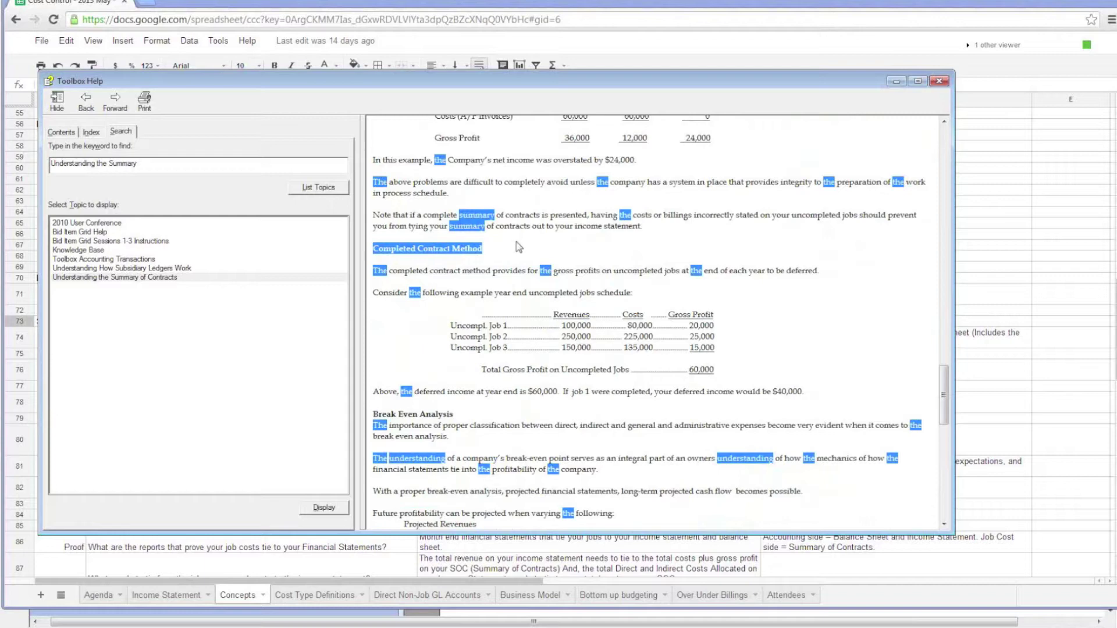
Look ahead to the break-even section, then return to the completed contract method and repeatedly highlight its heading while reviewing it.
scroll(518, 247, "down", 3)
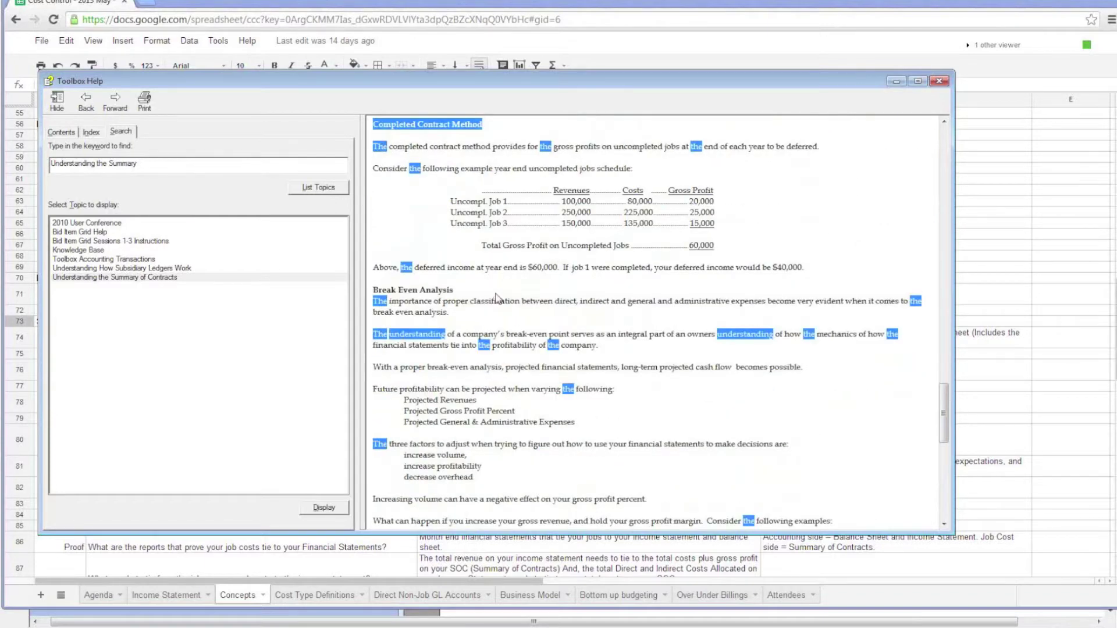
scroll(497, 298, "up", 5)
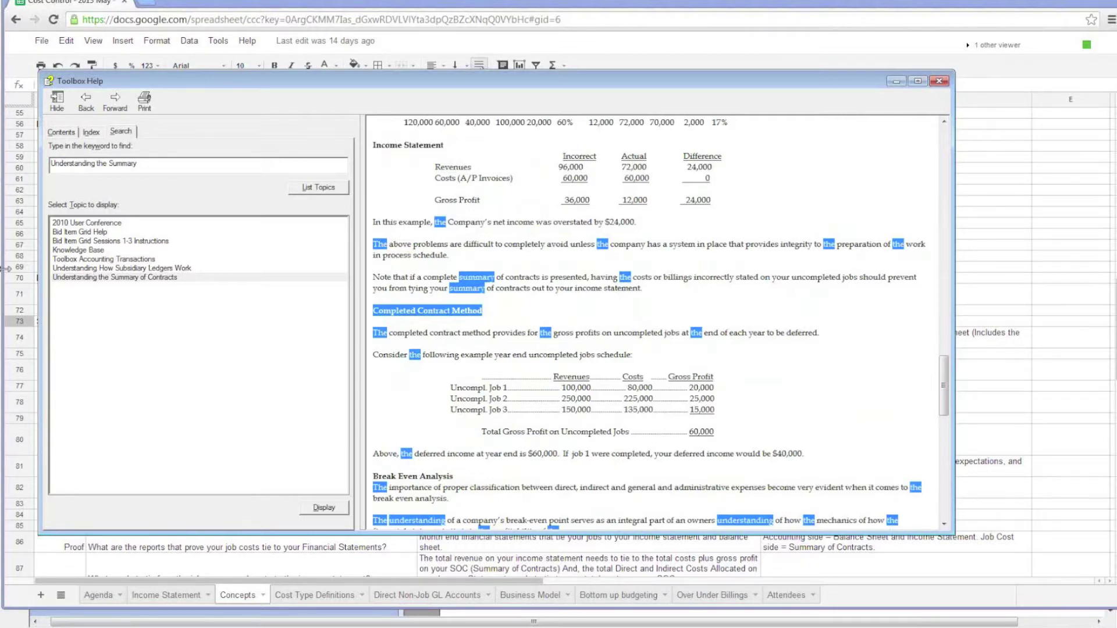
left_click(517, 318)
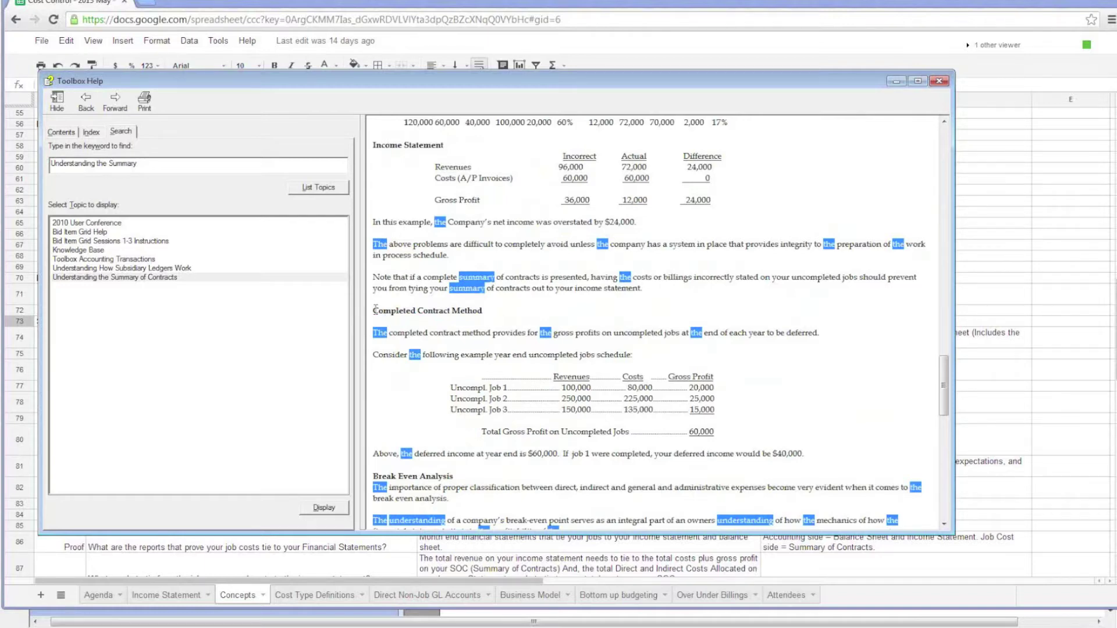
left_click_drag(376, 310, 502, 317)
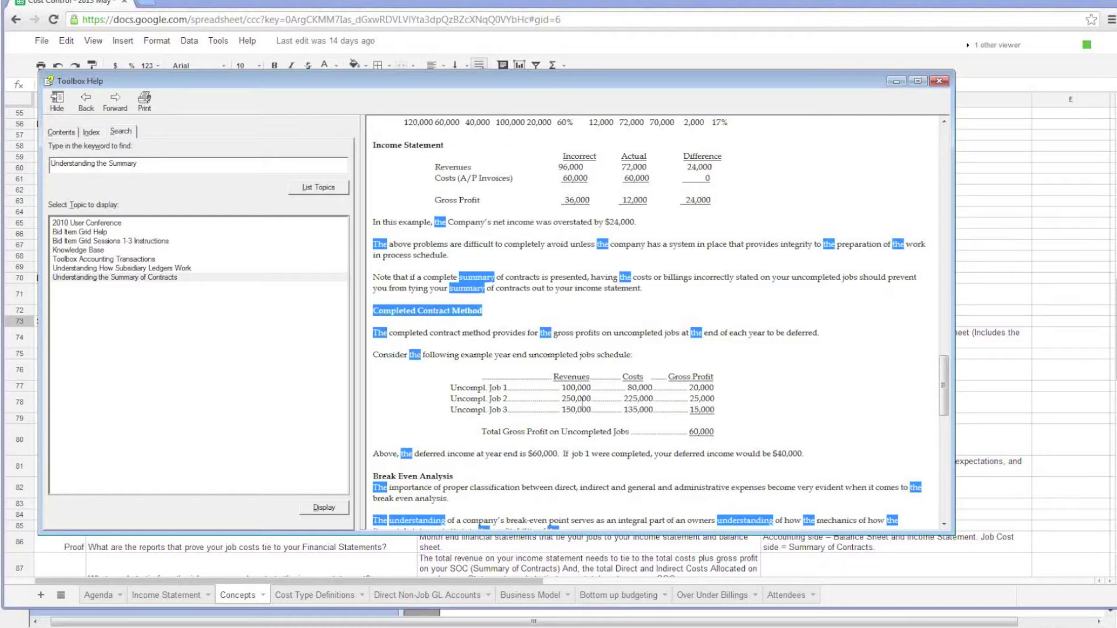
left_click_drag(502, 317, 375, 316)
left_click_drag(487, 312, 382, 319)
left_click_drag(491, 313, 373, 316)
left_click_drag(492, 313, 374, 314)
left_click(488, 312)
left_click_drag(488, 314, 374, 314)
left_click(473, 314)
left_click_drag(487, 313, 412, 319)
left_click(480, 324)
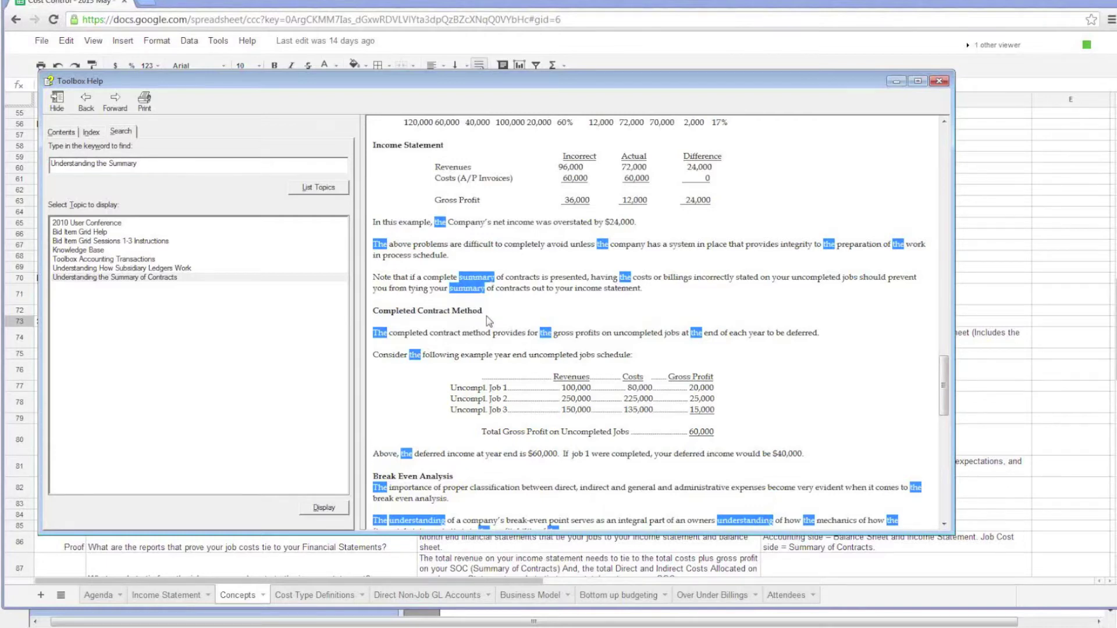
Examine the Break Even Analysis section and its revenue and gross profit examples, then reload the "Understanding the Summary of Contracts" article.
scroll(486, 316, "down", 6)
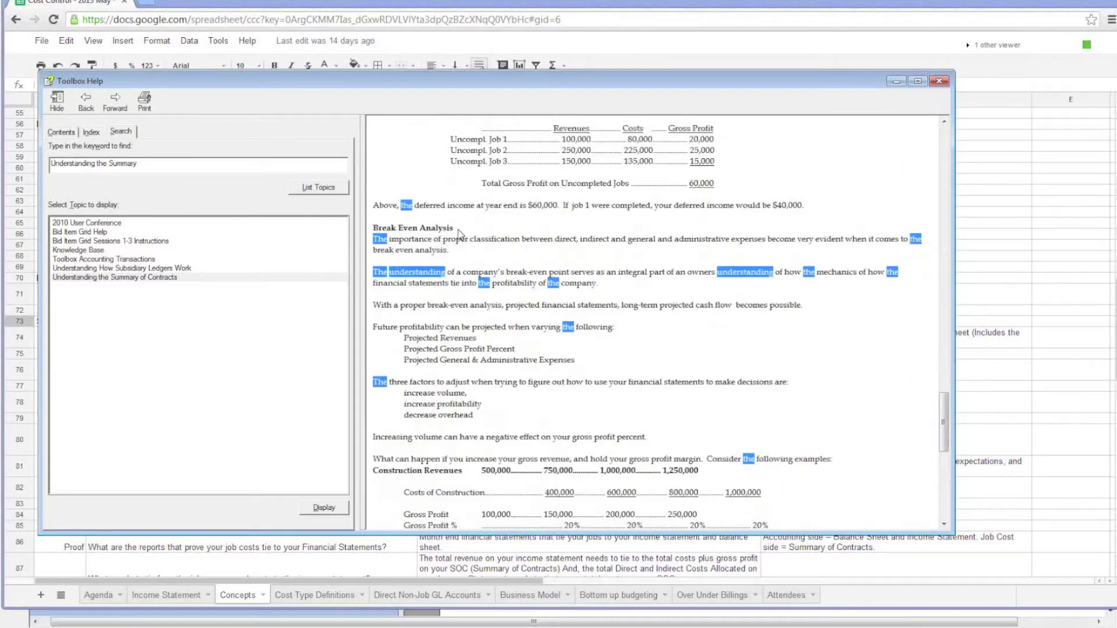
scroll(459, 234, "down", 3)
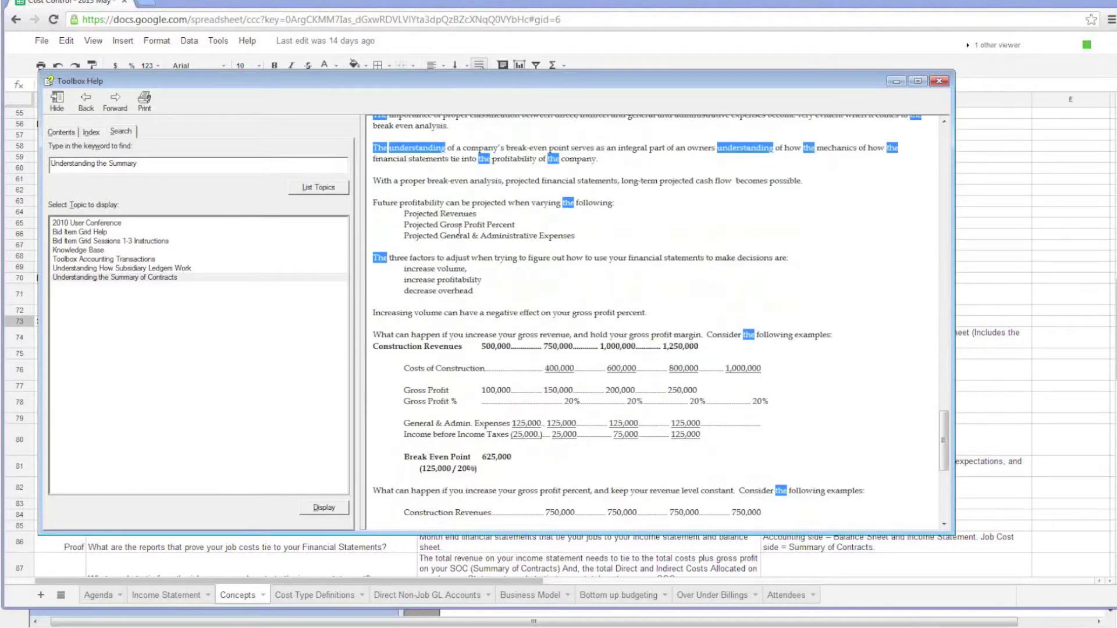
scroll(459, 230, "down", 6)
scroll(458, 342, "up", 5)
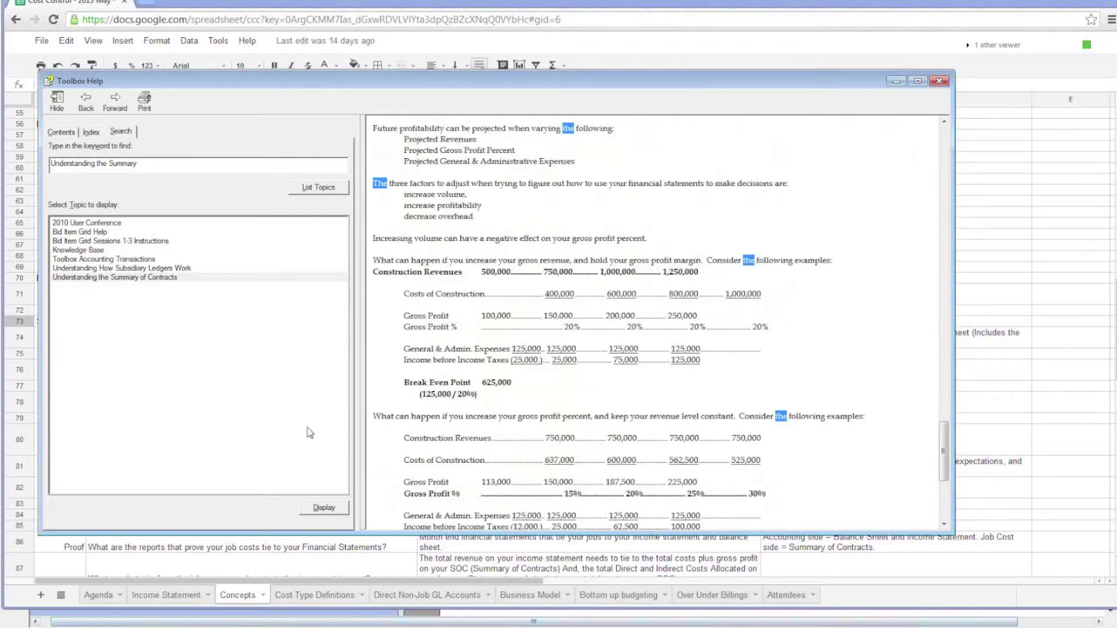
double_click(141, 280)
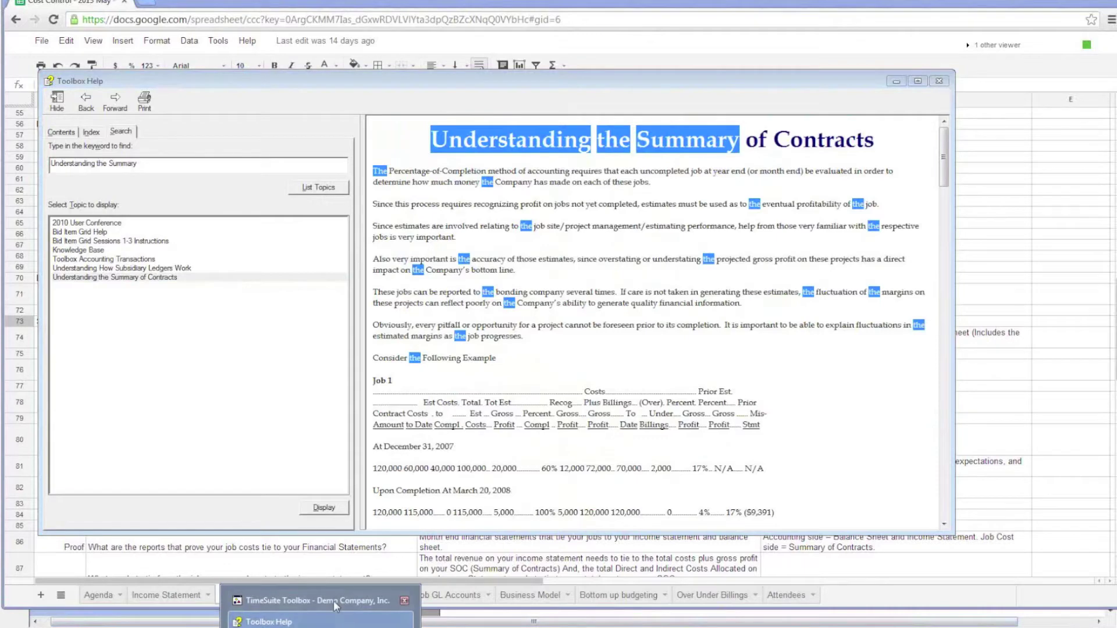
Switch to TimeSuite Toolbox, open its online release notes and find the Quick Links section.
left_click(336, 607)
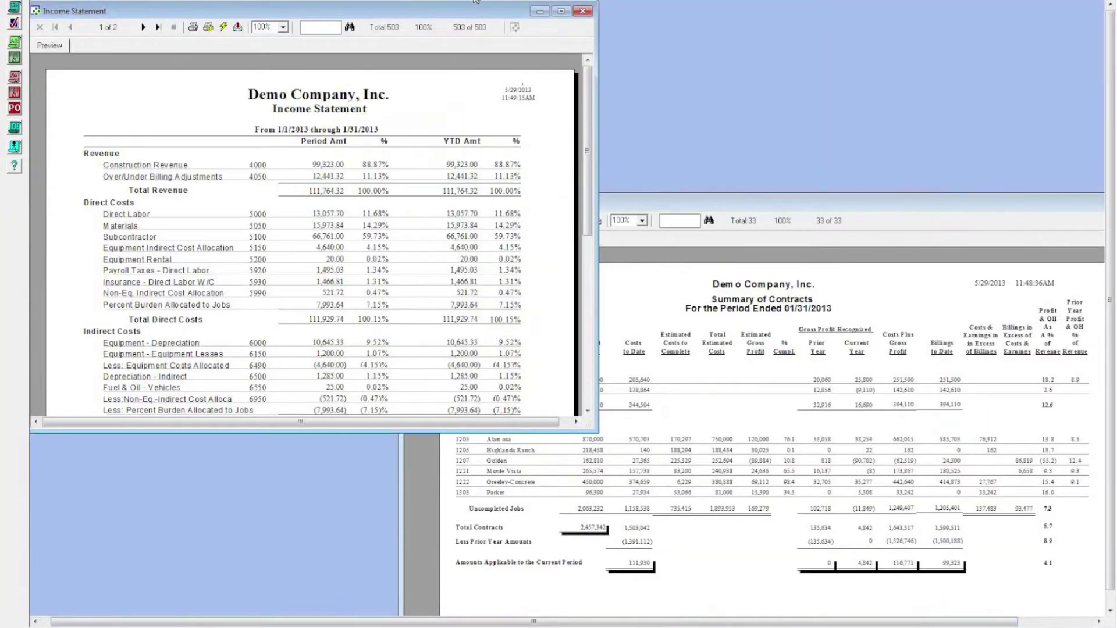
left_click(501, 1)
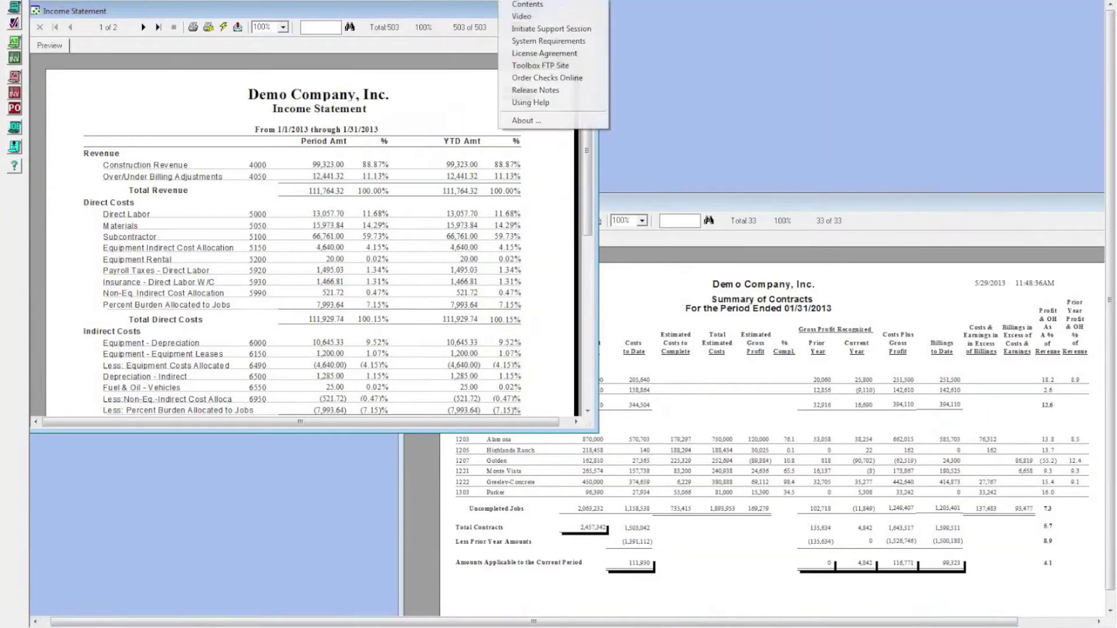
left_click(528, 103)
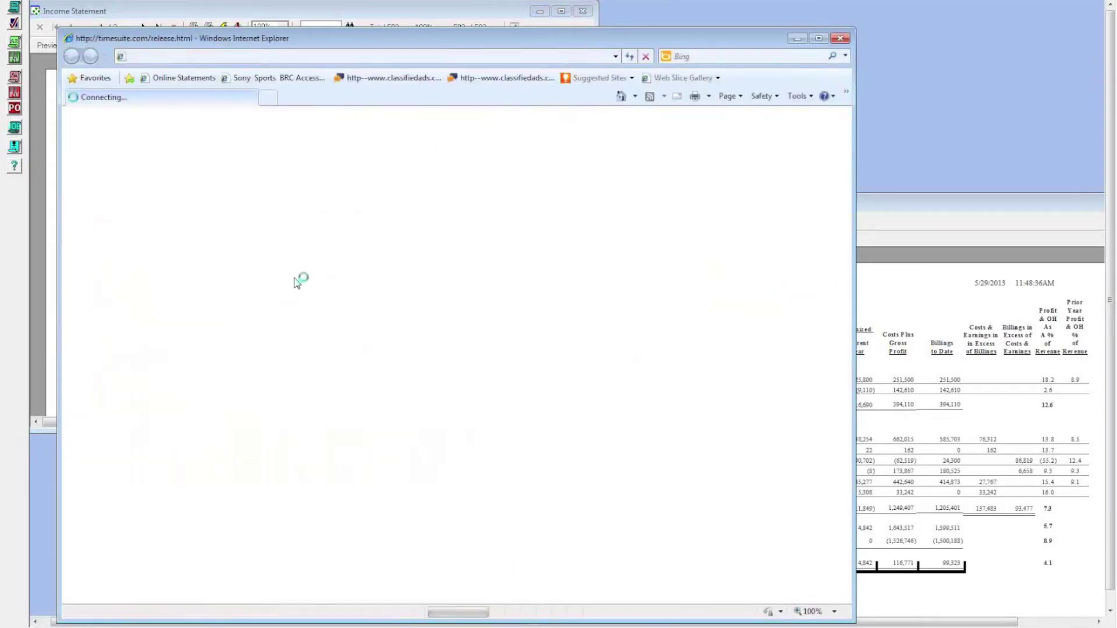
scroll(292, 309, "down", 1)
scroll(292, 309, "down", 6)
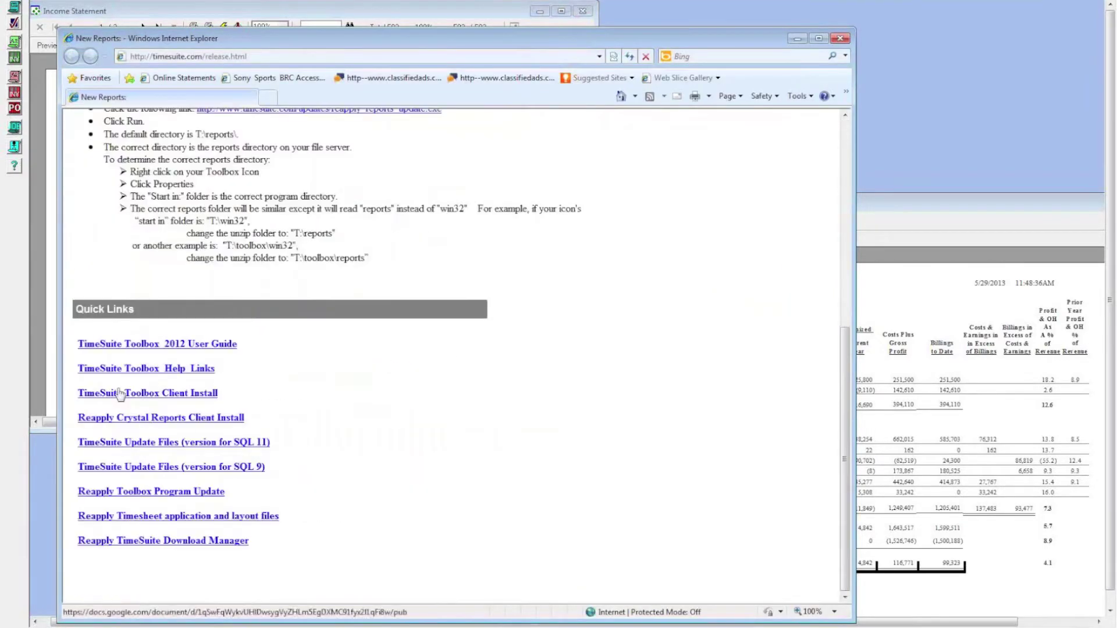
Check the TimeSuite Toolbox Help Links and 2012 User Guide links from the release notes, then close the browser window.
left_click(135, 371)
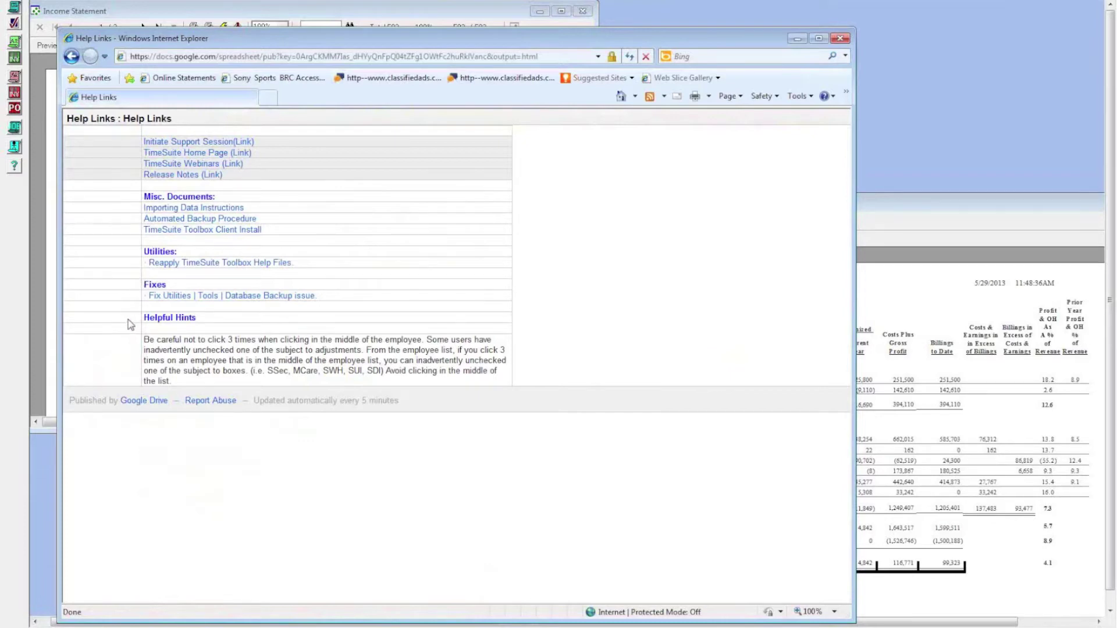
left_click(71, 56)
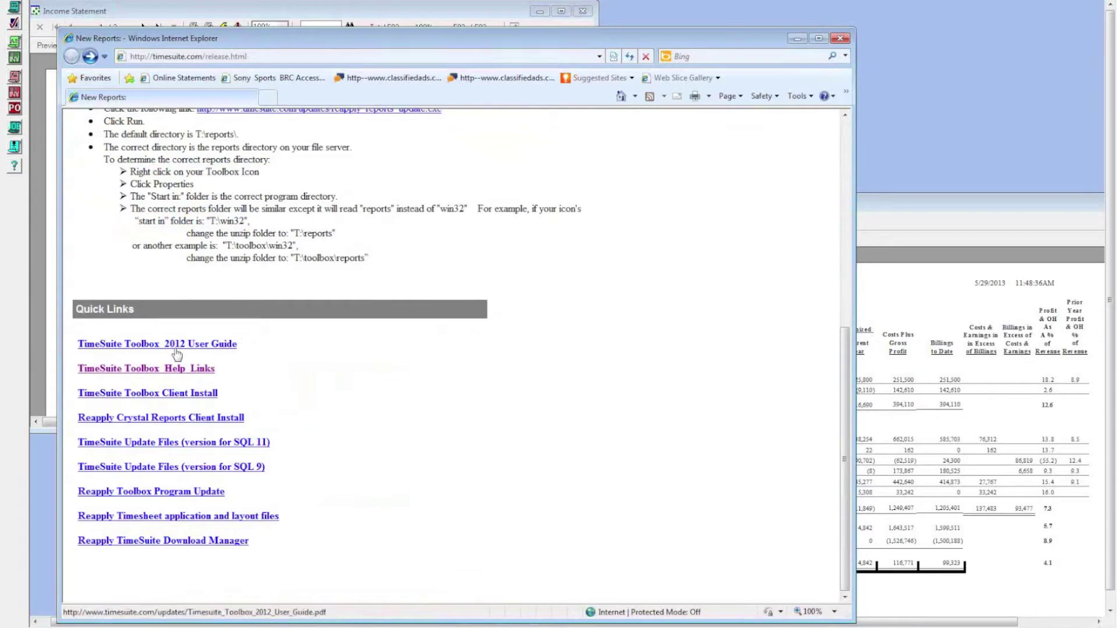
left_click(189, 345)
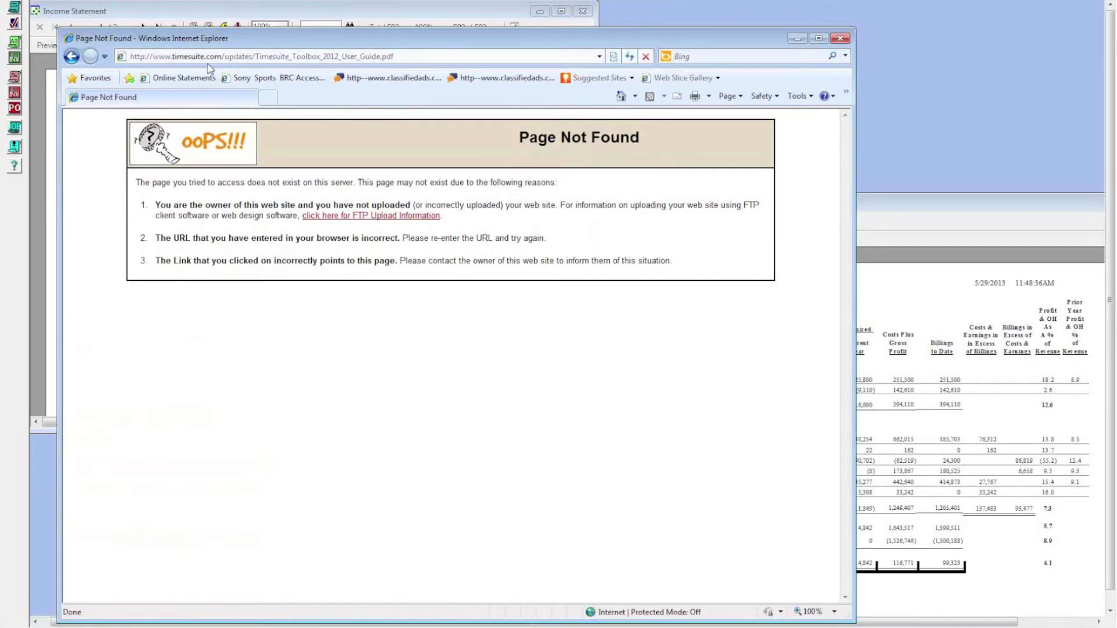
left_click(72, 57)
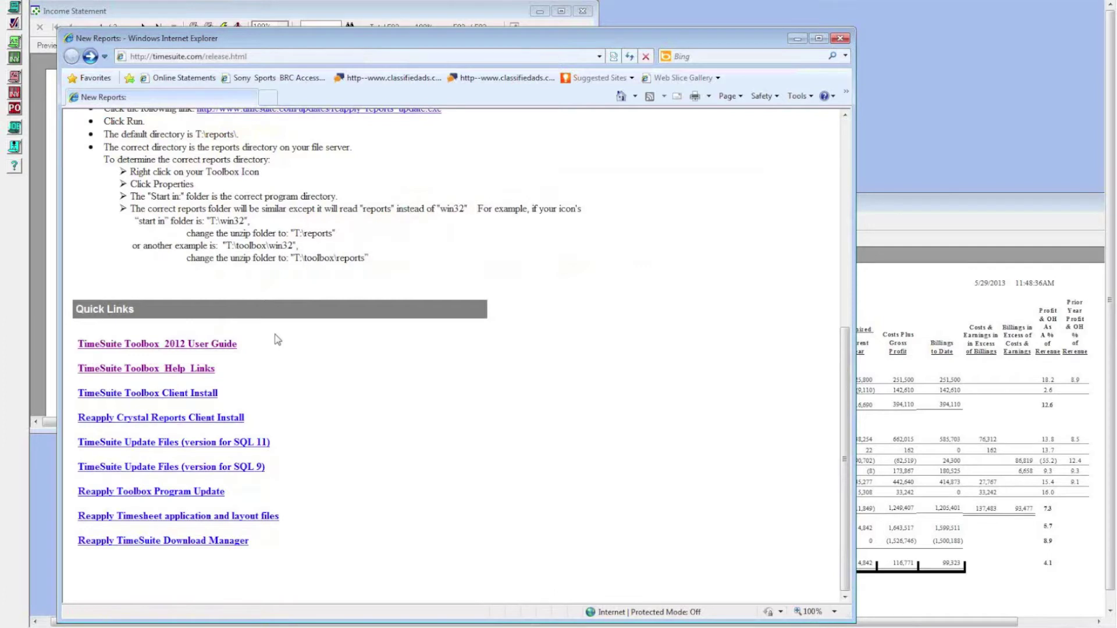
left_click(513, 59)
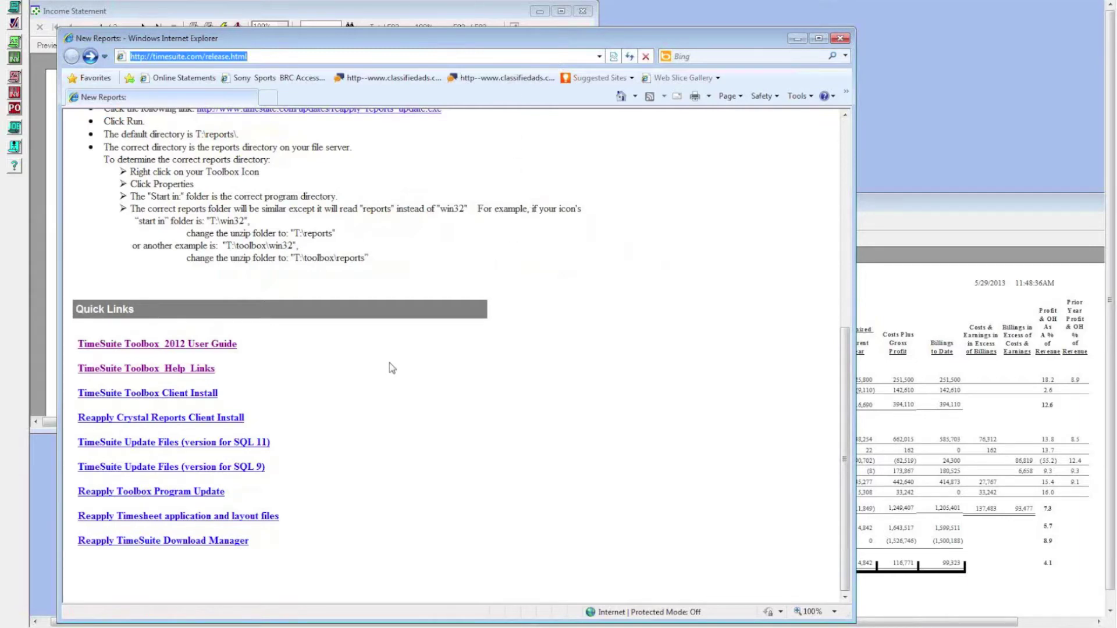
key("alt+F4")
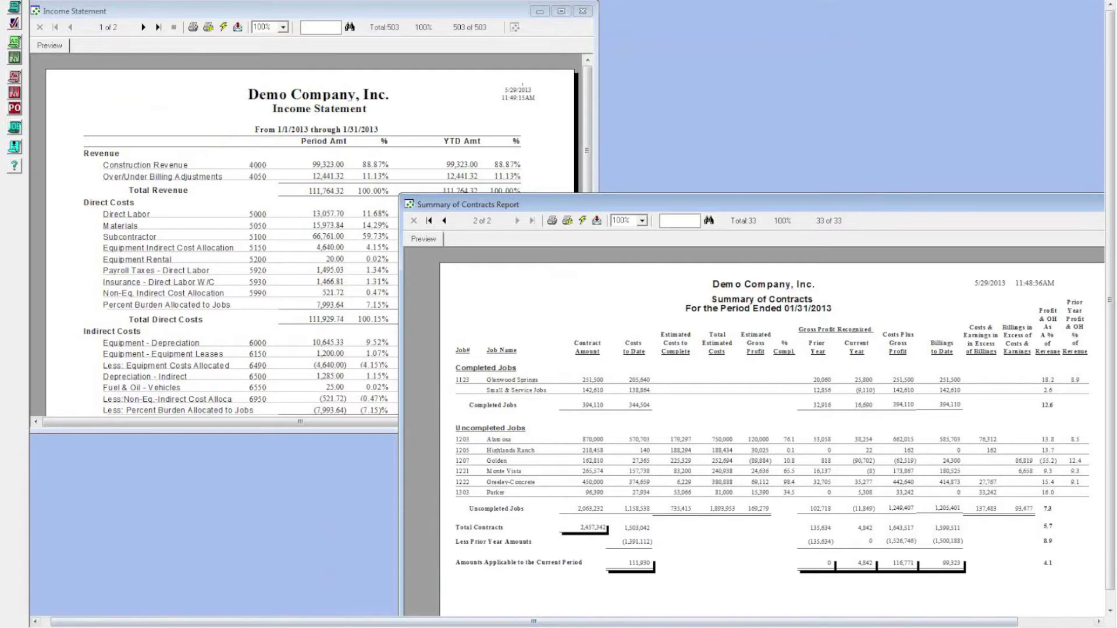
Check the Session 4 homework item about printing and studying "Sample Summary of Contracts" in the Cost Control spreadsheet, then return to Toolbox.
key("alt+Tab")
left_click(183, 344)
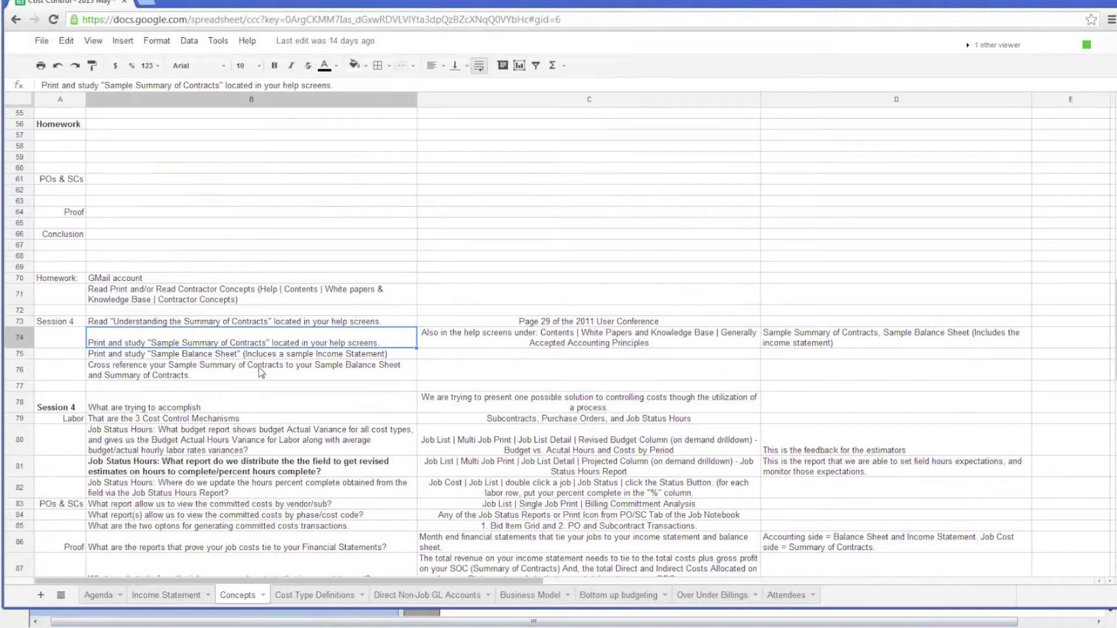
key("alt+Tab")
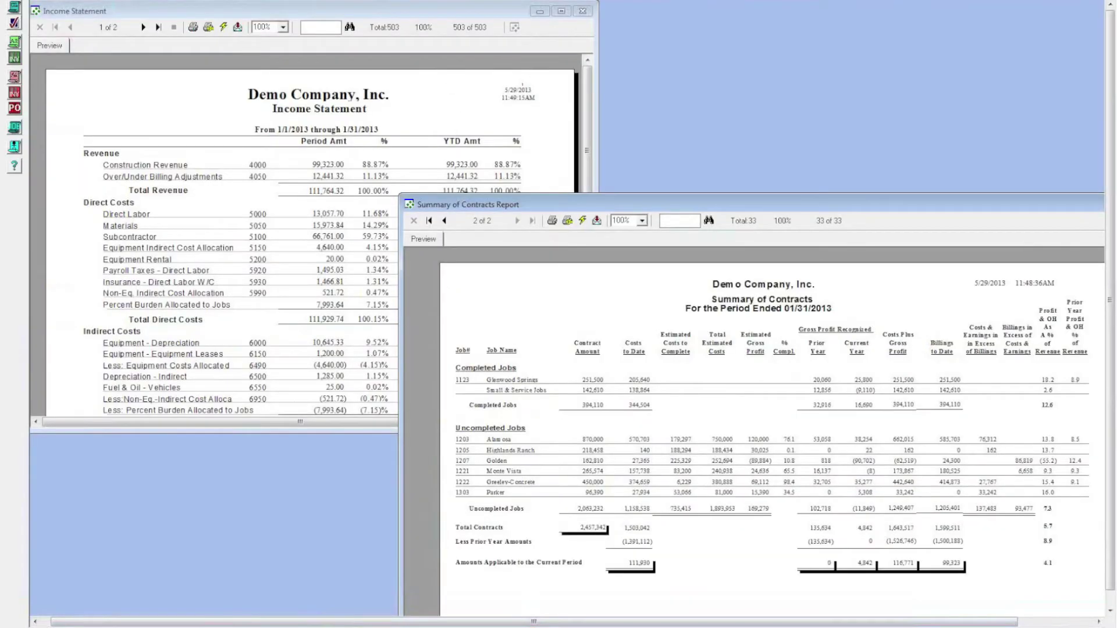
Search Toolbox Help for "sample" and open the Sample Summary of Contracts topic to examine its columns.
left_click(87, 619)
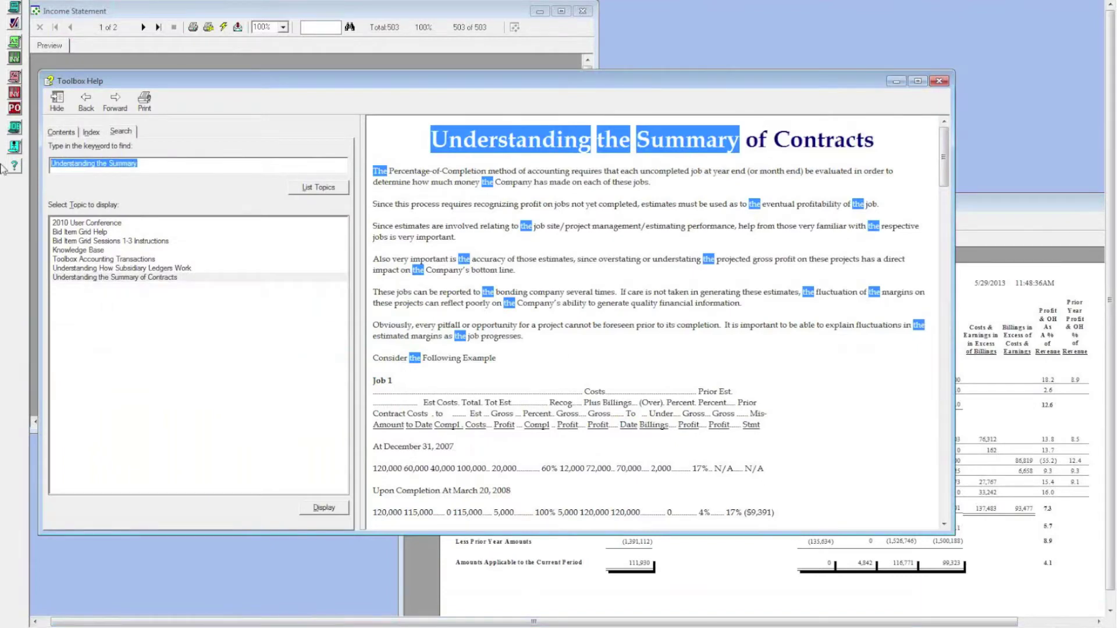
type("sam")
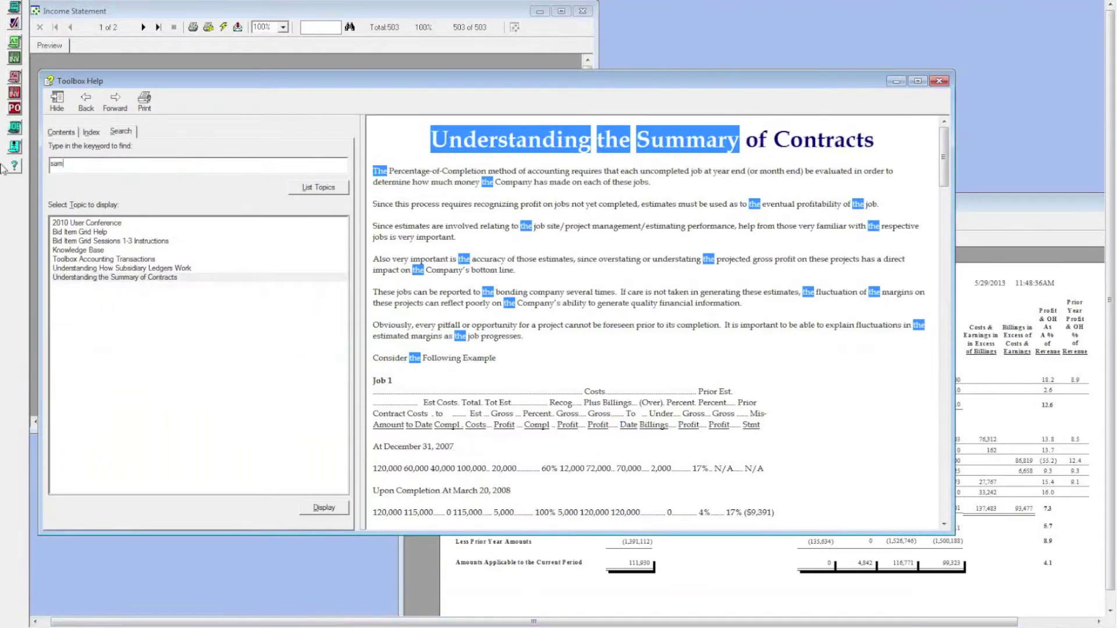
type("ple")
key("Return")
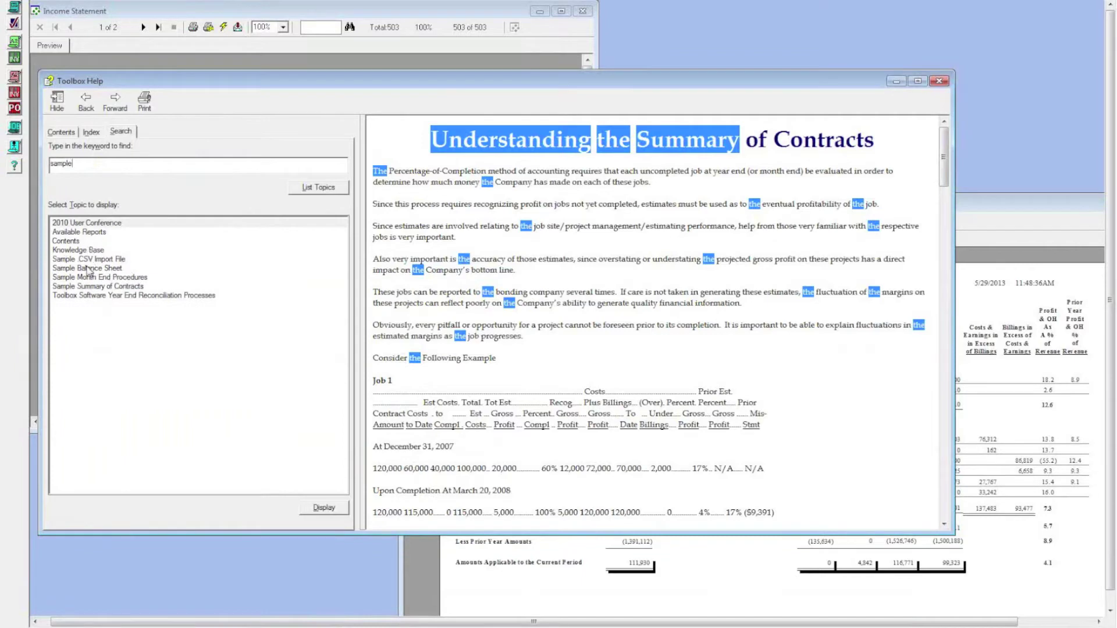
double_click(86, 287)
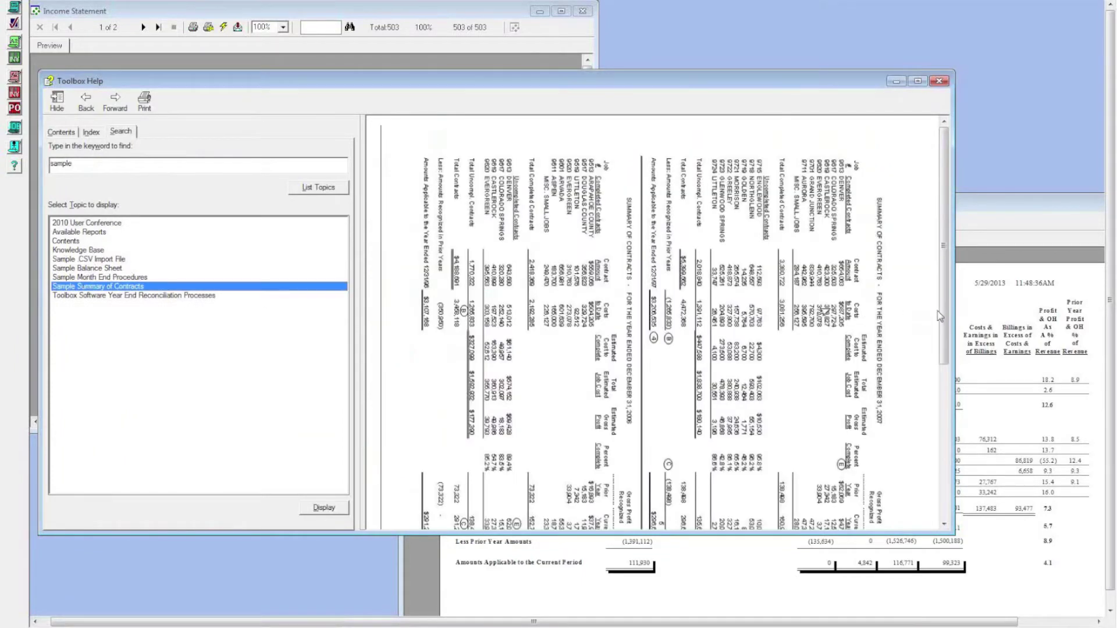
left_click(945, 313)
scroll(946, 313, "down", 3)
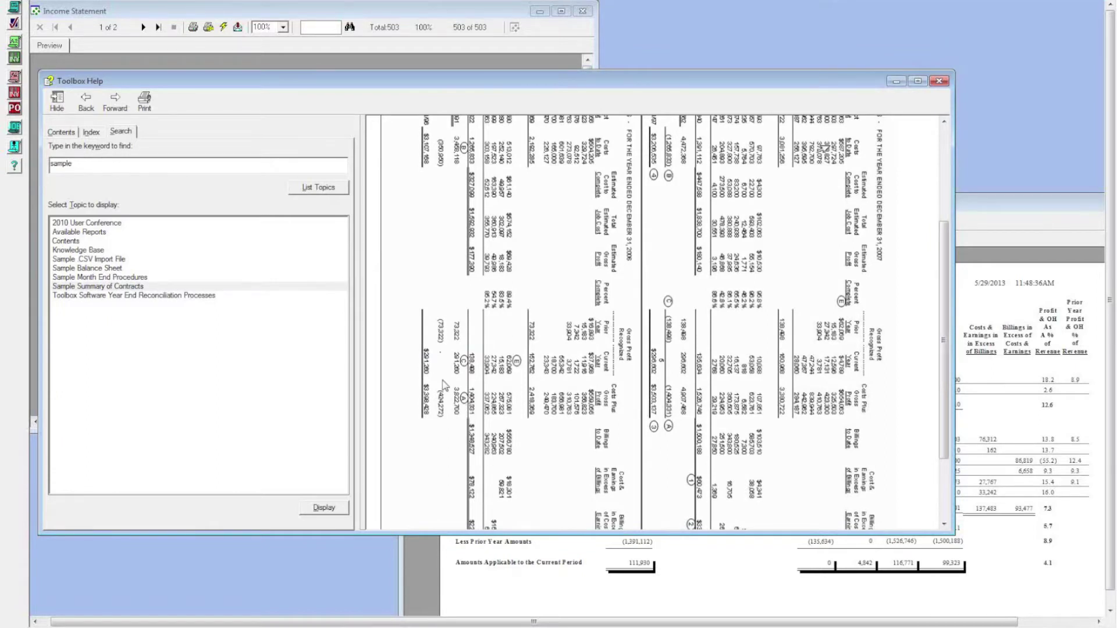
Open the Sample Balance Sheet topic and cross-reference its circled numbers with the Sample Summary of Contracts.
double_click(104, 271)
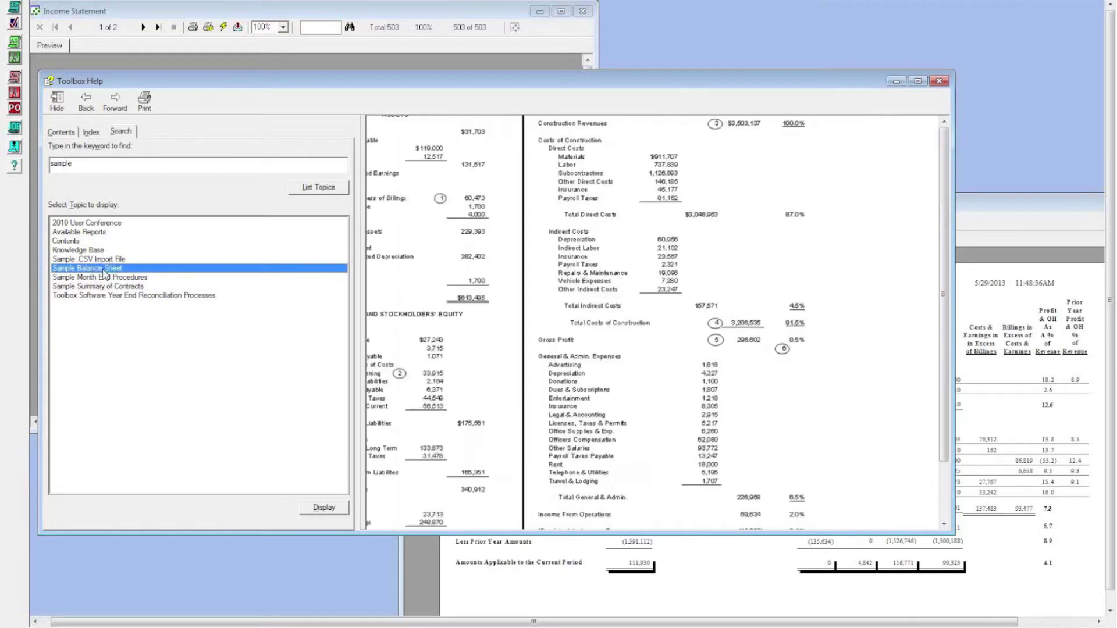
left_click(625, 225)
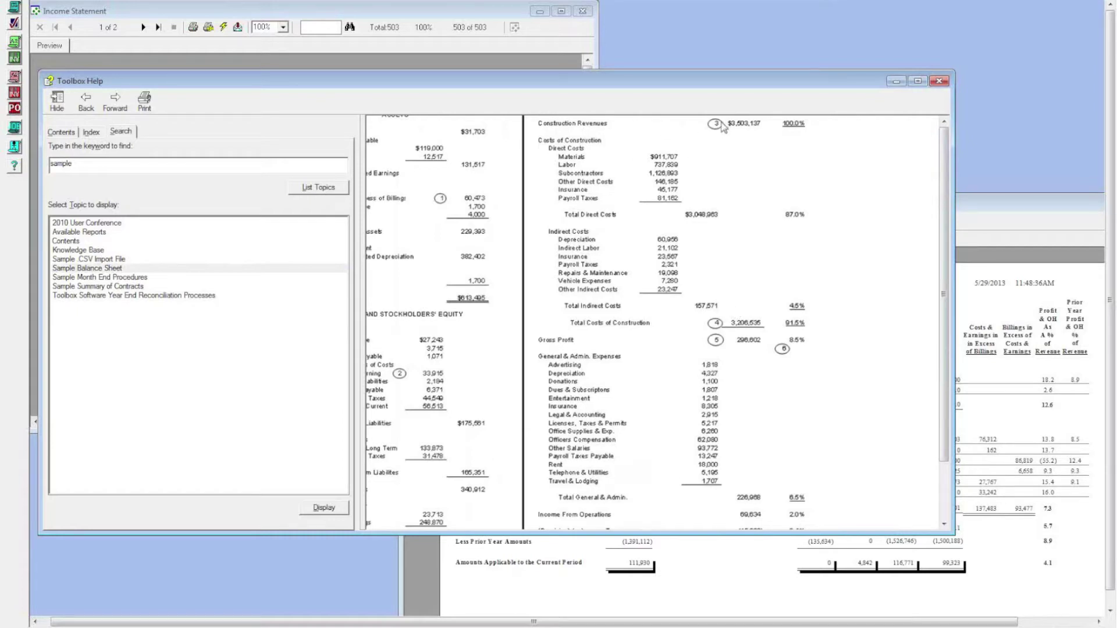
double_click(105, 288)
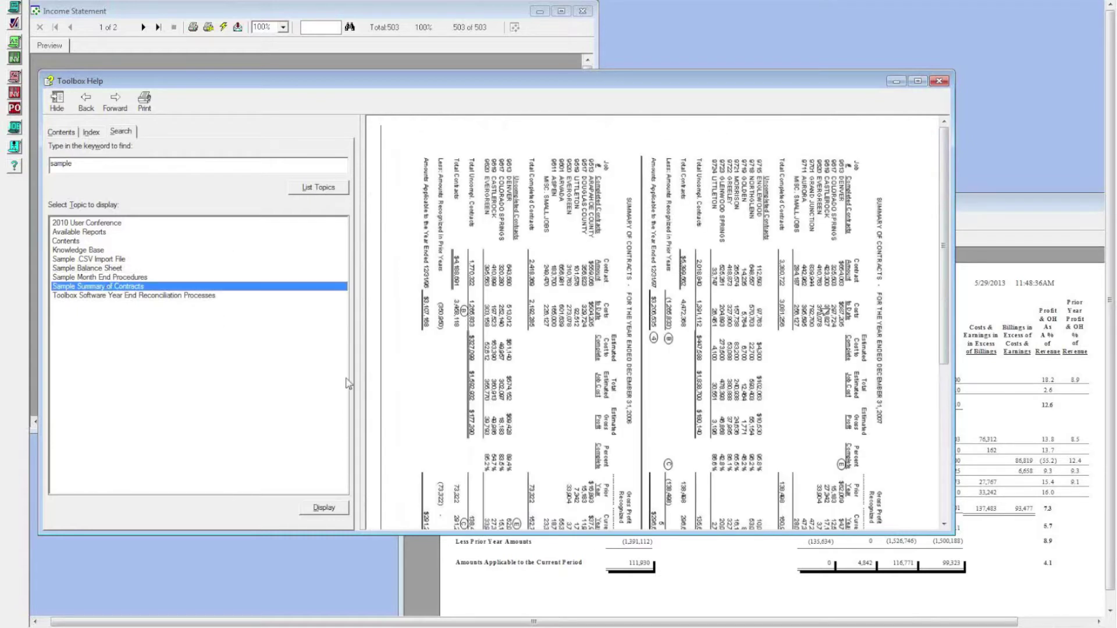
left_click_drag(942, 352, 943, 410)
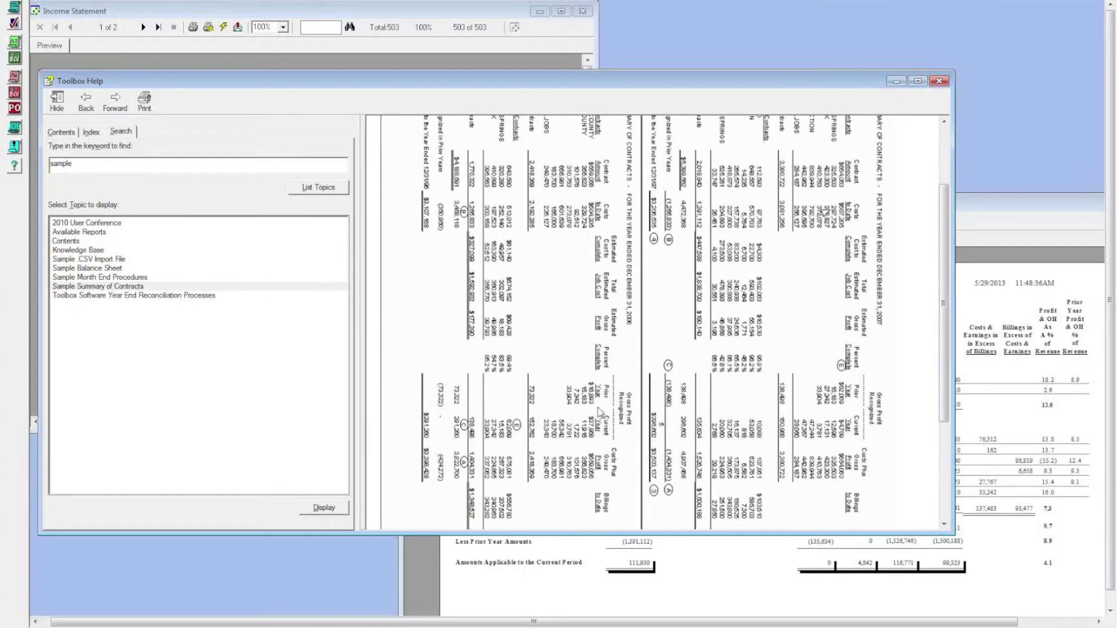
left_click_drag(942, 251, 946, 278)
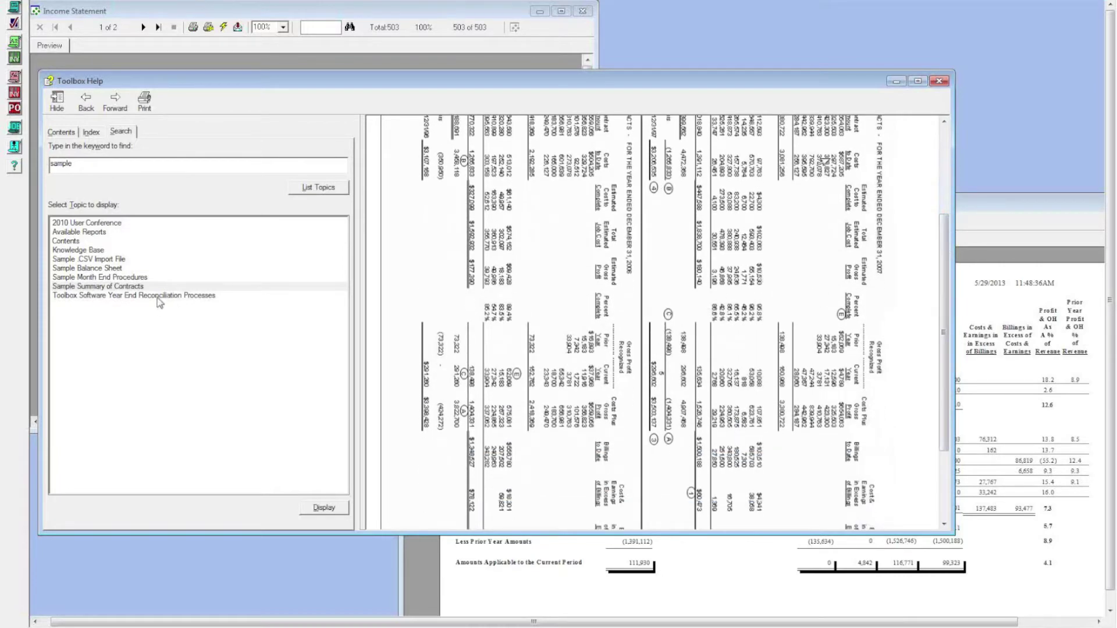
Reopen the Sample Summary of Contracts topic and review its 2007 and 2006 year-end schedules.
left_click(118, 288)
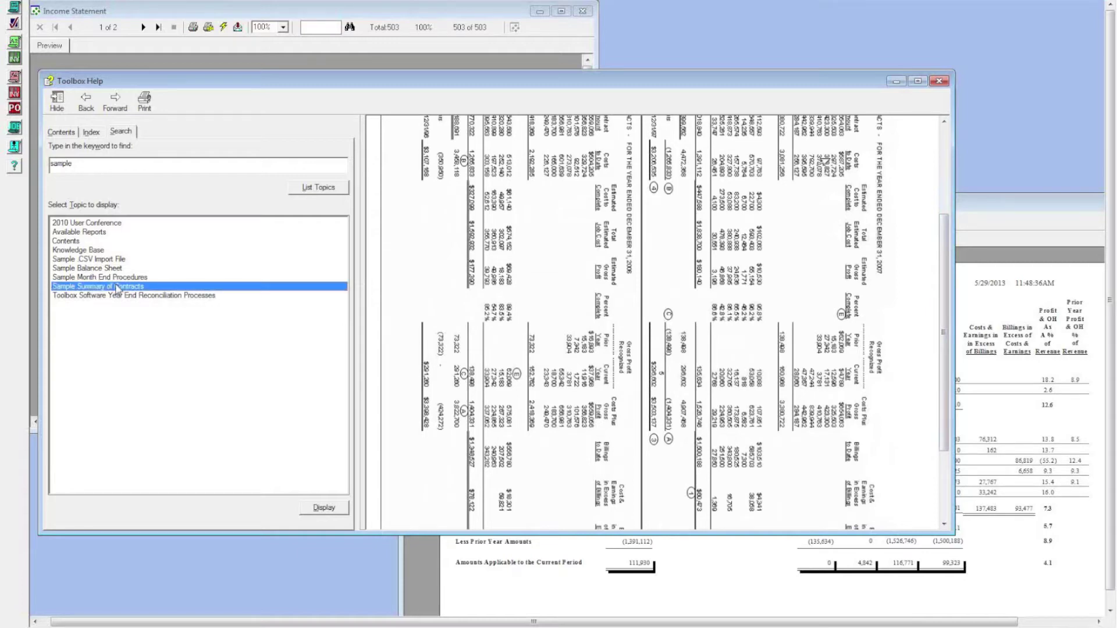
left_click(115, 278)
left_click(115, 288)
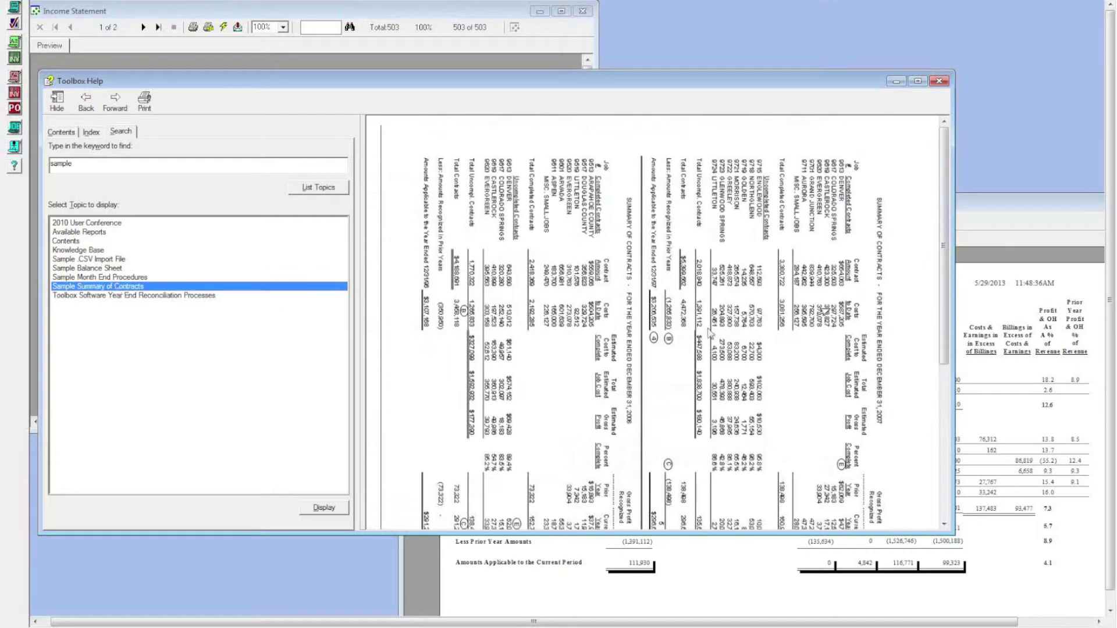
left_click_drag(943, 307, 949, 289)
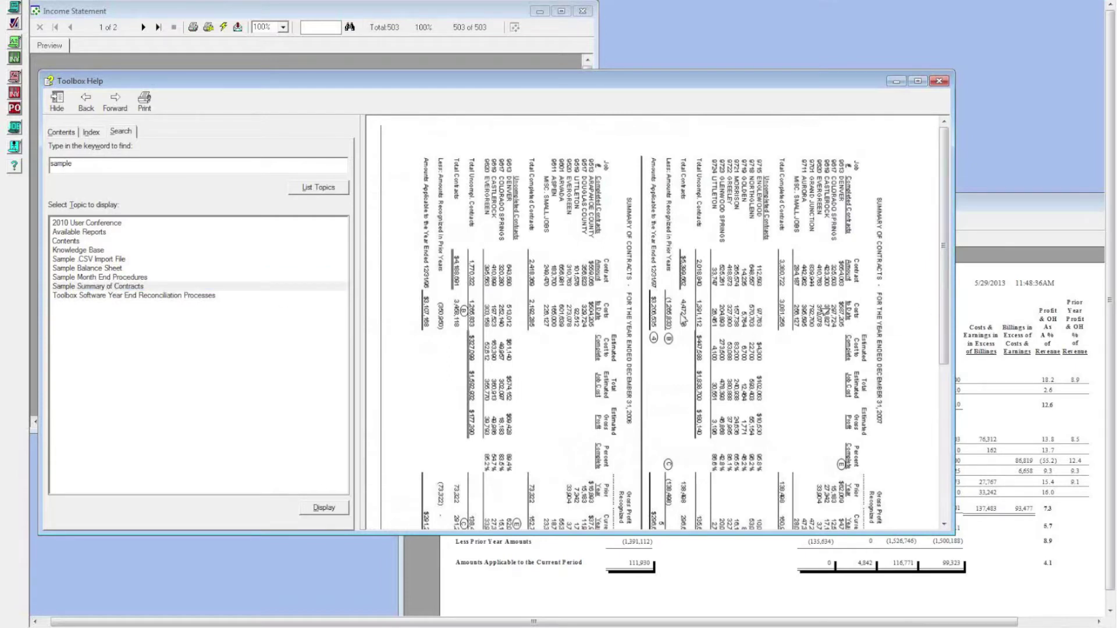
left_click(129, 290)
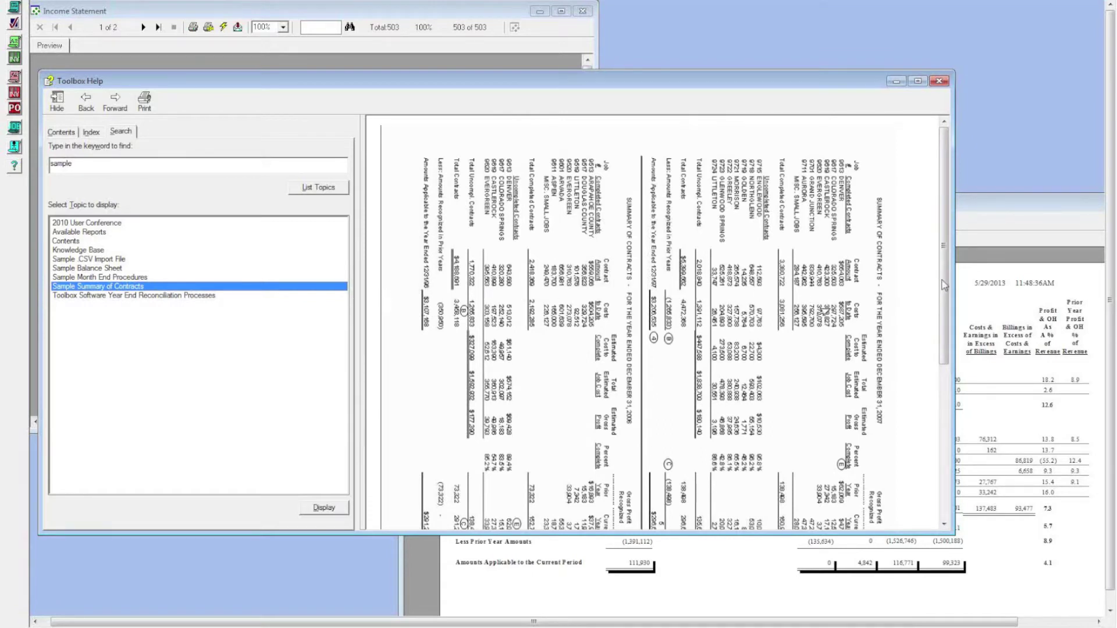
left_click_drag(943, 285, 944, 285)
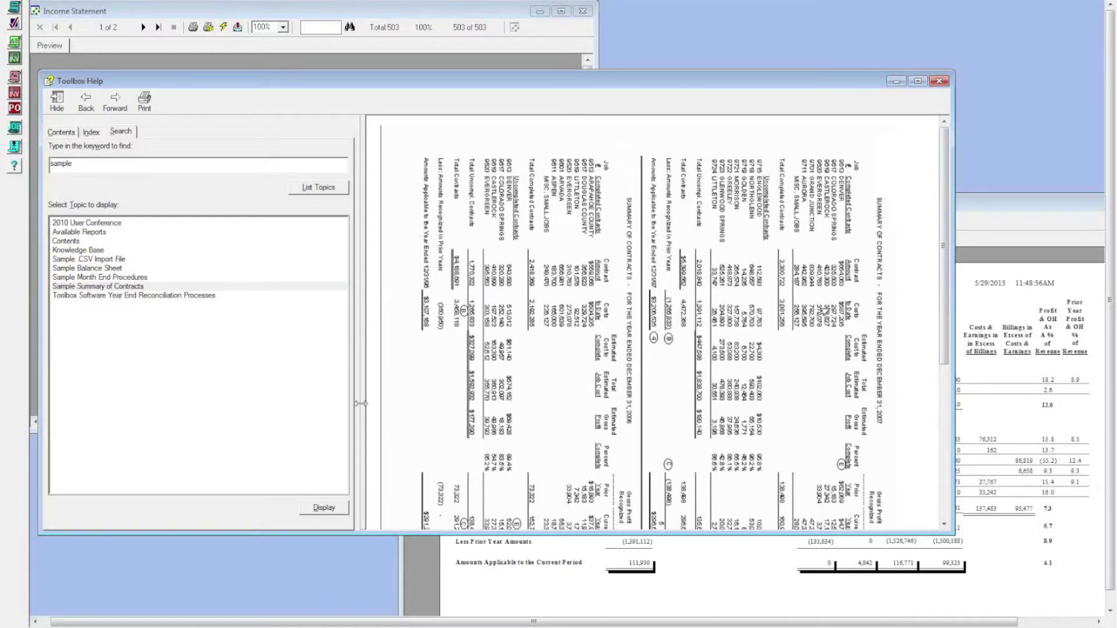
left_click(156, 287)
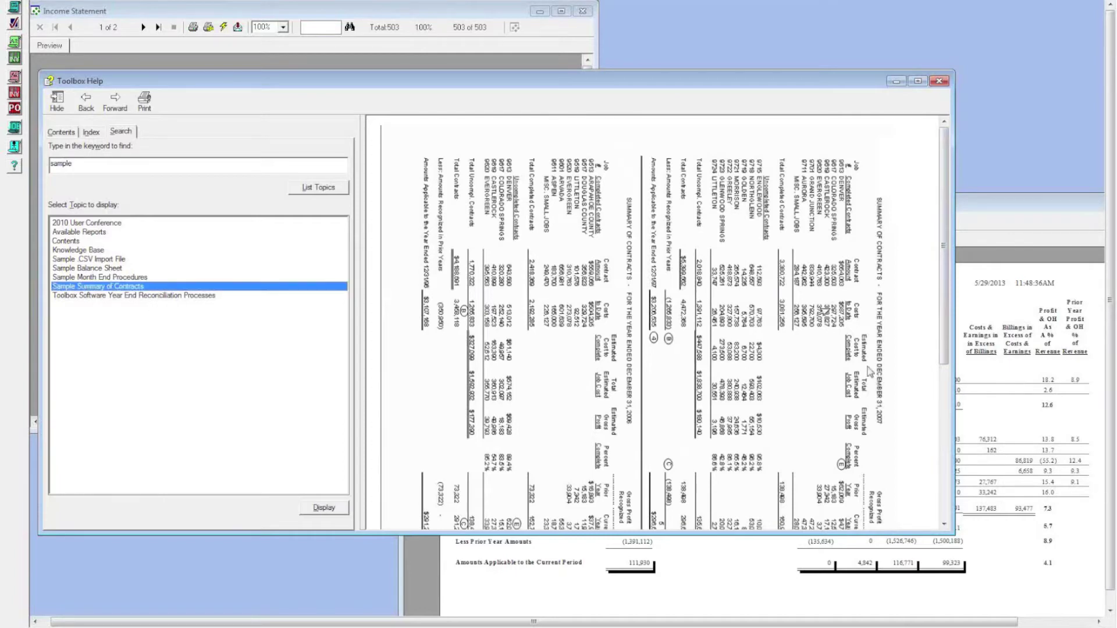
Return to the Demo Company reports and view the Income Statement followed by the Summary of Contracts report.
left_click(988, 313)
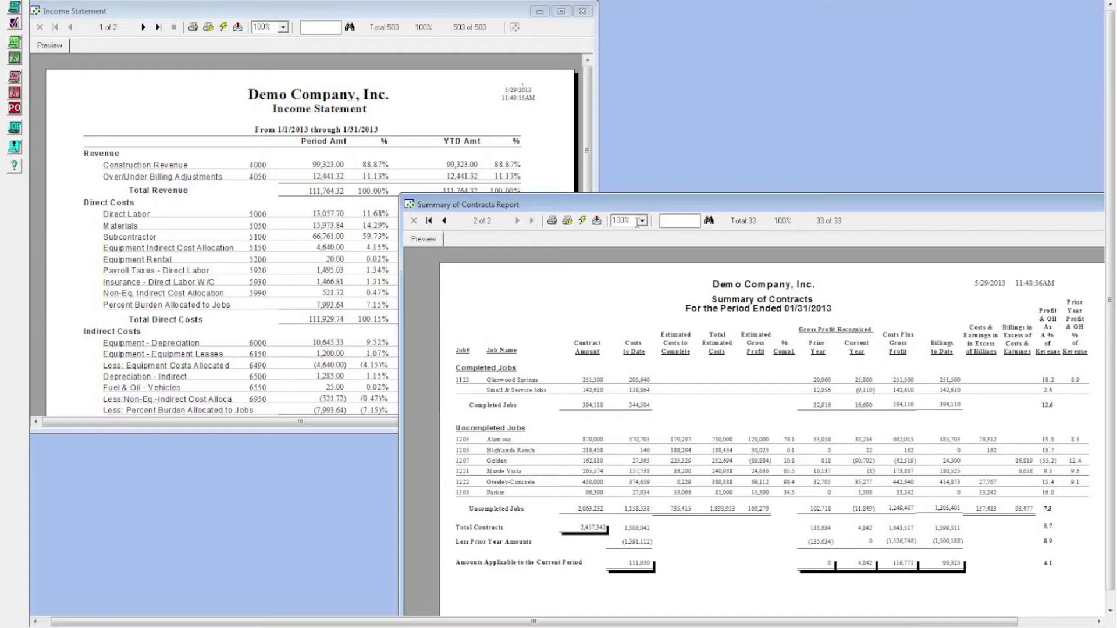
left_click(544, 160)
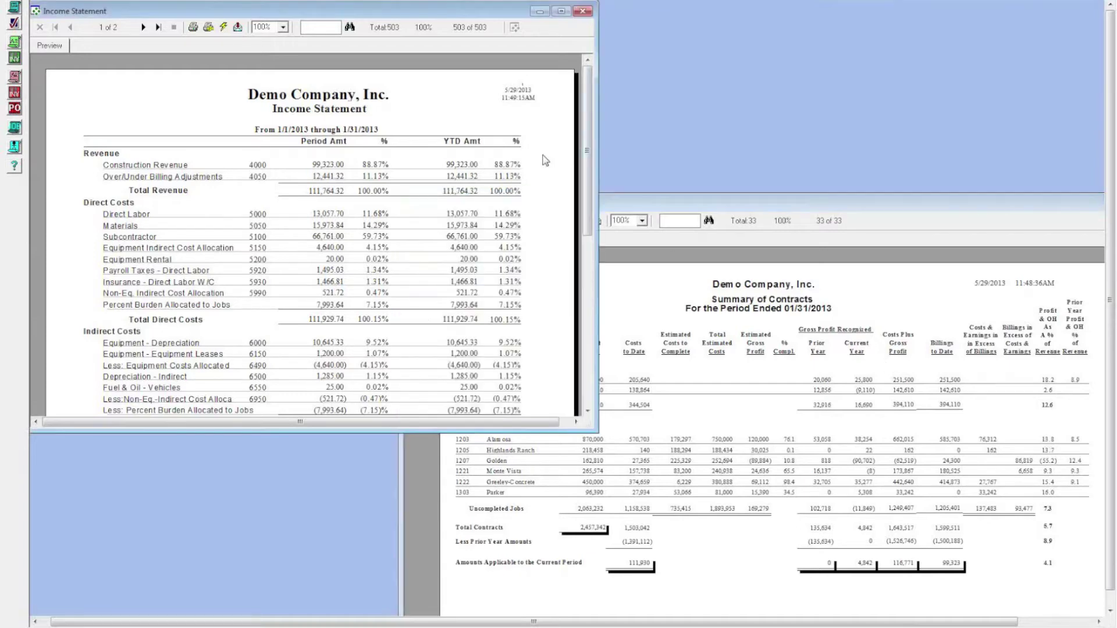
left_click(693, 290)
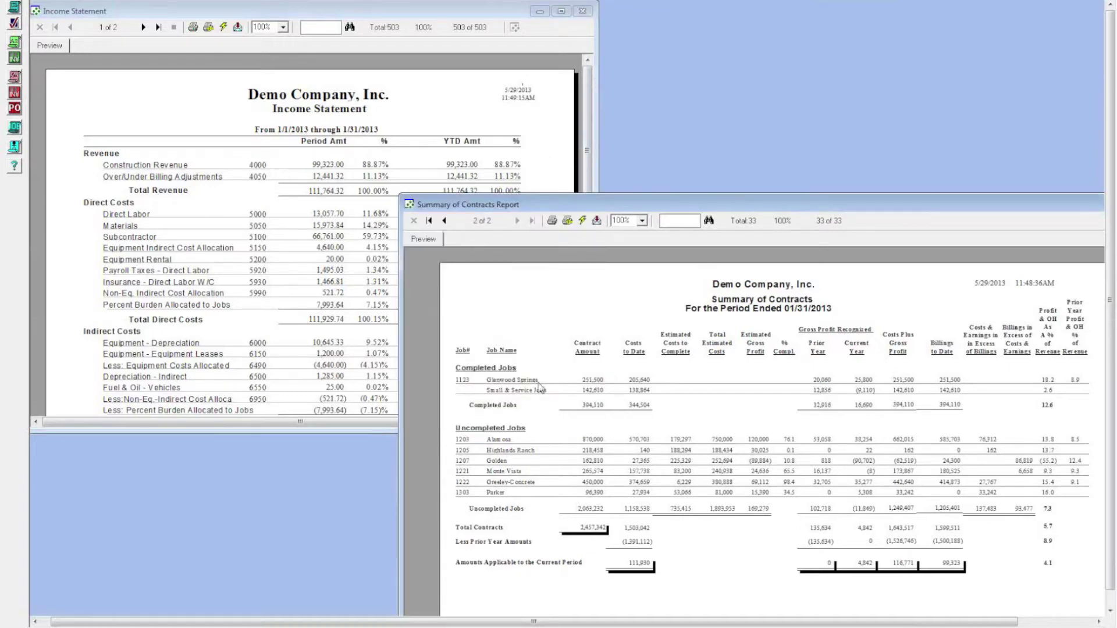
View both pages of the Income Statement and rearrange the windows so the Income Statement and Summary of Contracts report are readable together.
left_click(414, 174)
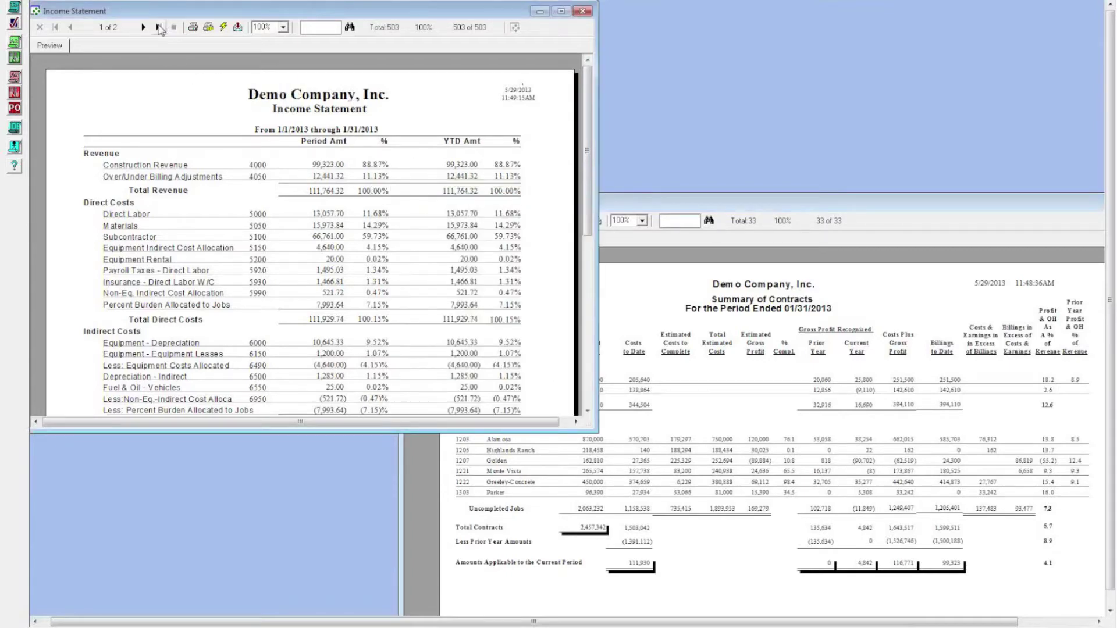
left_click(143, 27)
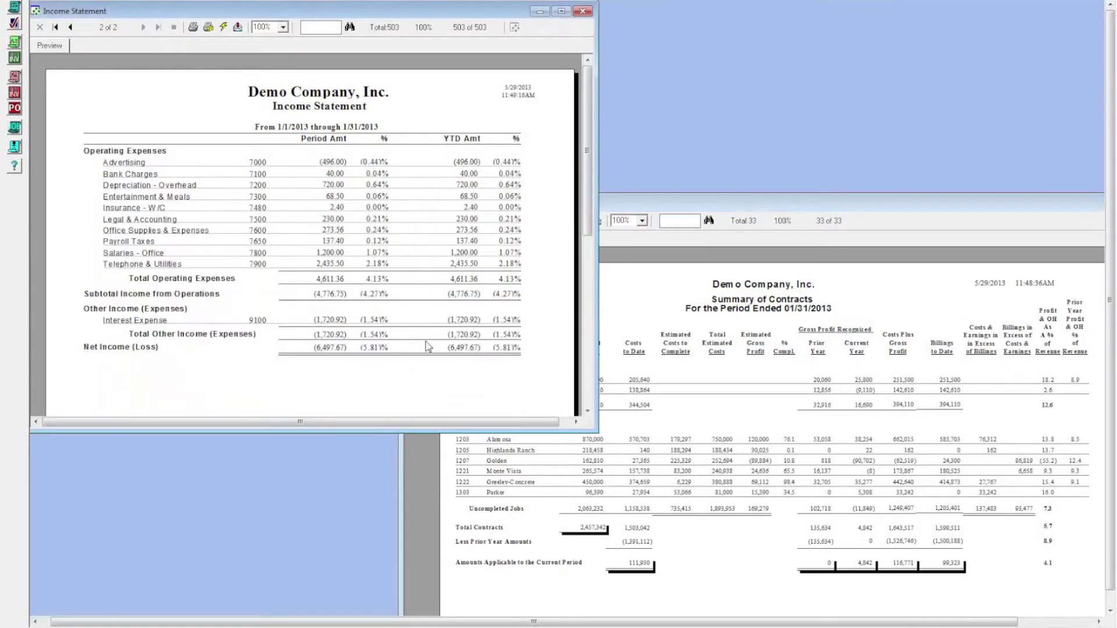
left_click(71, 27)
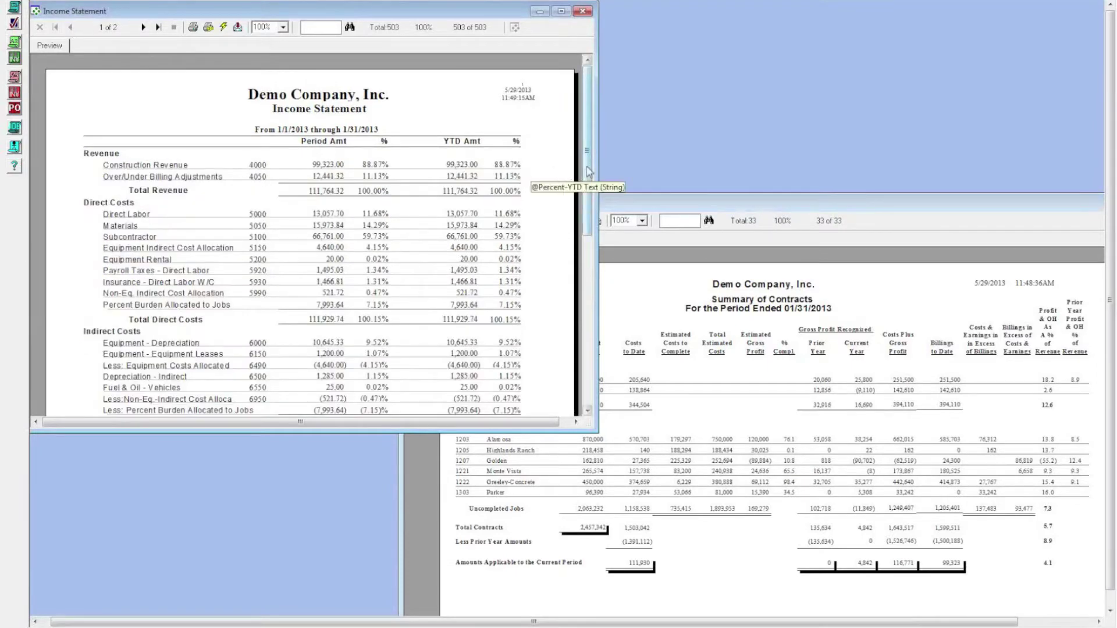
left_click_drag(597, 165, 559, 164)
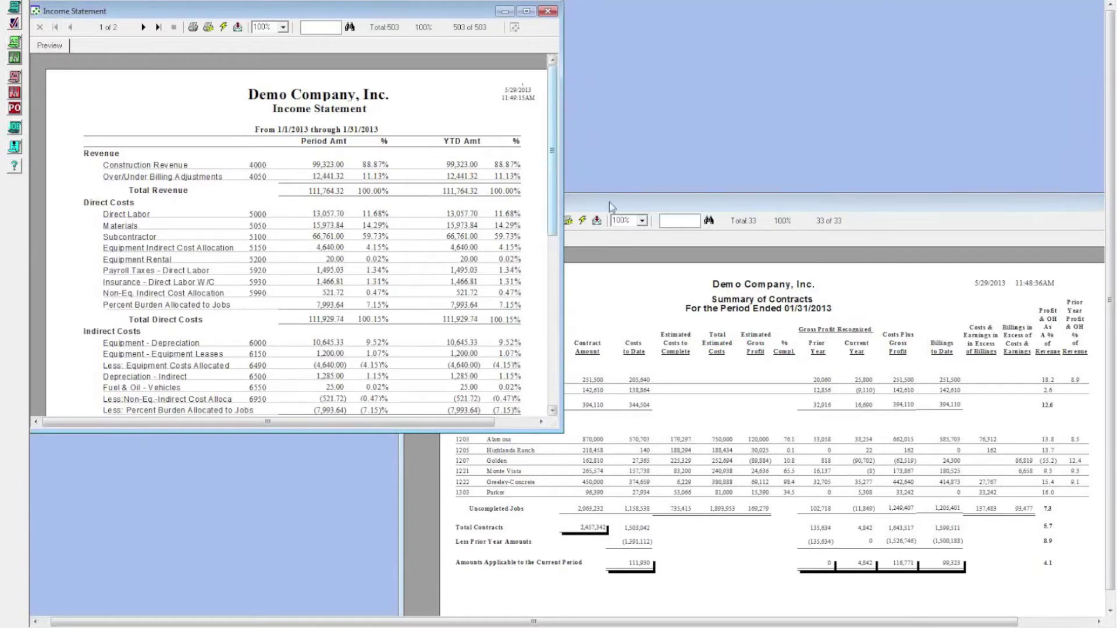
left_click_drag(708, 212, 719, 236)
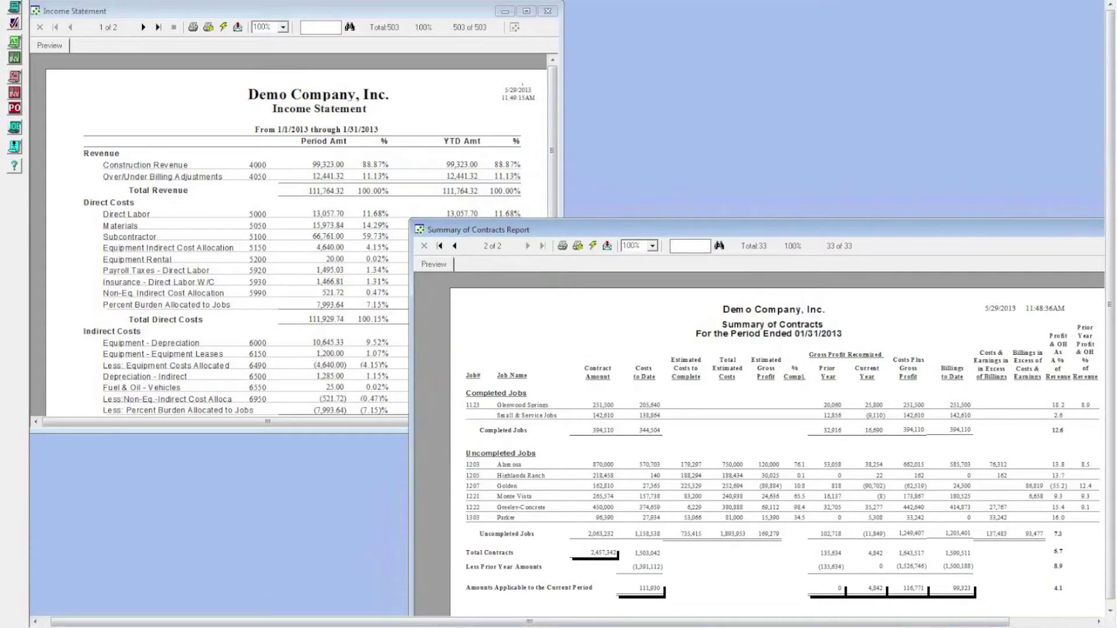
Switch to the Cost Control spreadsheet and review the homework items in rows 70 to 76 of the Concepts sheet.
key("alt+Tab")
left_click(249, 355)
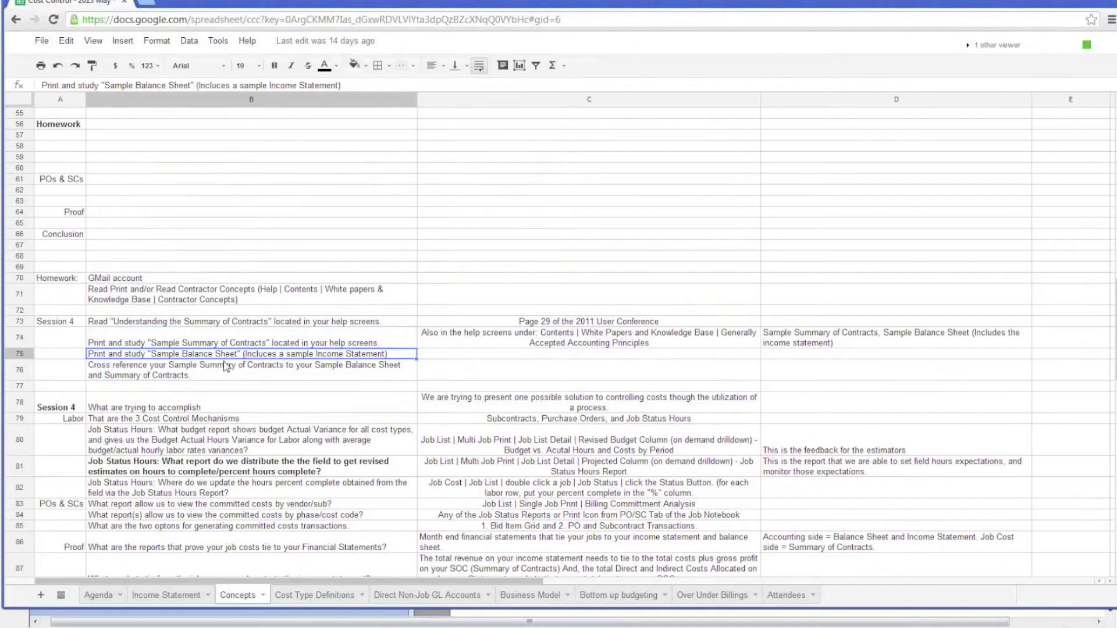
left_click(214, 375)
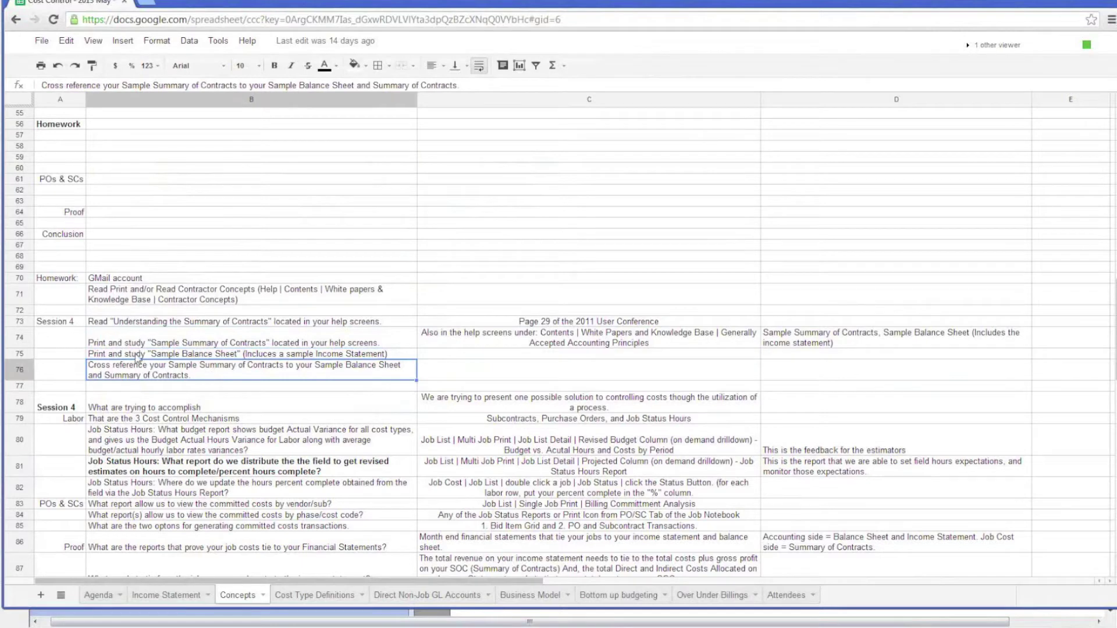
left_click(107, 297)
left_click(55, 280)
left_click(96, 281)
left_click(114, 298)
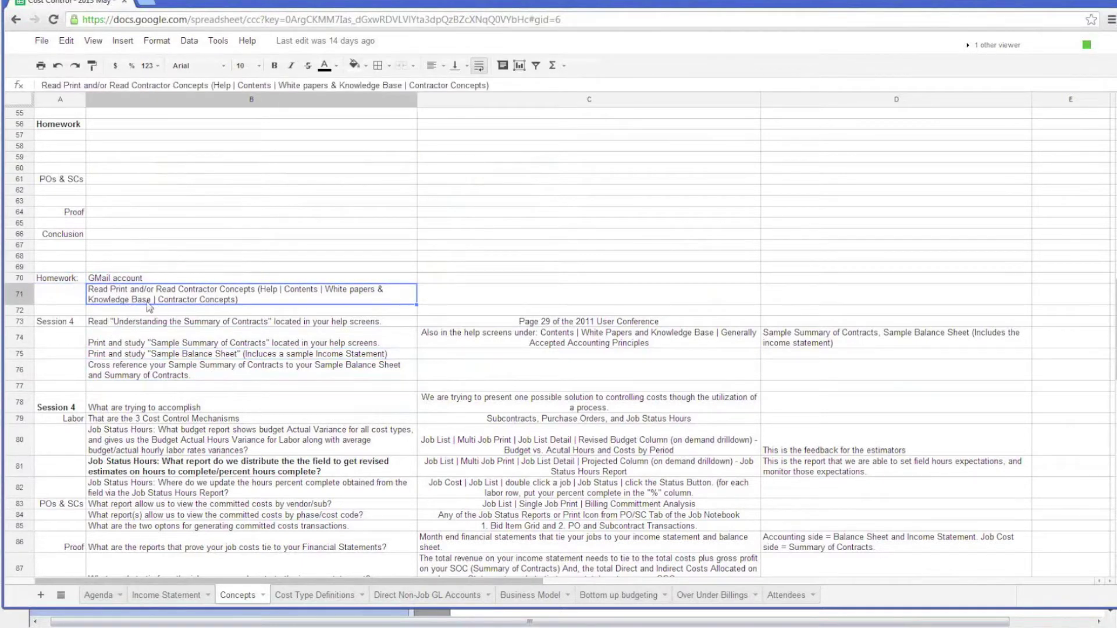
left_click(71, 280)
left_click(174, 294)
left_click(172, 310)
left_click(174, 322)
left_click(184, 371)
Examine the Session 4 questions and answers below the homework, ending on "What are trying to accomplish" in B78.
key("Down")
key("Down")
key("Down")
key("Down")
key("Down")
key("Down")
key("Down")
scroll(267, 407, "down", 5)
key("Up")
key("Up")
key("Up")
key("Up")
key("Up")
key("Up")
key("Up")
key("Up")
key("Up")
key("Up")
key("Up")
key("Down")
key("Down")
key("Down")
key("Down")
key("Down")
key("Down")
key("Down")
key("Up")
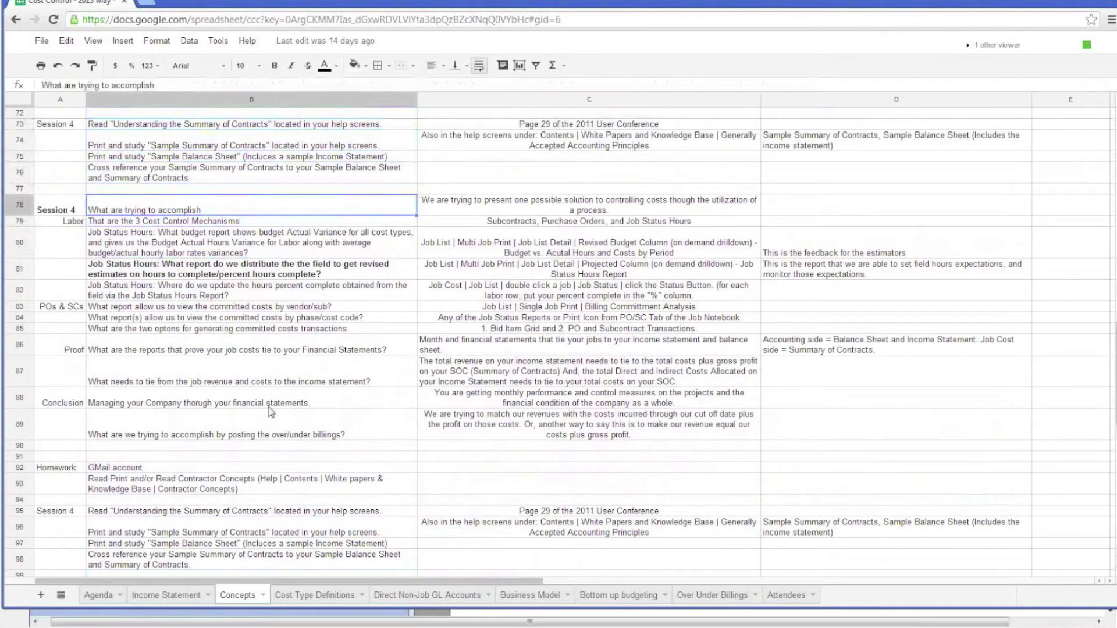
Append to C78: "And, we are trying to present the big picture with respect to how cost control supports your estimating process and your organizations overall financial picture.".
left_click(249, 225)
left_click(216, 214)
left_click(501, 203)
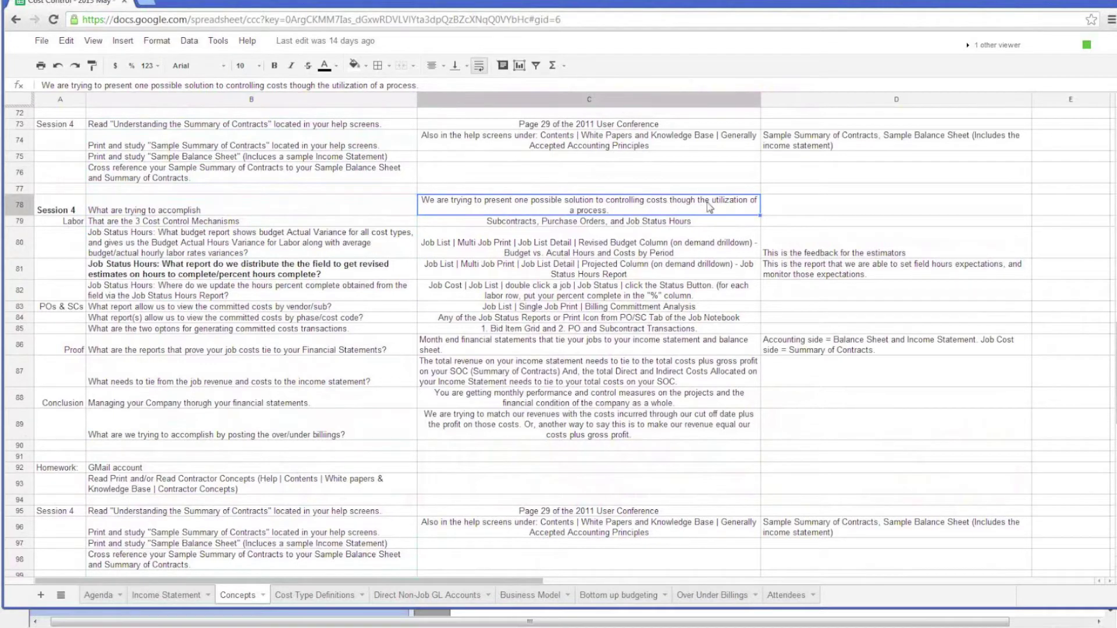
double_click(617, 214)
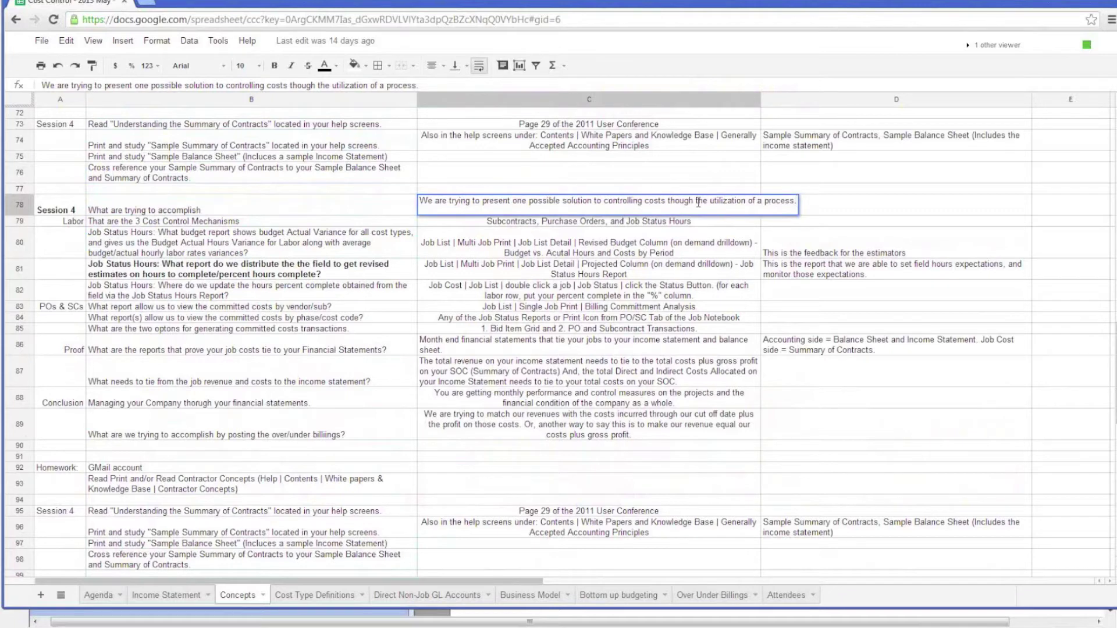
type("And, we are")
type(" trying to pre")
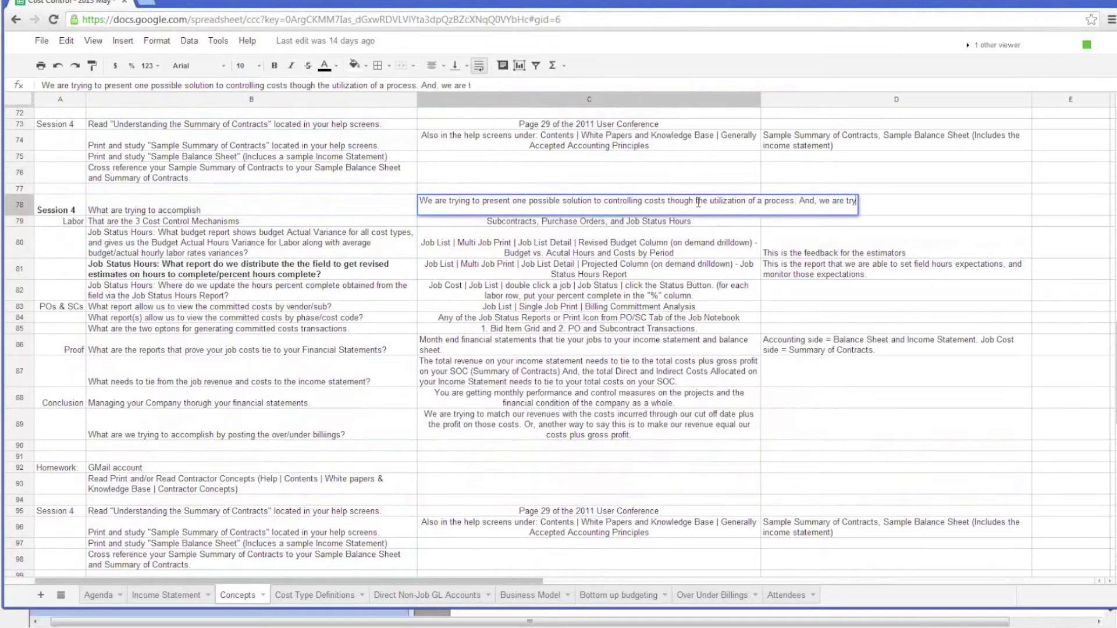
type("sent a")
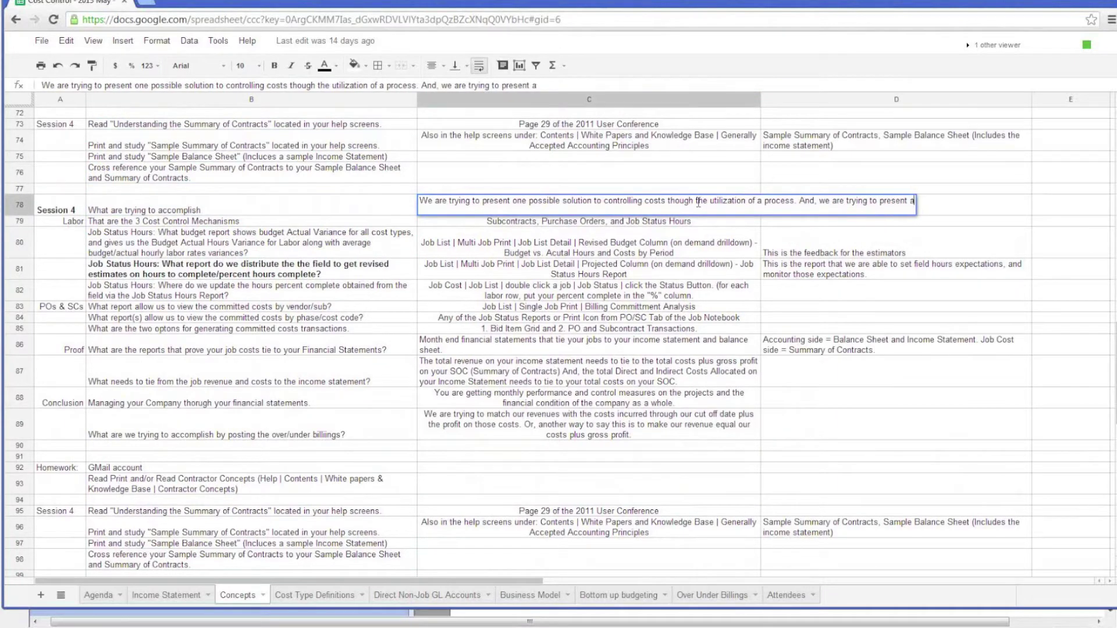
key("BackSpace")
type("the big picture with rew")
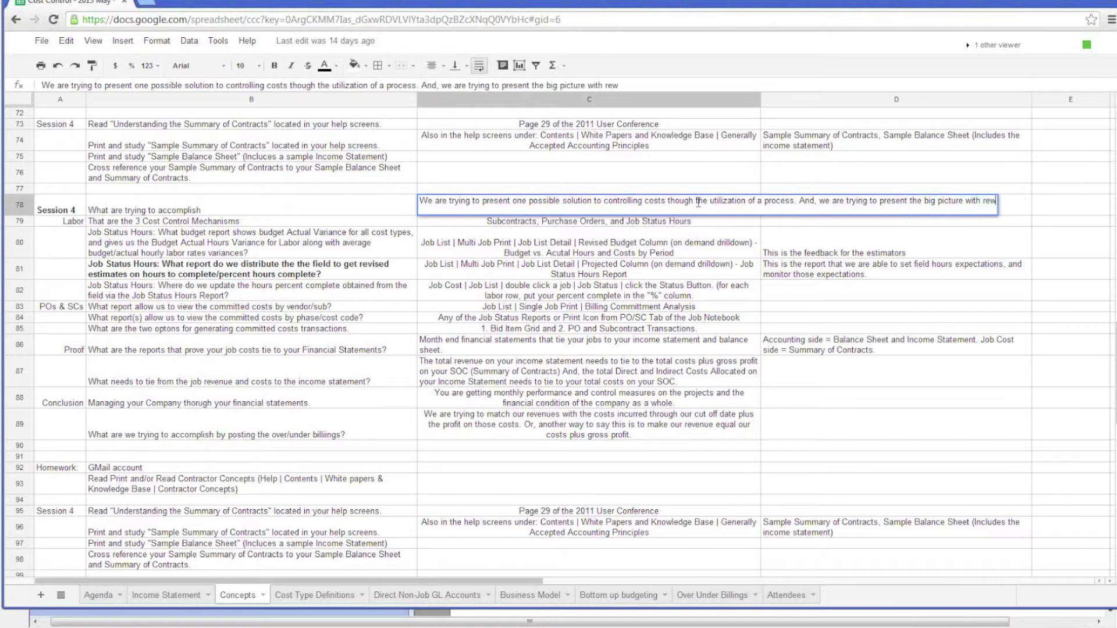
key("BackSpace")
type("spect to how")
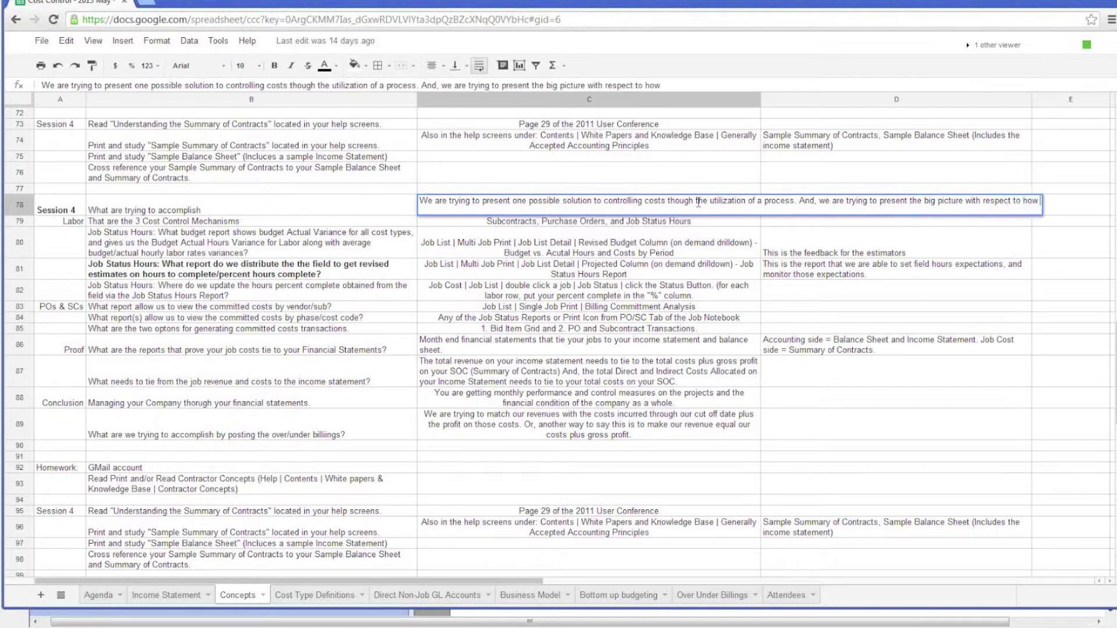
type(" cost control")
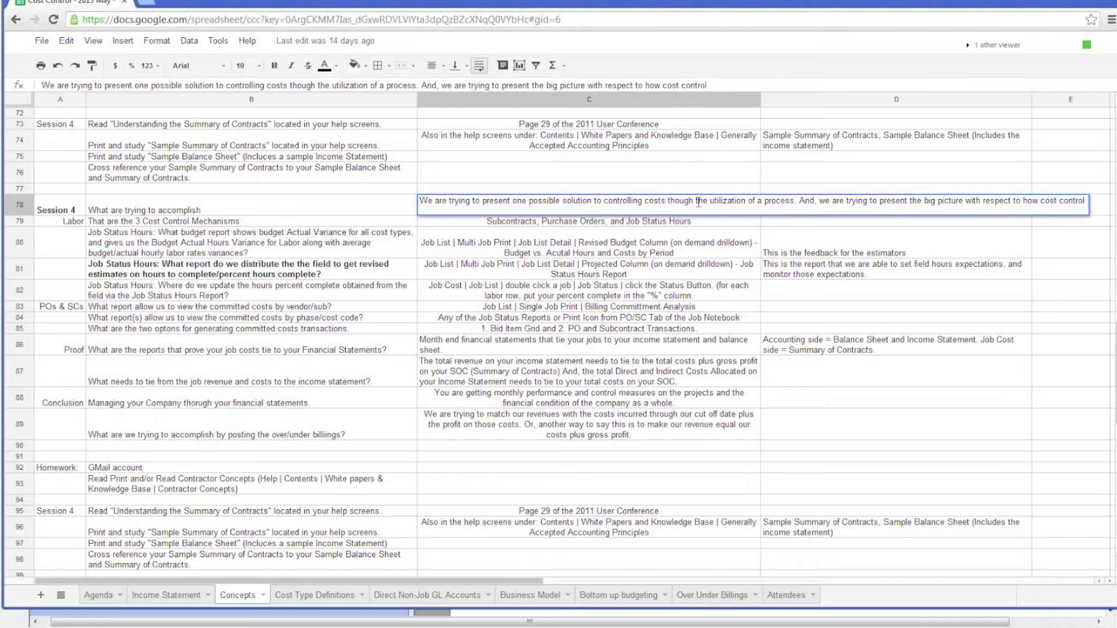
type(" supports your")
type(" estimating pr")
type("ocess and ")
type("your organ")
type("izations ov")
type("erall finan")
type("cial picture")
type(".")
key("Return")
left_click(700, 203)
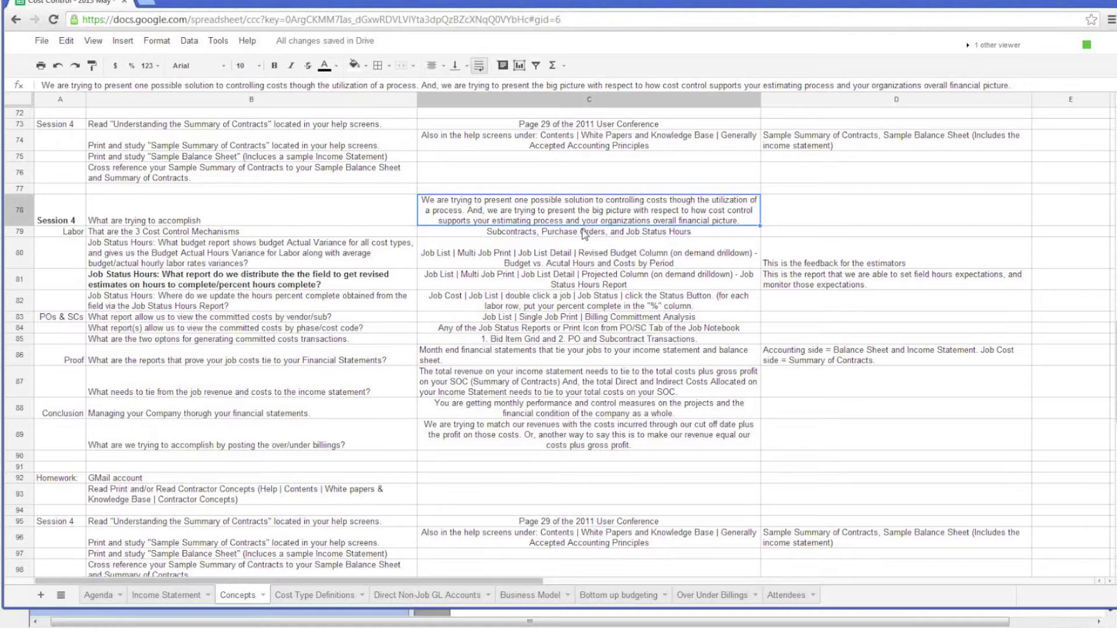
Review the question and answer on the 3 cost control mechanisms and the Job Status Hours budget variance question in row 80.
left_click(585, 234)
left_click(583, 243)
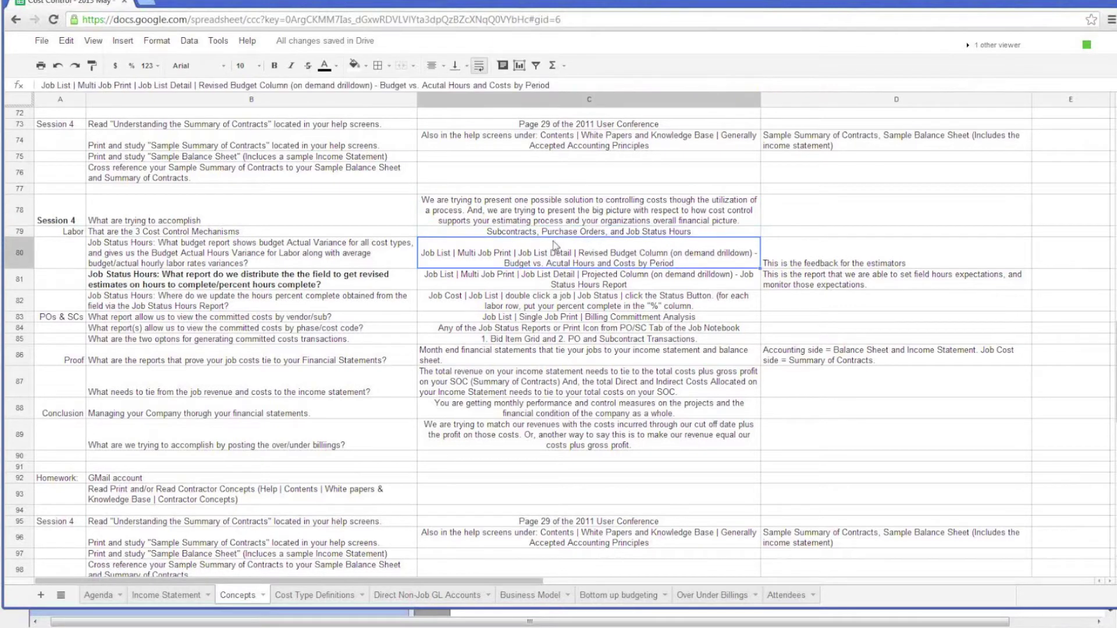
left_click(523, 234)
left_click(198, 235)
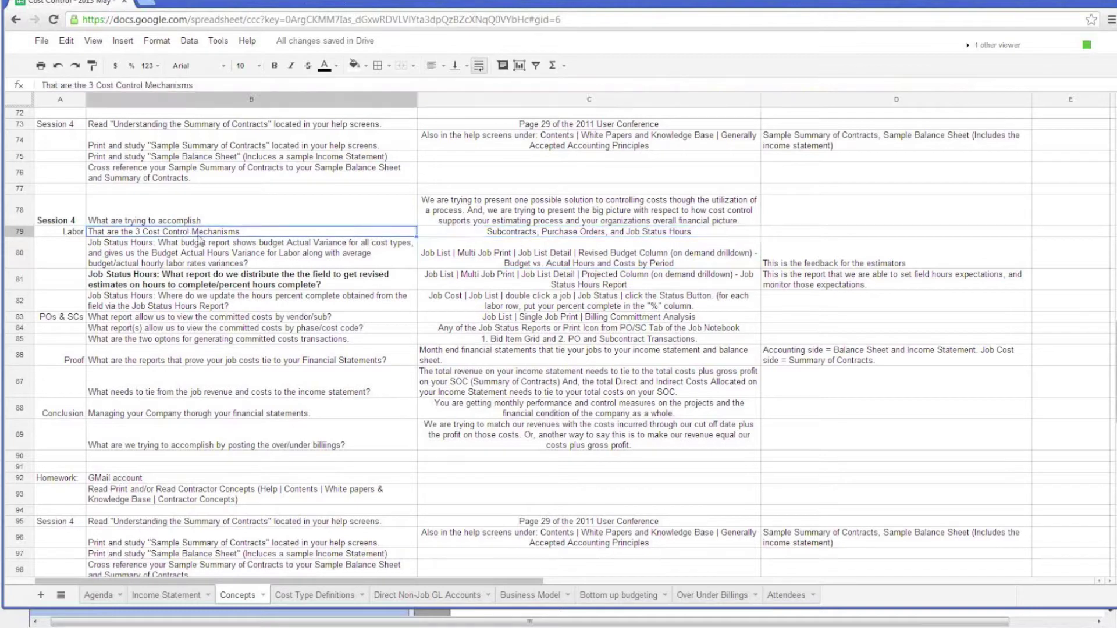
left_click(541, 234)
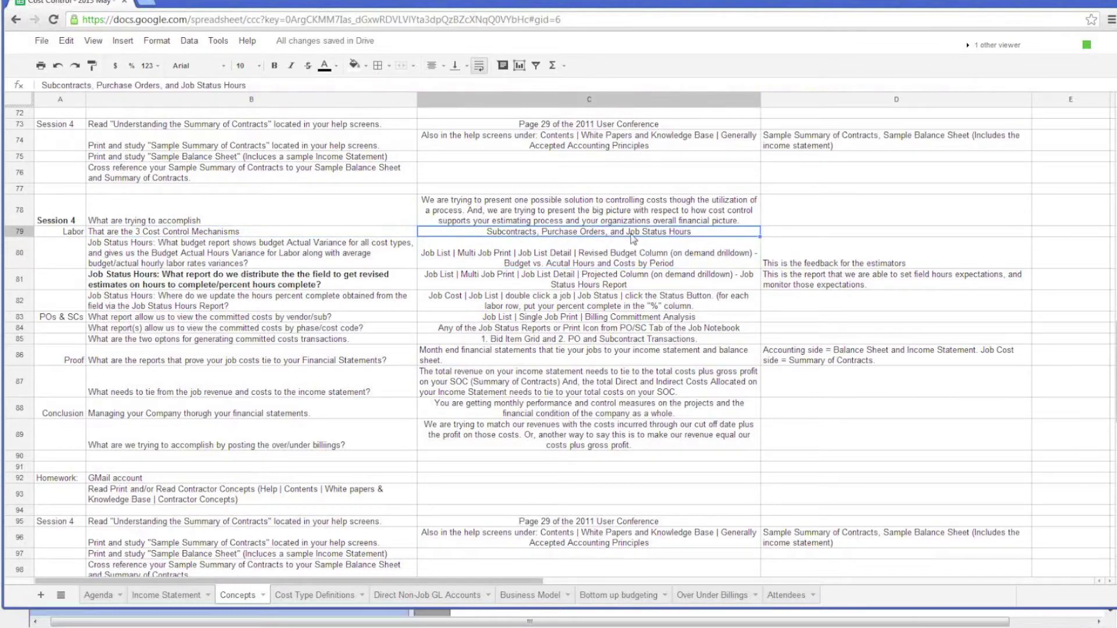
left_click(317, 260)
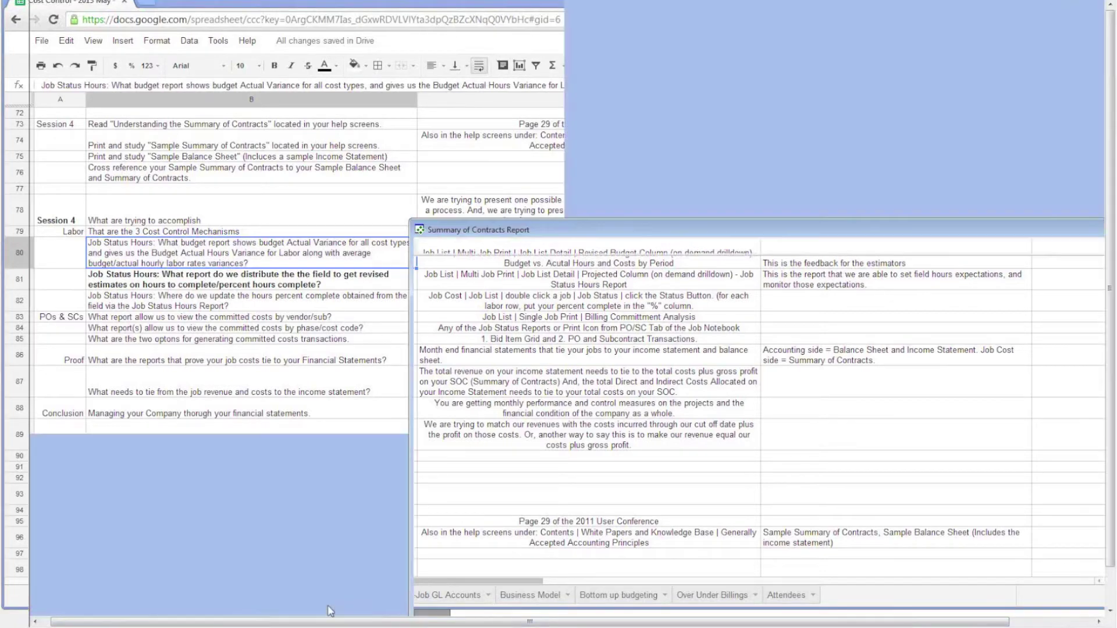
Switch back to the Demo Company accounting program and run the multi-job Job List Detail report from the Job List.
left_click(329, 611)
left_click(163, 2)
left_click(166, 5)
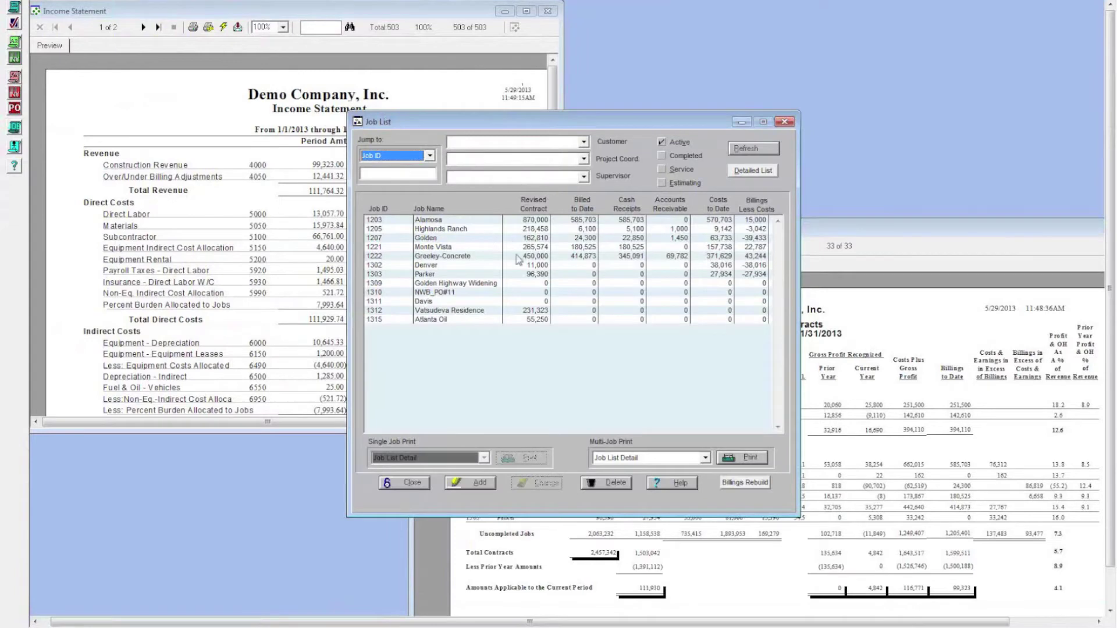
left_click(744, 458)
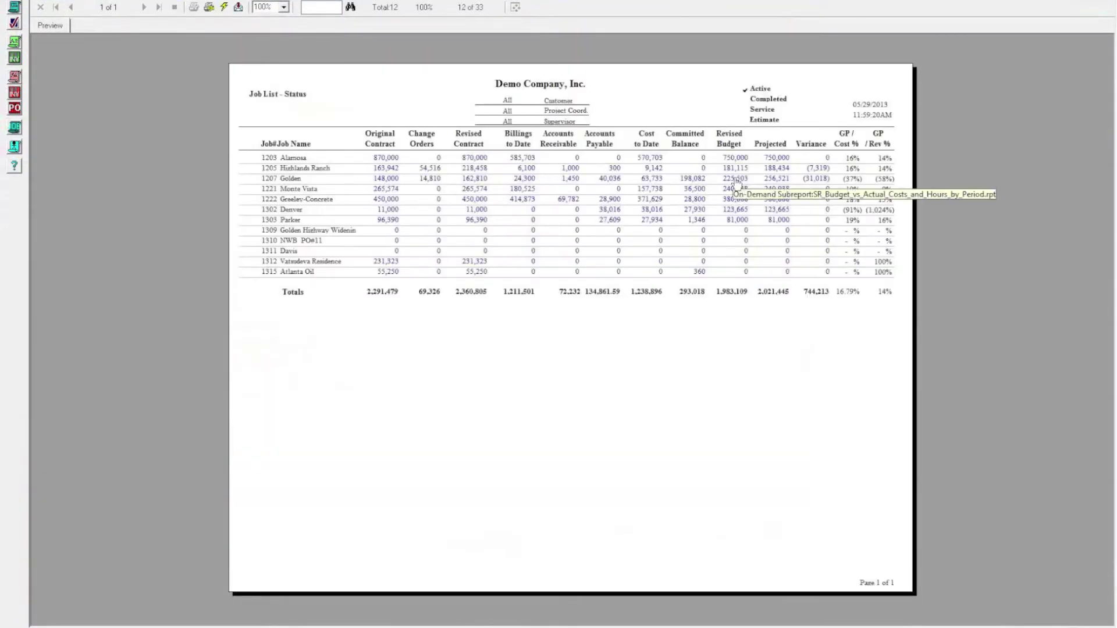
Drill into the Revised Budget amounts of jobs 1207 Golden and 1221 Monte Vista to compare their Budget vs Actual Costs and Hours reports.
left_click(735, 180)
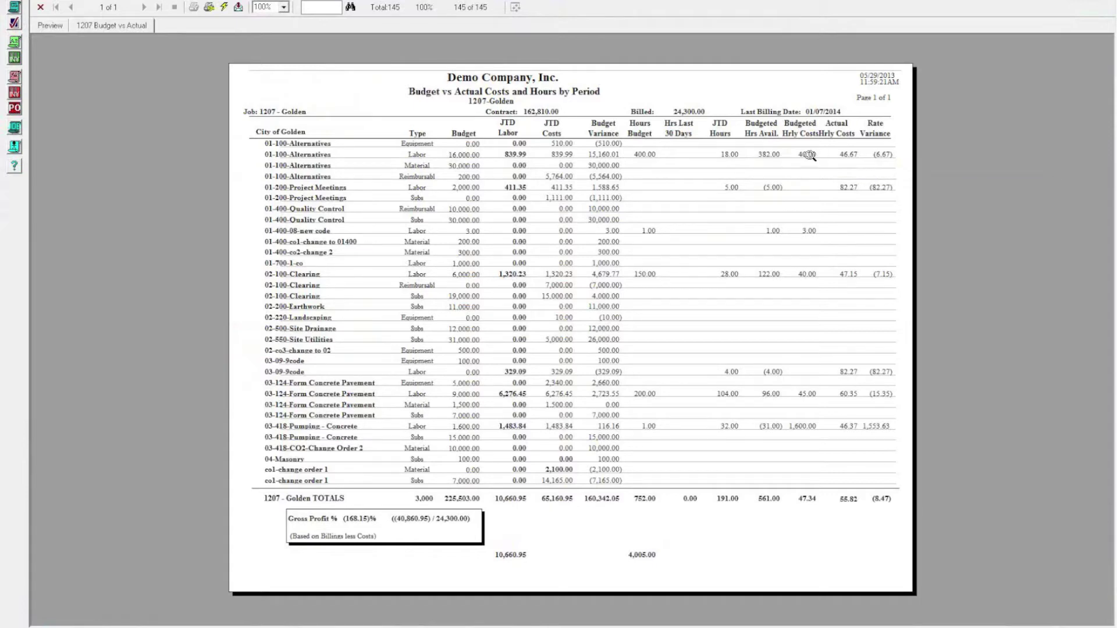
left_click(50, 25)
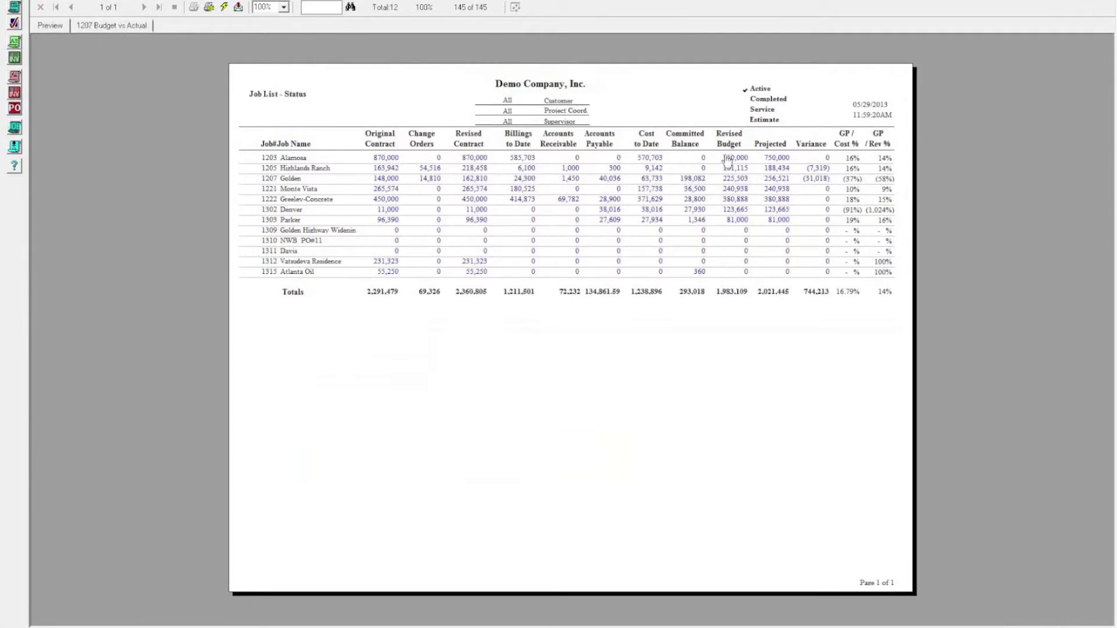
left_click(735, 194)
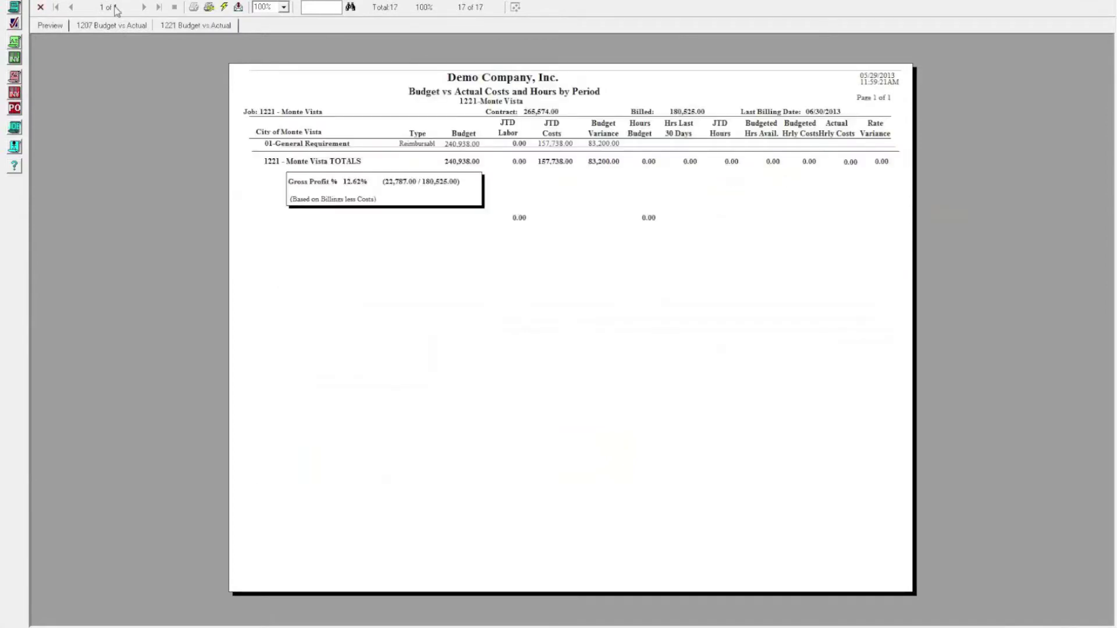
left_click(86, 26)
left_click(51, 26)
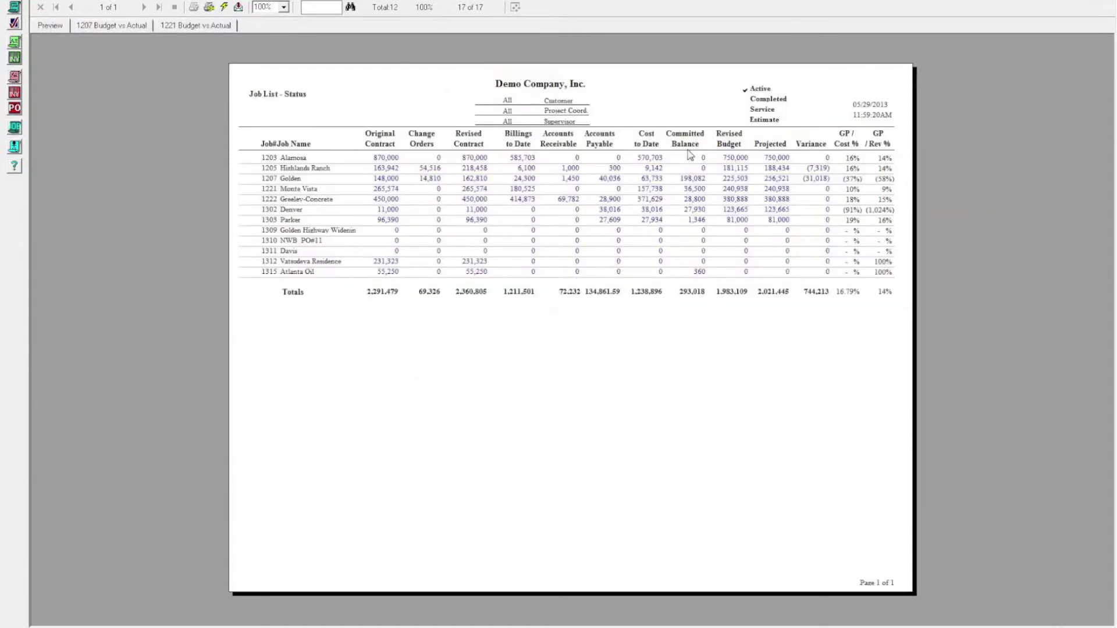
left_click(738, 179)
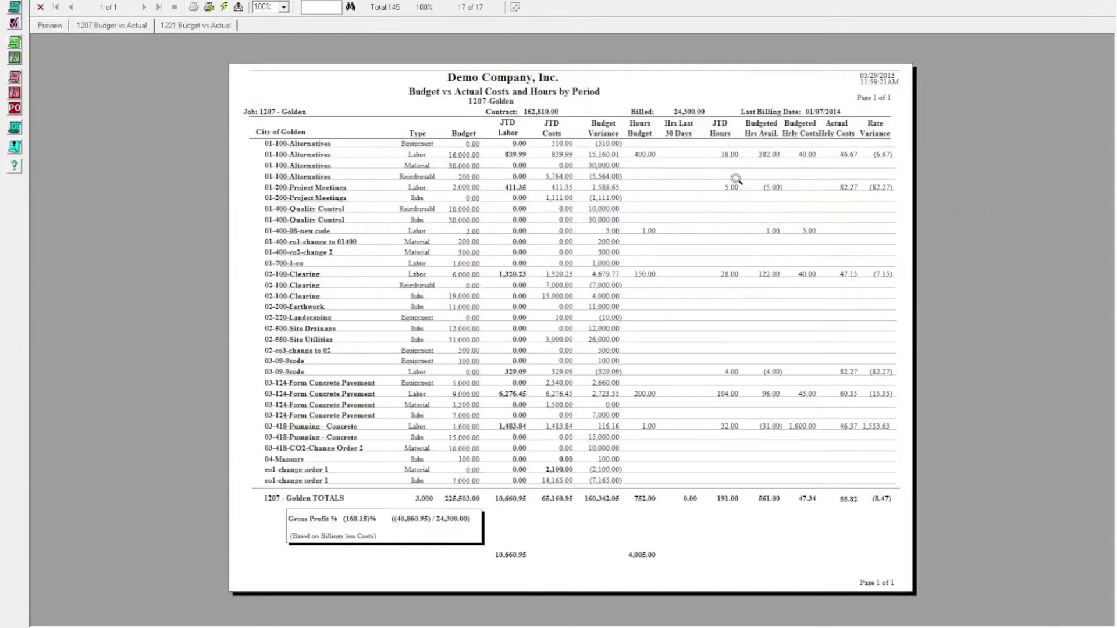
View the detail of Golden's 01-100 Alternatives labor line, recheck the Budget vs Actual reports and return to the Job List report.
left_click(729, 154)
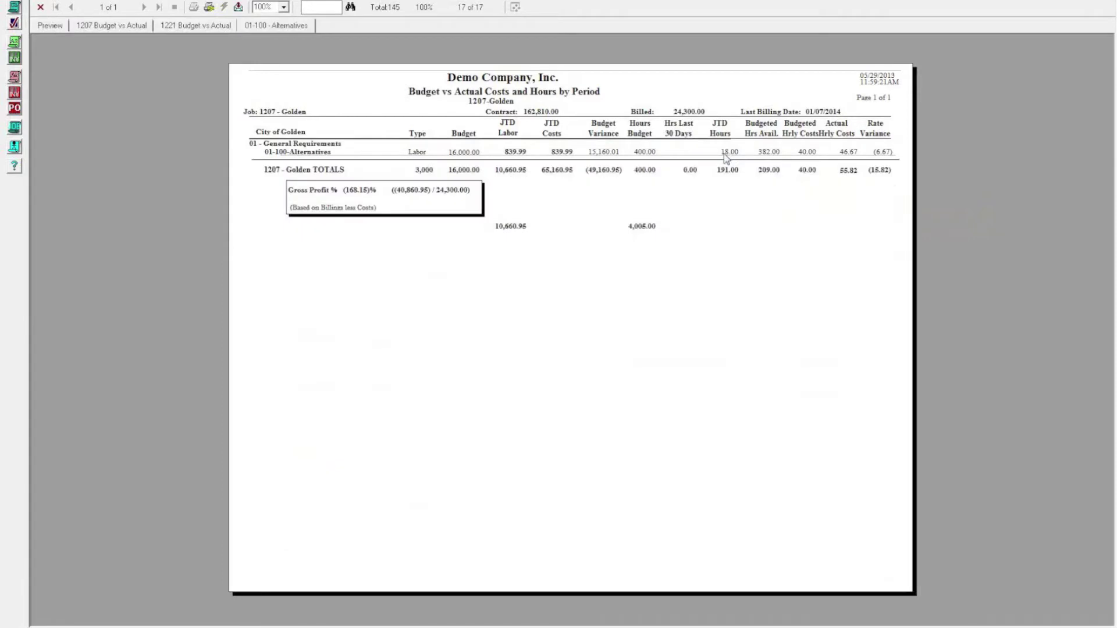
left_click(195, 25)
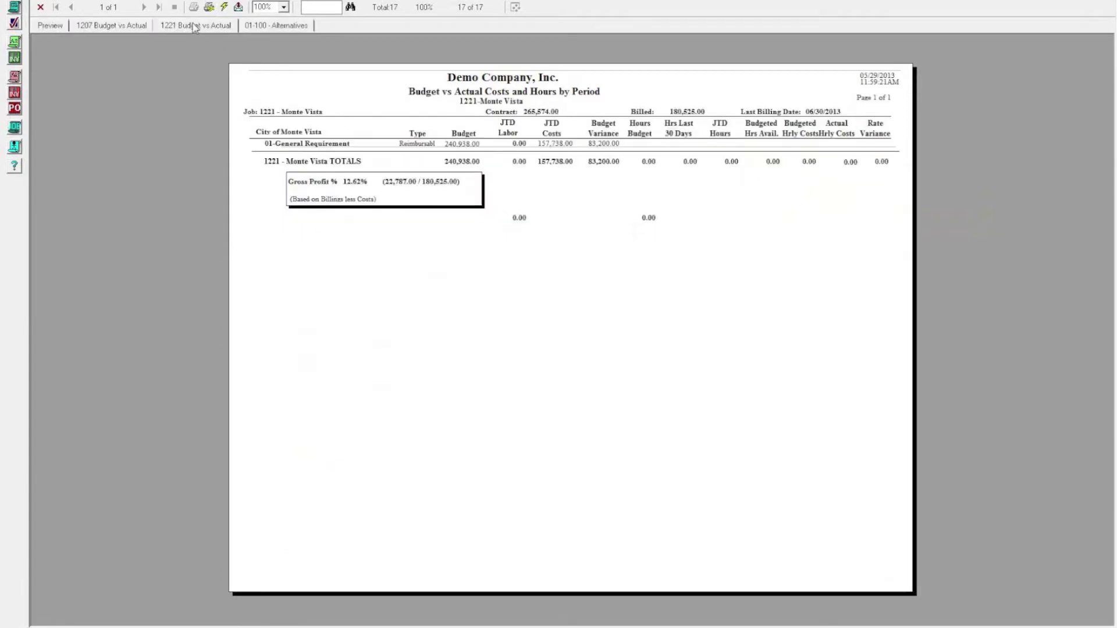
left_click(128, 27)
left_click(42, 25)
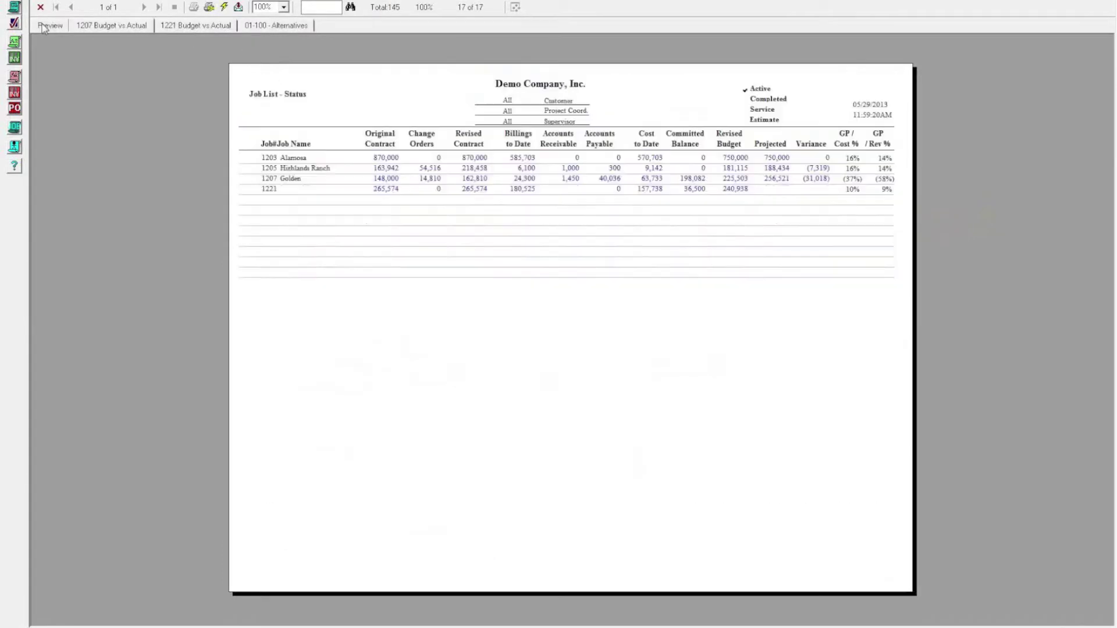
Run the extended Labor Performance report from the Job Budget Reports for job number 1207.
left_click(178, 2)
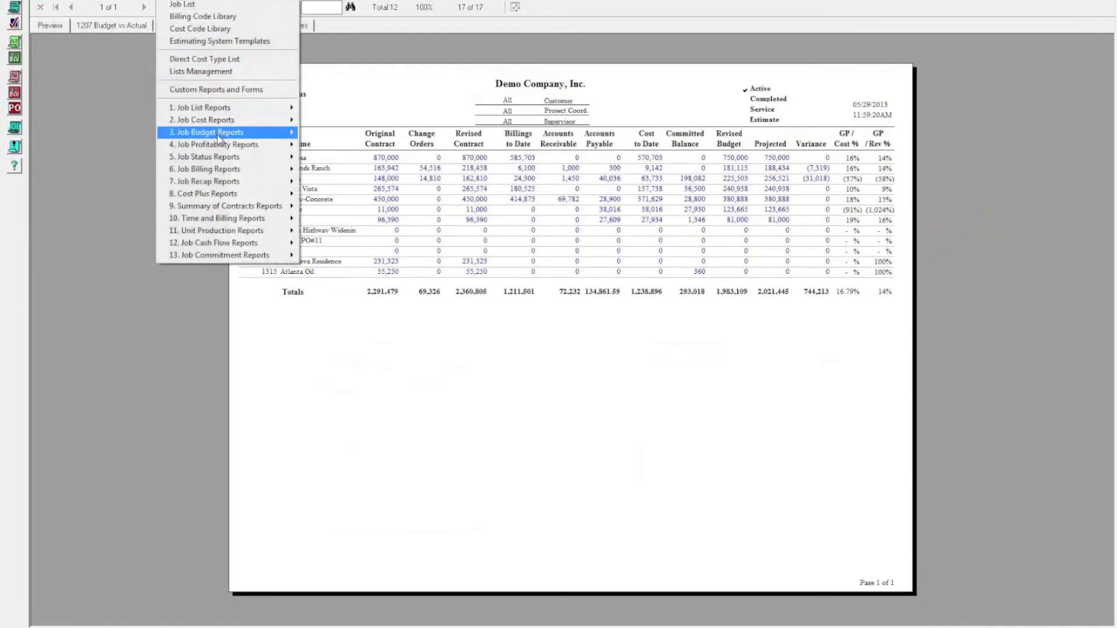
mouse_move(222, 138)
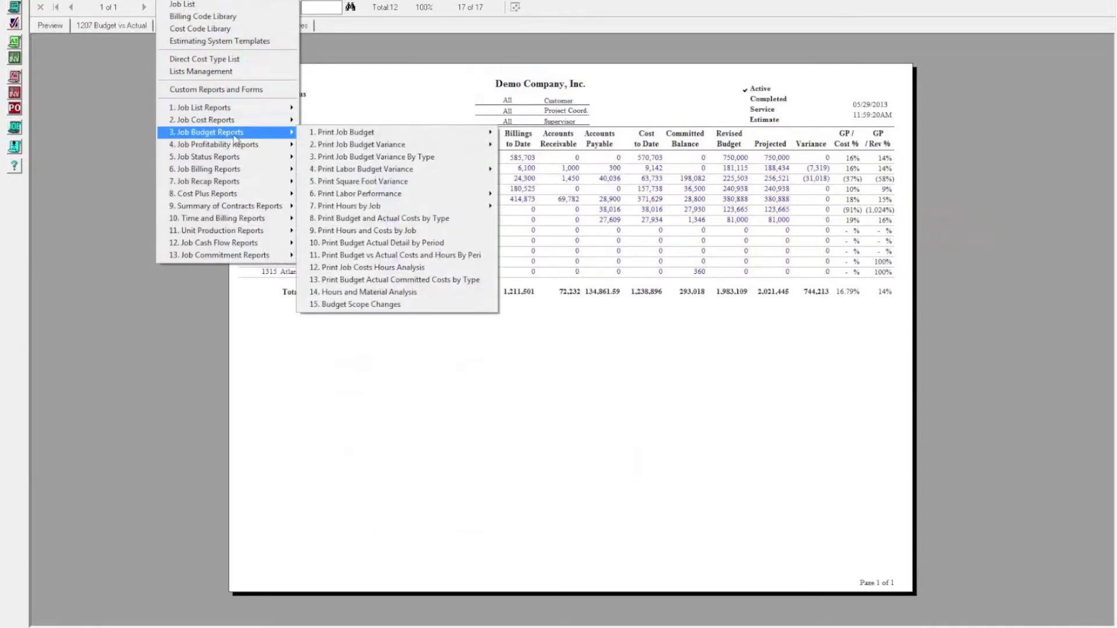
mouse_move(347, 200)
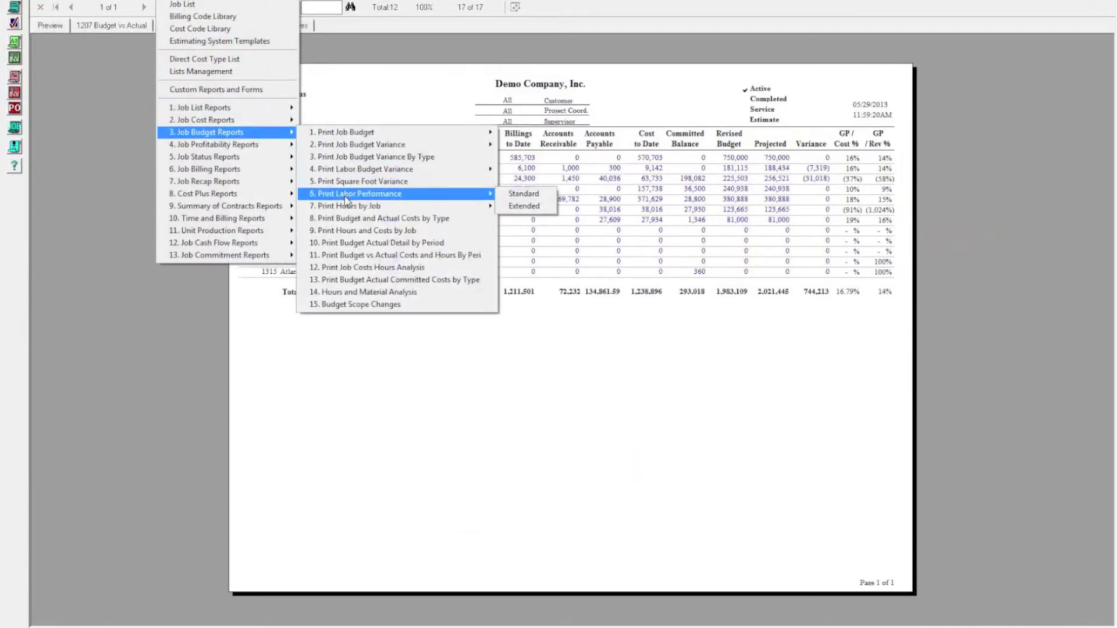
left_click(524, 207)
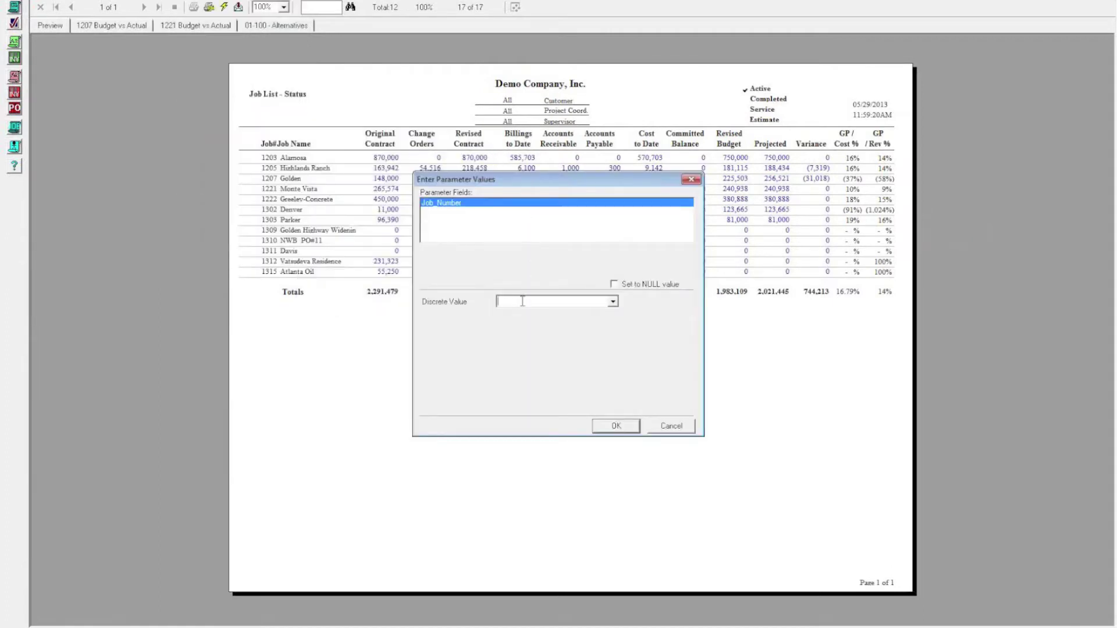
left_click(616, 426)
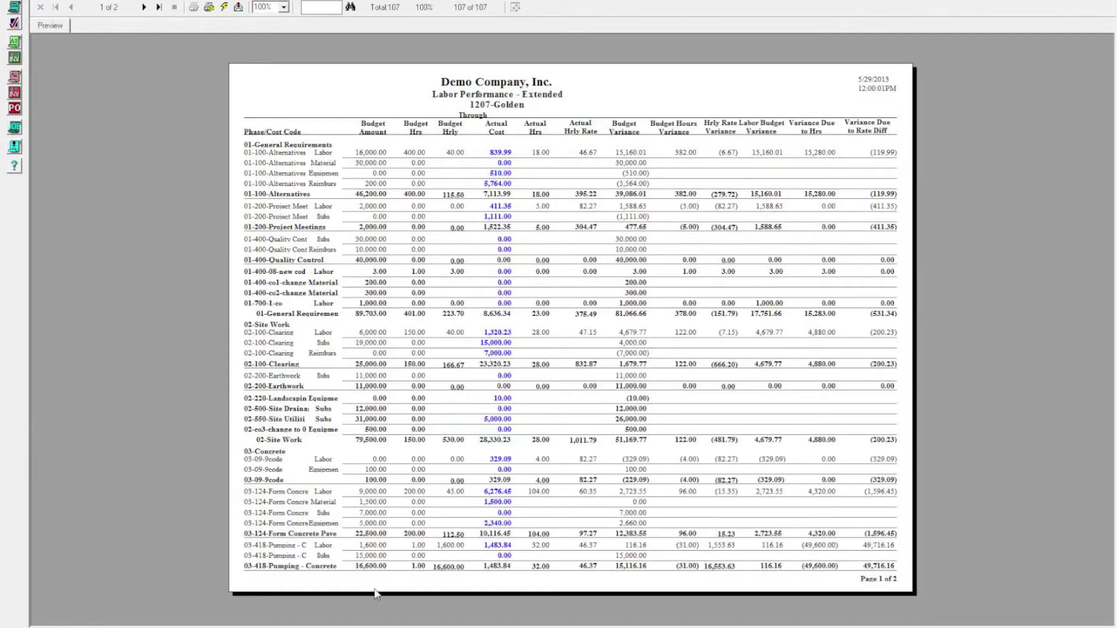
Switch to the spreadsheet and review the row 80 budget report answer and the row 81 question on the field hours report.
key("alt+Tab")
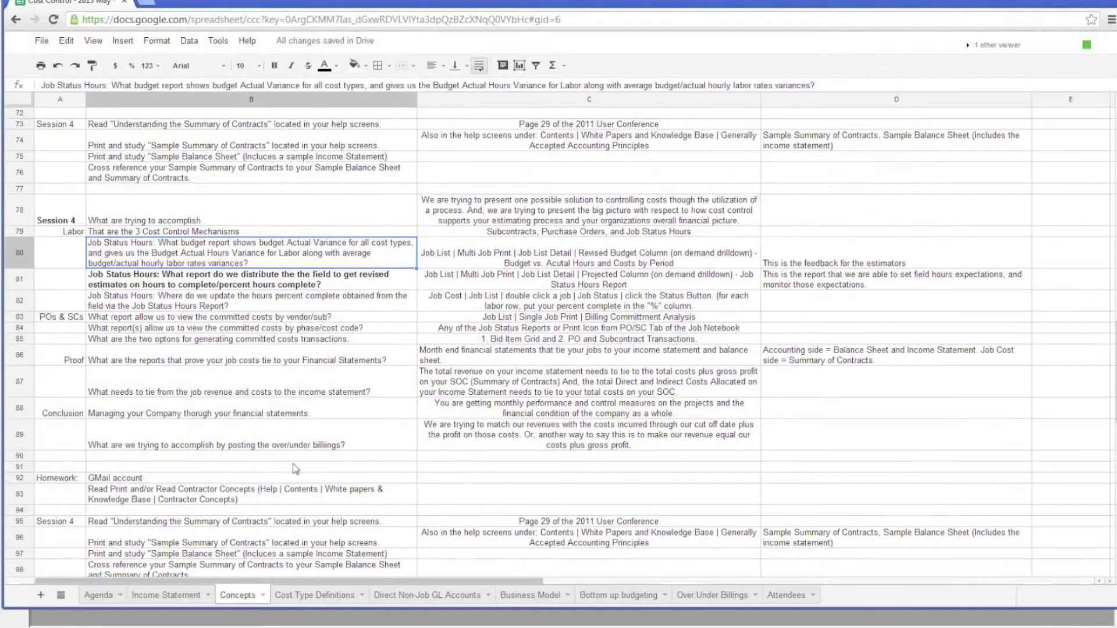
left_click(515, 256)
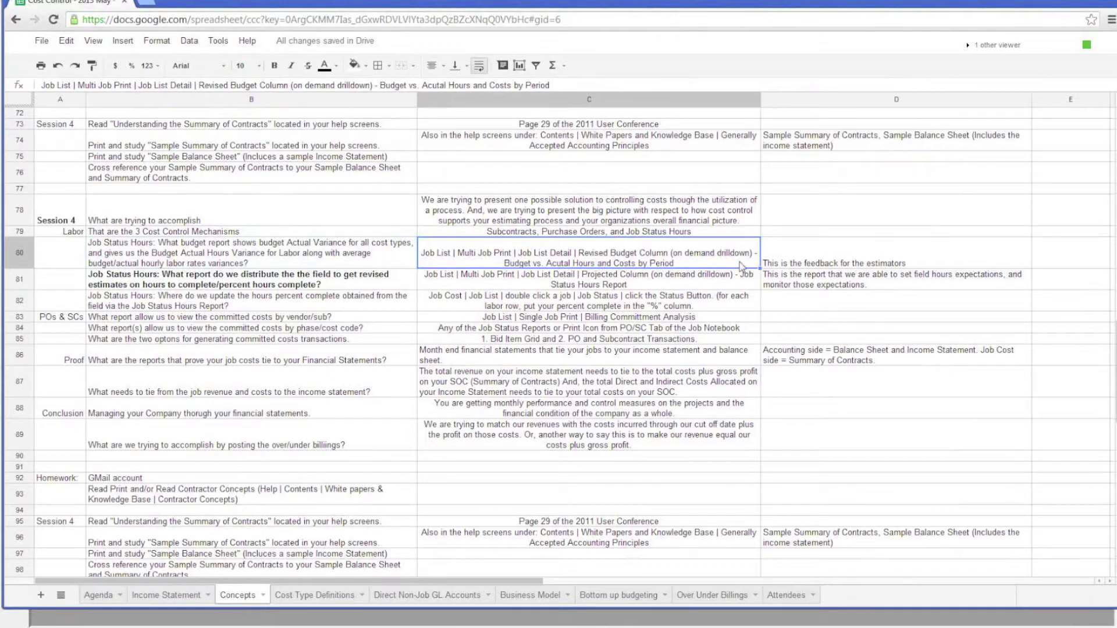
left_click(296, 284)
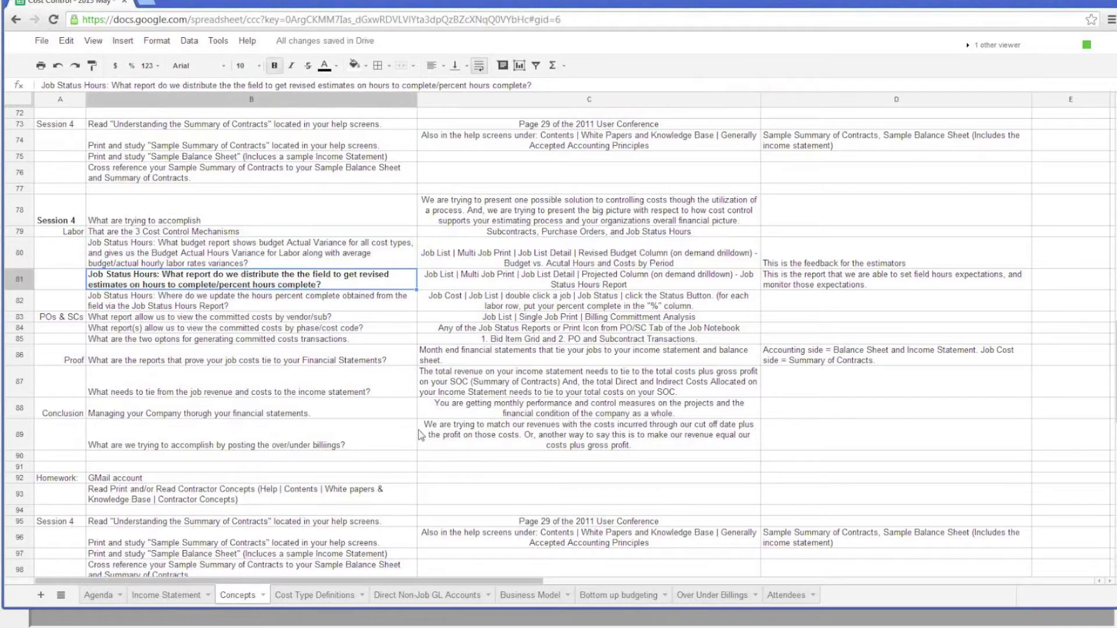
Return to TimeSuite Toolbox and drill into job 1207 Golden's Projected amount in Job List Detail to view its Job Status - Hours report.
mouse_move(291, 623)
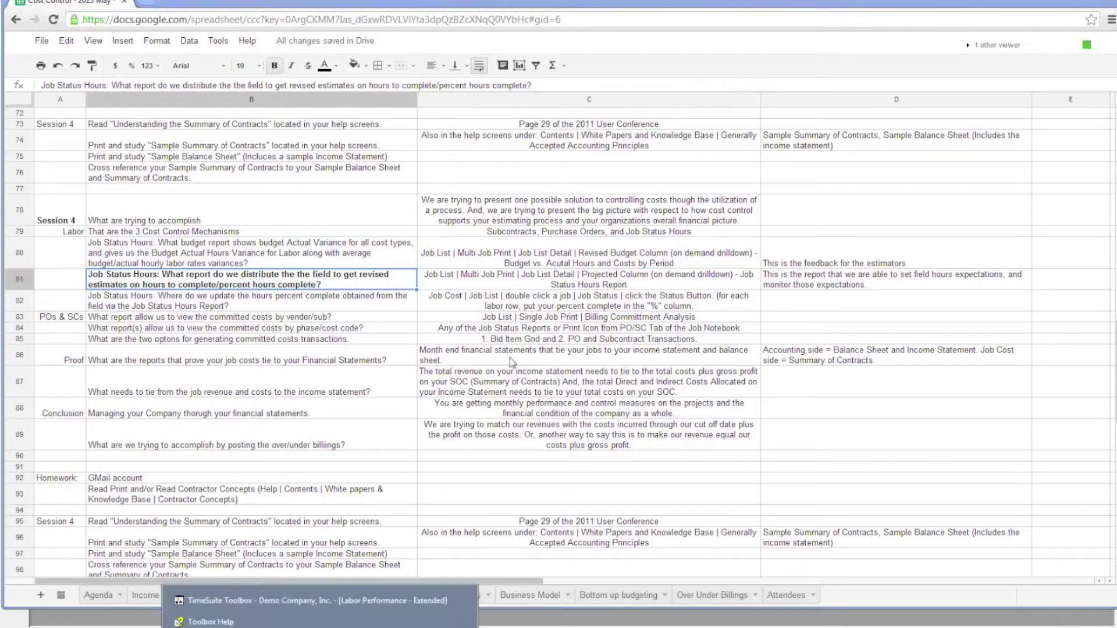
left_click(281, 602)
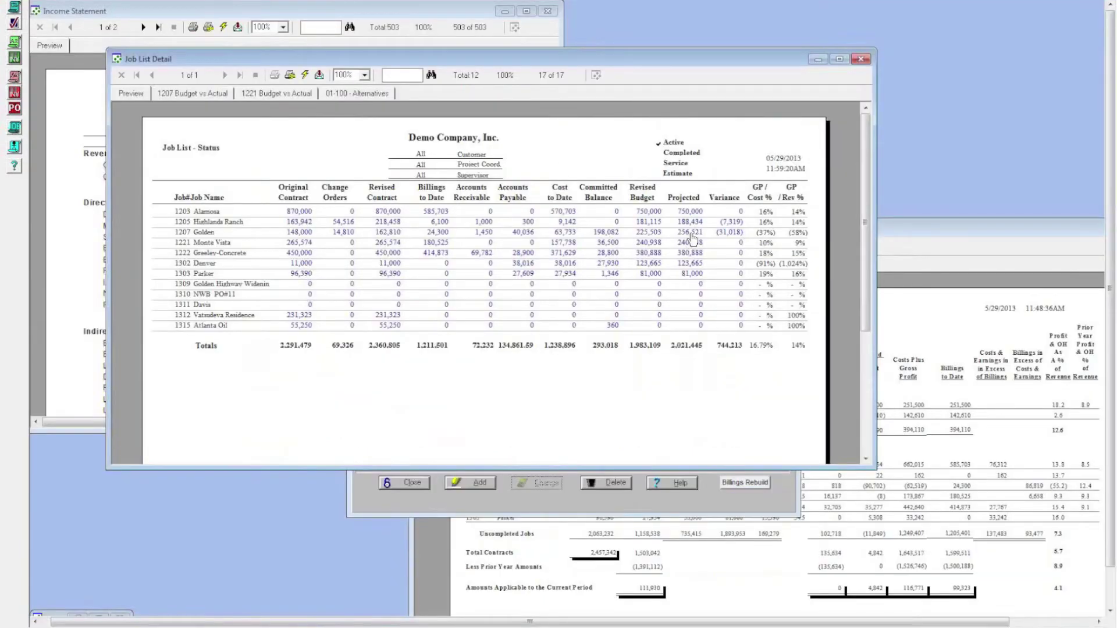
left_click(692, 233)
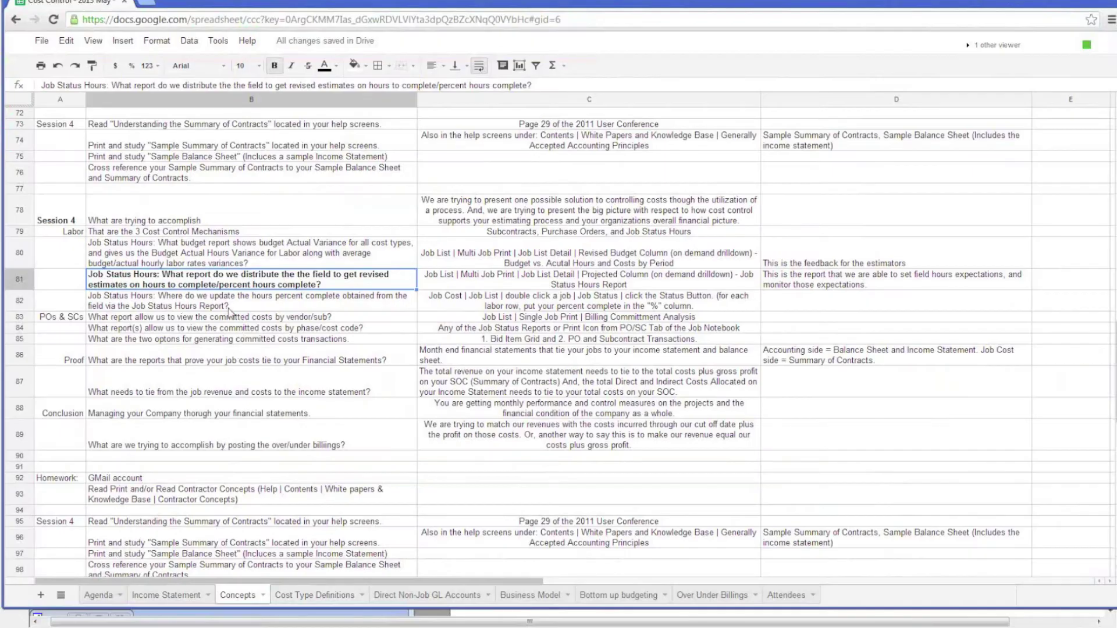
Read the spreadsheet's row 82 question on updating hours percent complete and open job 1207 Golden's detailed Status grid in TimeSuite Toolbox.
left_click(230, 308)
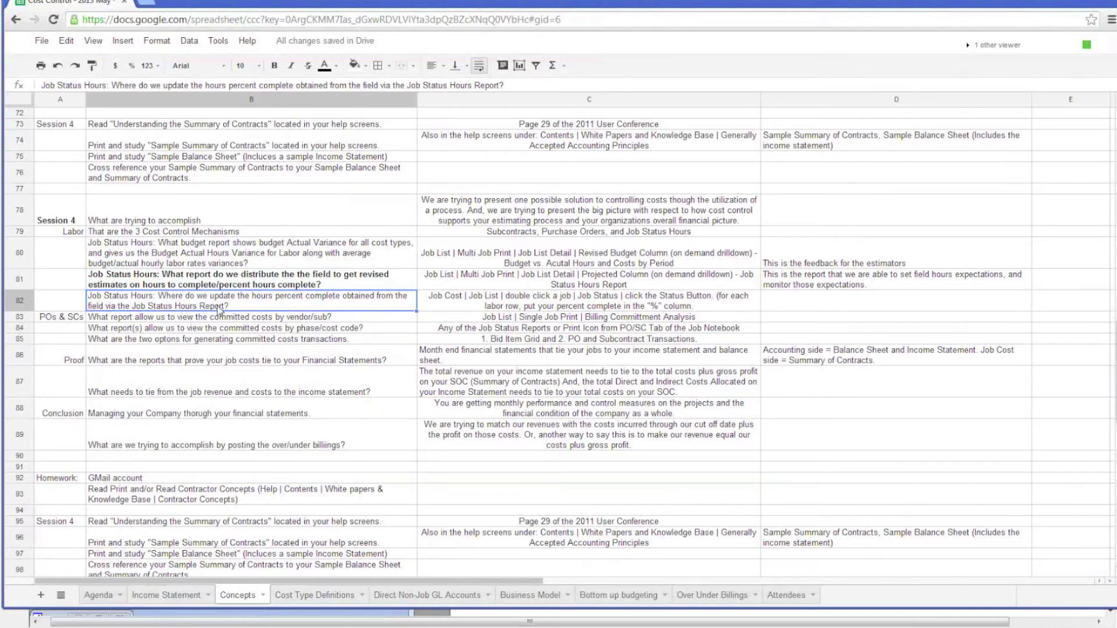
key("alt+Tab")
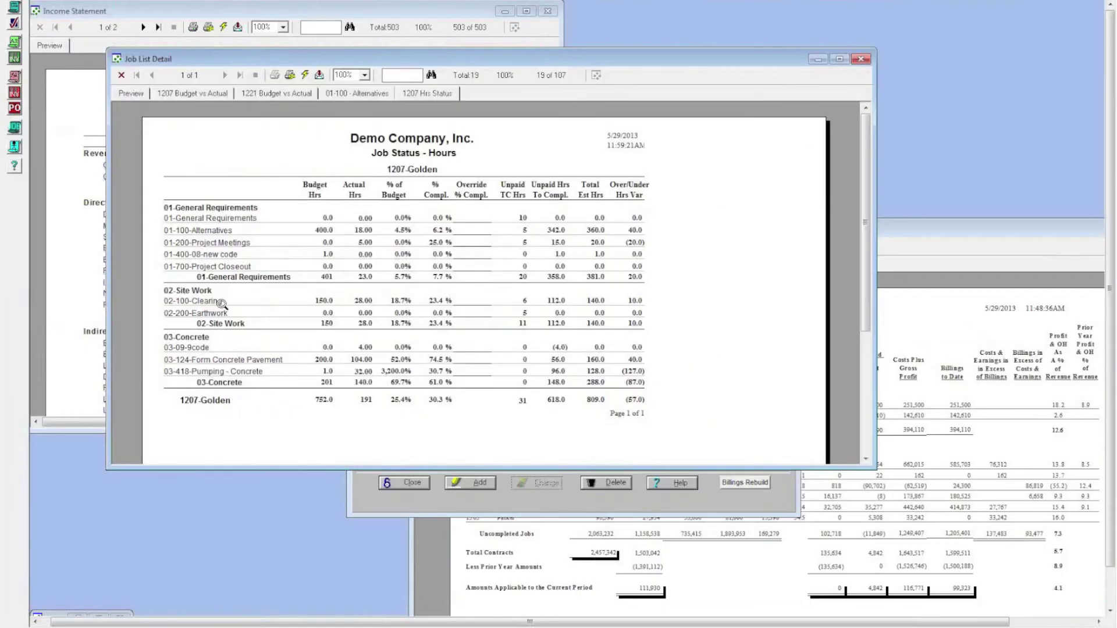
left_click(427, 499)
double_click(484, 239)
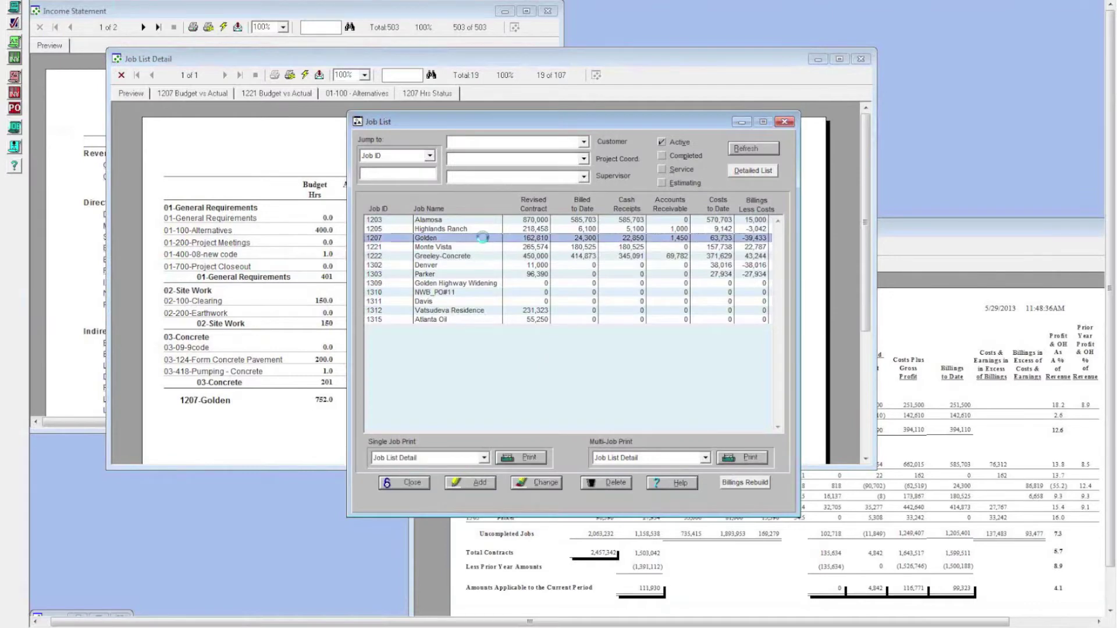
left_click(615, 175)
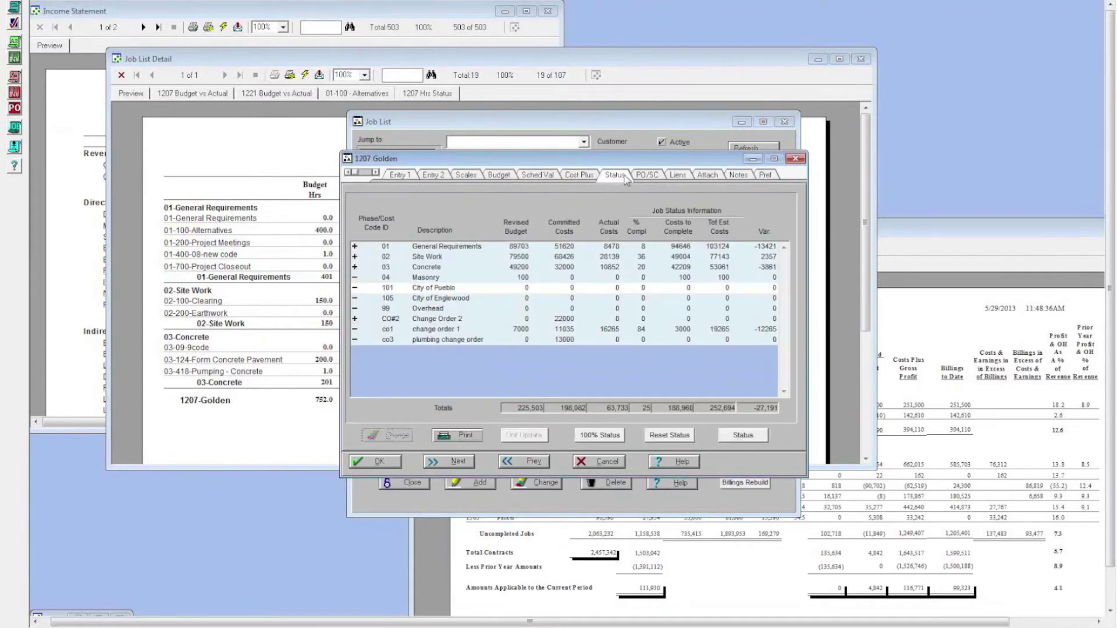
left_click(749, 440)
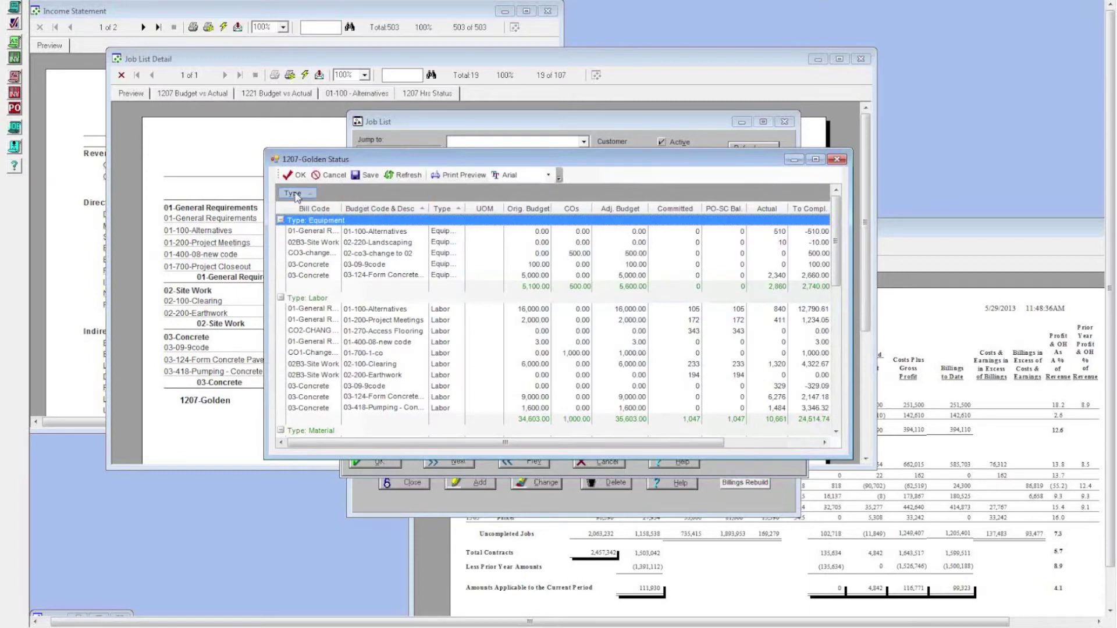
Examine the Labor rows' % column in an enlarged 1207-Golden Status window and return to the Job Status - Hours report.
left_click_drag(309, 199, 407, 195)
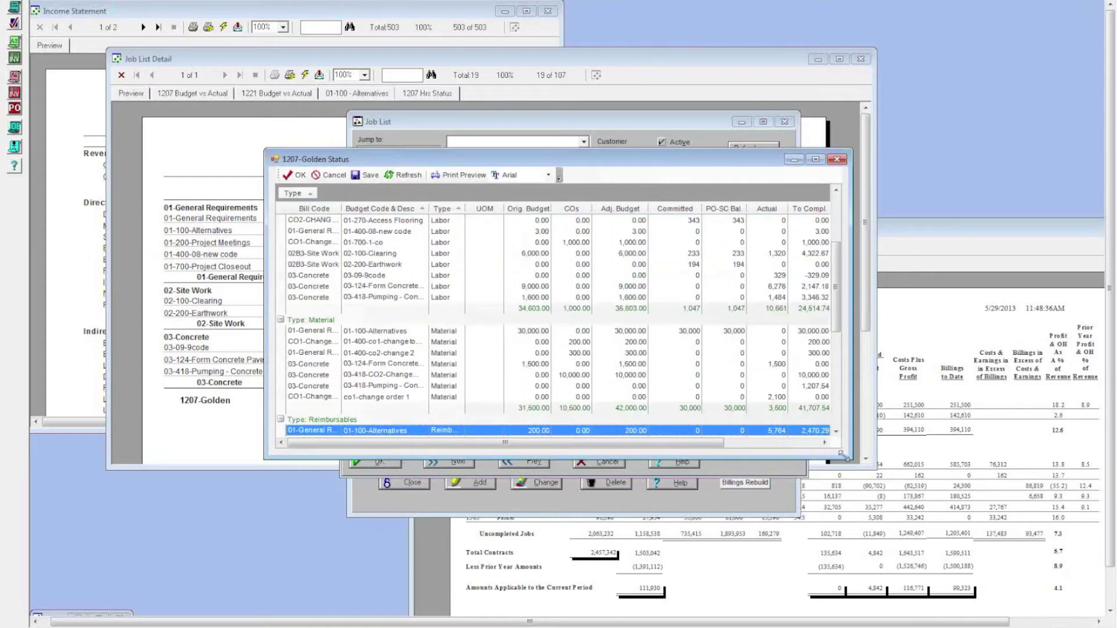
left_click_drag(852, 459, 1070, 627)
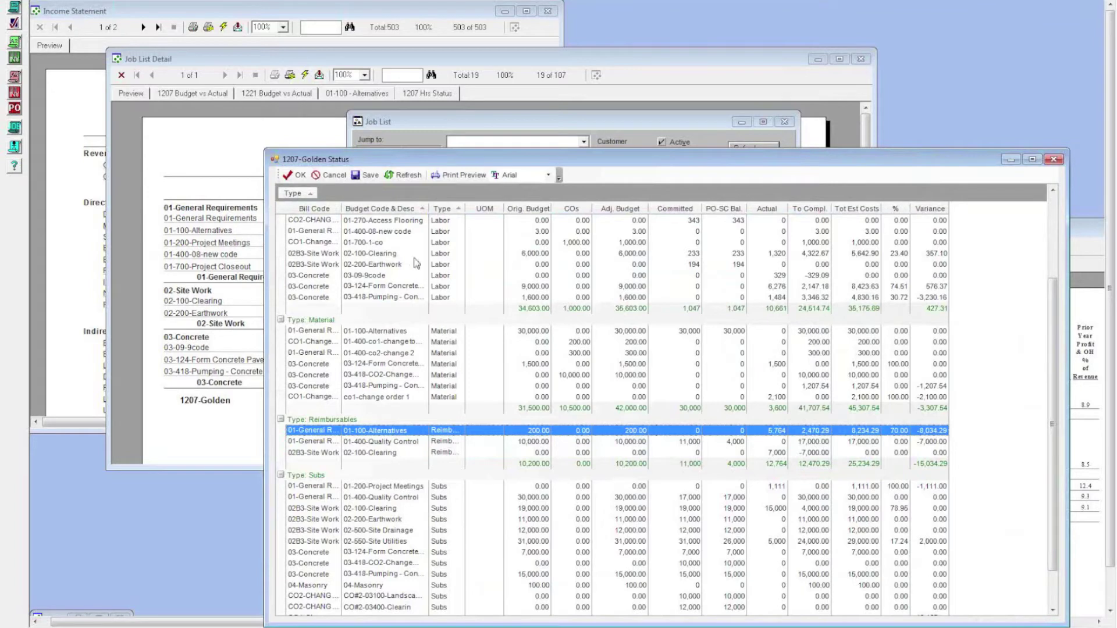
left_click(403, 207)
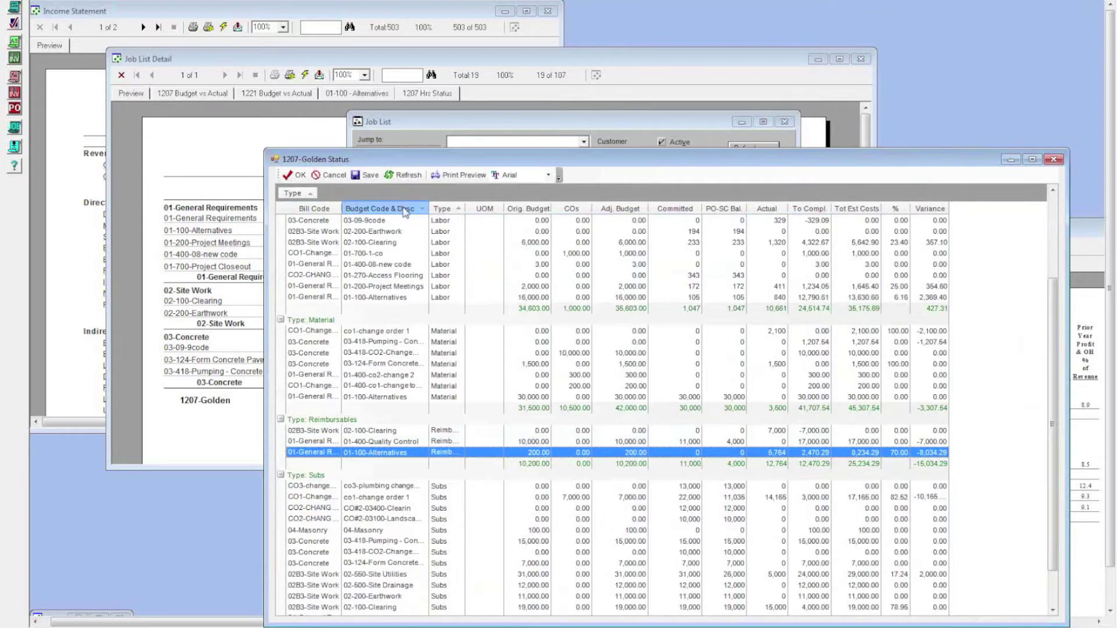
left_click(405, 209)
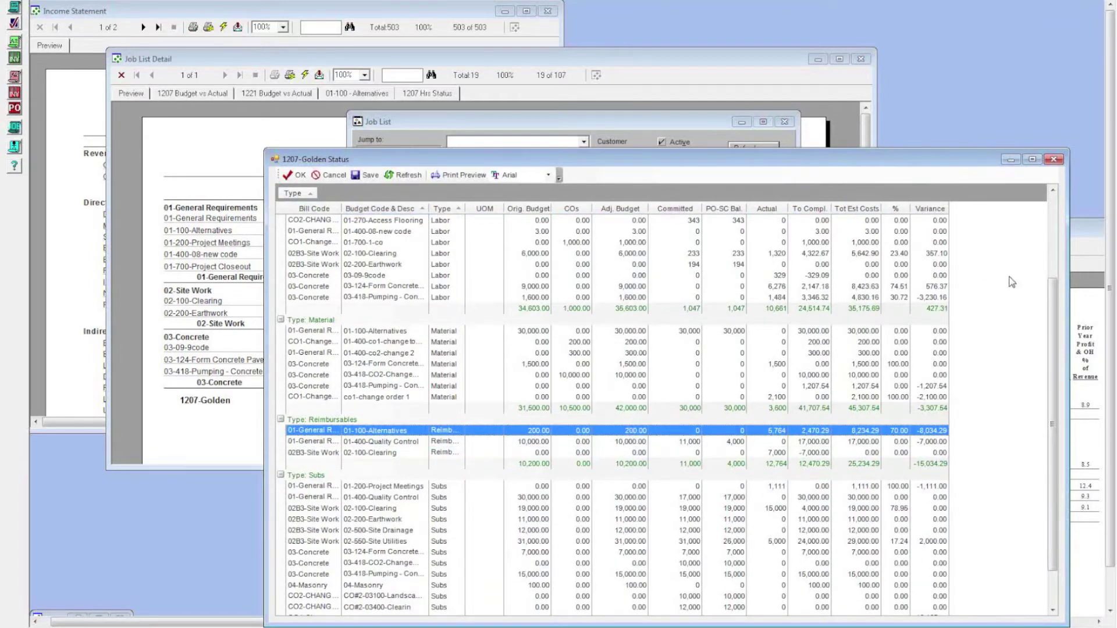
left_click_drag(1053, 297, 1053, 237)
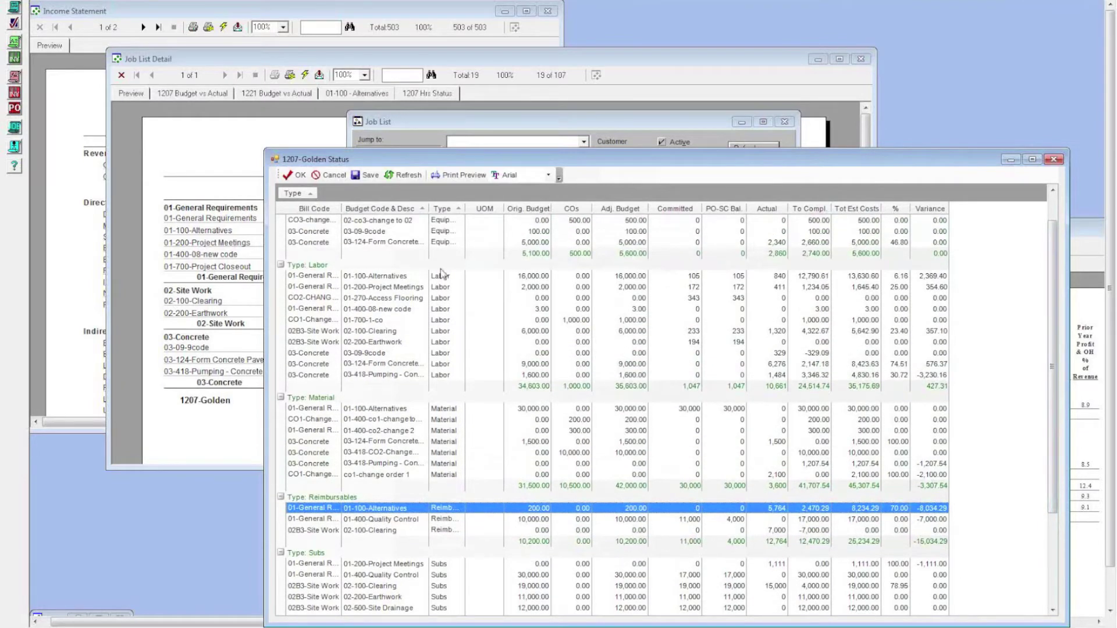
left_click(903, 288)
left_click(902, 317)
left_click(187, 170)
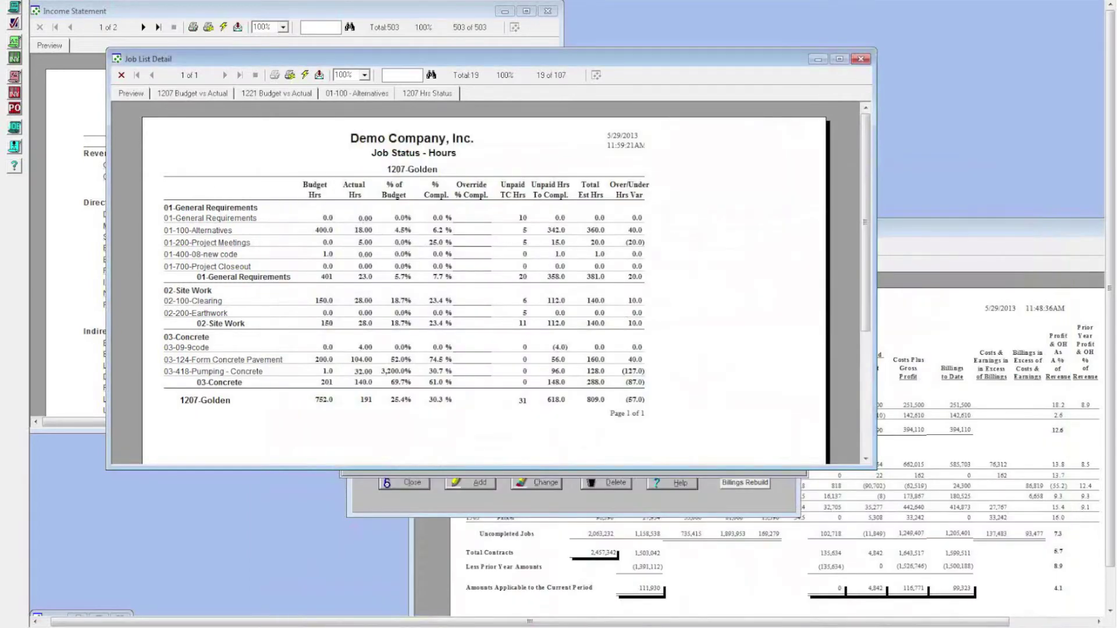
Switch to the spreadsheet and review the row 82 question and answer on where to update the hours percent complete.
key("alt+Tab")
left_click(243, 321)
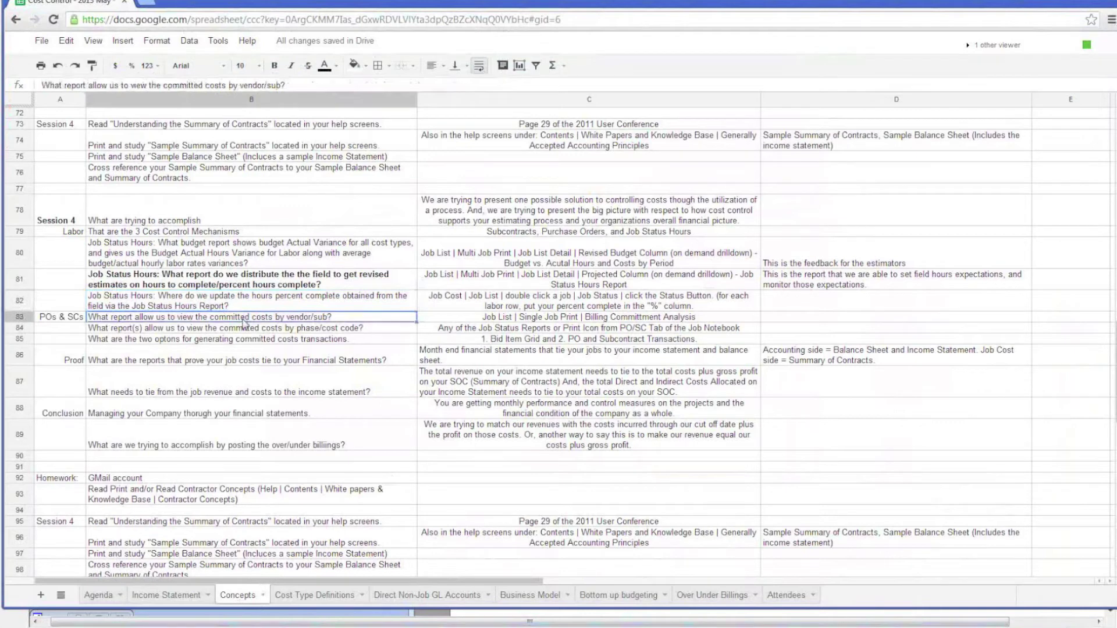
left_click(261, 306)
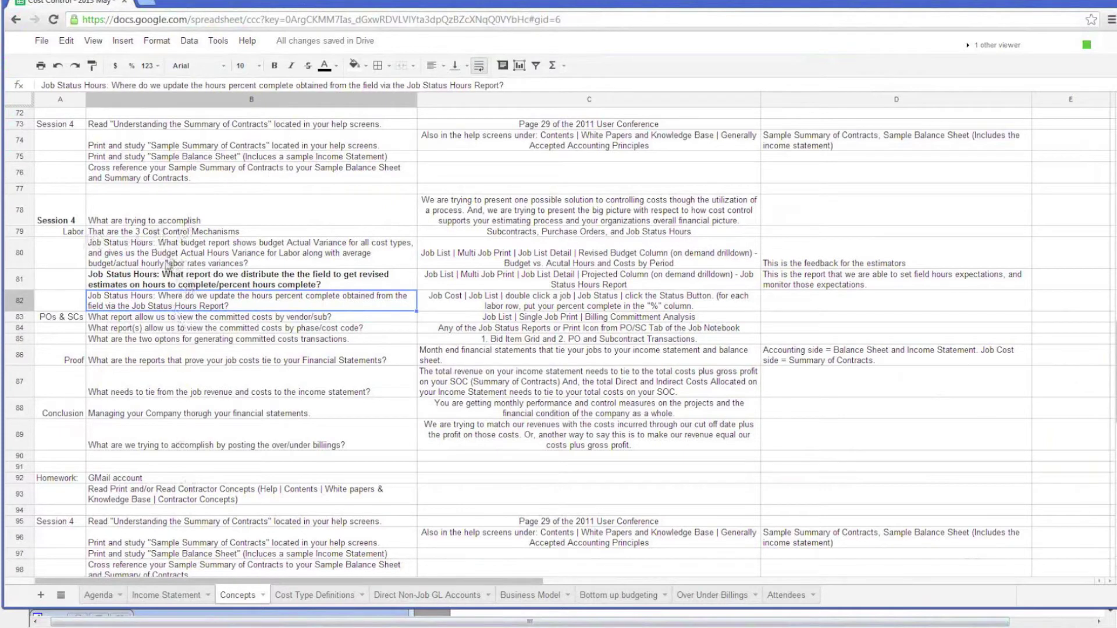
left_click(496, 303)
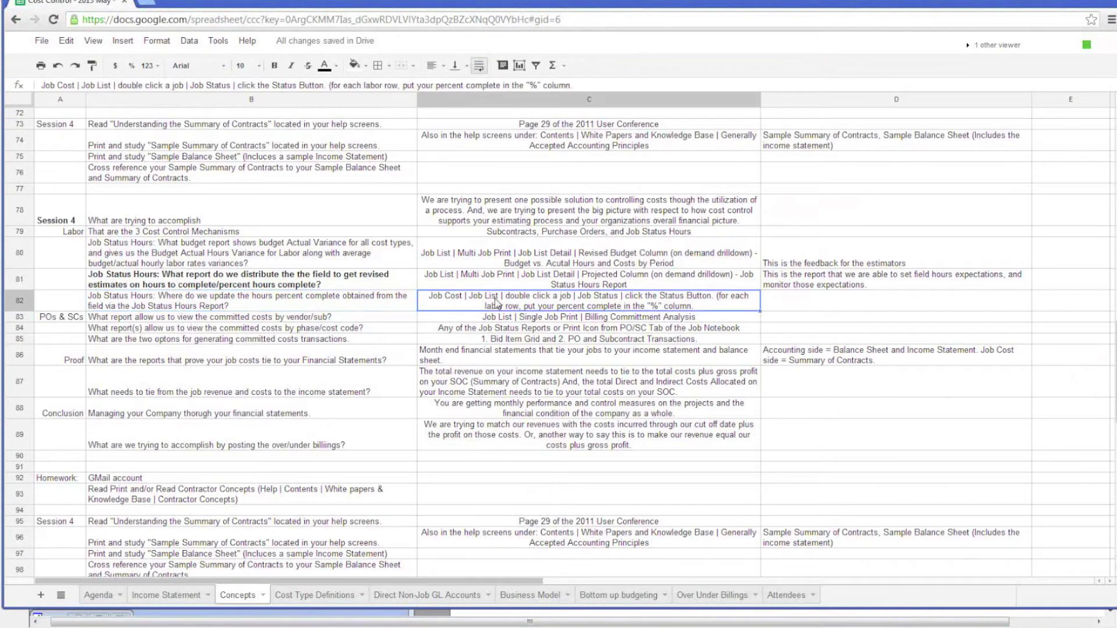
left_click(160, 309)
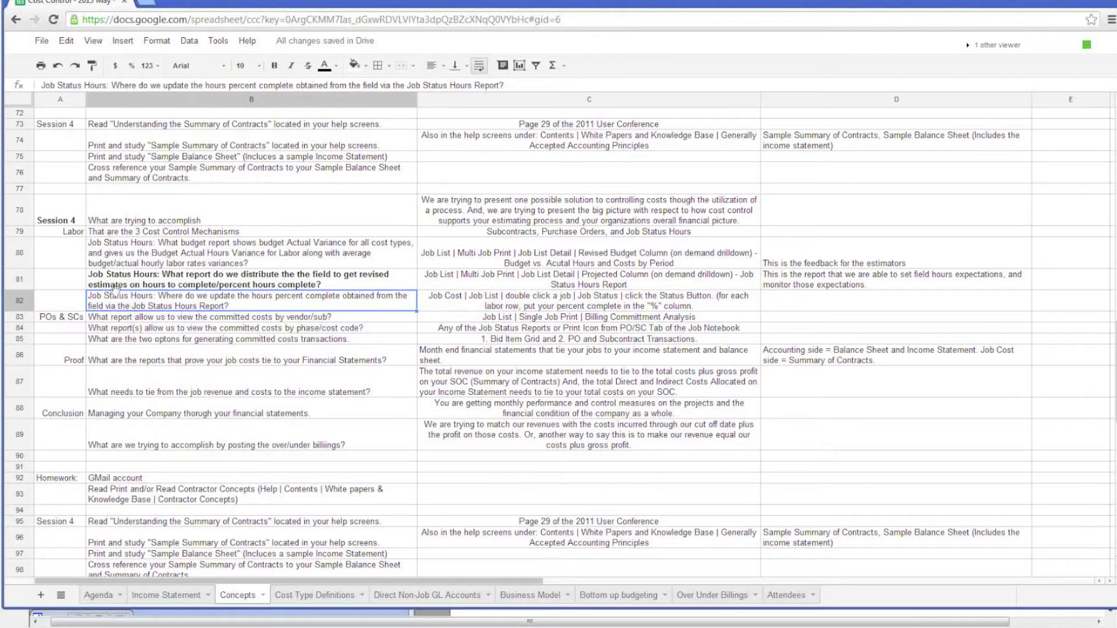
left_click(527, 303)
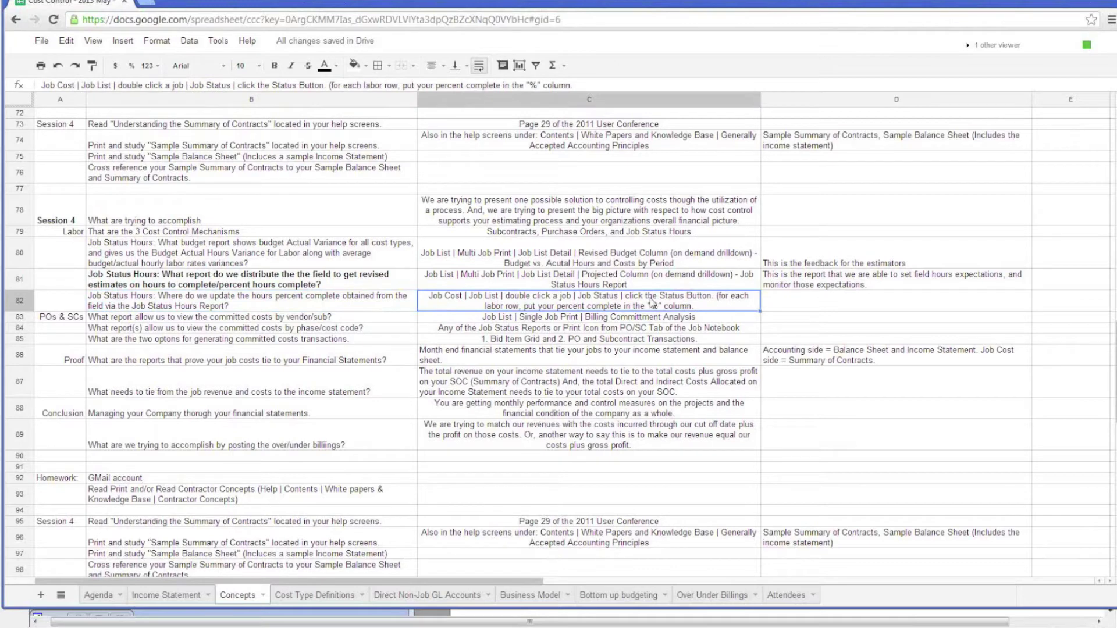
Review the row 83 and 84 questions and answers on reports showing committed costs by vendor/sub and by phase/cost code.
left_click(235, 320)
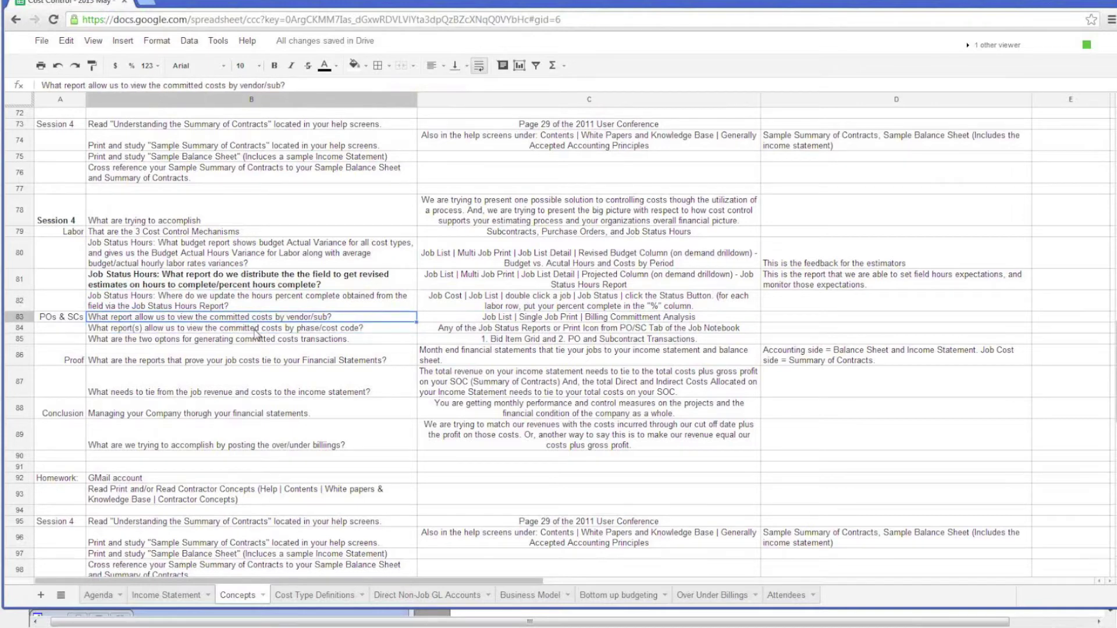
left_click(250, 330)
left_click(226, 319)
left_click(541, 328)
left_click(560, 319)
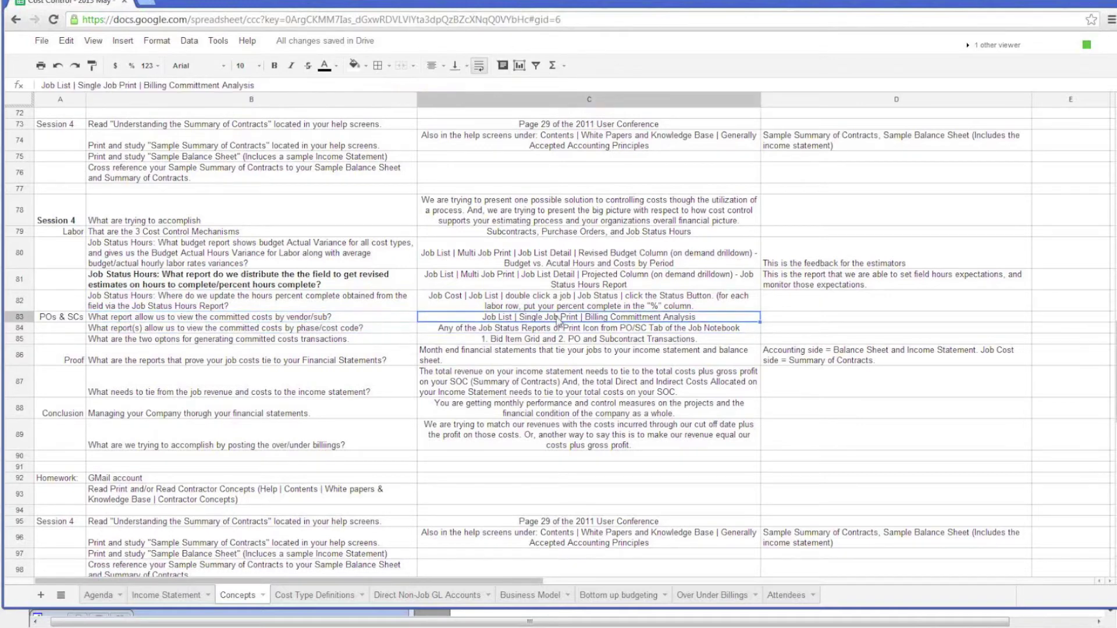
In TimeSuite Toolbox, run the single-job Billing Commitment Analysis for 1207 Golden and check the detail of All City Tile's committed amount.
key("alt+Tab")
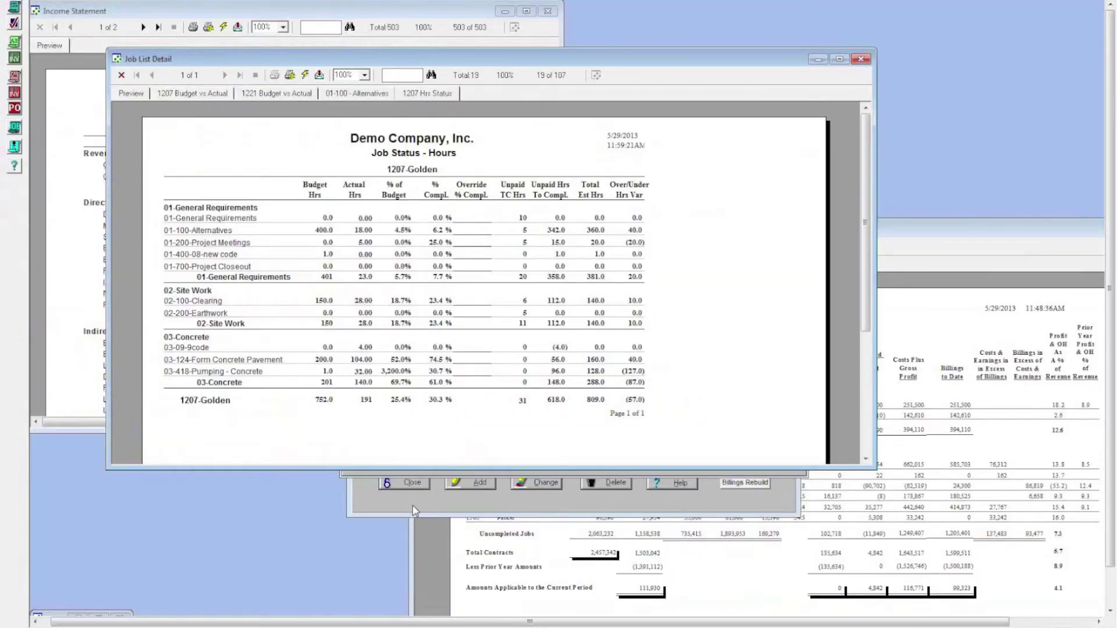
left_click(414, 511)
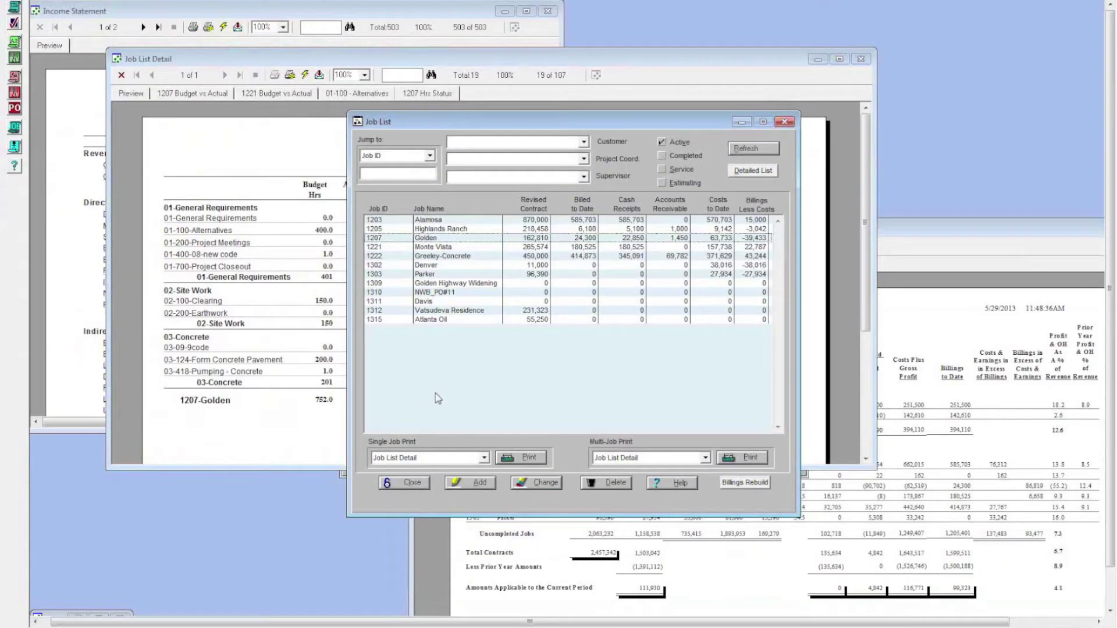
left_click(458, 241)
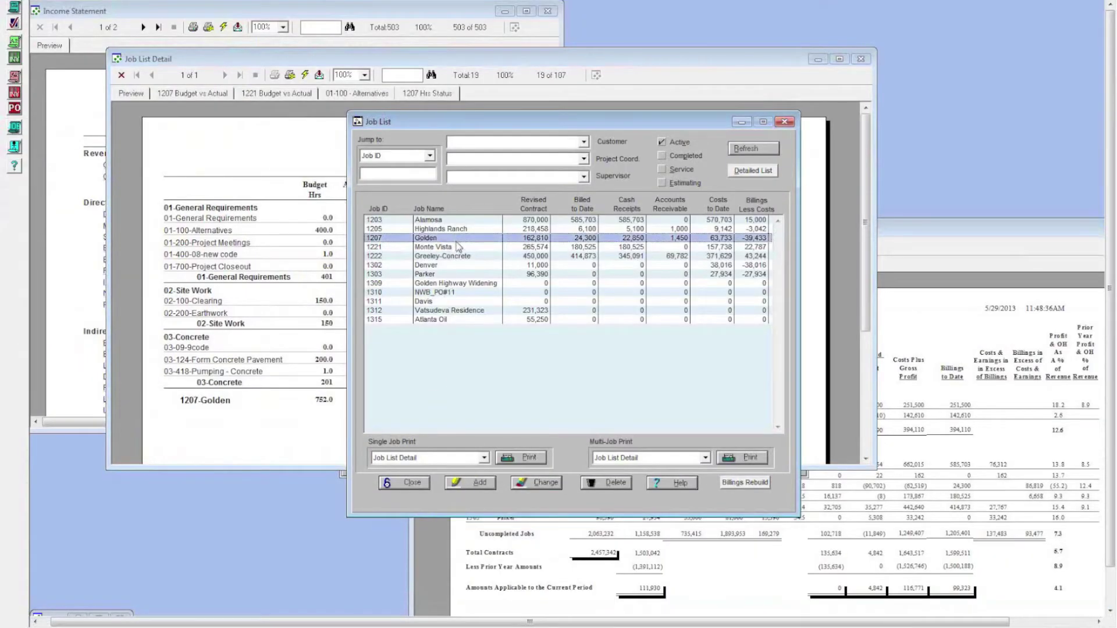
left_click(484, 458)
left_click(421, 491)
left_click(518, 458)
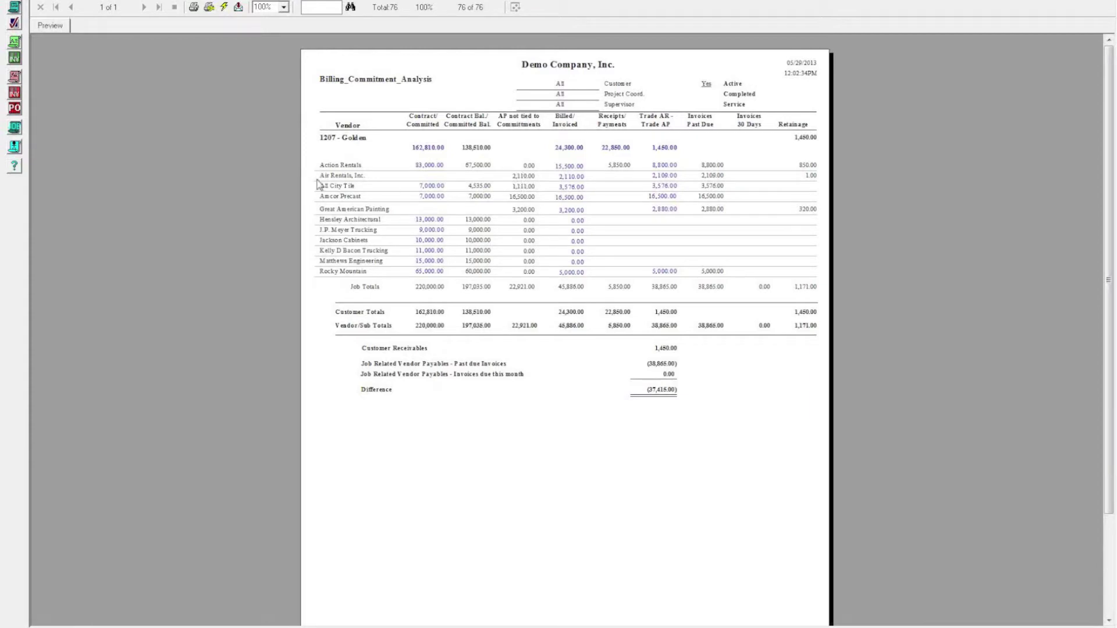
left_click(436, 187)
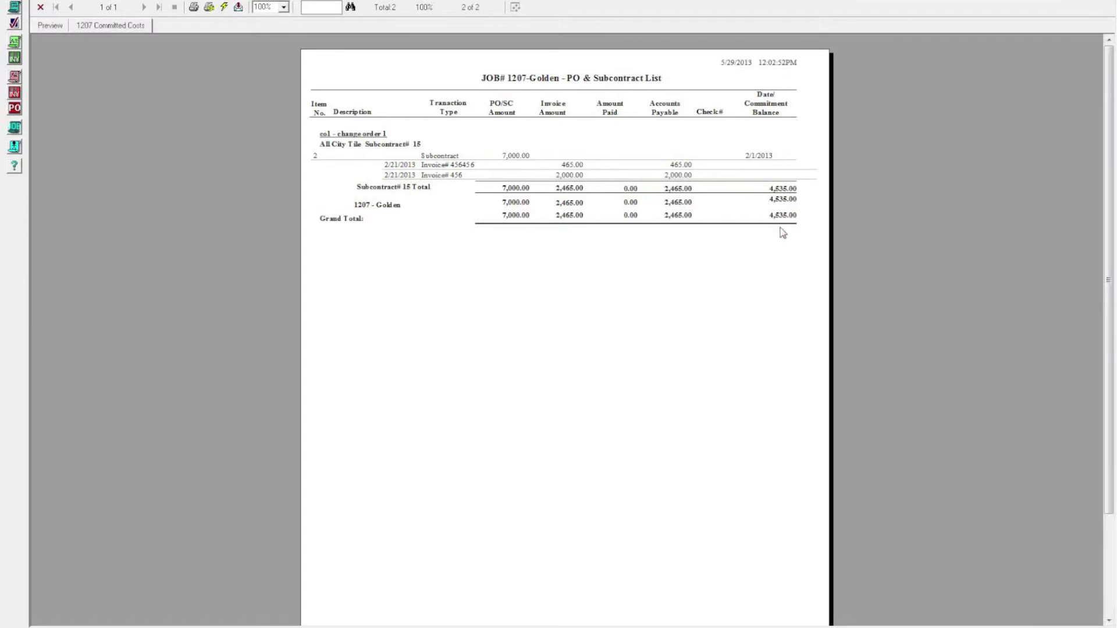
left_click(51, 27)
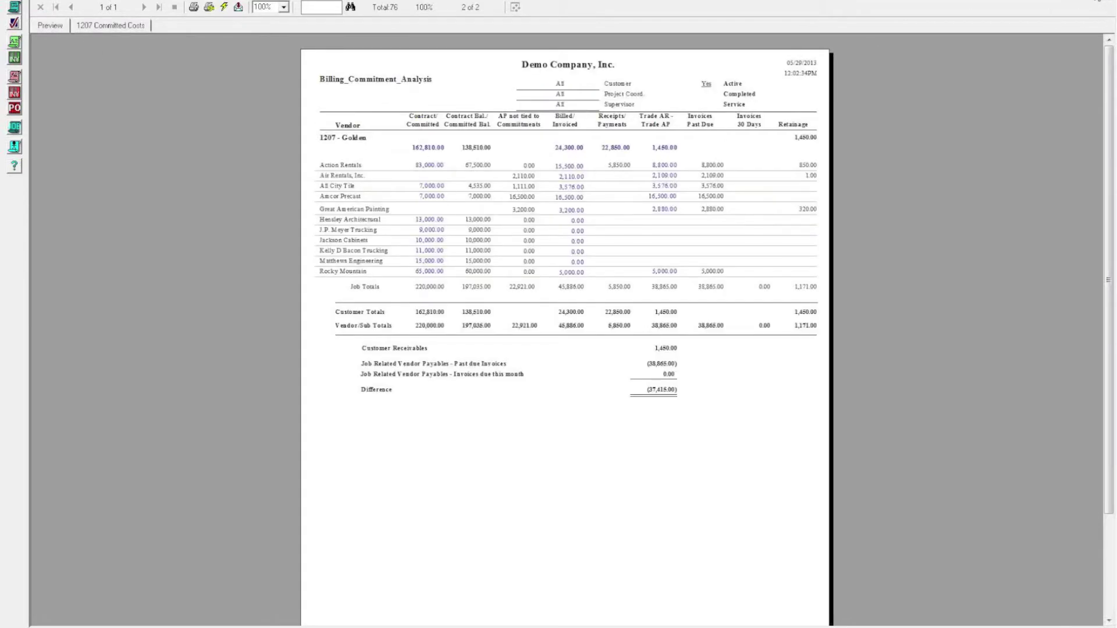
Restore the Billing Commitment Analysis to a smaller window and drill into 1207 Golden's committed balance from the Job List status report.
left_click(1098, 1)
left_click_drag(695, 111, 564, 173)
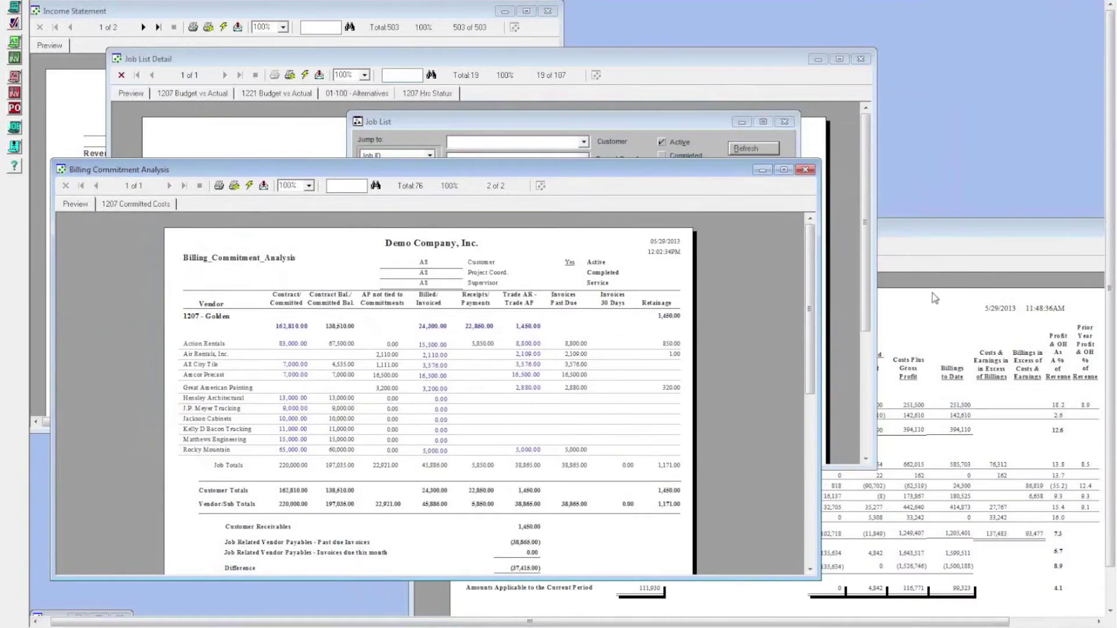
left_click(265, 135)
left_click(135, 95)
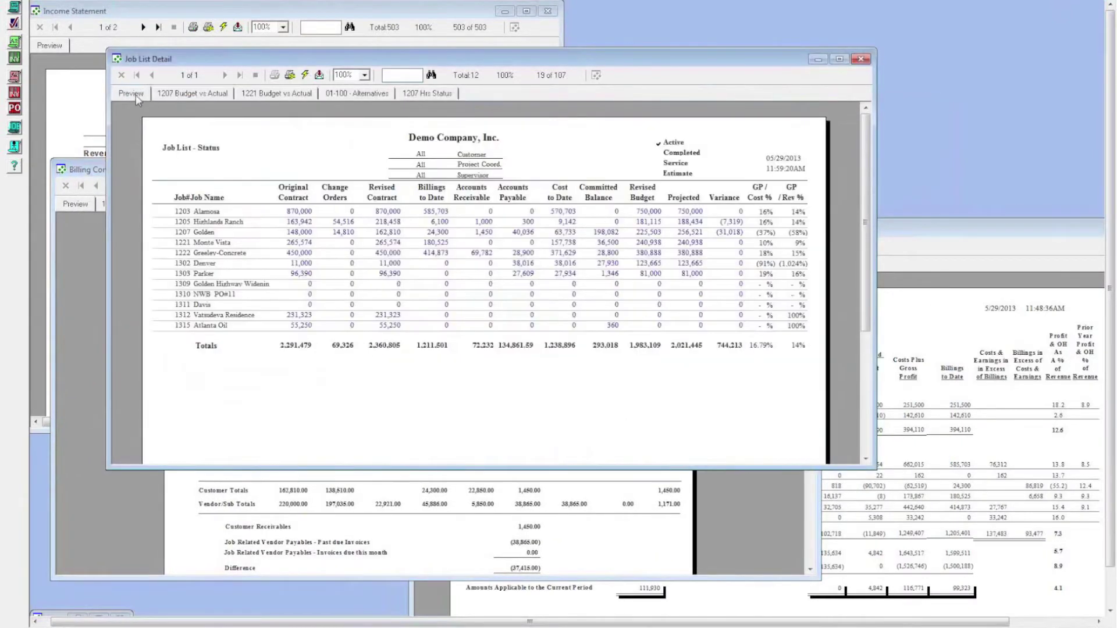
left_click(607, 235)
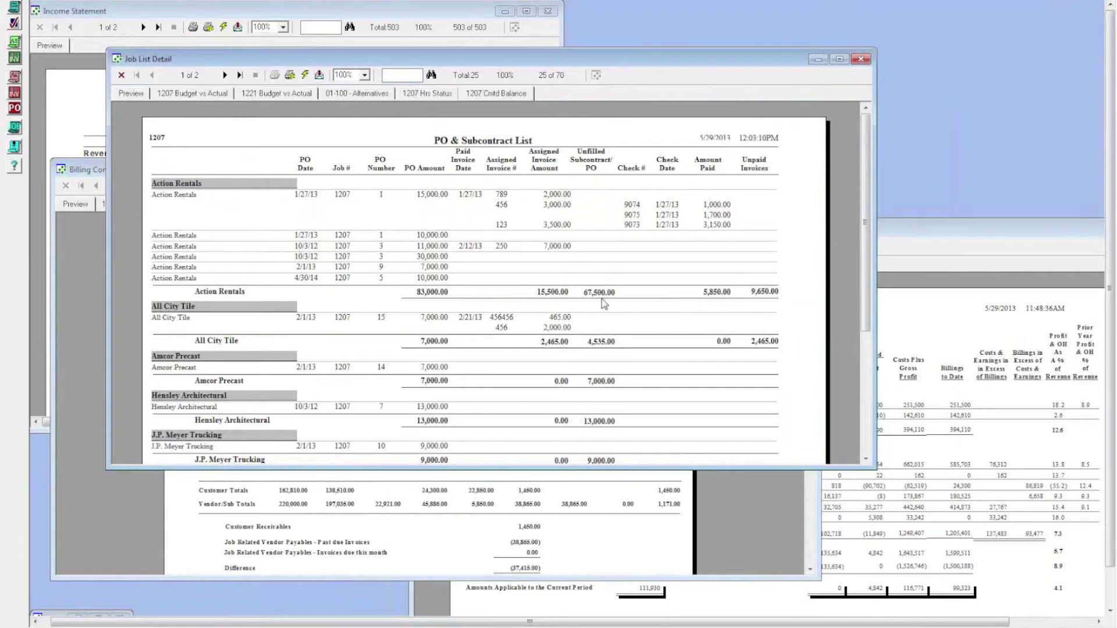
Return to the Job List status report and drill into 1207 Golden's variance to view its Job Status Report.
left_click(79, 323)
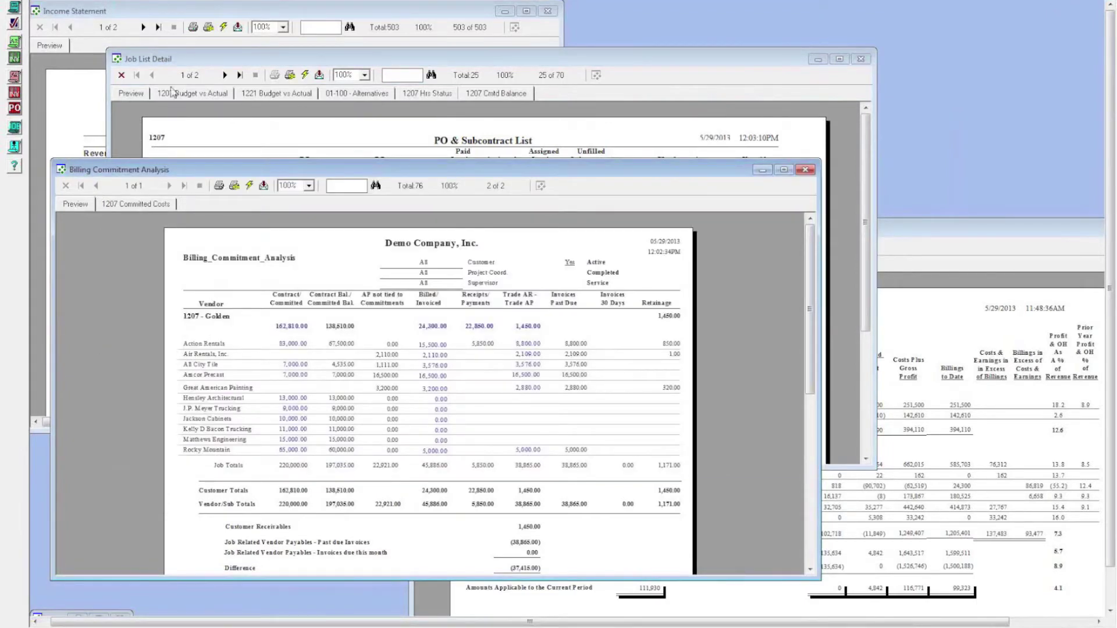
left_click(175, 1)
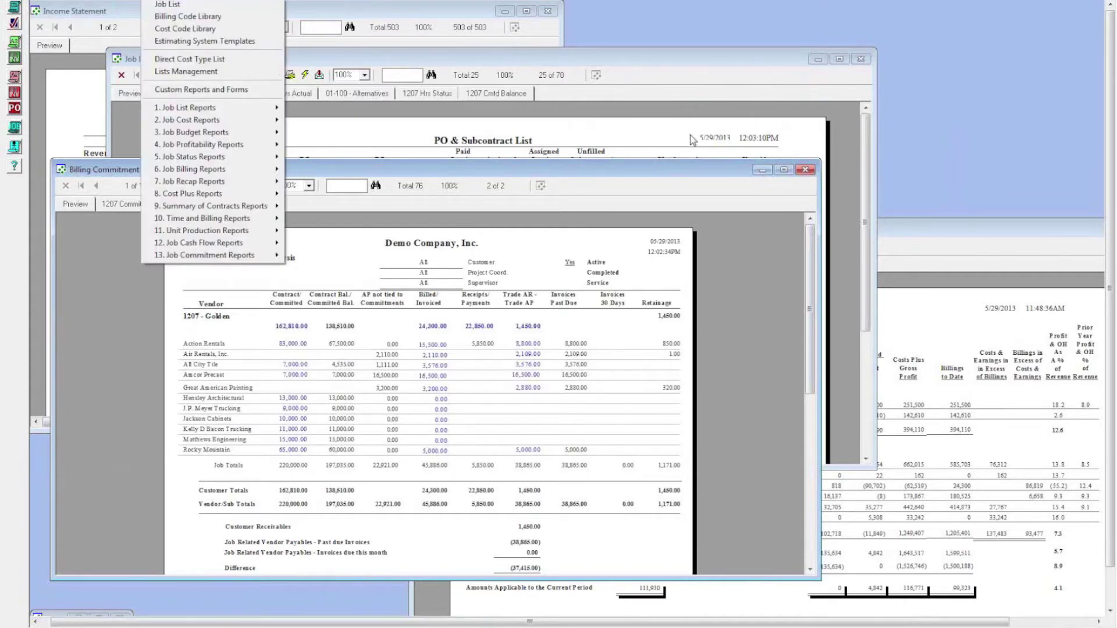
left_click(656, 138)
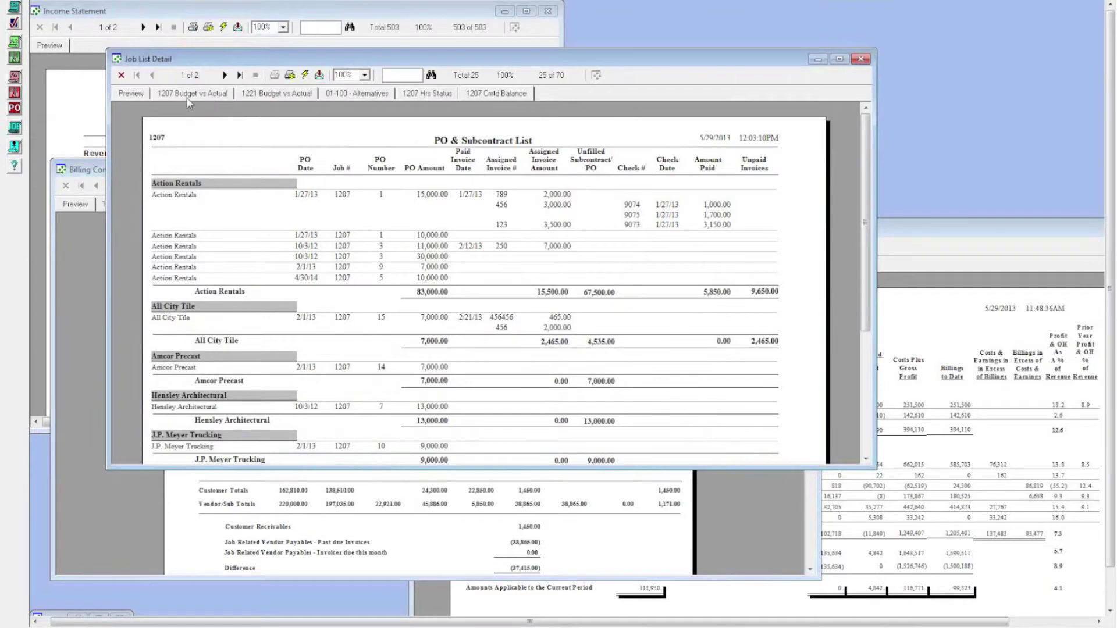
left_click(139, 94)
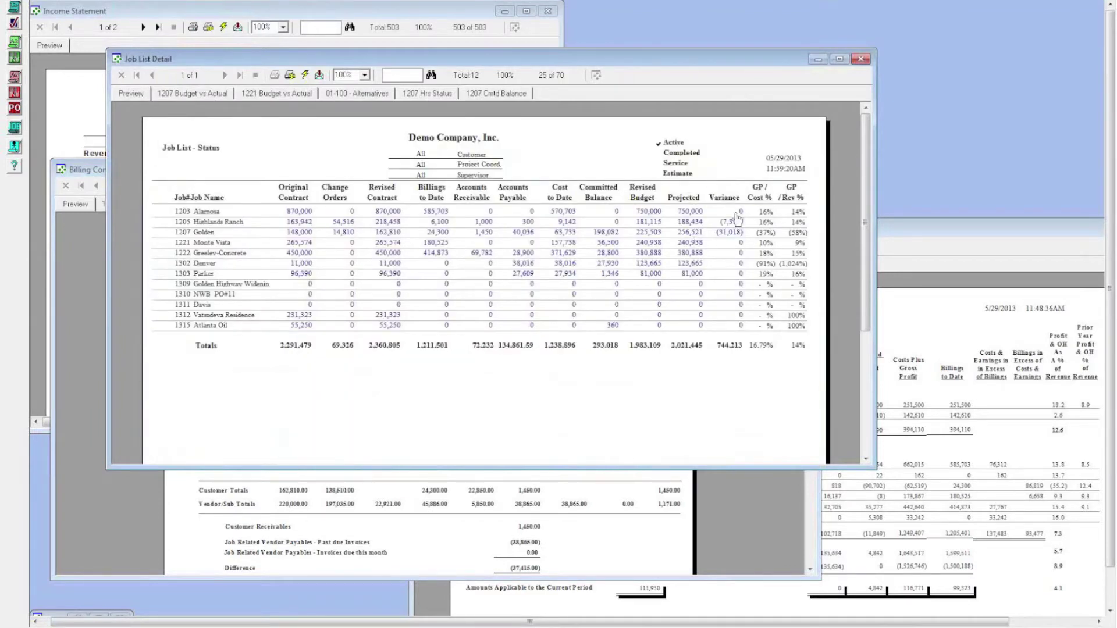
left_click(733, 233)
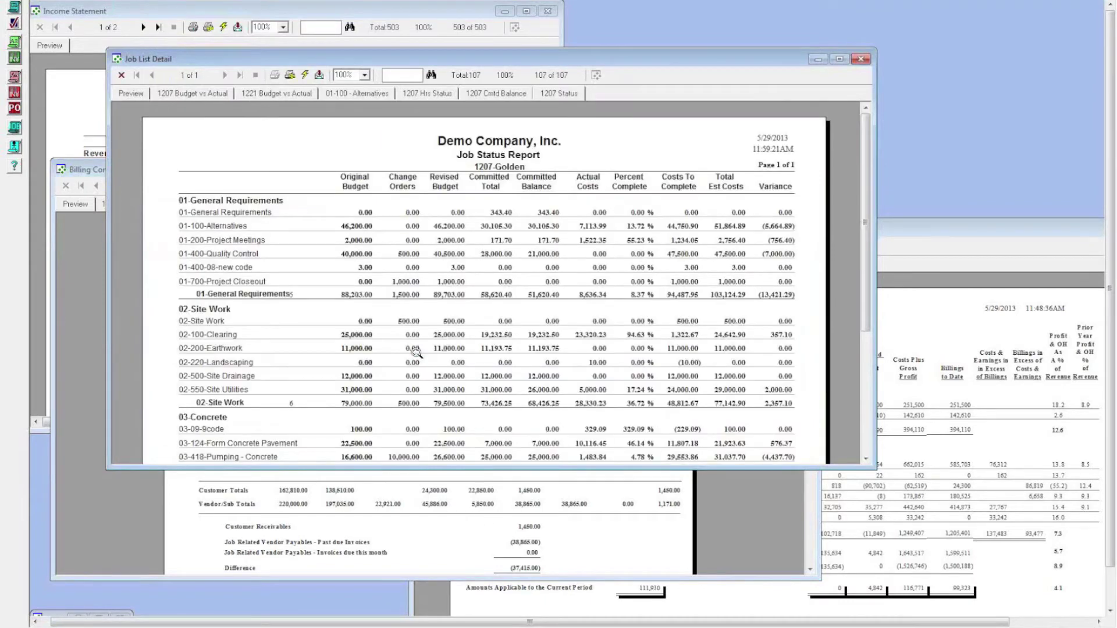
Check the To Compl., Tot Est Costs and % cells of the 01-400-08-new code Labor row in the 1207-Golden Status window.
key("alt+Tab")
key("alt+Tab")
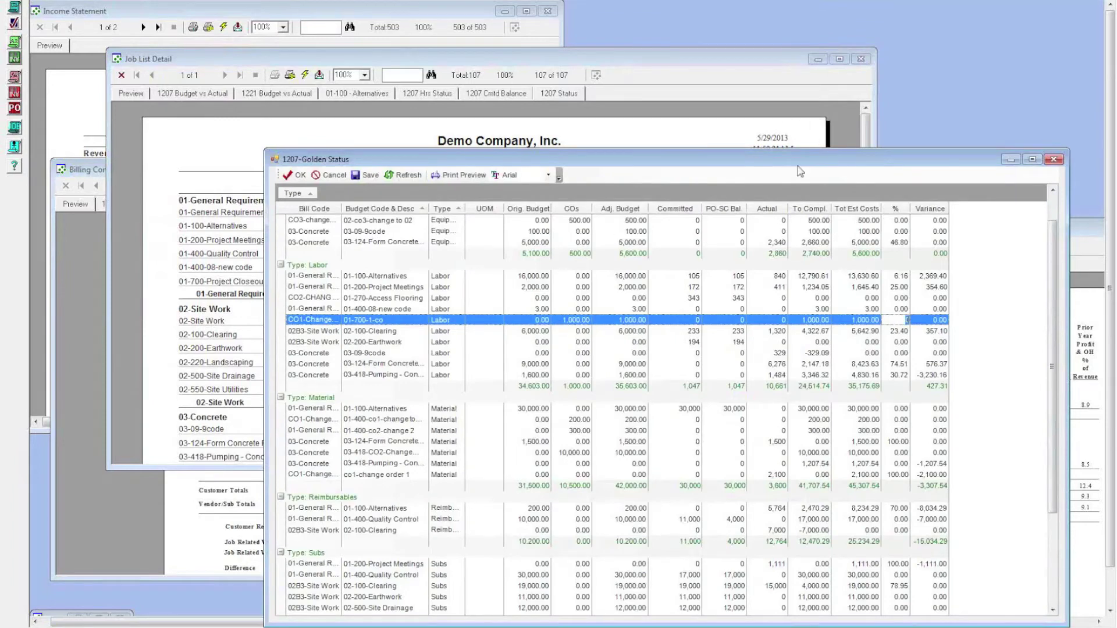
left_click(812, 309)
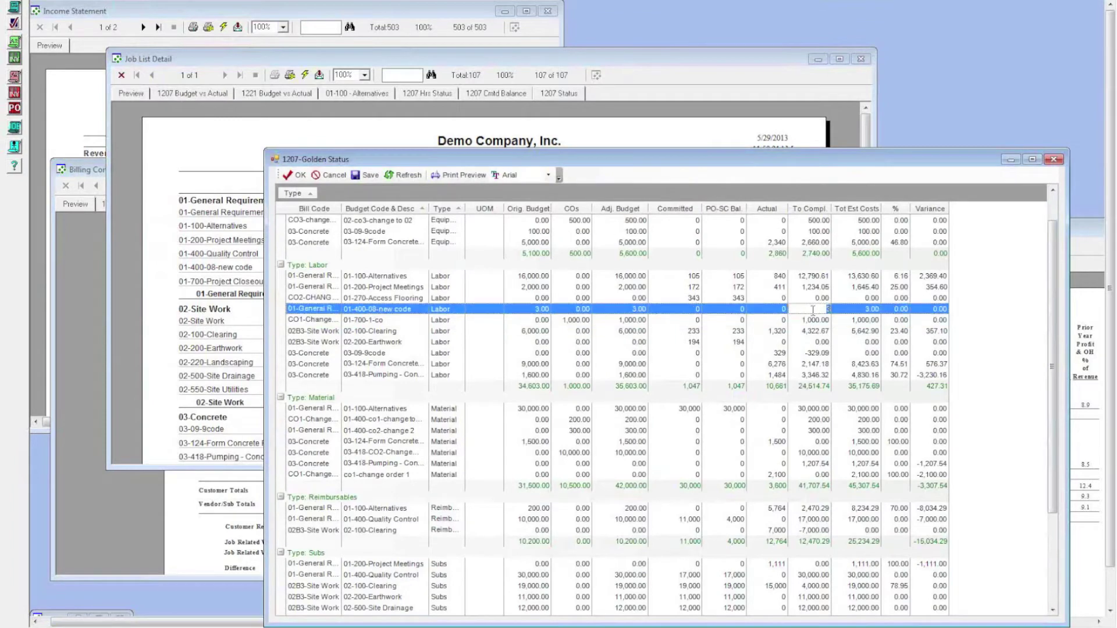
left_click(872, 309)
left_click(895, 309)
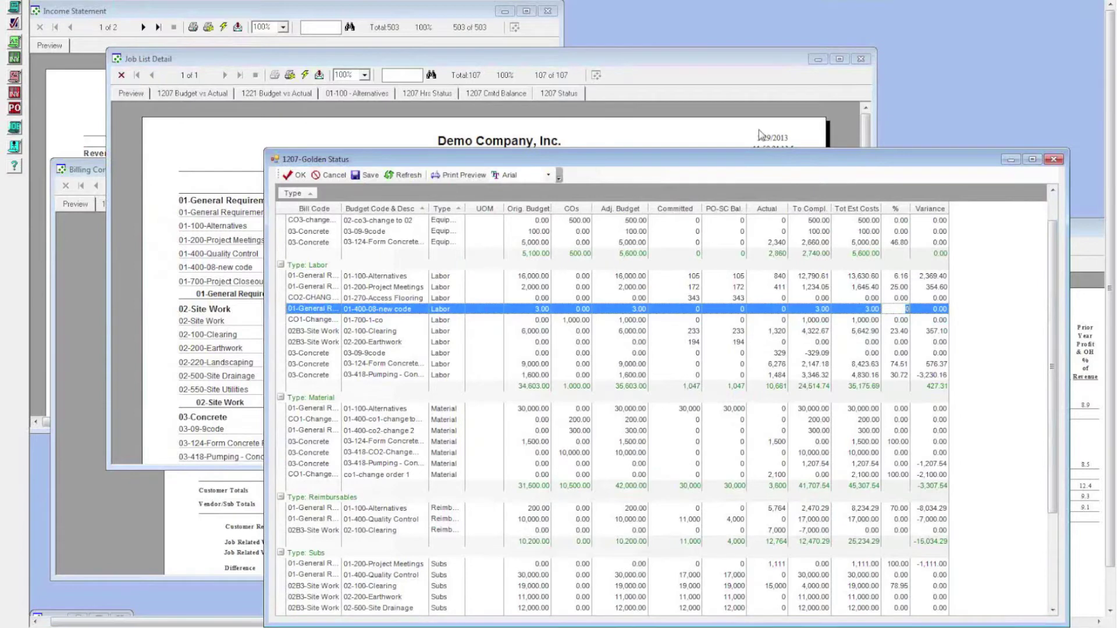
key("Return")
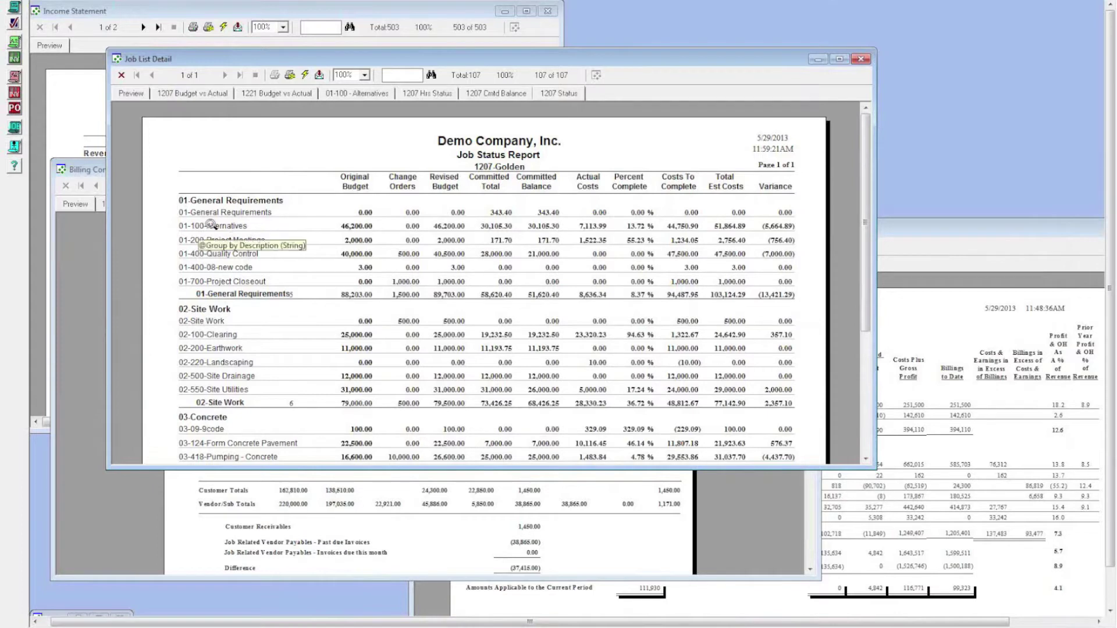
Drill into 01-100-Alternatives on the 1207-Golden Job Status Report to view its breakdown by cost type.
left_click(131, 94)
left_click(549, 95)
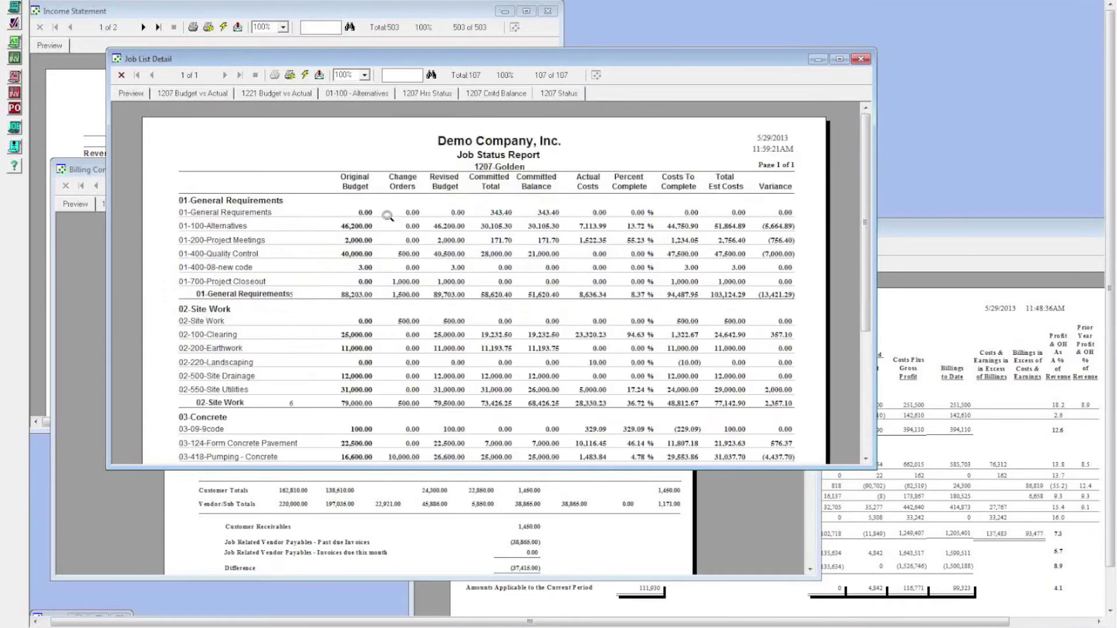
double_click(248, 227)
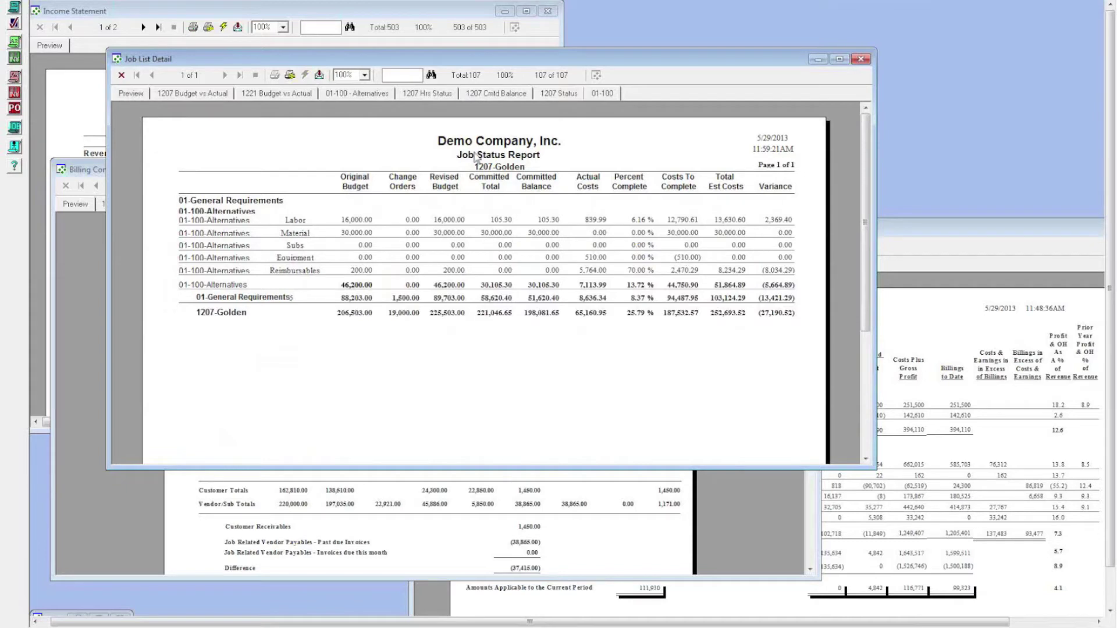
Compare the job list with the 01-100 breakdown and drill into the variance of 1205 Highlands Ranch.
left_click(120, 94)
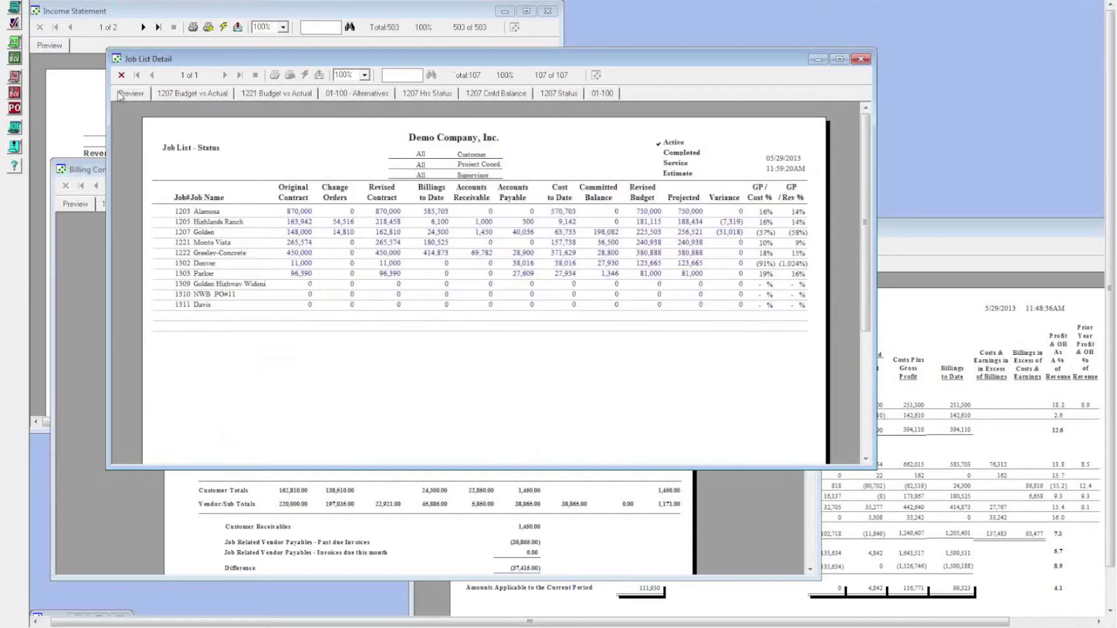
left_click(605, 95)
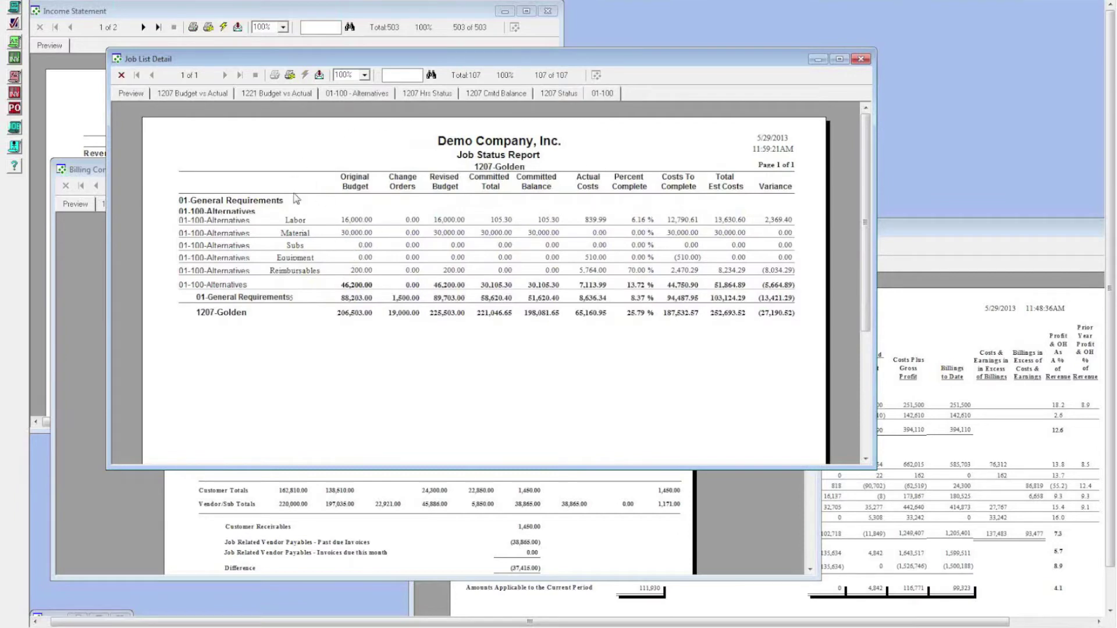
left_click(131, 95)
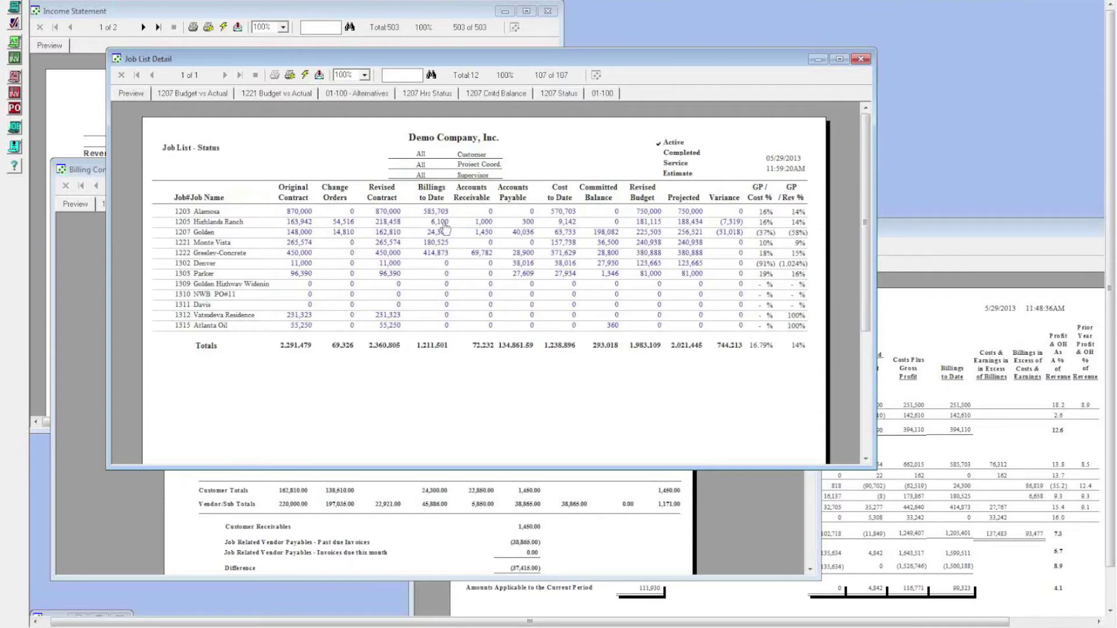
left_click(730, 226)
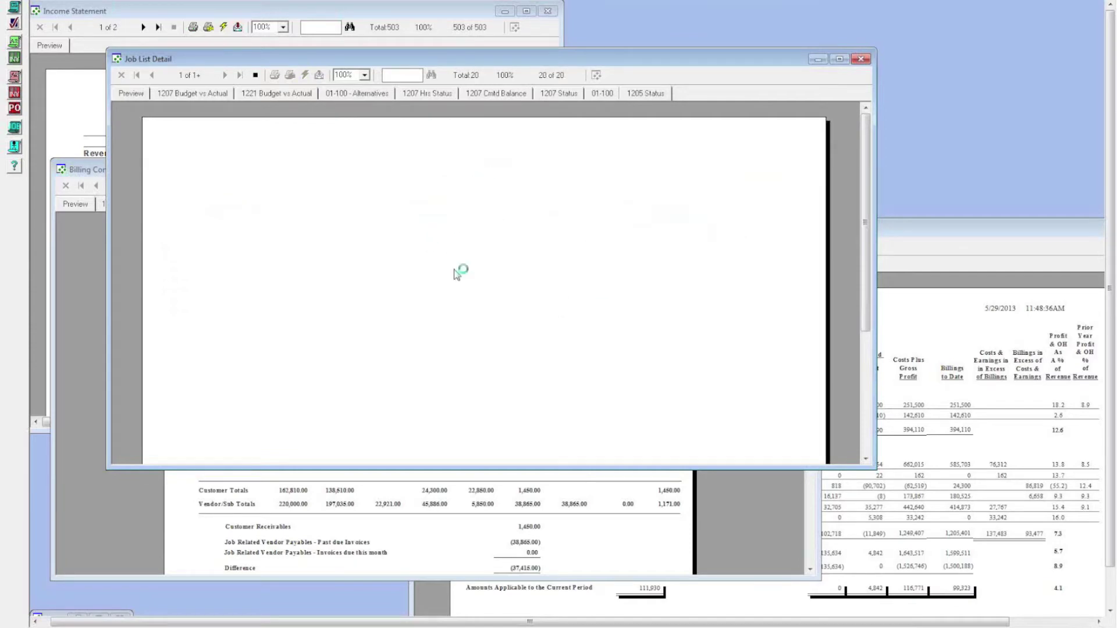
Run the Job Status with Period Cost report for job number 1207.
left_click(145, 2)
mouse_move(192, 157)
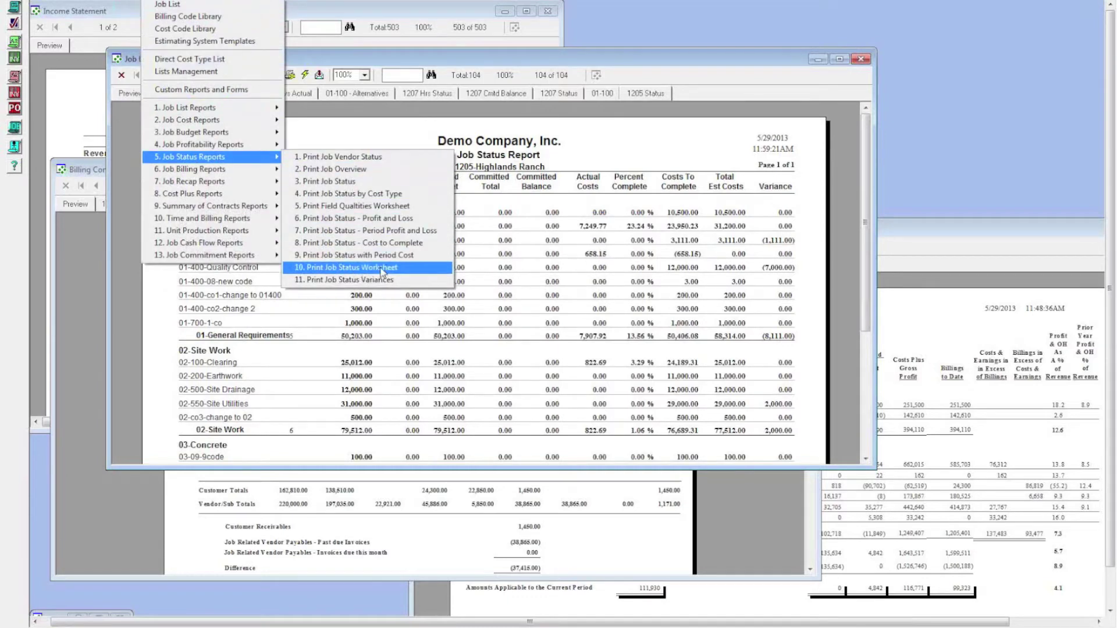
left_click(364, 256)
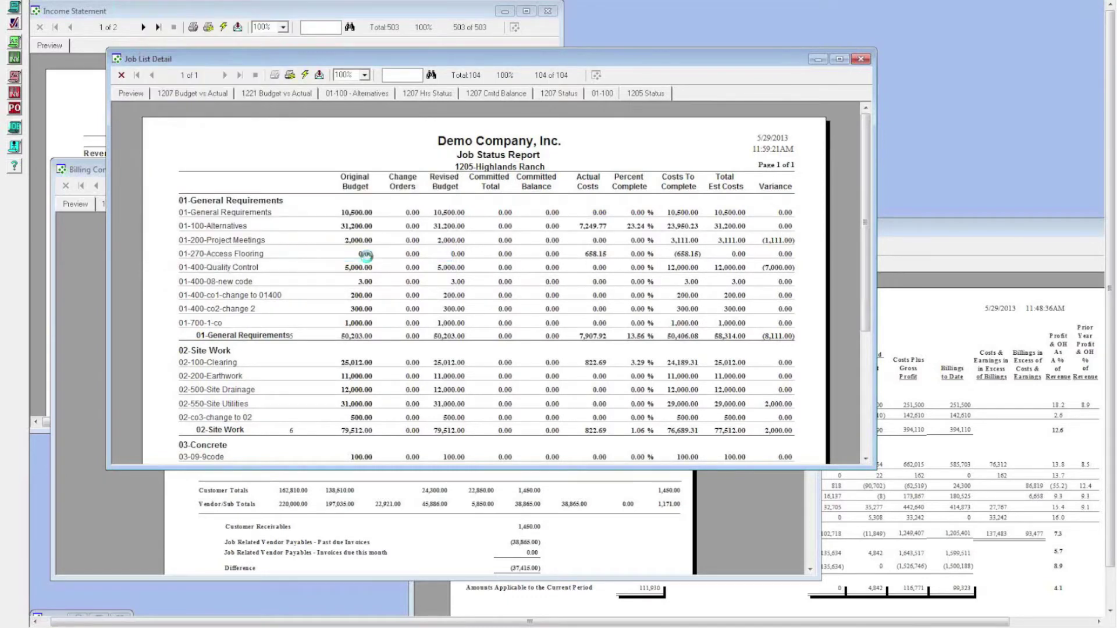
left_click(456, 213)
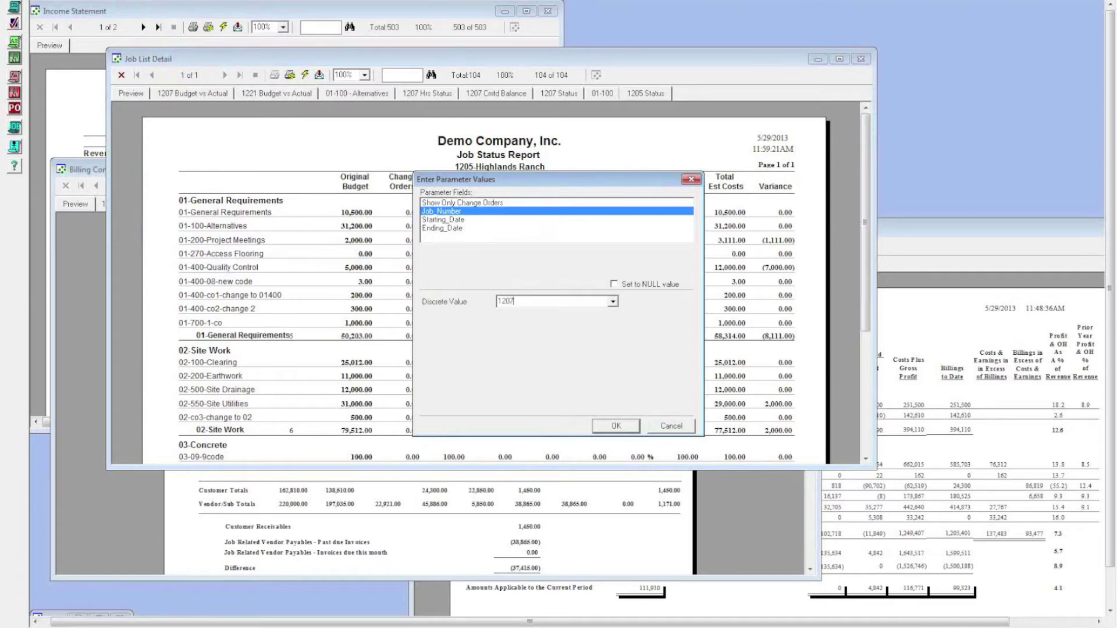
left_click(615, 426)
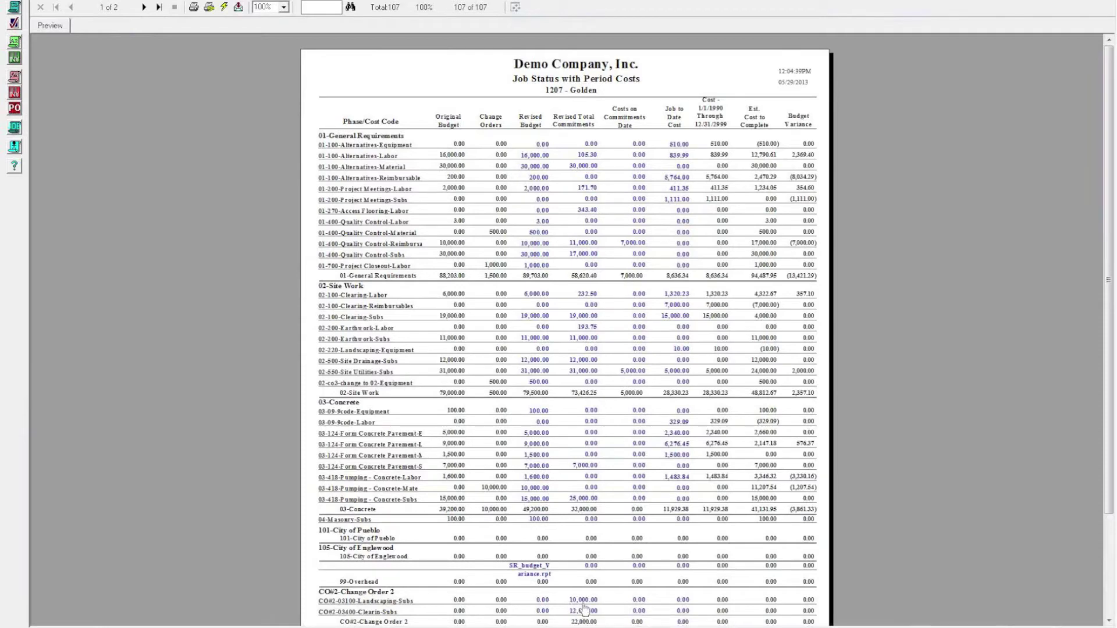
Examine the detail behind co1-change order 1-Subs' revised total commitments and costs on commitments, and restore the report to a smaller window.
left_click(1109, 622)
left_click(1109, 622)
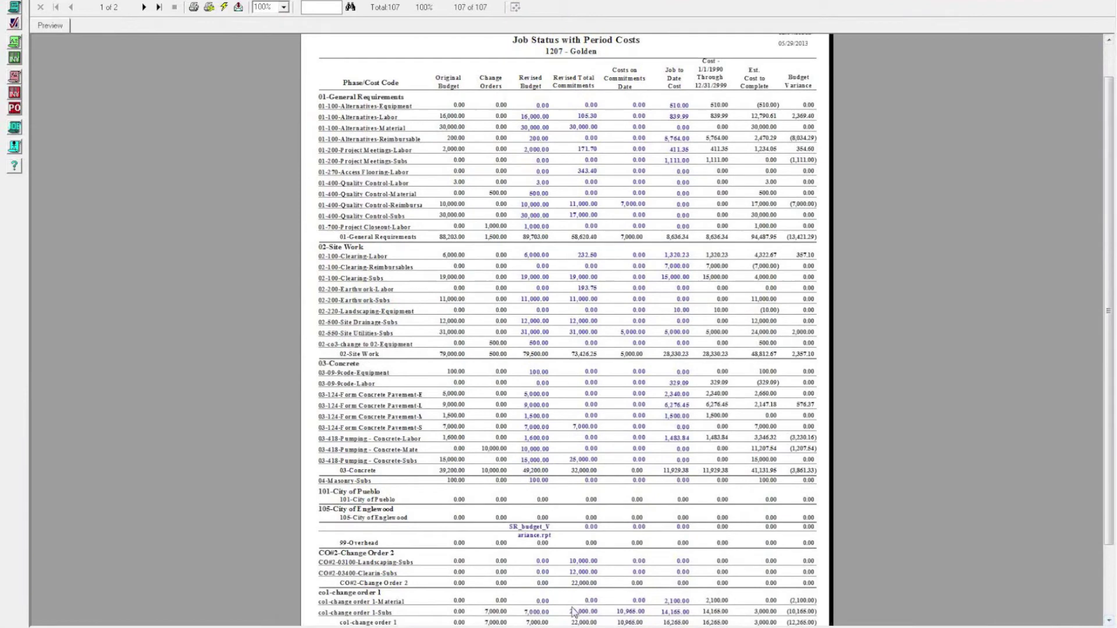
left_click(576, 614)
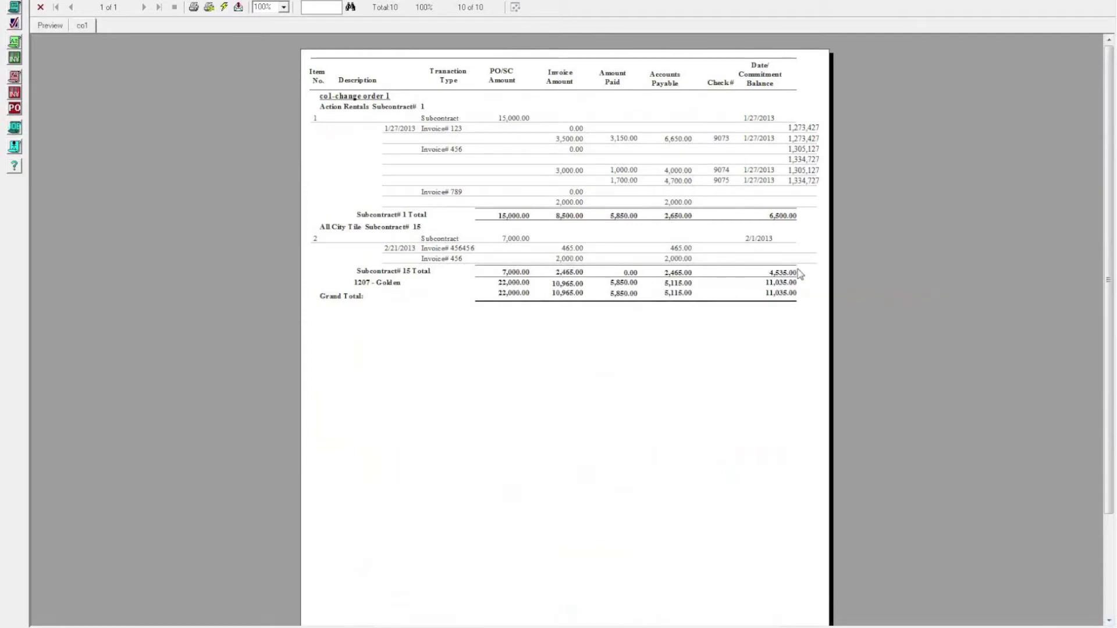
left_click(51, 26)
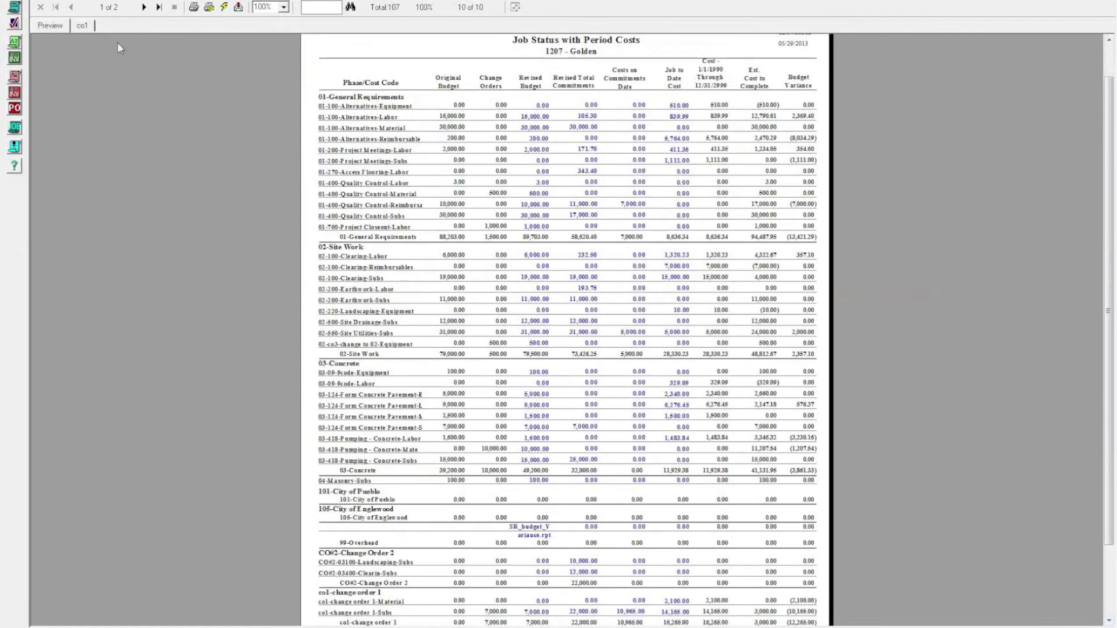
left_click(638, 616)
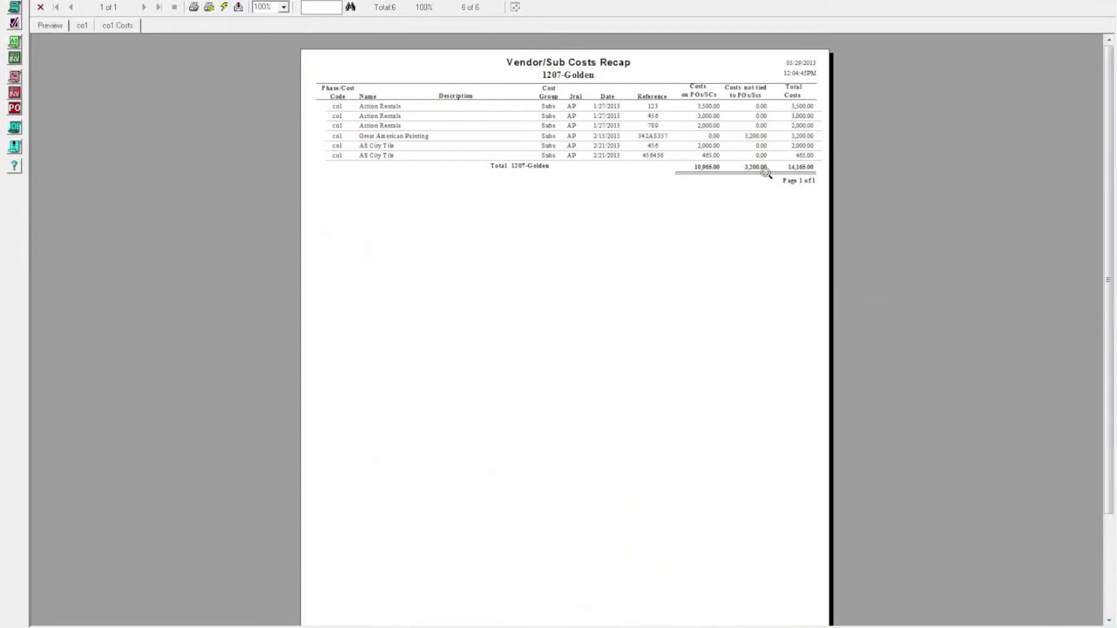
left_click(51, 27)
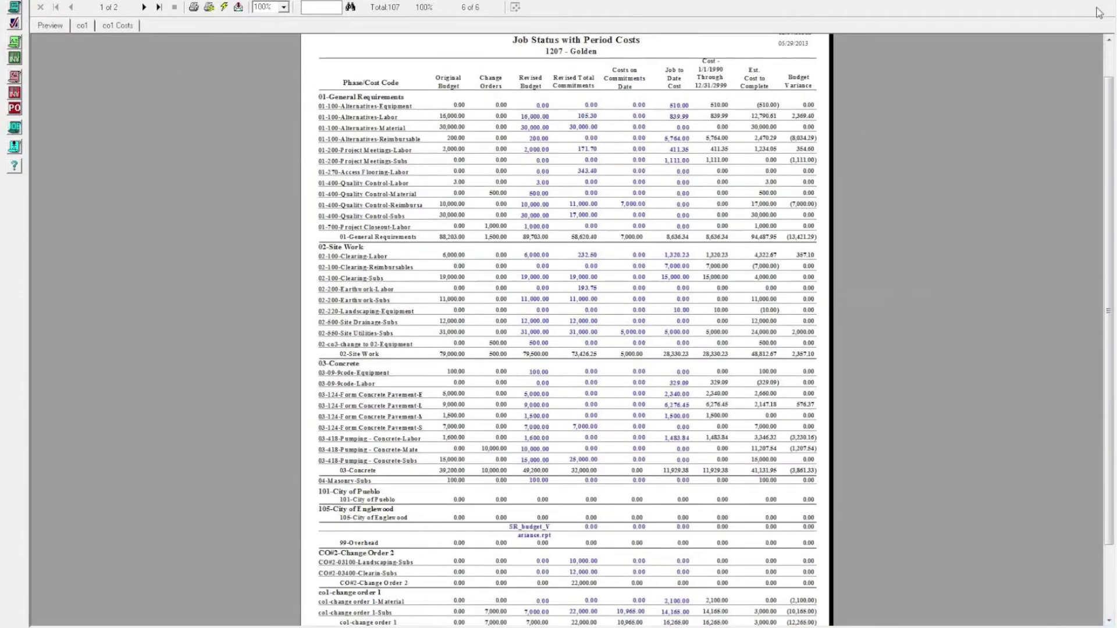
key("ctrl+F5")
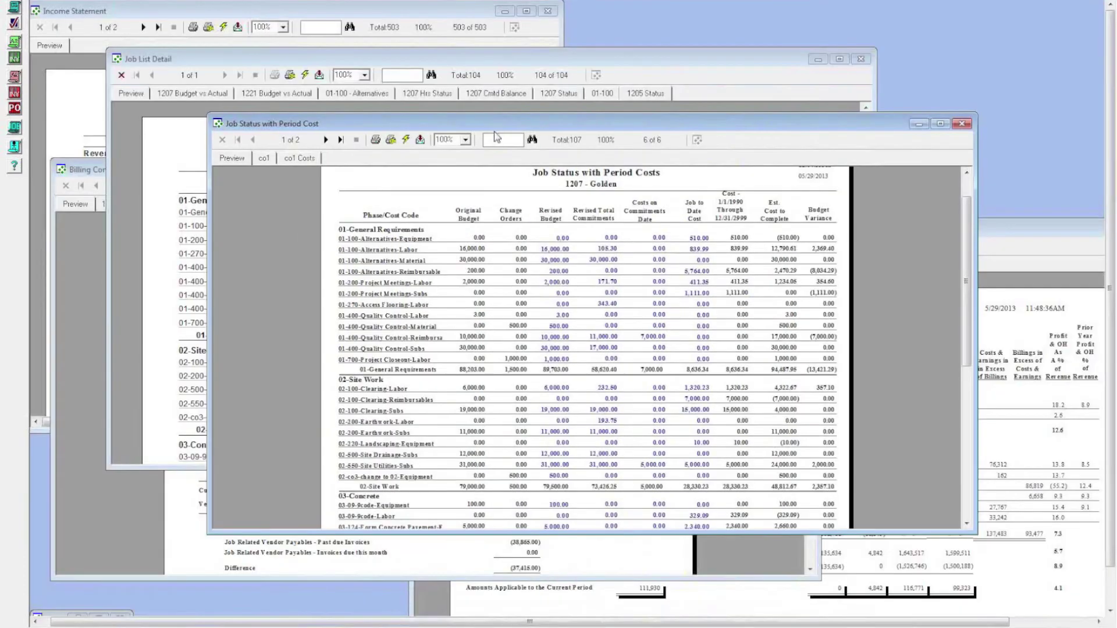
left_click_drag(497, 131, 506, 136)
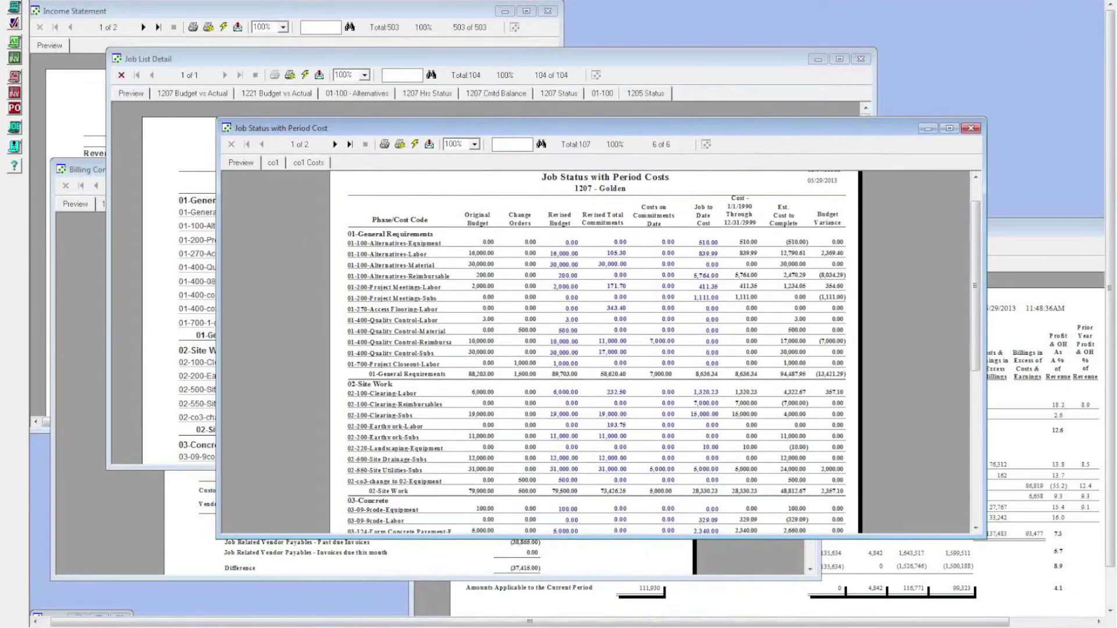
Look through the job report categories in TimeSuite Toolbox and switch back to the spreadsheet's committed cost questions.
key("alt+Tab")
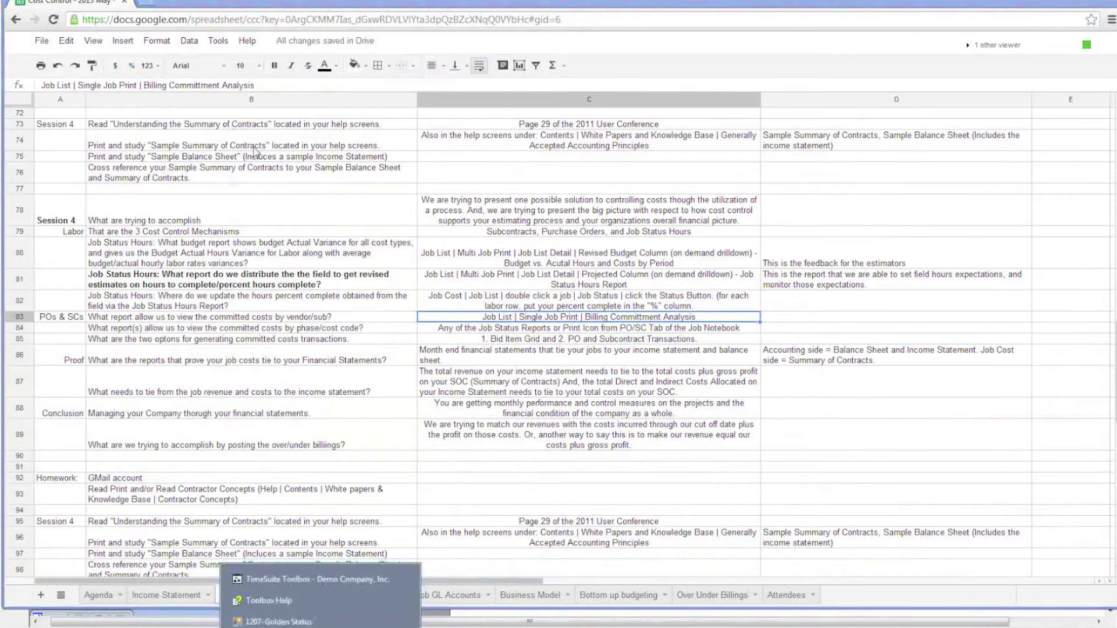
left_click(273, 622)
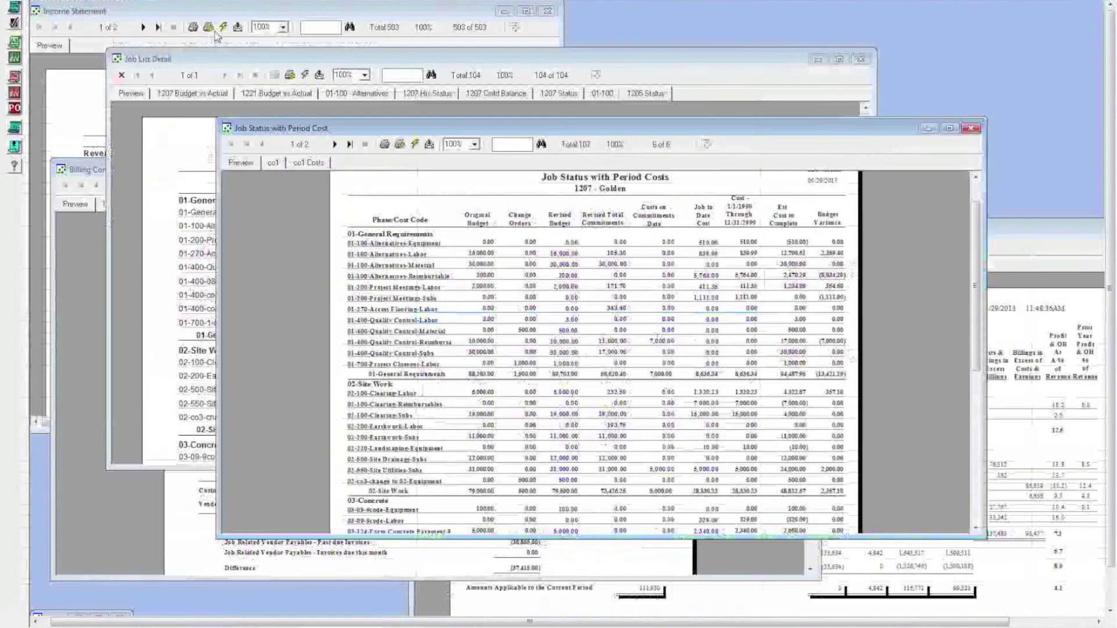
left_click(190, 3)
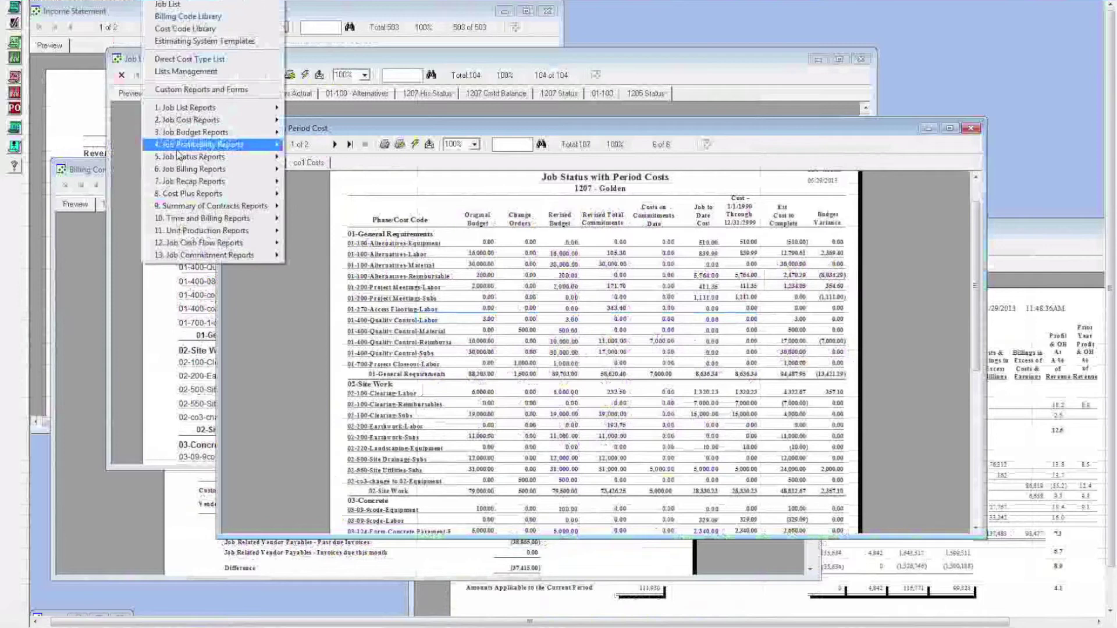
mouse_move(181, 164)
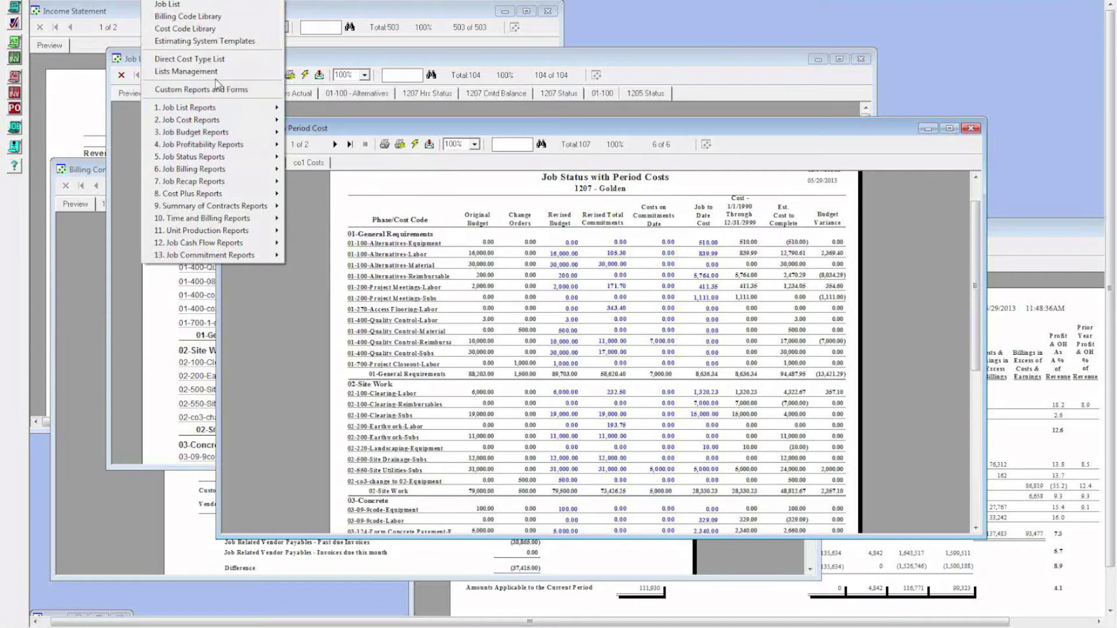
left_click(306, 244)
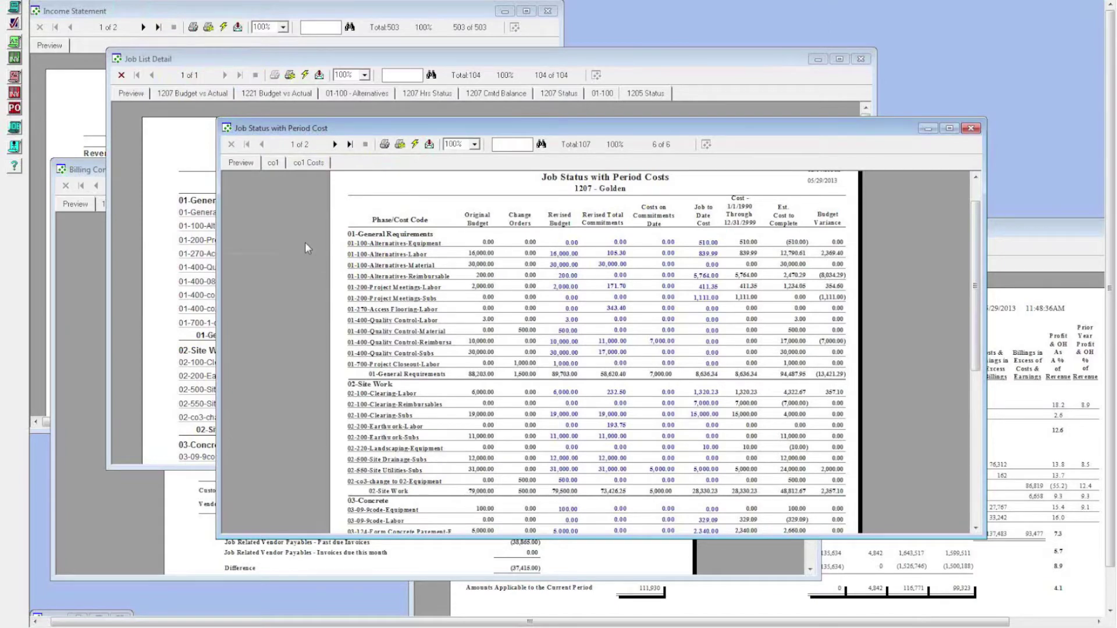
key("alt+Tab")
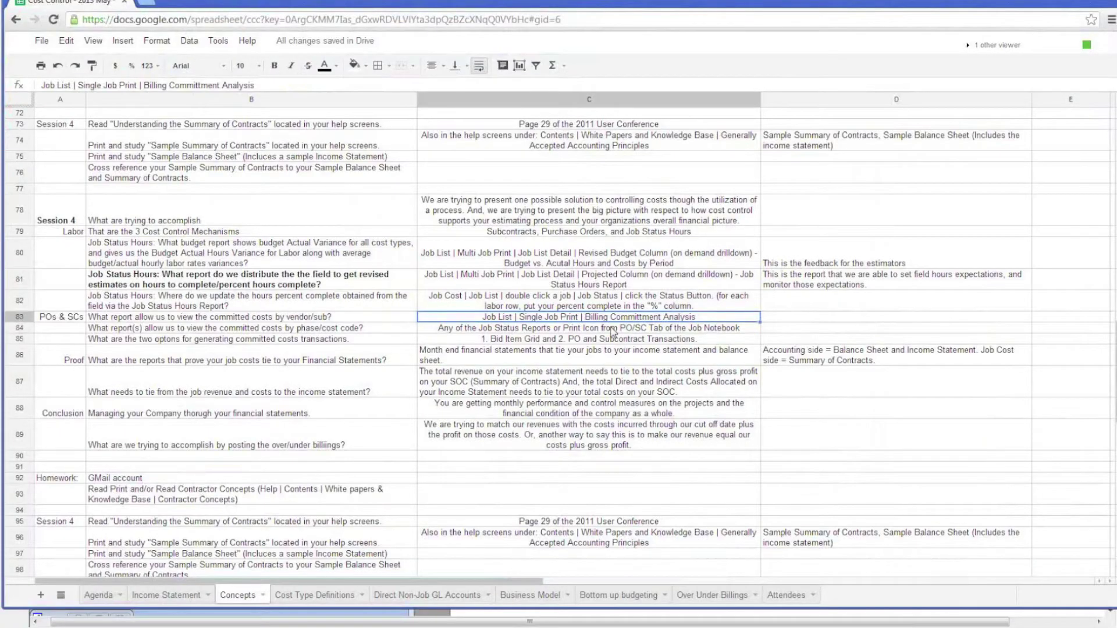
Review the spreadsheet's question and answer on which reports show committed costs by phase/cost code.
left_click(612, 329)
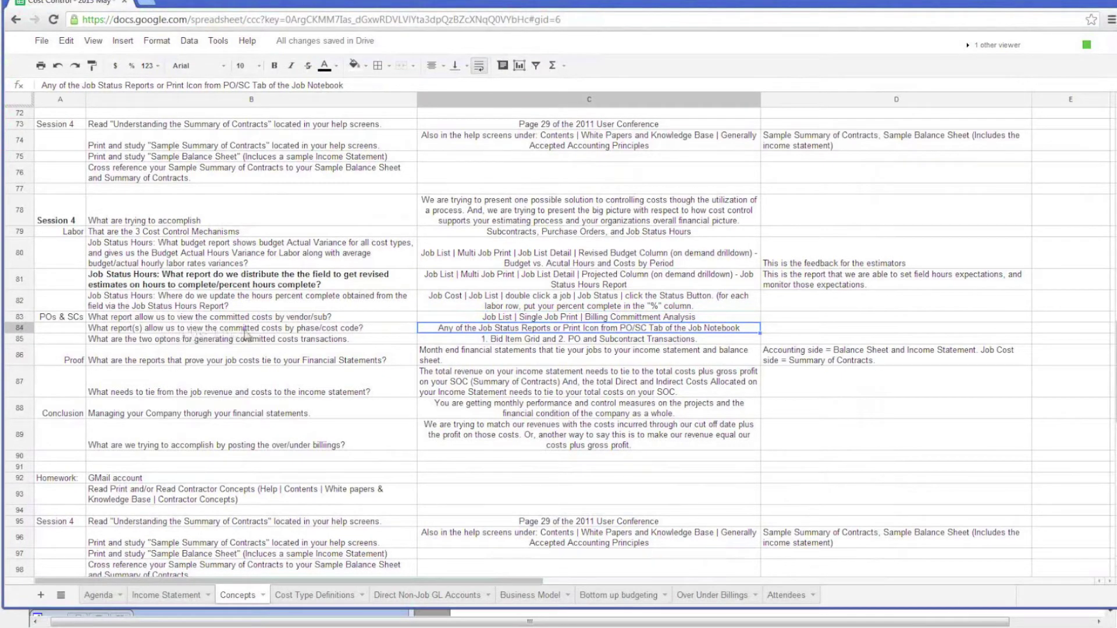
left_click(285, 329)
left_click(511, 331)
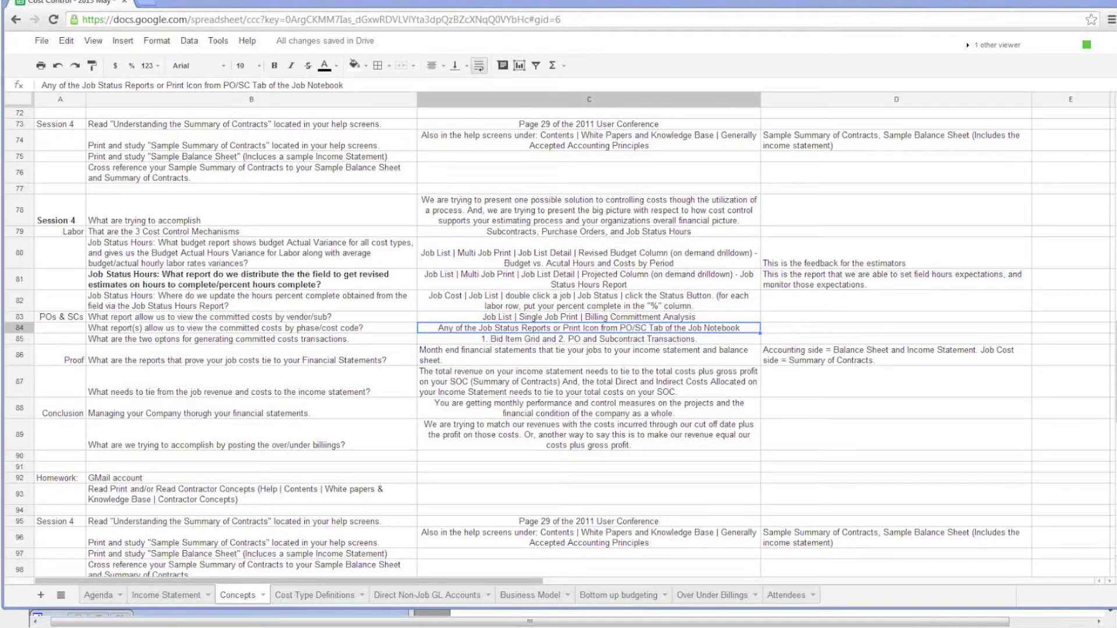
Switch to TimeSuite, print the POs & Subcontracts by Job report from job 1207 Golden's PO/SC page, and shrink and move the report window aside.
mouse_move(320, 618)
left_click(312, 577)
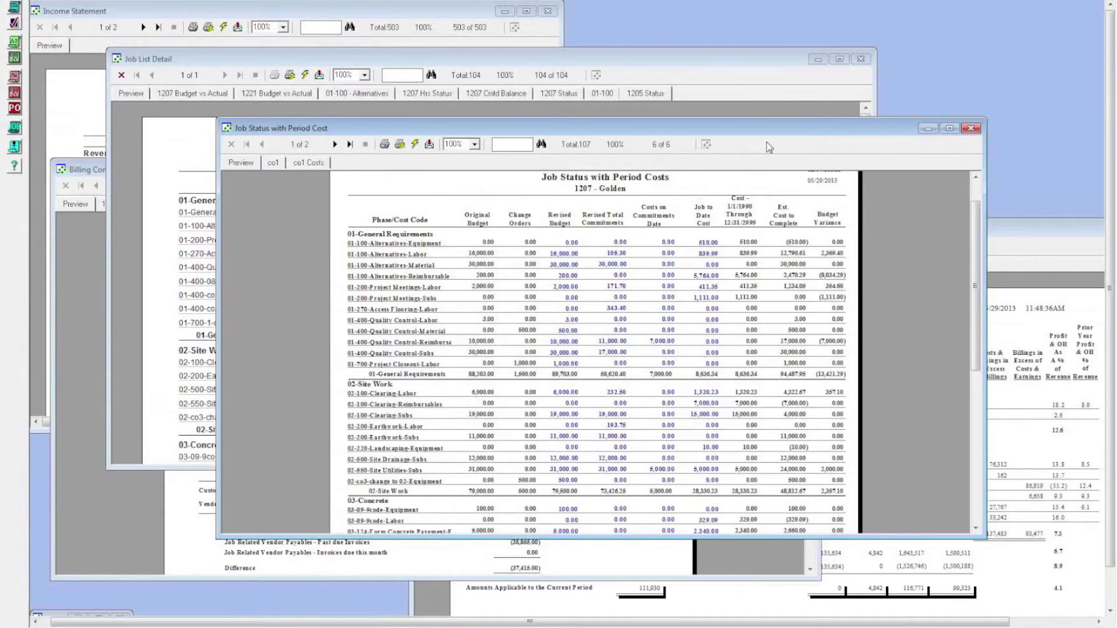
left_click(769, 68)
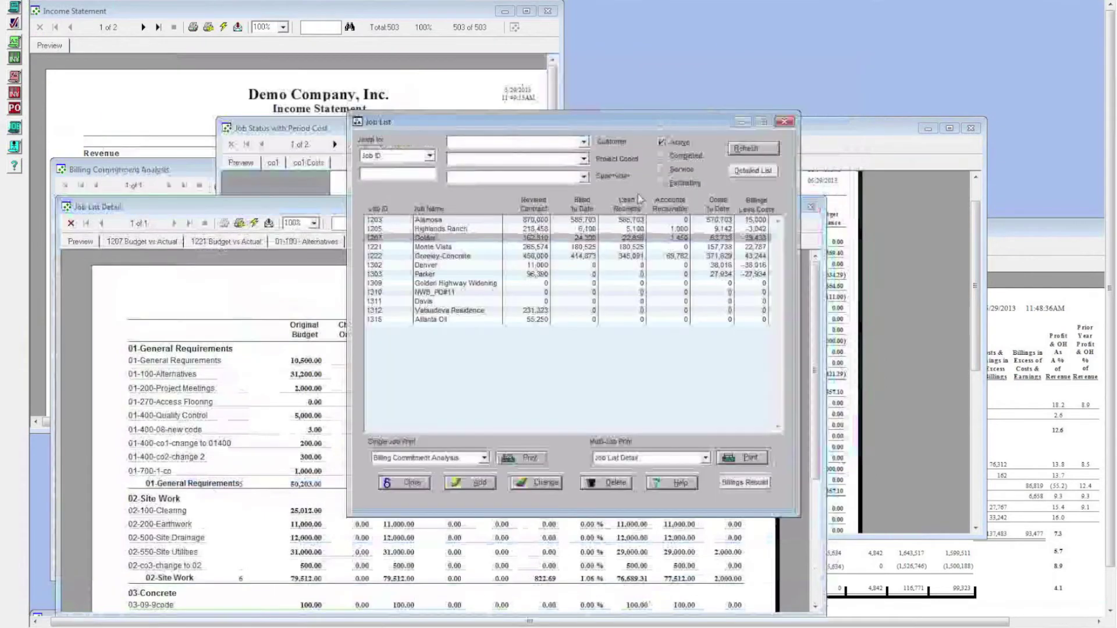
double_click(605, 239)
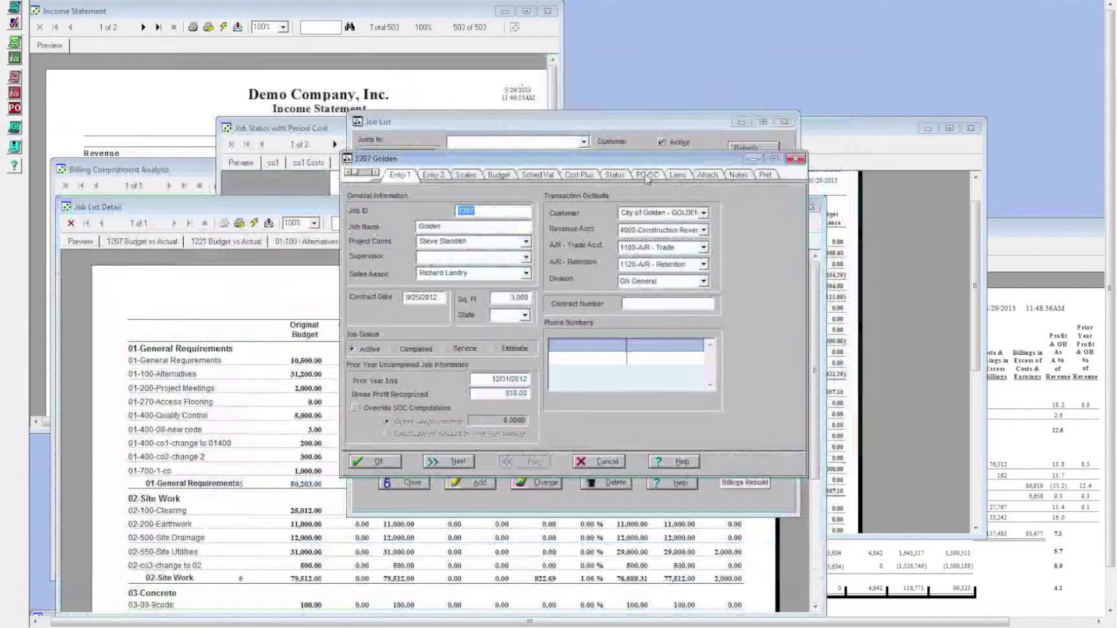
left_click(647, 175)
left_click(690, 214)
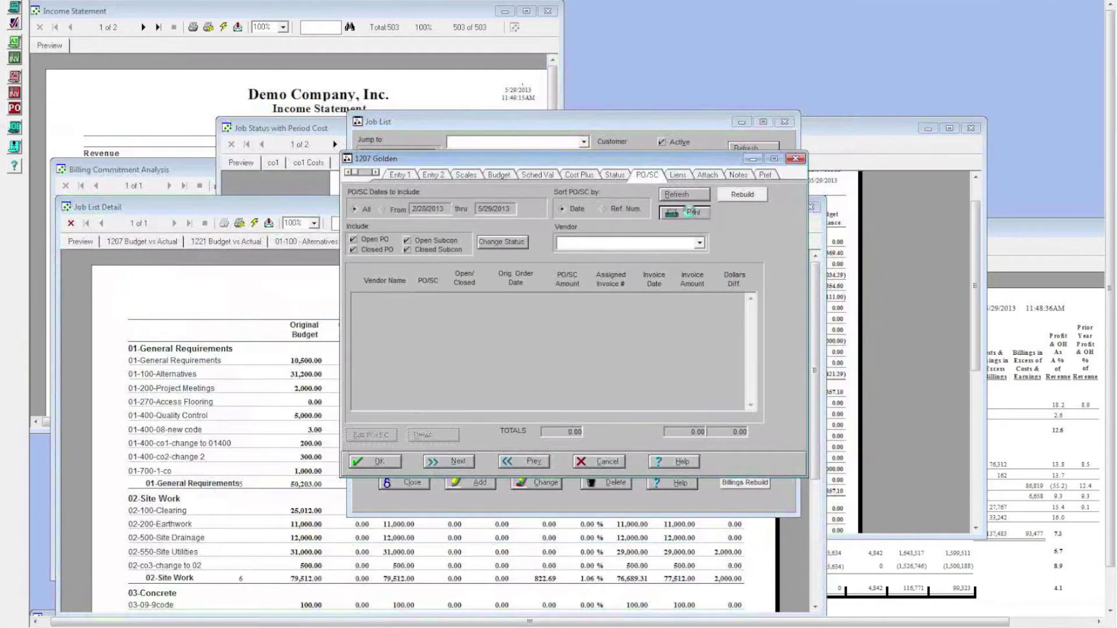
left_click(616, 426)
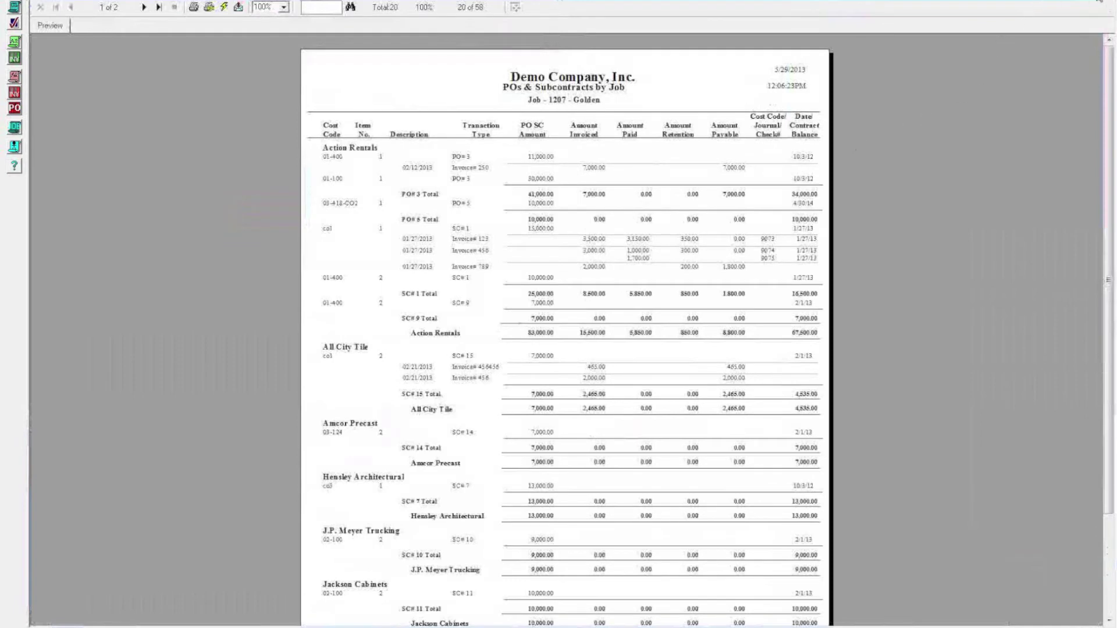
left_click(1097, 2)
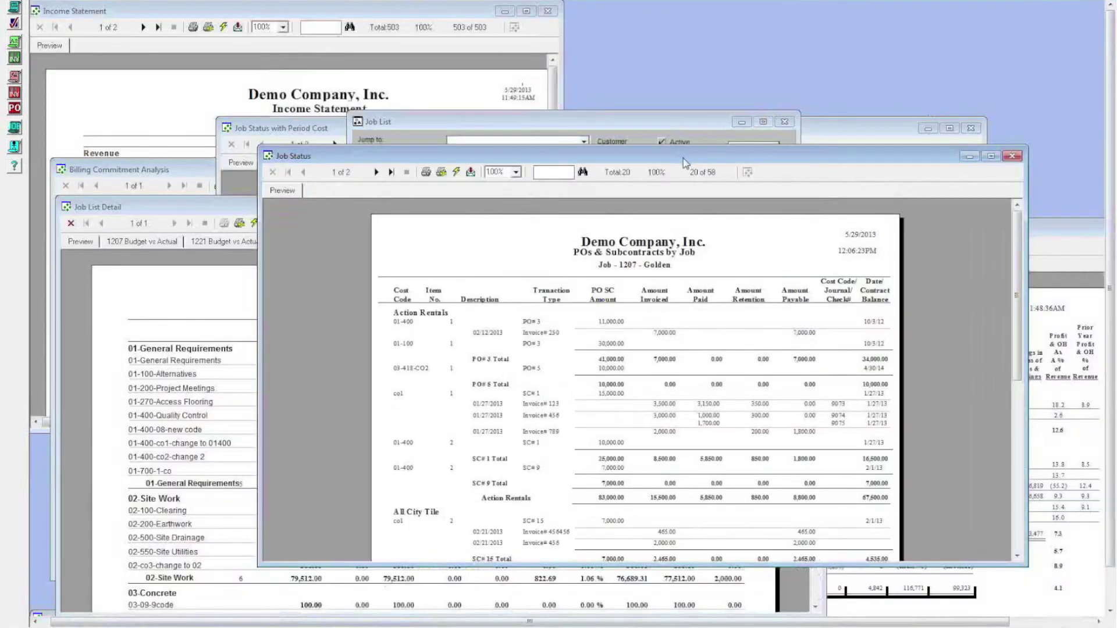
left_click_drag(684, 160, 637, 387)
Refresh job 1207's PO/SC list and examine the Rocky Mountain subcontract's lines, closing it without changes.
left_click(677, 196)
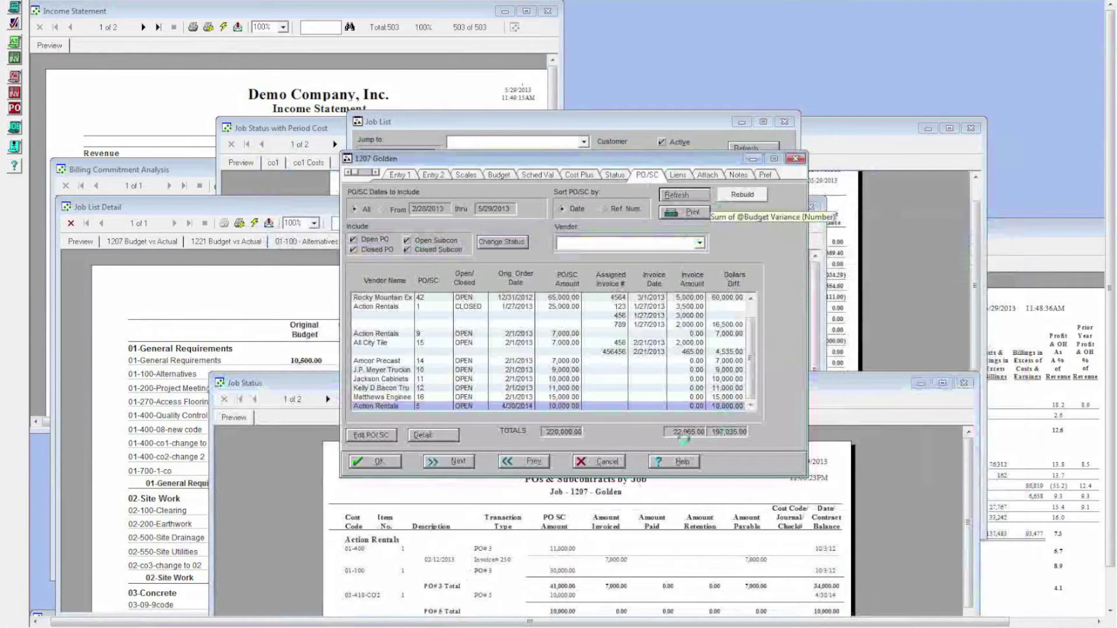
double_click(583, 298)
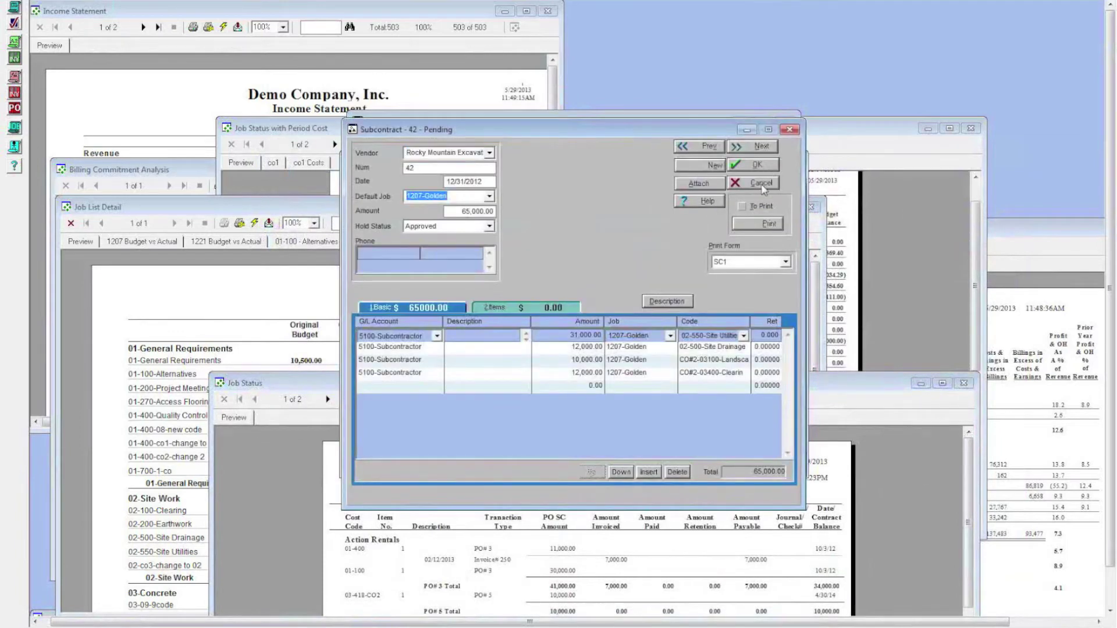
left_click(764, 187)
left_click(265, 289)
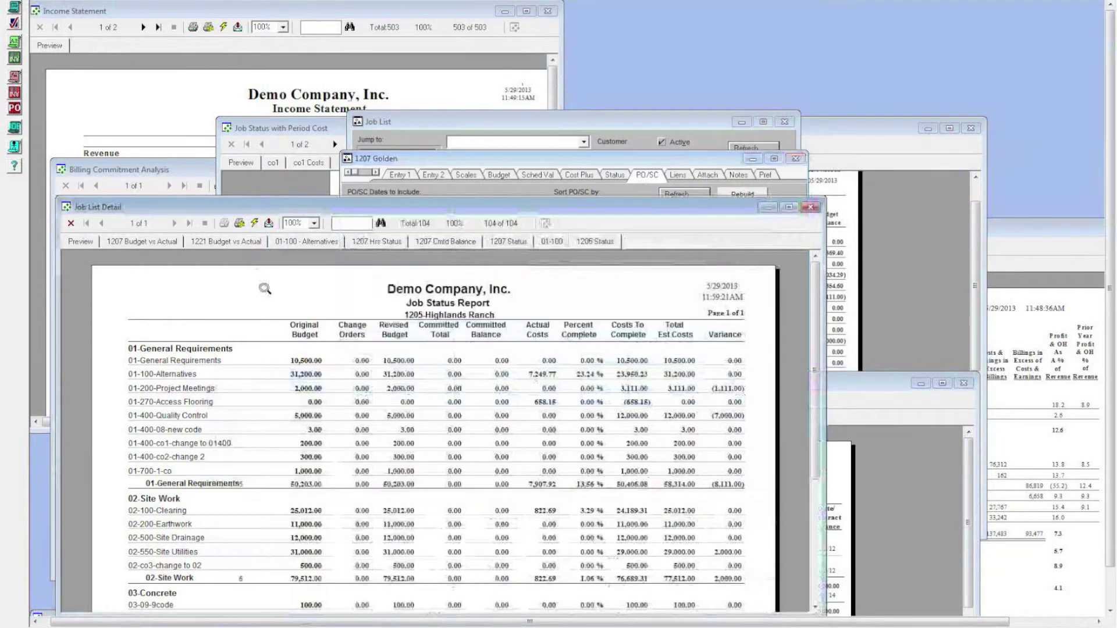
Switch to the spreadsheet and review the two options for generating committed cost transactions.
key("alt+Tab")
left_click(261, 342)
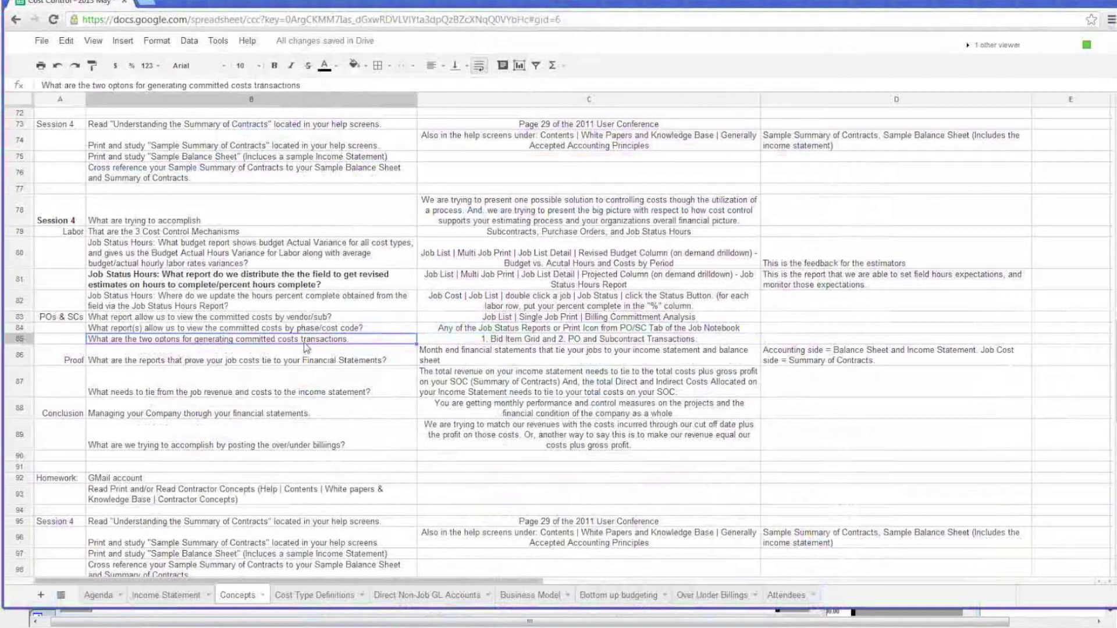
left_click(481, 342)
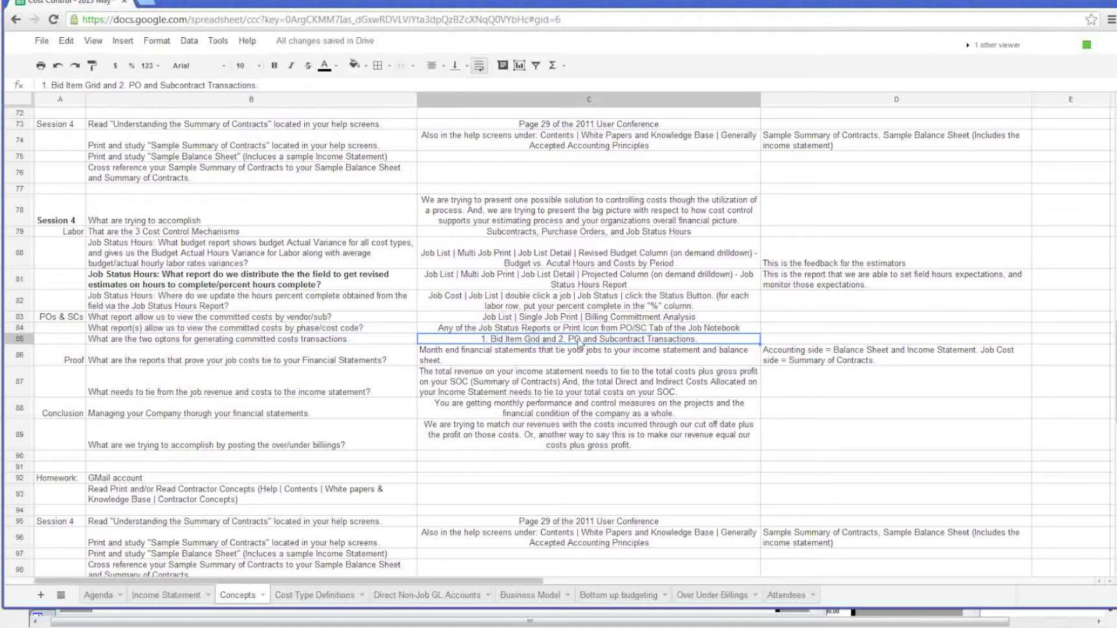
Return to TimeSuite and open a blank purchase order and a blank subcontract entry form.
key("alt+Tab")
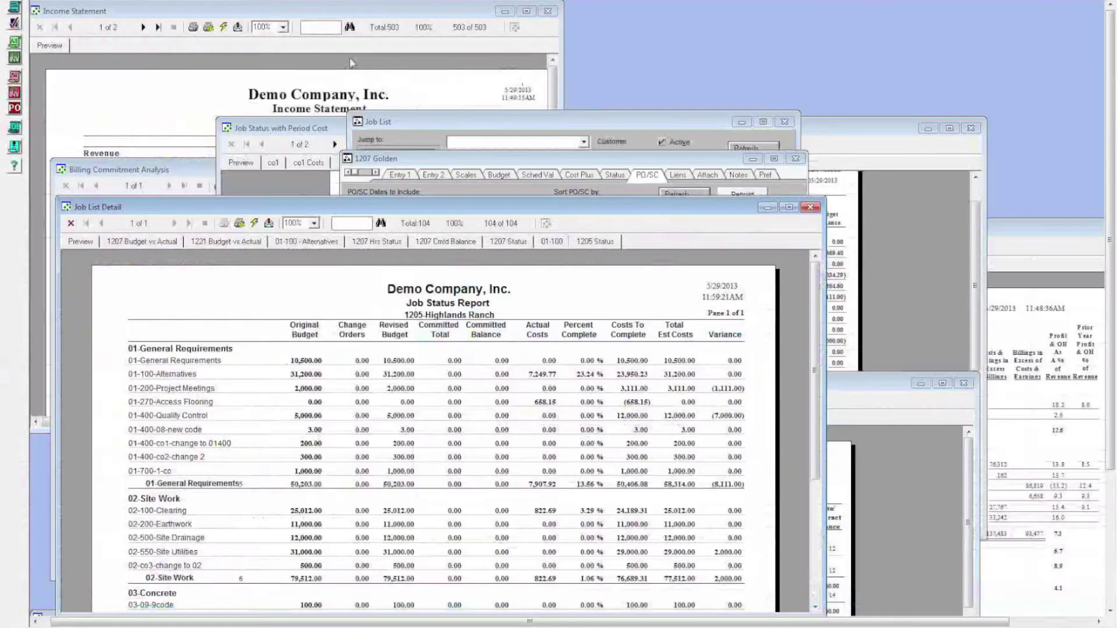
left_click(272, 2)
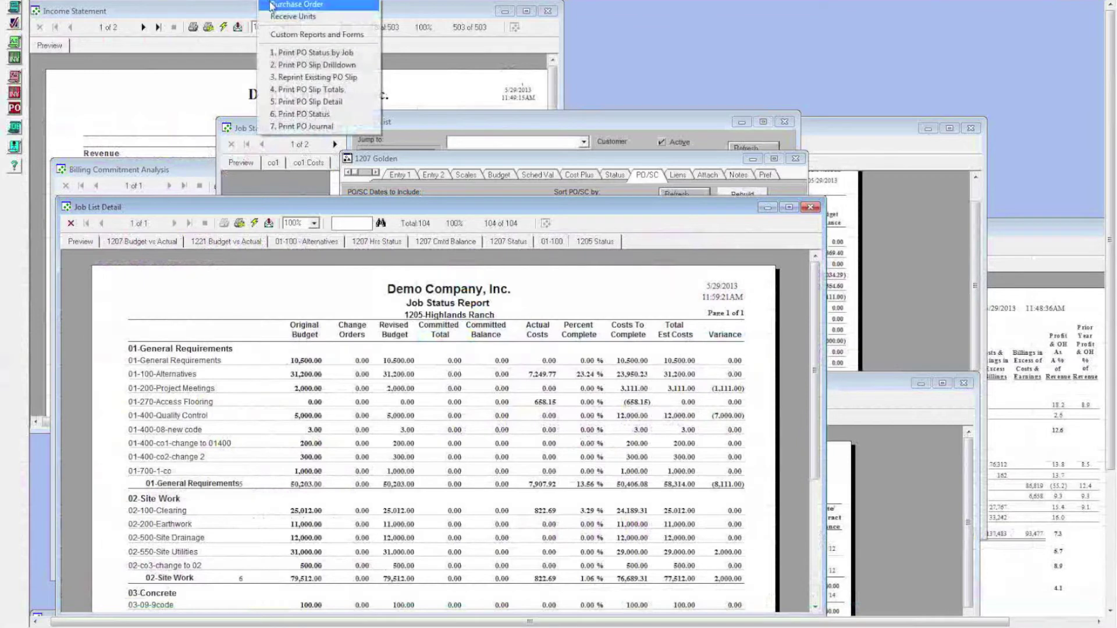
left_click(278, 5)
left_click(272, 2)
left_click(274, 7)
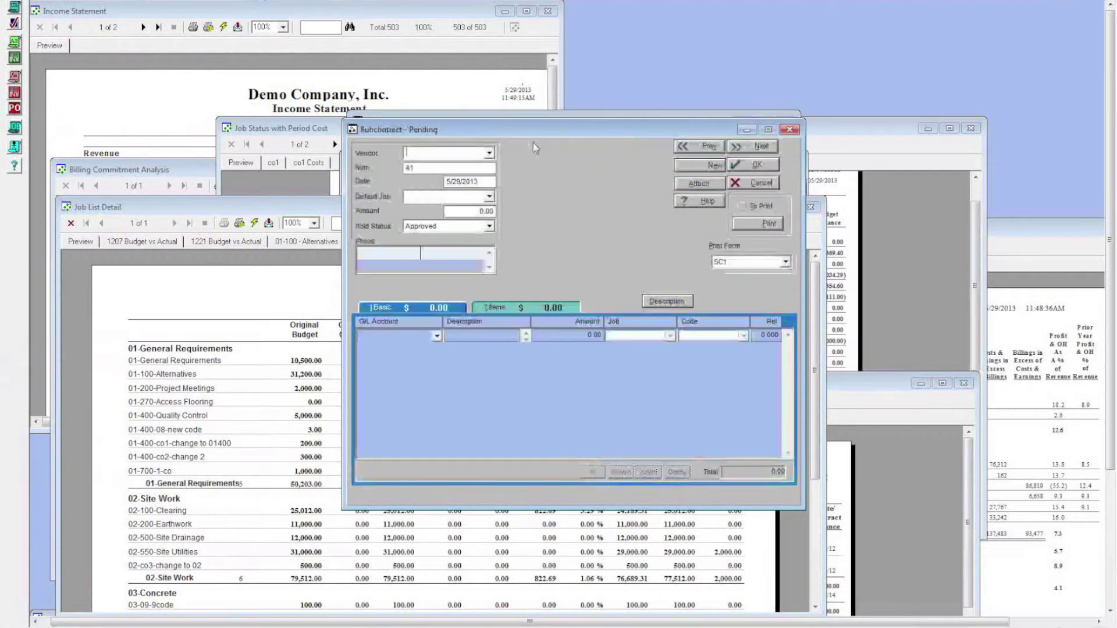
Examine the header options for customizing the subcontract screen and leave them without saving.
left_click(482, 2)
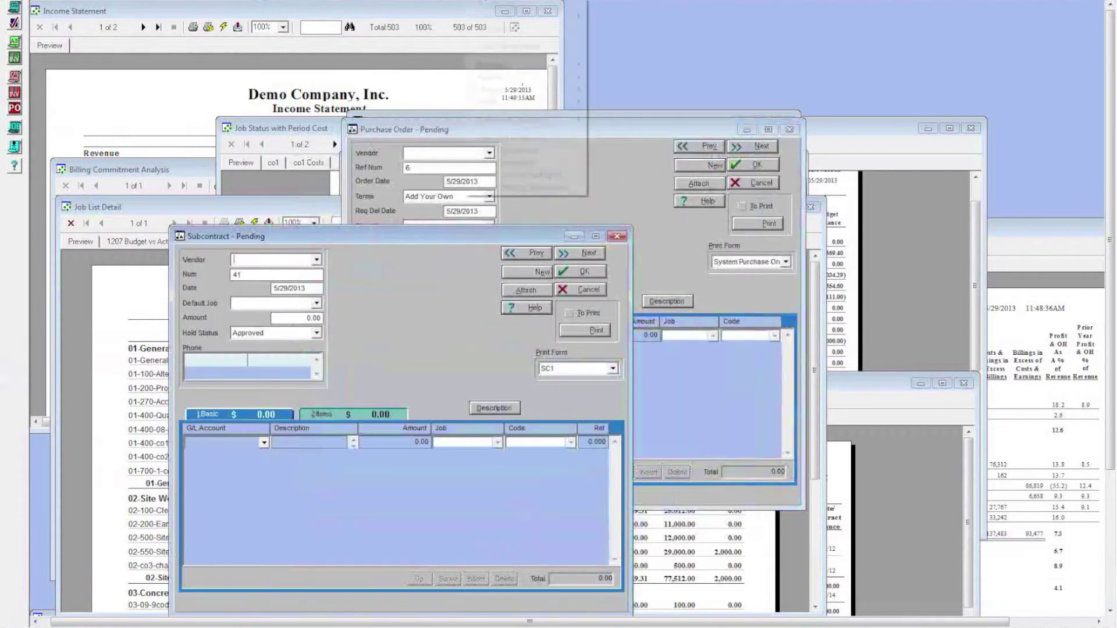
mouse_move(509, 17)
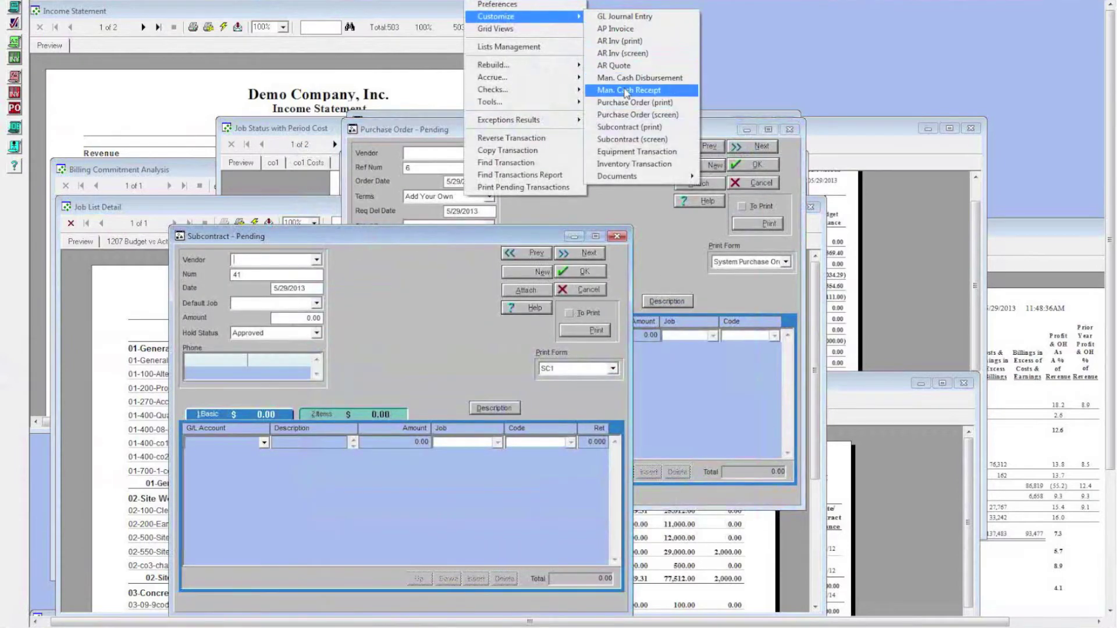
left_click(618, 140)
left_click_drag(599, 169, 746, 82)
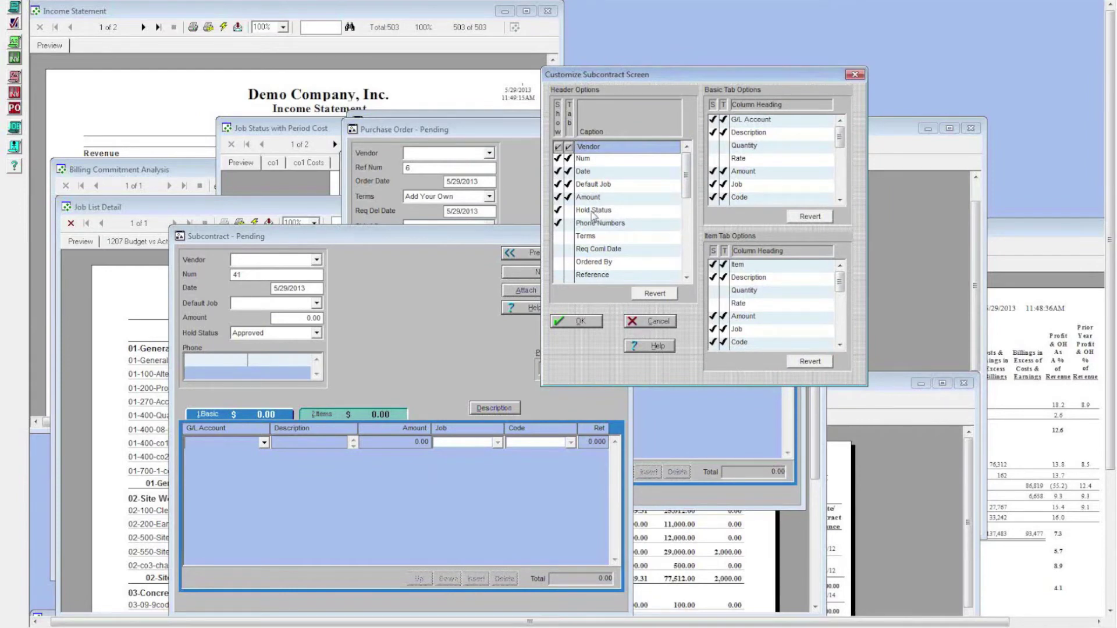
left_click(647, 320)
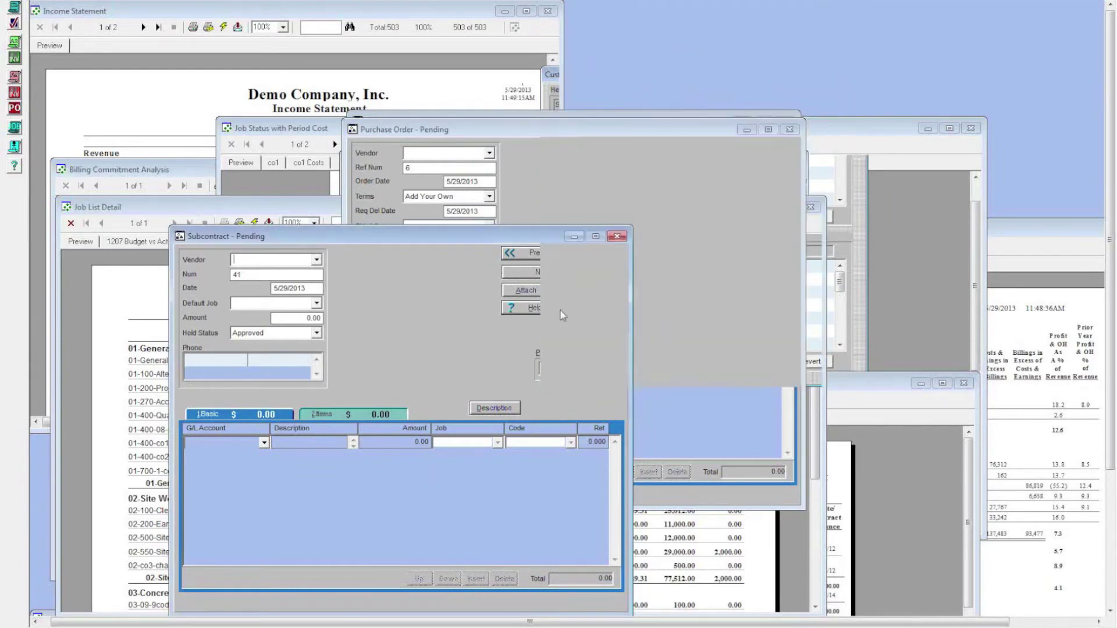
Walk through the blank subcontract's header fields to check the order in which the cursor visits them.
key("Tab")
key("Tab")
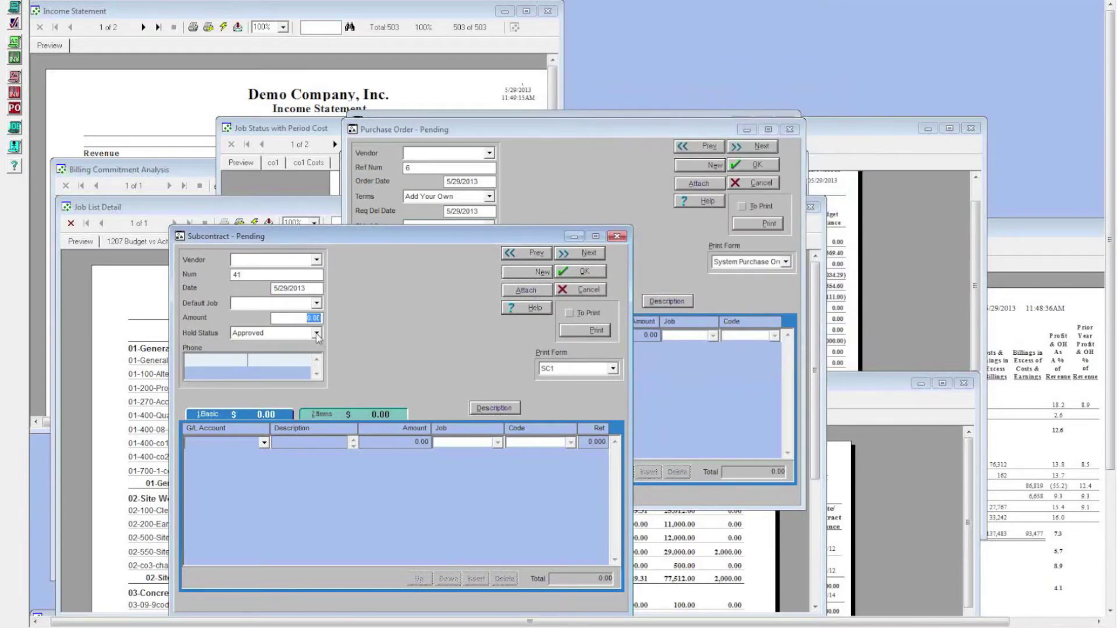
key("Tab")
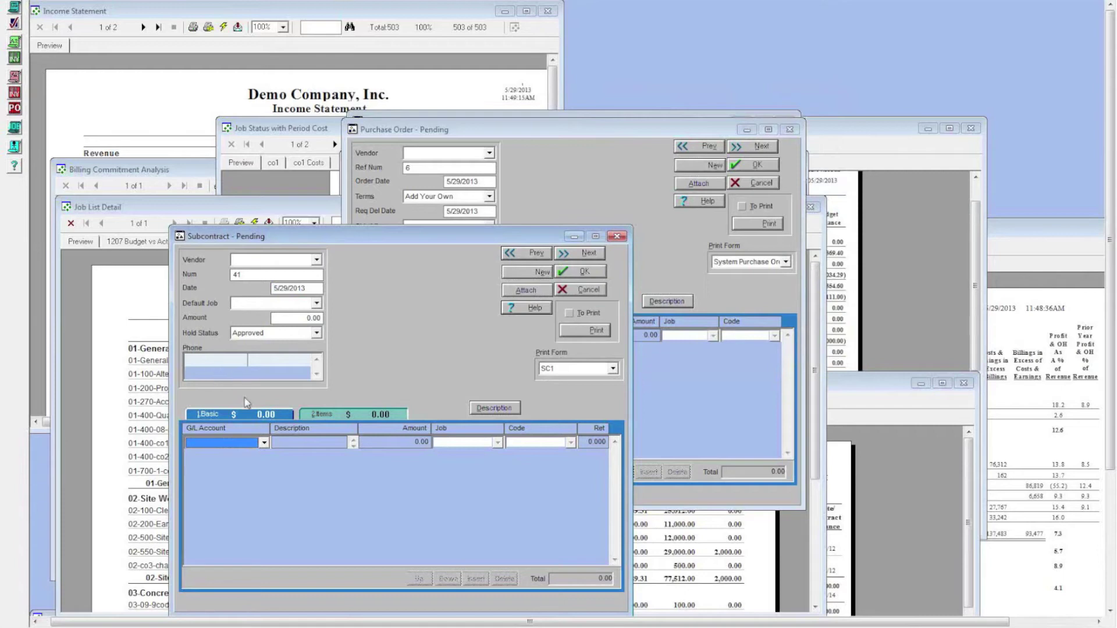
Reopen the subcontract screen customization and compare its Hold Status tab setting and Basic Tab columns with the entry form.
left_click(477, 2)
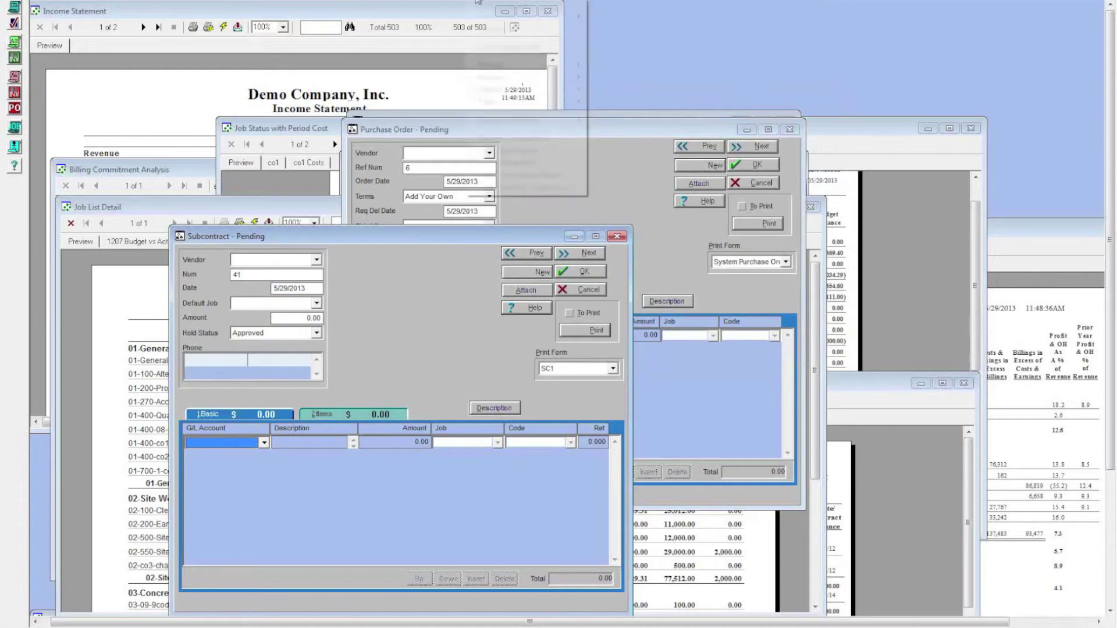
mouse_move(495, 17)
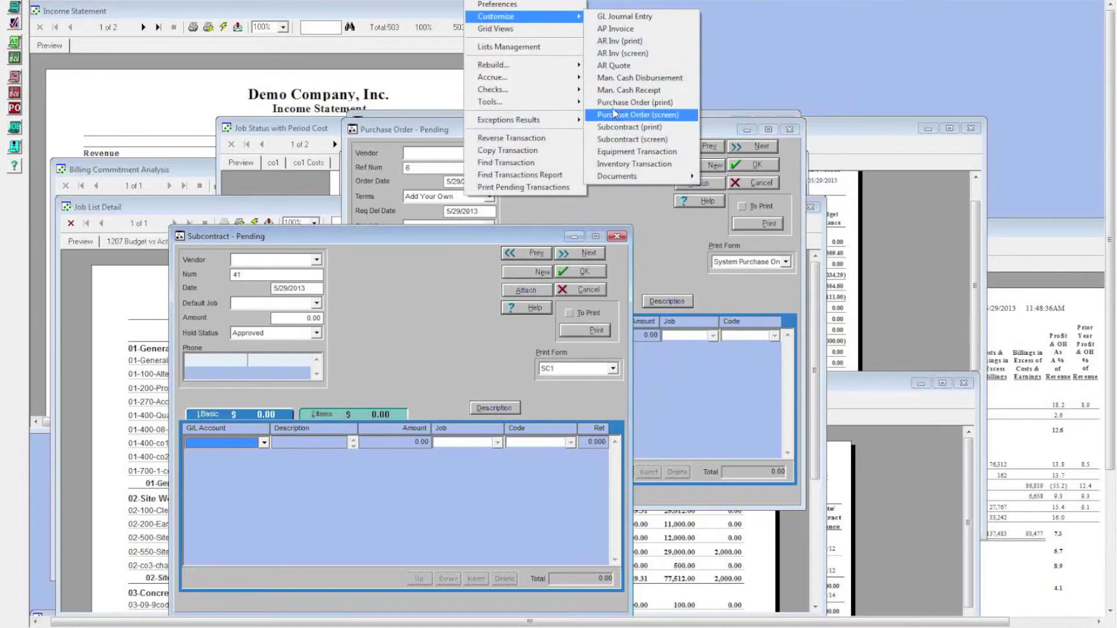
left_click(616, 138)
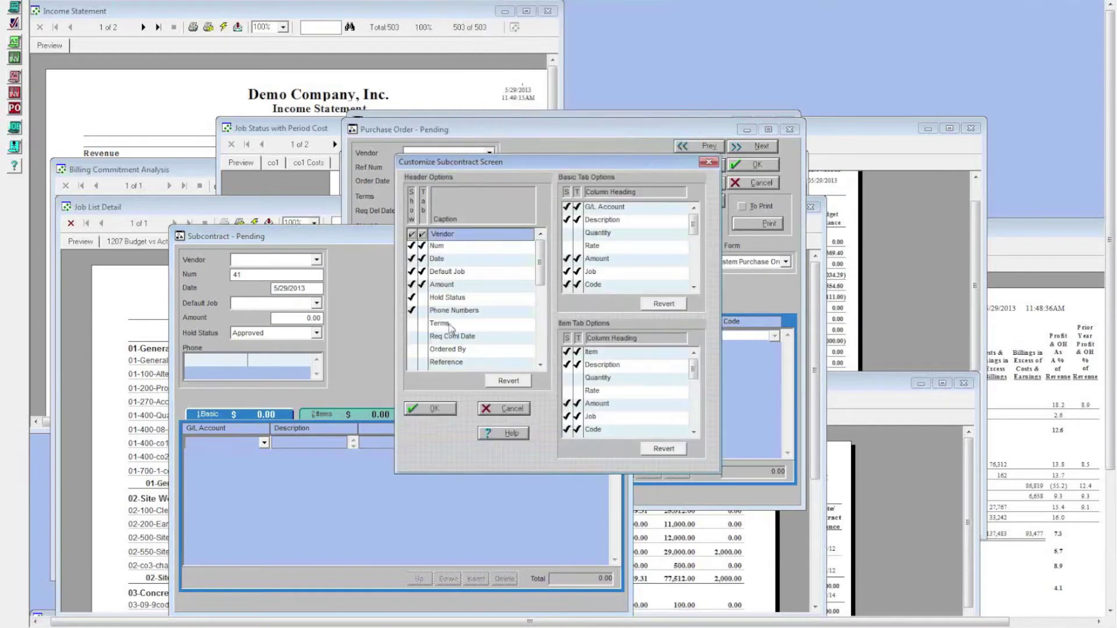
left_click(423, 299)
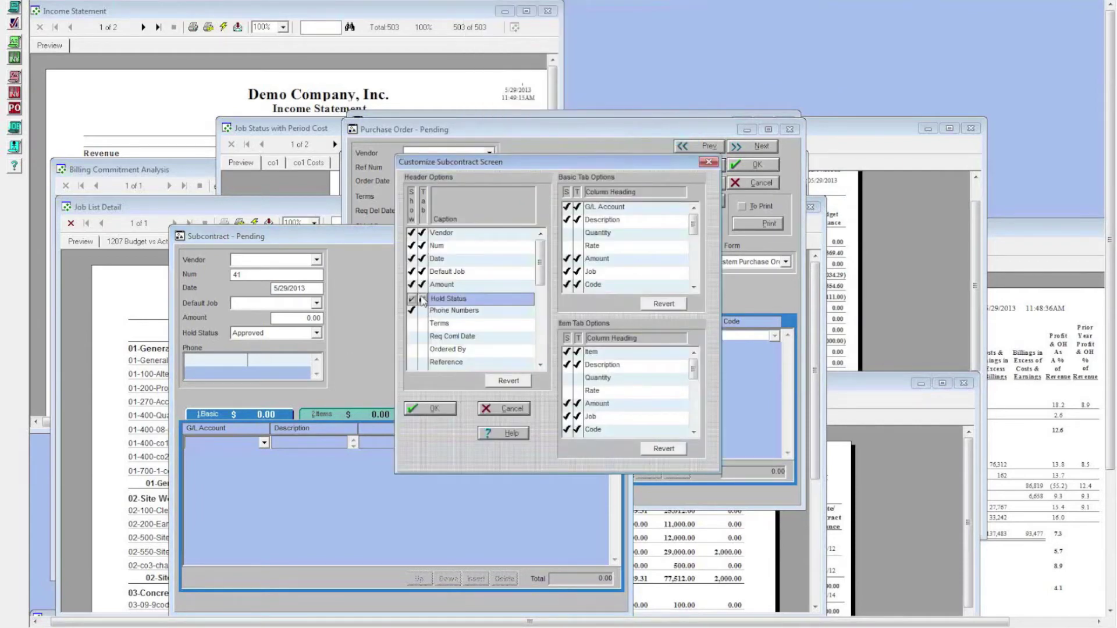
mouse_move(540, 267)
left_mouse_down()
mouse_move(540, 343)
mouse_move(542, 256)
left_mouse_up()
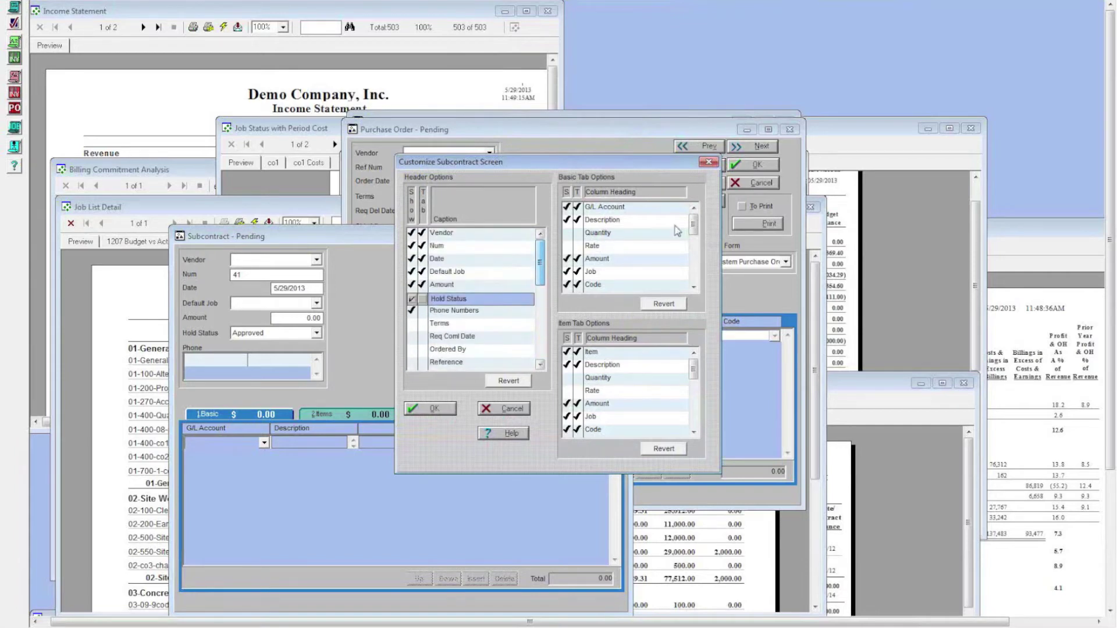
left_click_drag(698, 227, 704, 199)
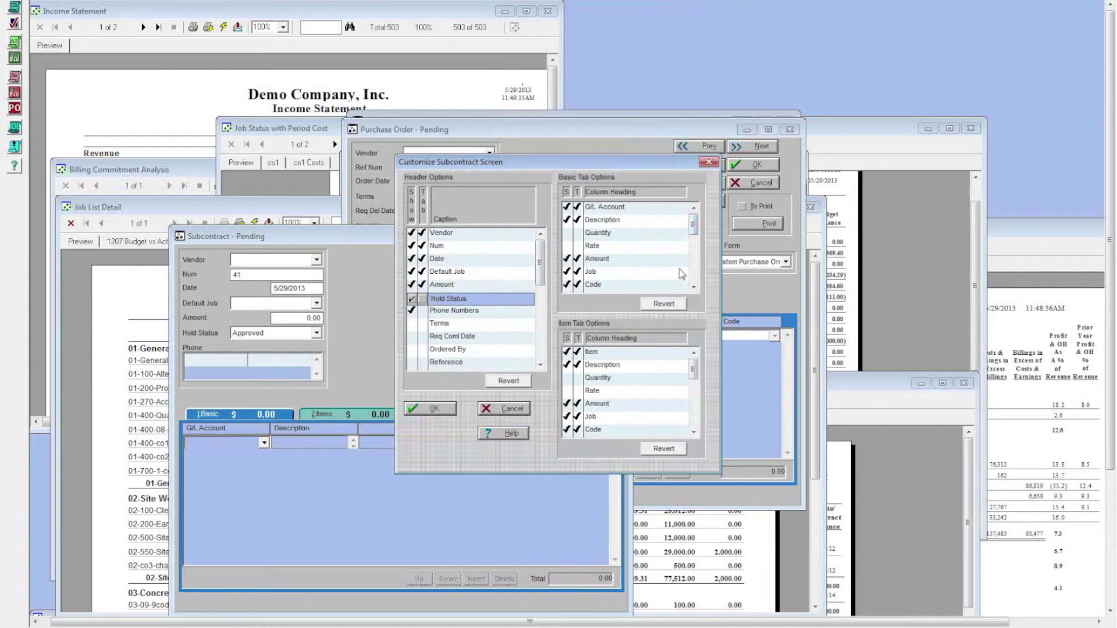
left_click(694, 286)
left_click(693, 286)
left_click(694, 287)
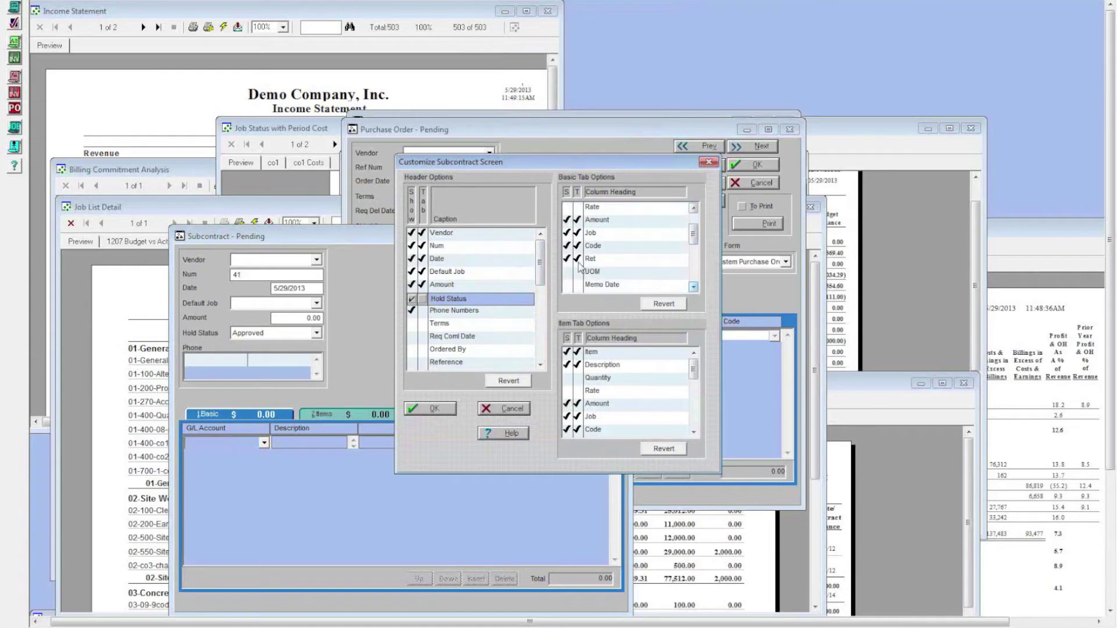
left_click_drag(674, 165, 814, 25)
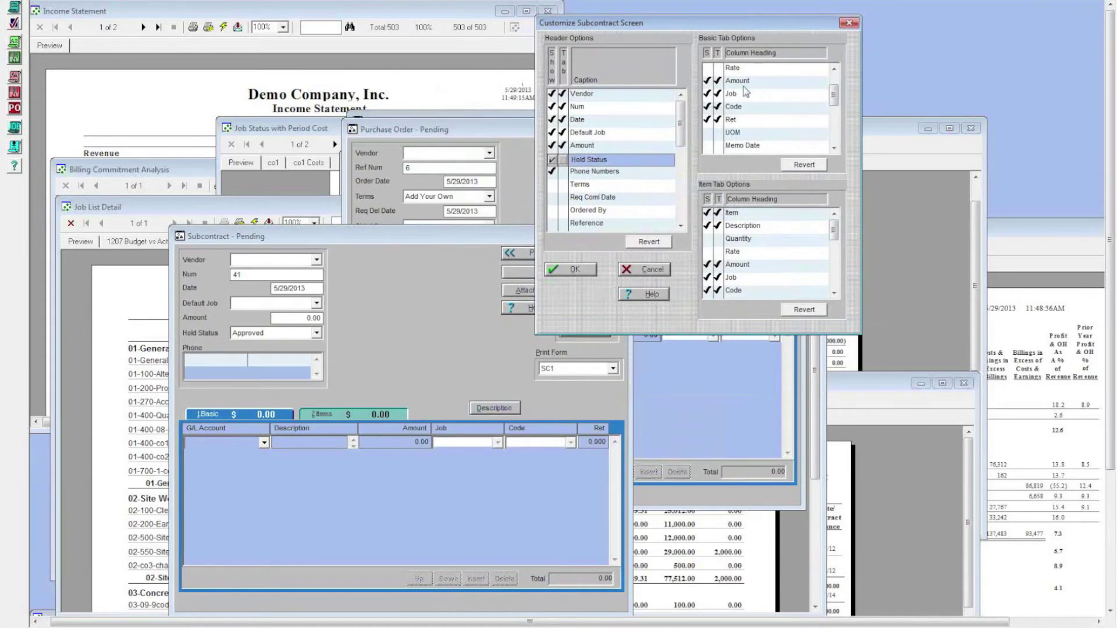
Cancel the screen customization and discard the blank subcontract and purchase order.
left_click(119, 209)
left_click(626, 269)
left_click(580, 289)
left_click(759, 185)
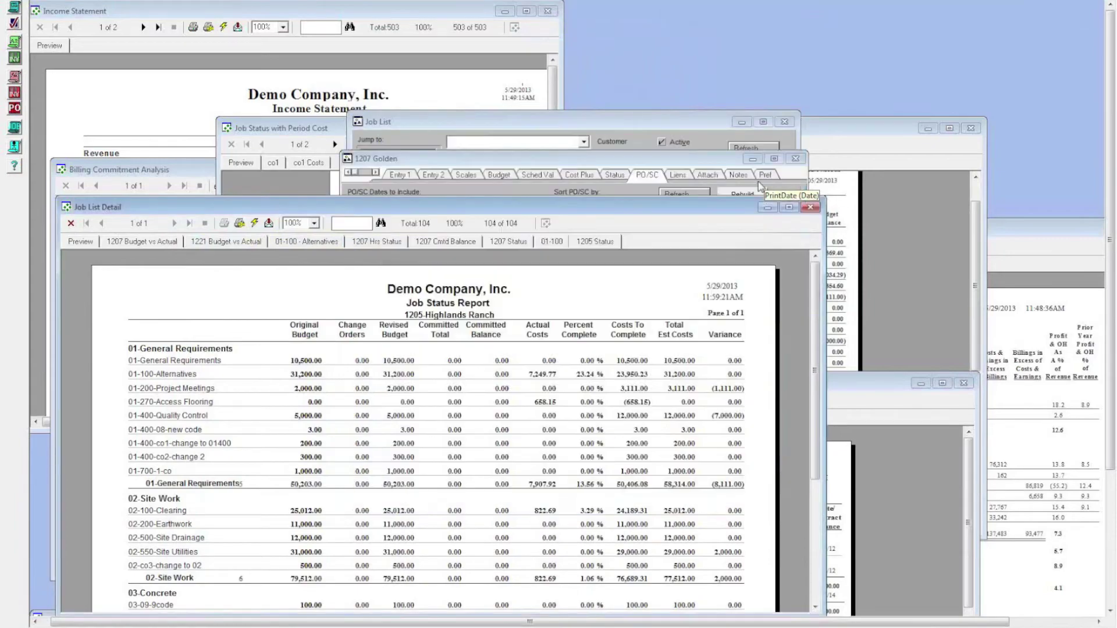
Switch to the Google Sheets cost control spreadsheet and review the row 86 Proof question, its answer and the accounting side note.
key("alt+Tab")
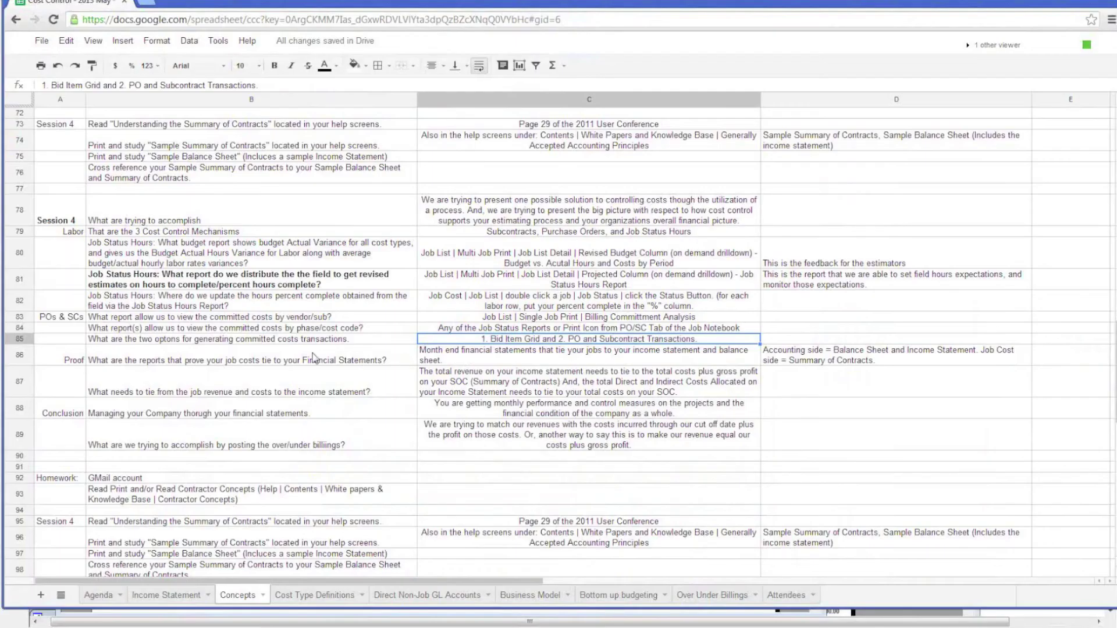
left_click(314, 359)
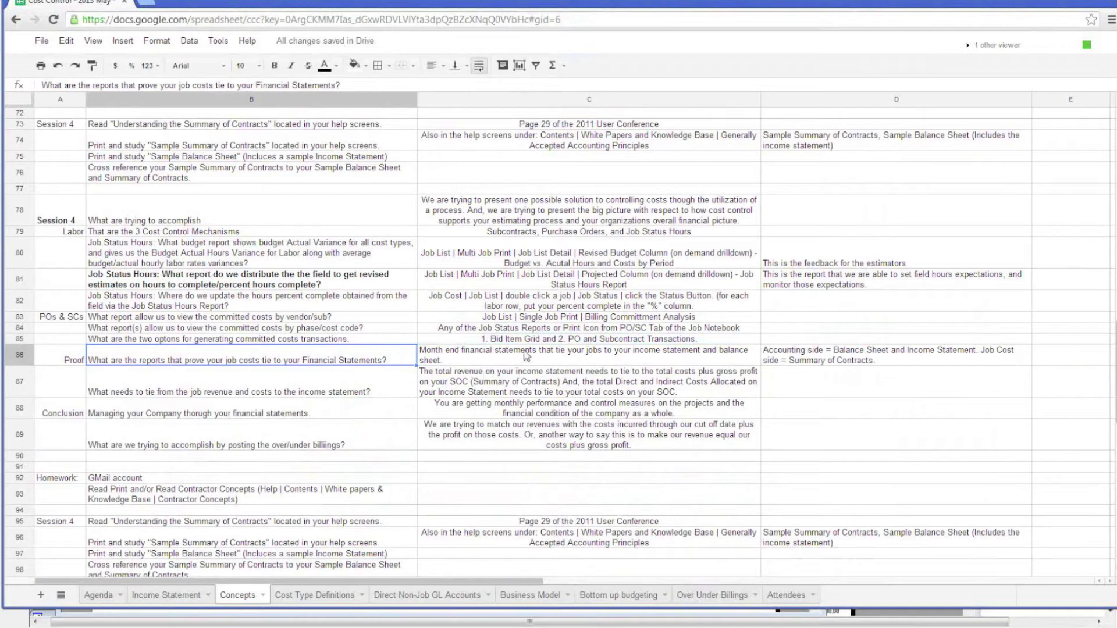
left_click(526, 355)
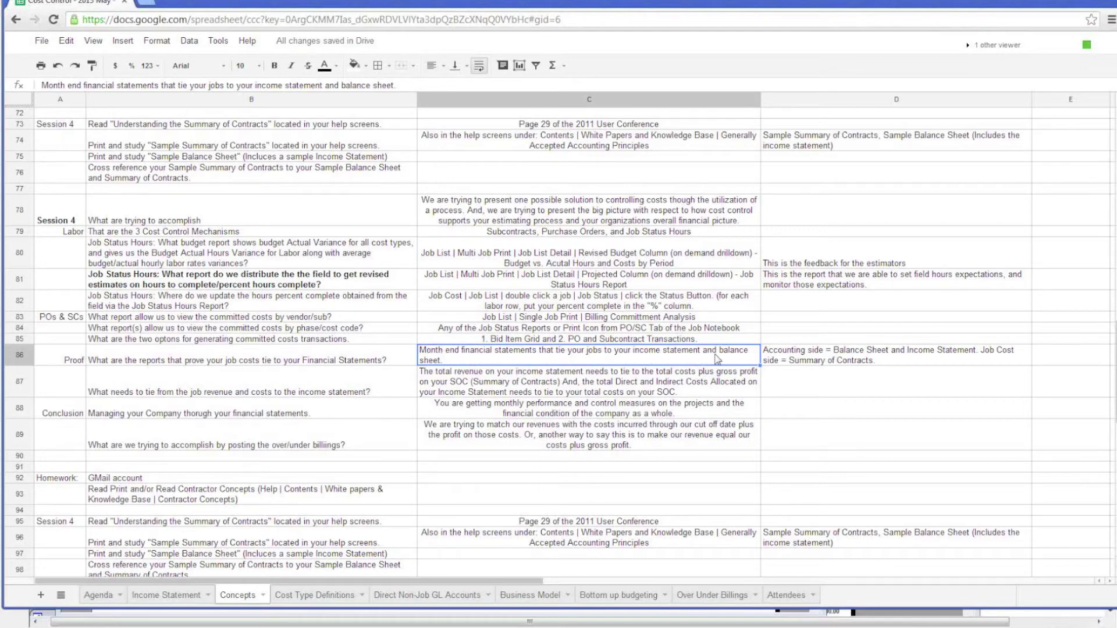
double_click(597, 359)
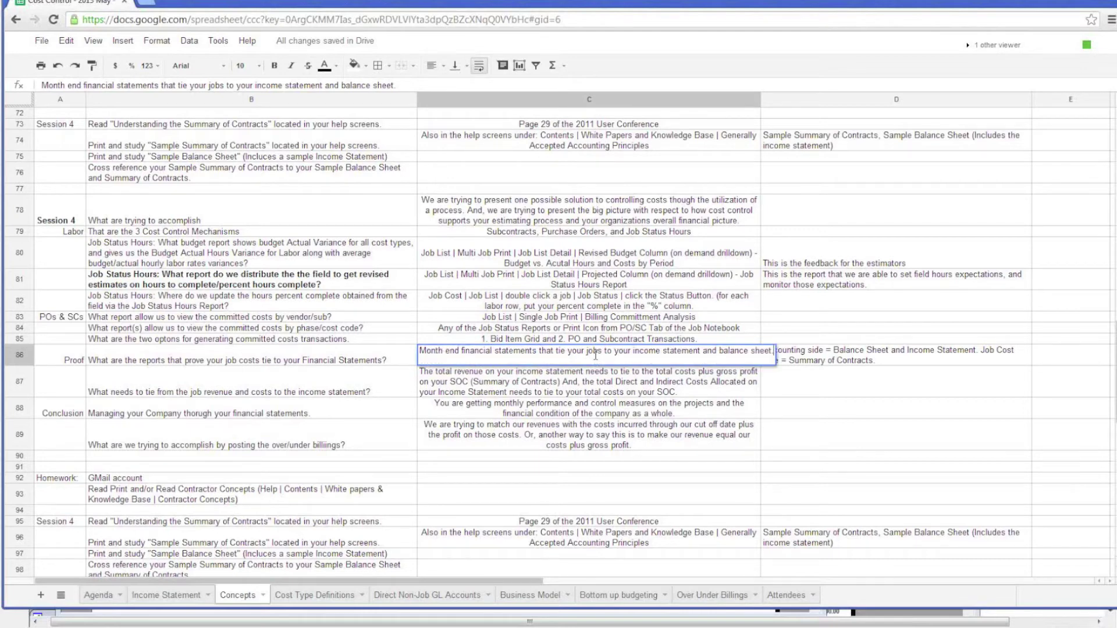
left_click(870, 359)
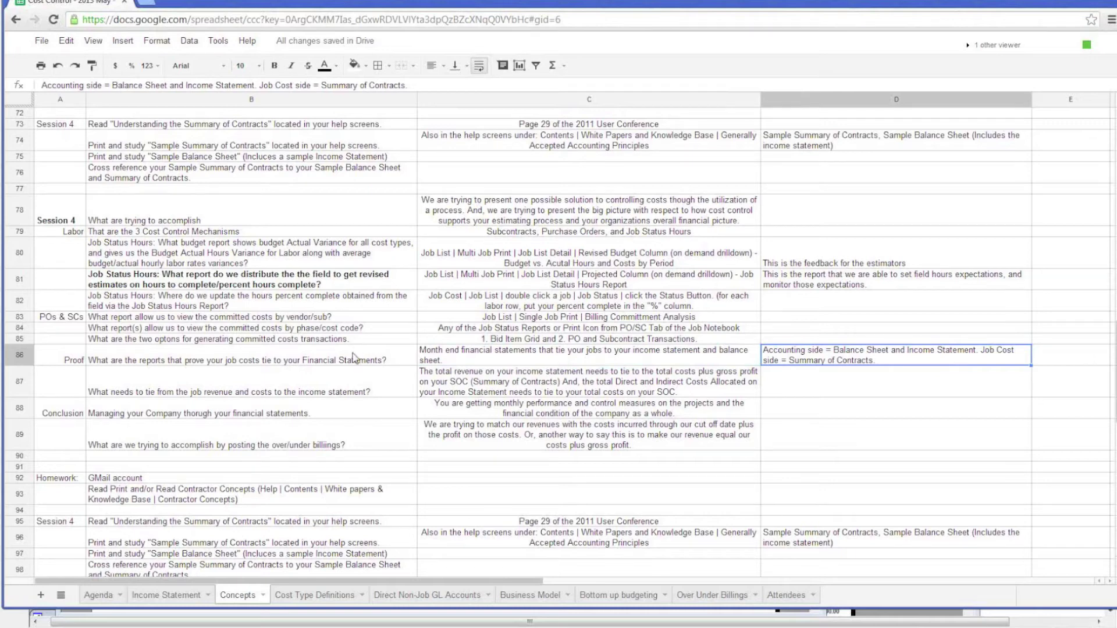
Review the row 87 question and answer on tying job revenue and costs to the income statement.
key("alt+Tab")
left_click(189, 385)
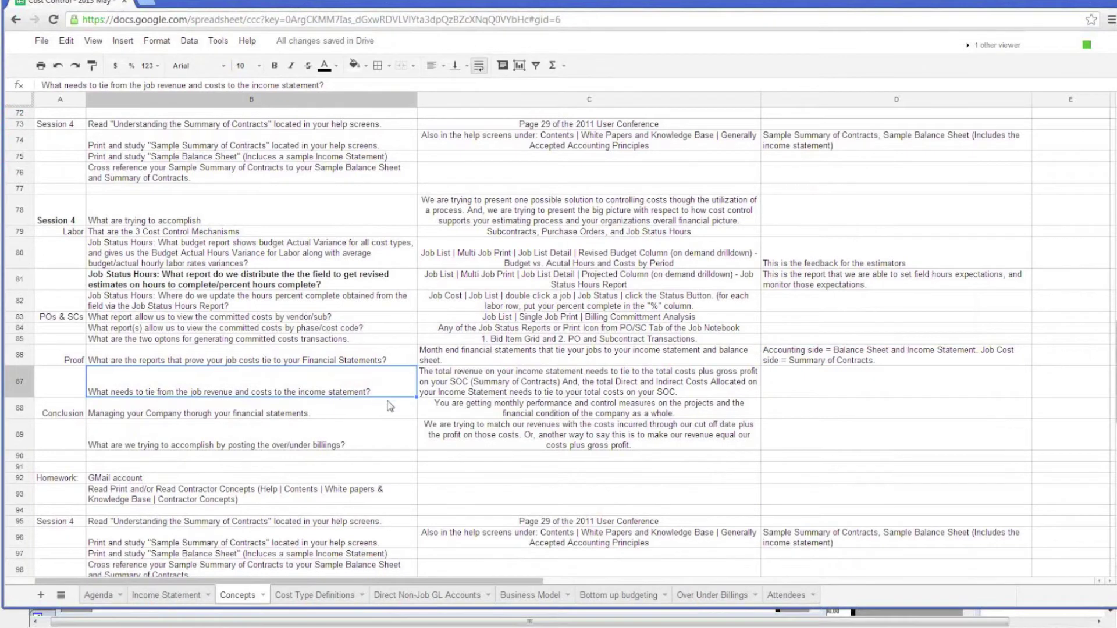
left_click(443, 379)
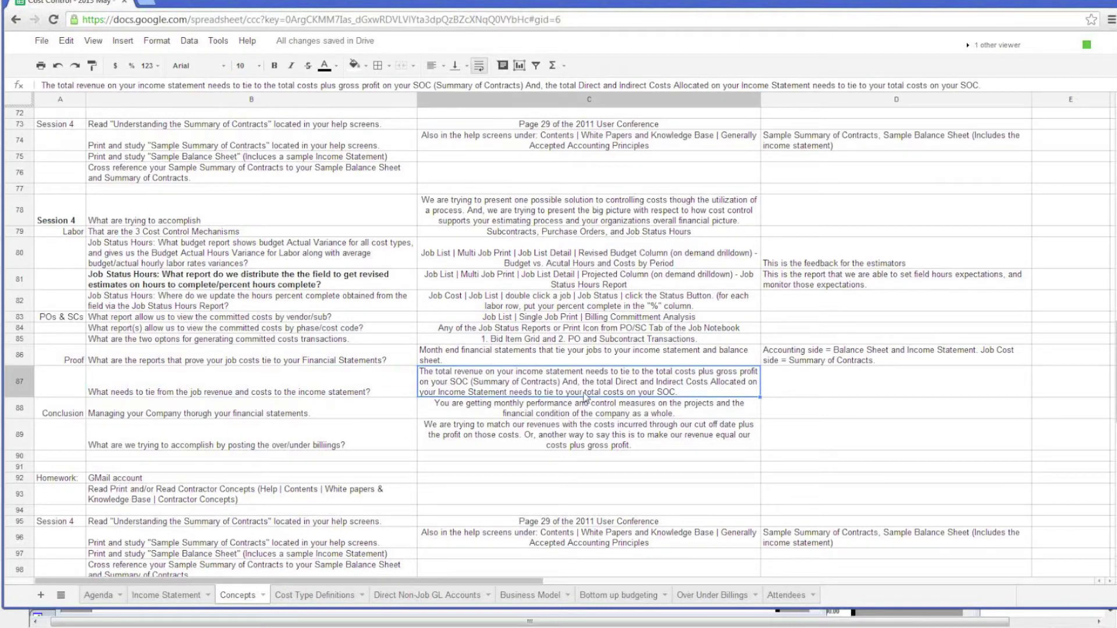
Switch to TimeSuite Toolbox to compare the Income Statement with the Summary of Contracts report, and close the Toolbox Help window.
key("alt+Tab")
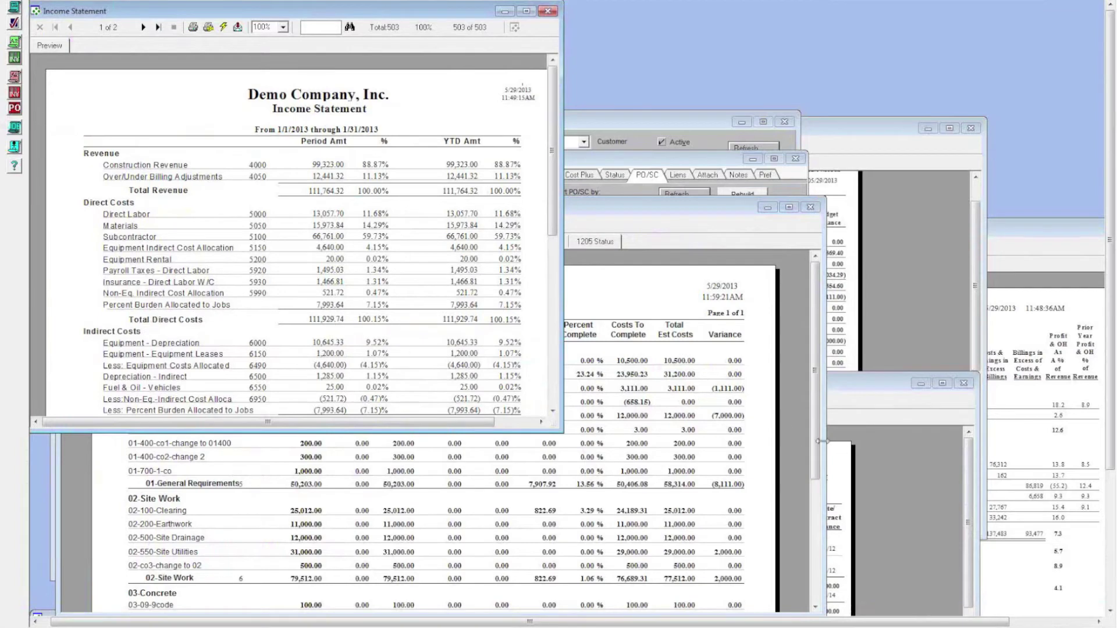
left_click(1006, 339)
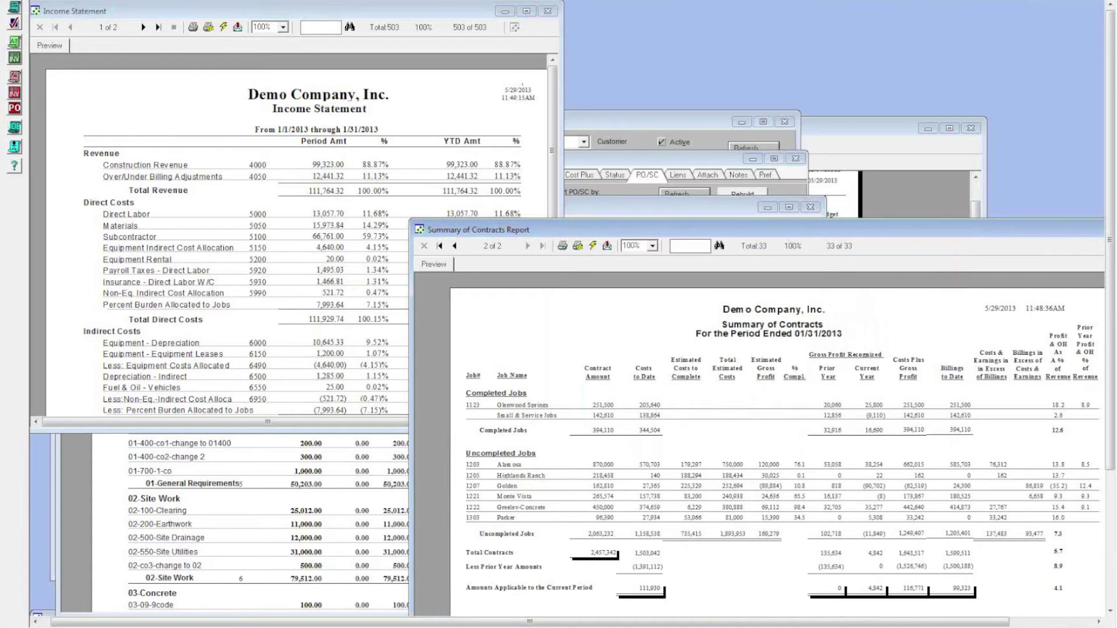
mouse_move(303, 626)
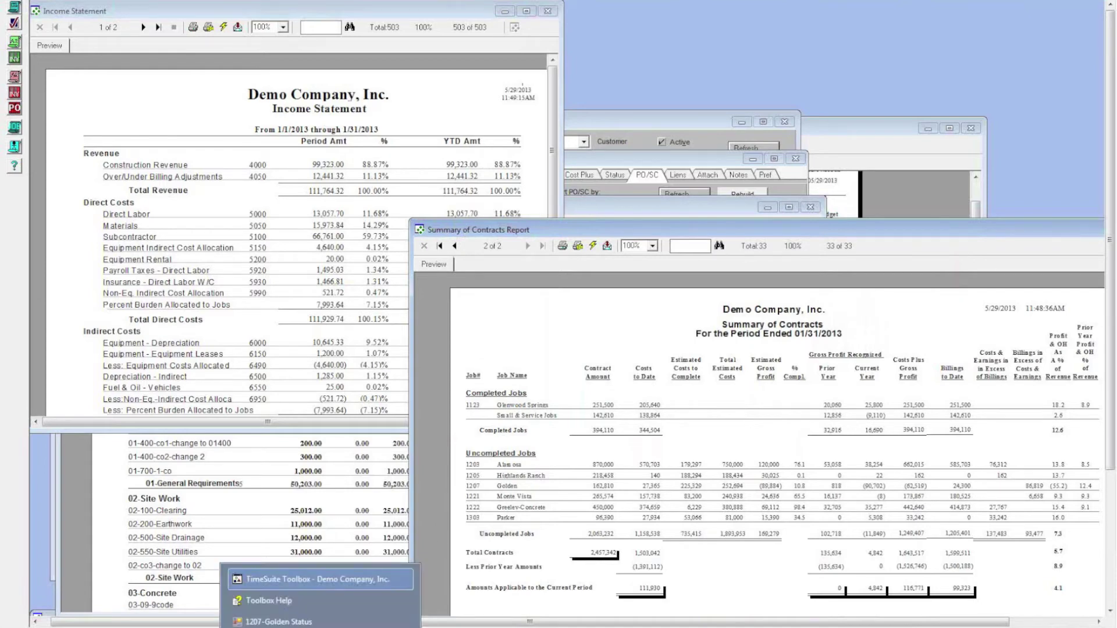
left_click(301, 603)
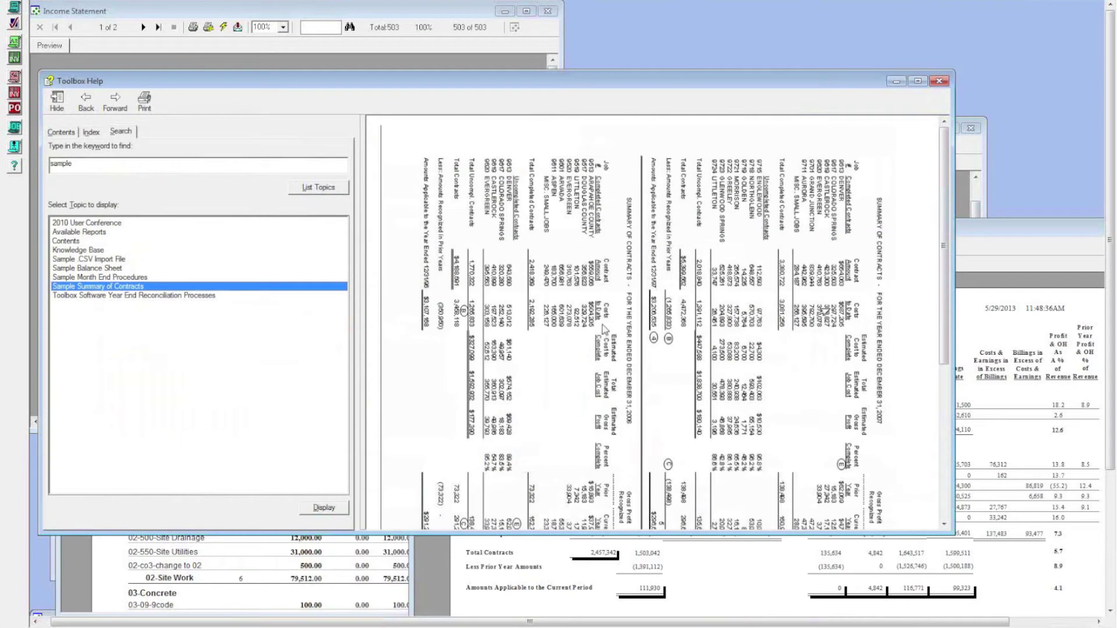
key("alt+F4")
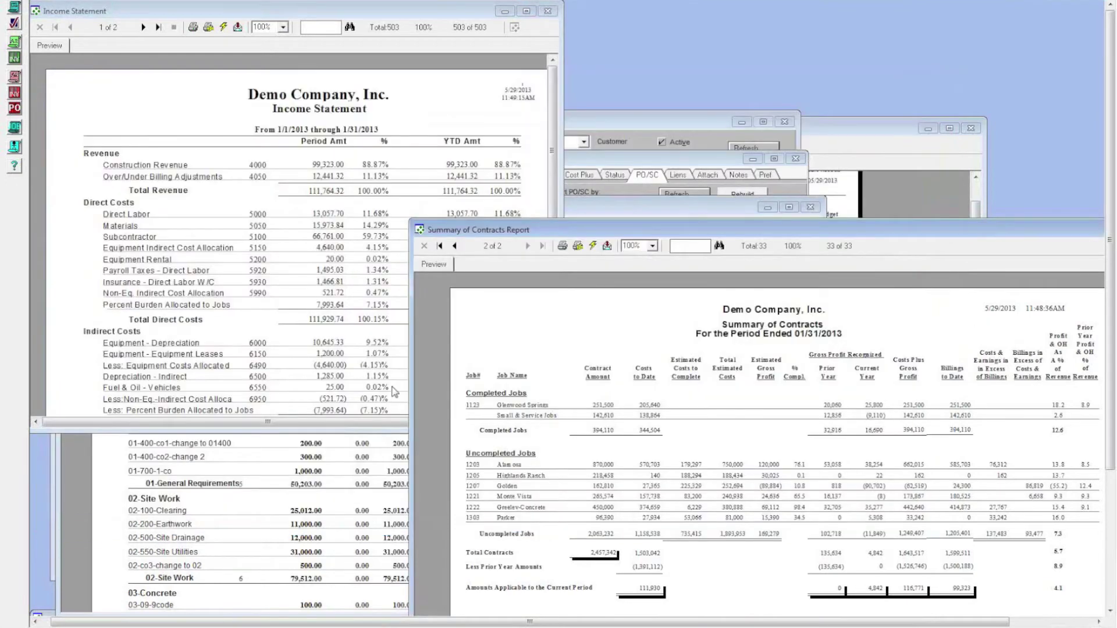
Return to the Google Sheets spreadsheet and review the row 88 Conclusion on managing the company through its financial statements.
key("alt+Tab")
key("alt+Tab")
key("alt+Tab")
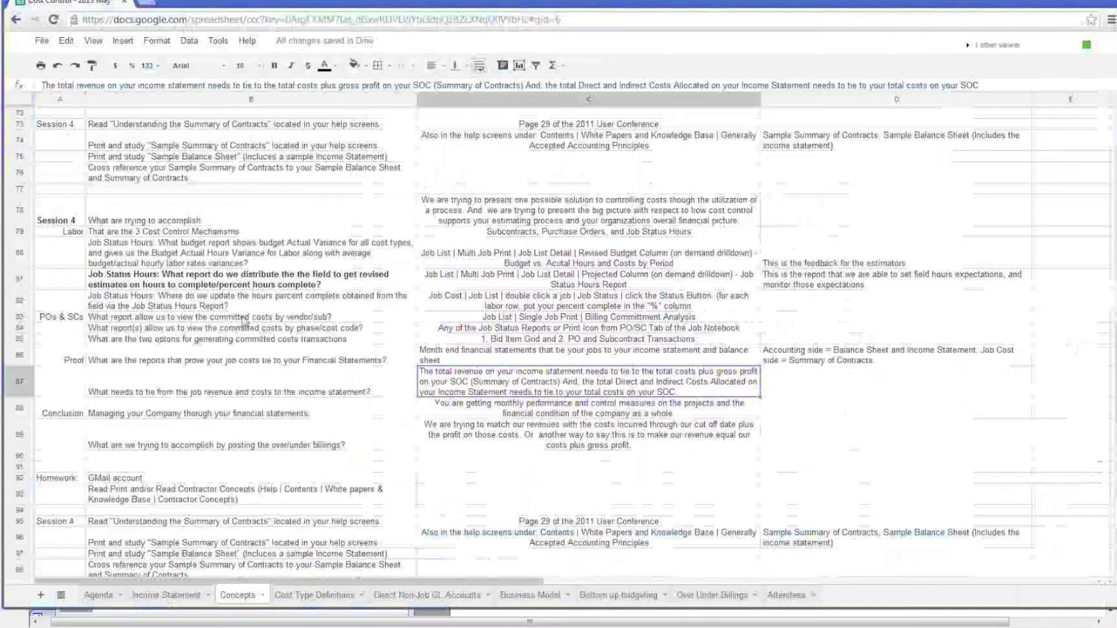
left_click(194, 415)
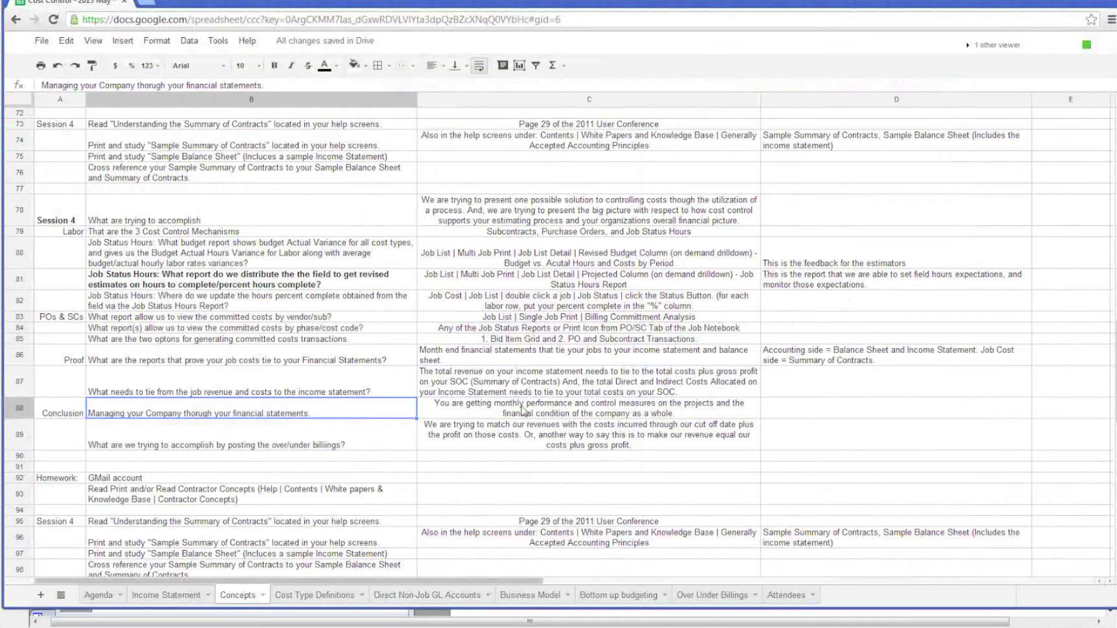
left_click(522, 410)
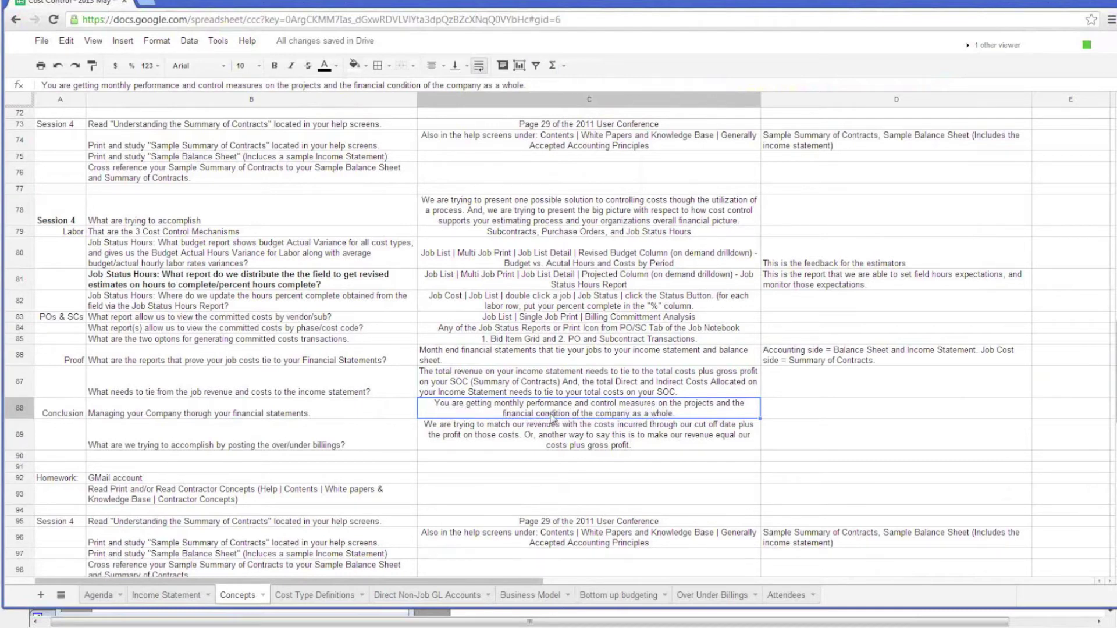
left_click(780, 413)
left_click(733, 413)
left_click(406, 413)
left_click(500, 417)
left_click(307, 413)
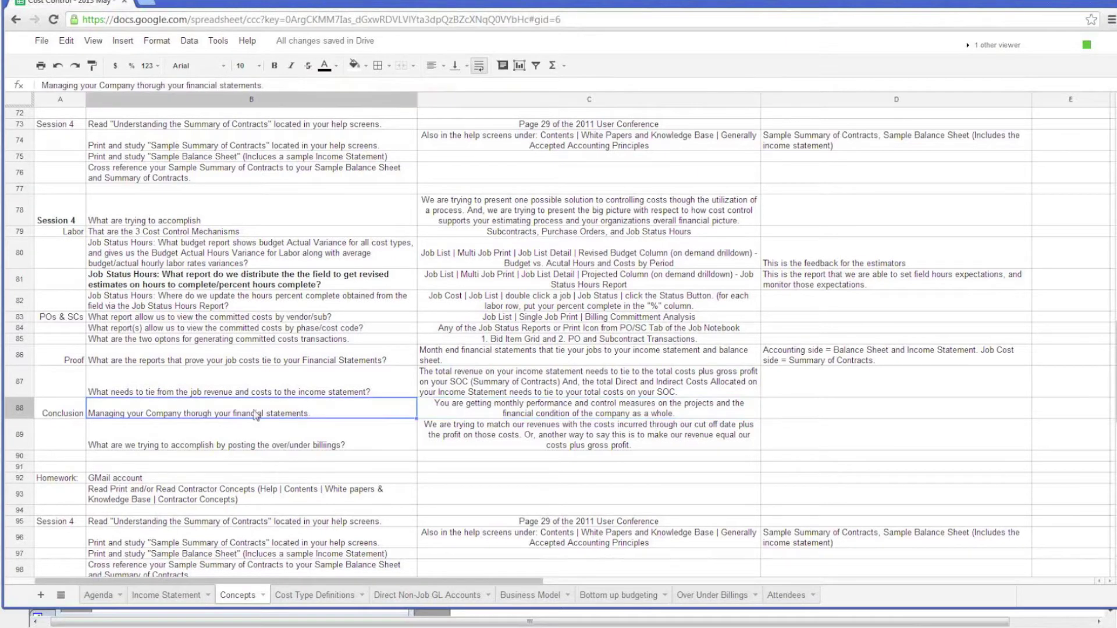
Review the Conclusion questions and answers in rows 88 and 89 of the Concepts sheet.
left_click(461, 414)
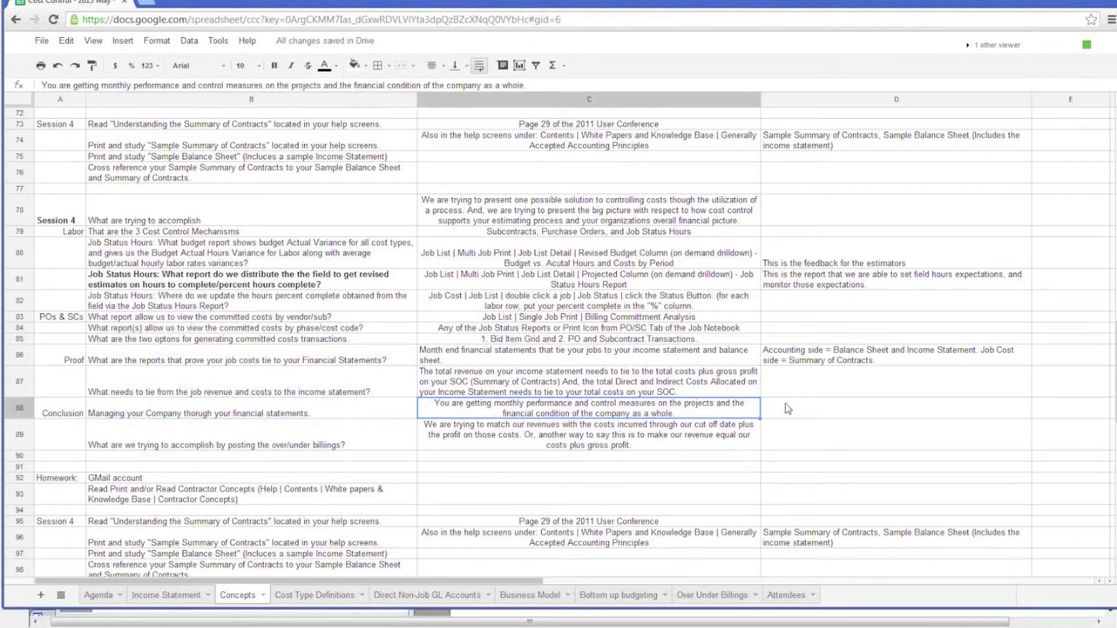
left_click(790, 409)
left_click(634, 417)
left_click(360, 434)
left_click(507, 429)
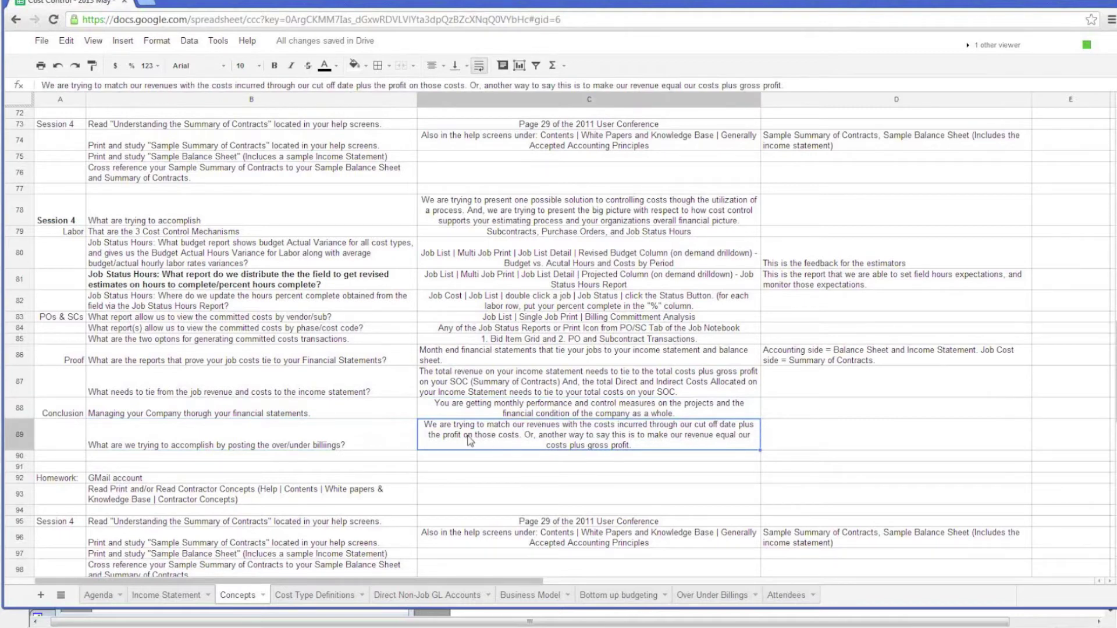
left_click(245, 449)
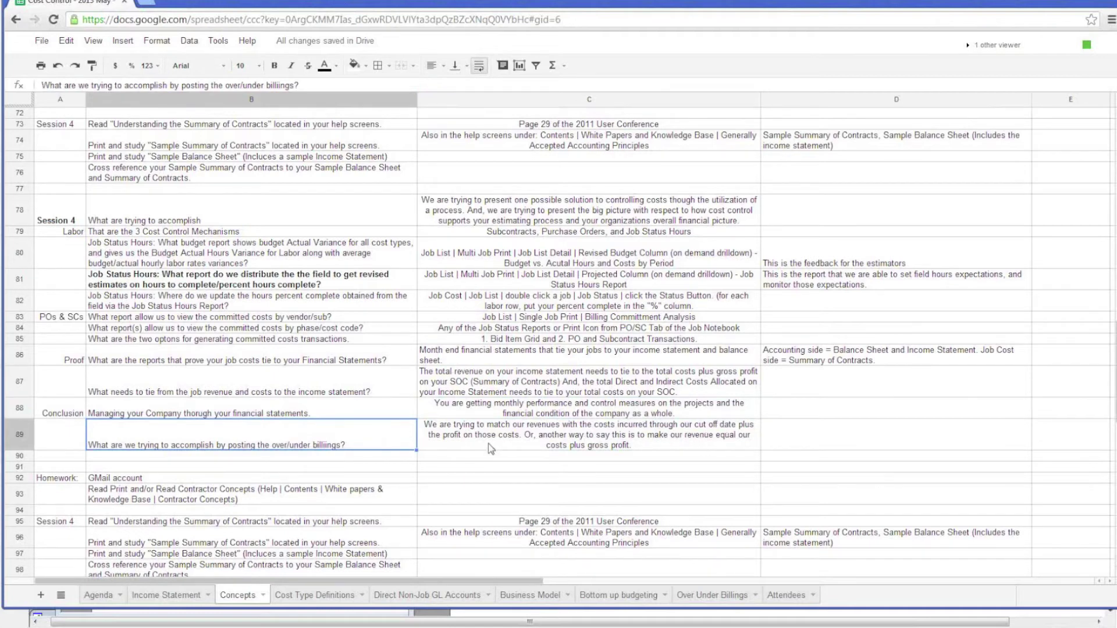
Look at the Income Statement and Summary of Contracts reports in TimeSuite Toolbox and return to the Cost Control spreadsheet.
key("alt+Tab")
key("alt+Tab")
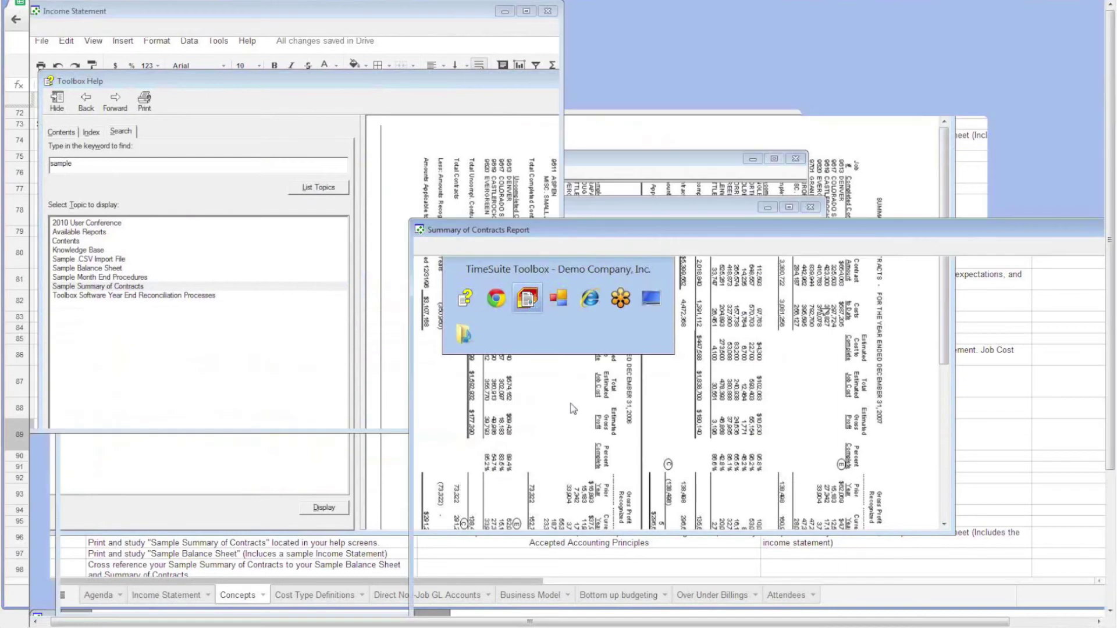
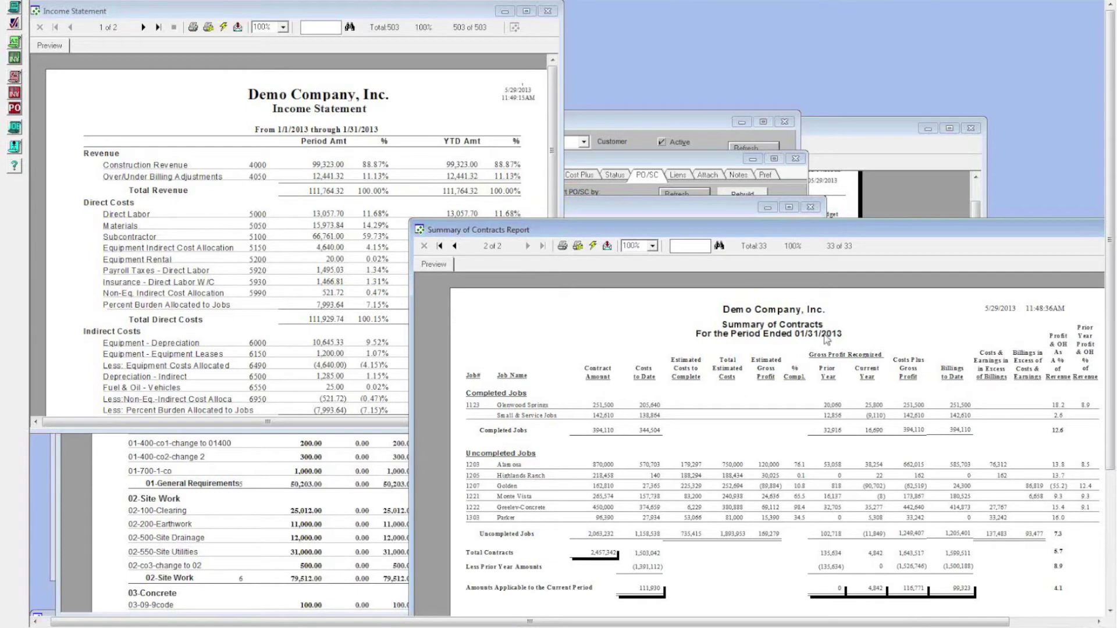
key("F1")
key("alt+Tab")
Read through the Homework and Session 4 assignments in column B, rows 92 to 98.
left_click(226, 479)
key("Down")
key("Down")
key("Down")
key("Down")
key("Down")
key("Down")
key("Down")
key("Down")
key("Down")
key("Down")
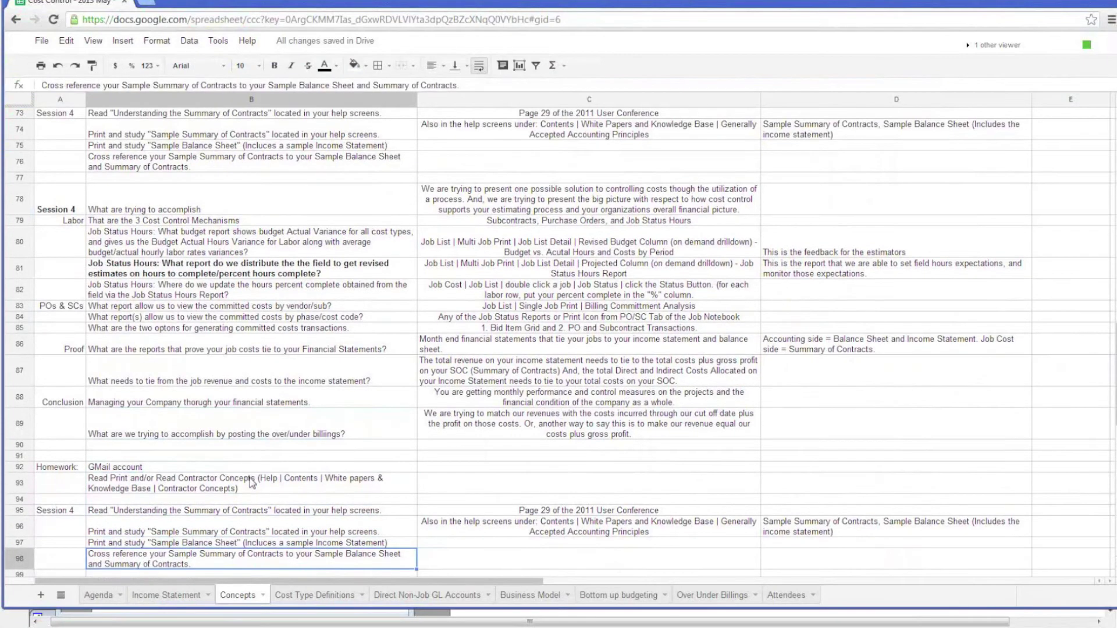
key("Up")
key("Up")
key("Up")
key("Up")
key("Up")
key("Up")
key("Up")
key("Up")
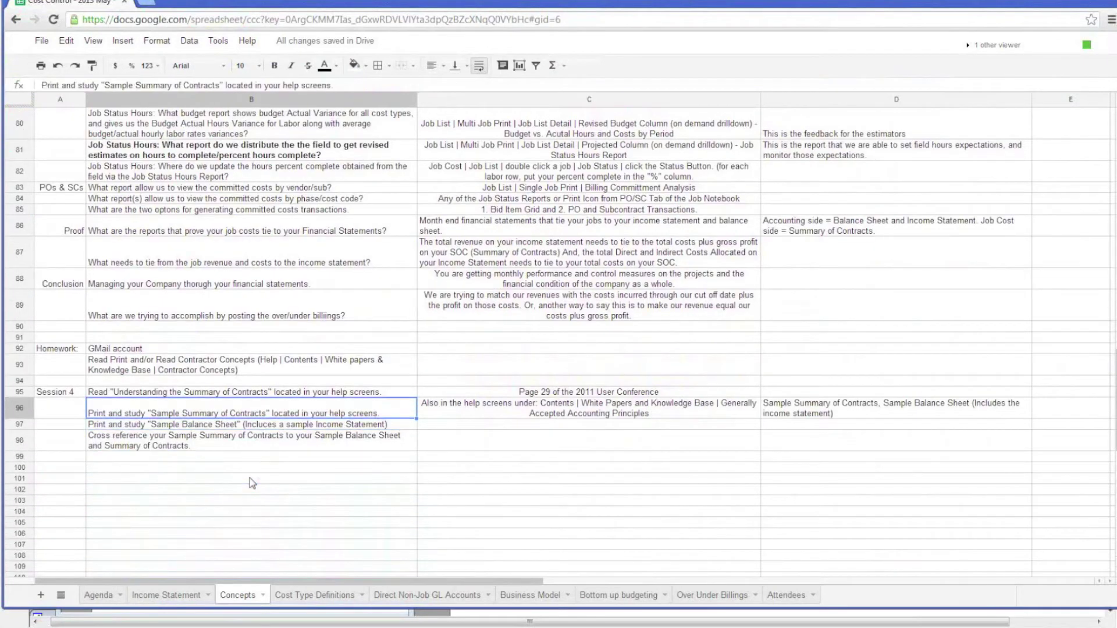
Browse the earlier review questions and session topics in column B of the Concepts sheet, up to the Full Summary of Contracts question.
key("Page_Up")
key("Down")
key("Down")
key("Down")
key("Down")
key("Down")
key("Down")
key("Down")
key("Down")
key("Down")
key("Down")
key("Down")
key("Down")
key("Down")
key("Down")
key("Down")
key("Down")
key("Down")
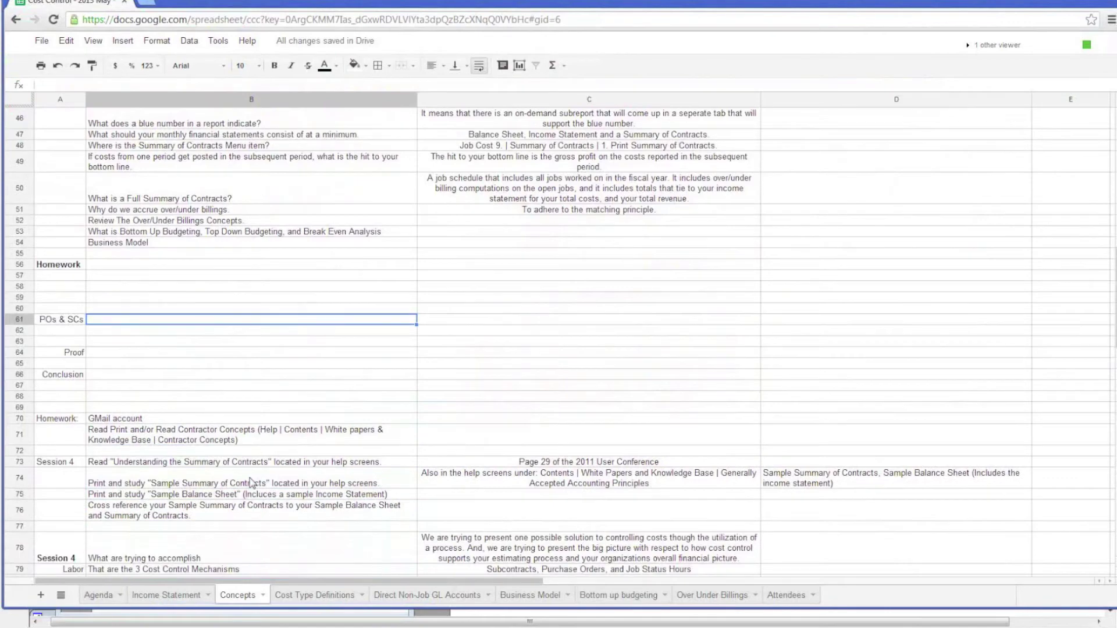
key("Down")
key("Down")
key("Down")
key("Down")
key("Down")
key("Down")
key("Down")
key("Down")
key("Down")
key("Up")
key("Up")
key("Up")
key("Up")
key("Up")
key("Up")
key("Up")
key("Up")
key("Up")
key("Up")
key("Up")
key("Up")
key("Up")
key("Up")
key("Up")
key("Up")
key("Up")
key("Up")
key("Up")
key("Up")
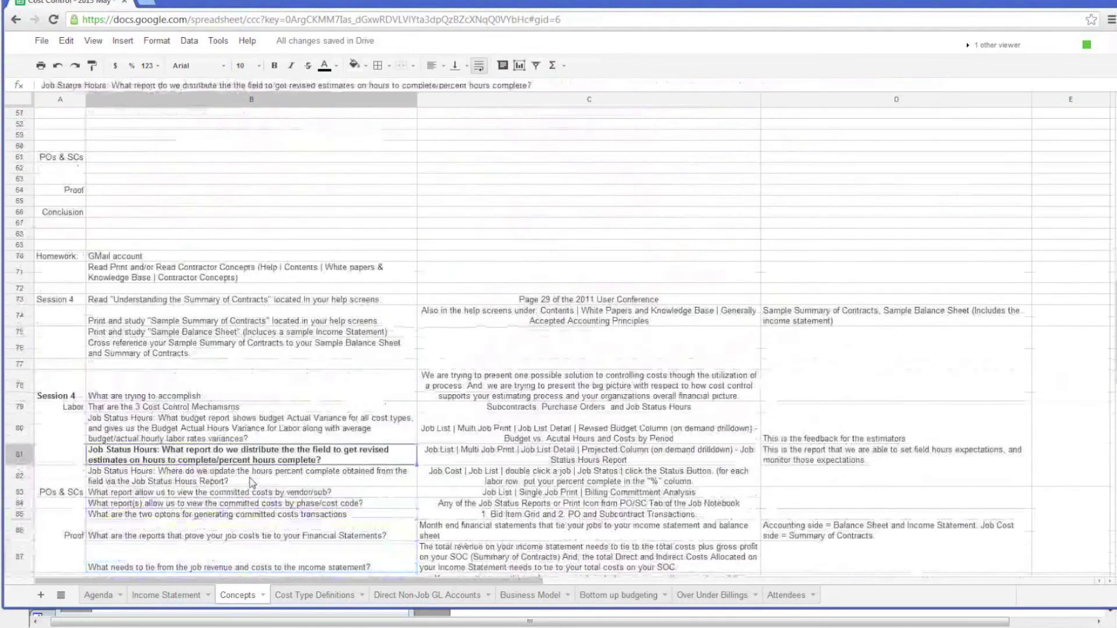
key("Up")
key("Up")
key("Up")
key("Up")
key("Up")
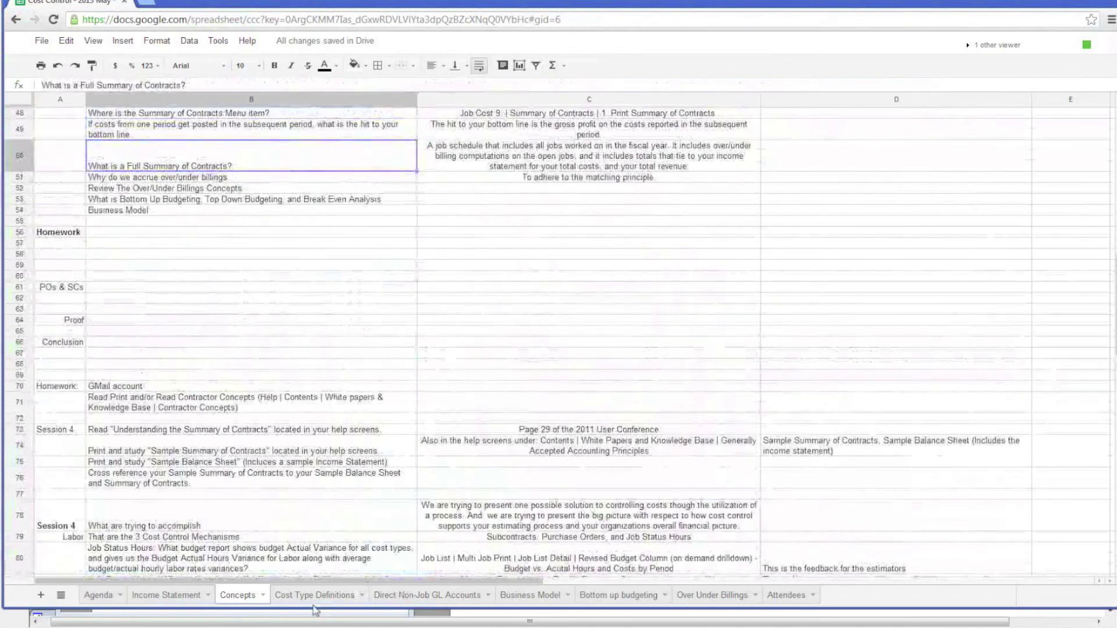
Look over the Cost Type Definitions and Agenda sheets and bring up the Income Statement sheet.
left_click(316, 596)
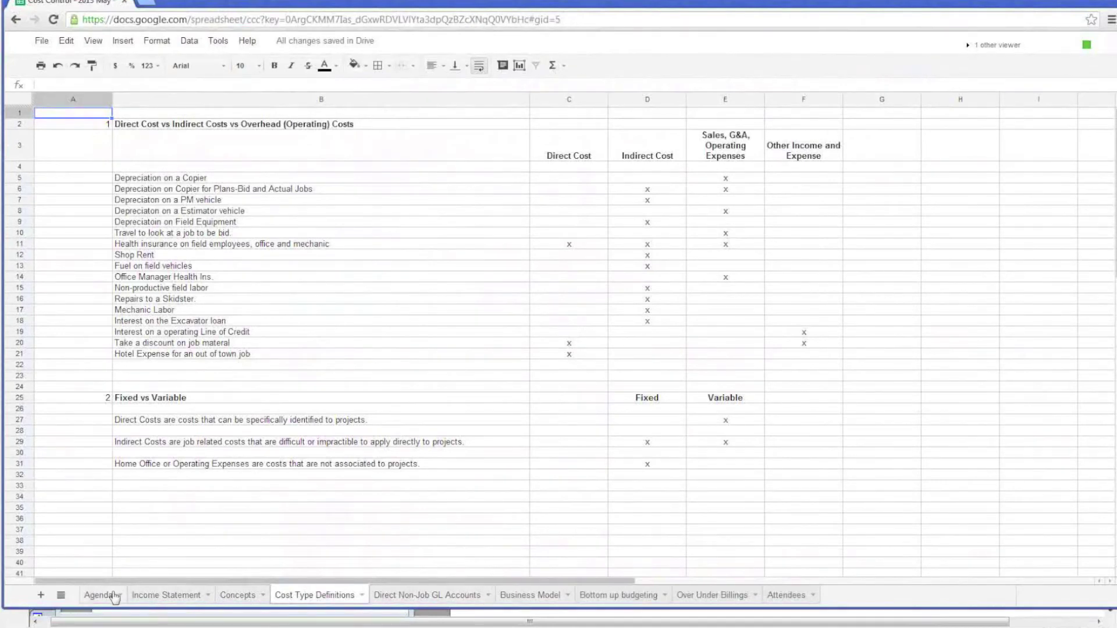
left_click(100, 595)
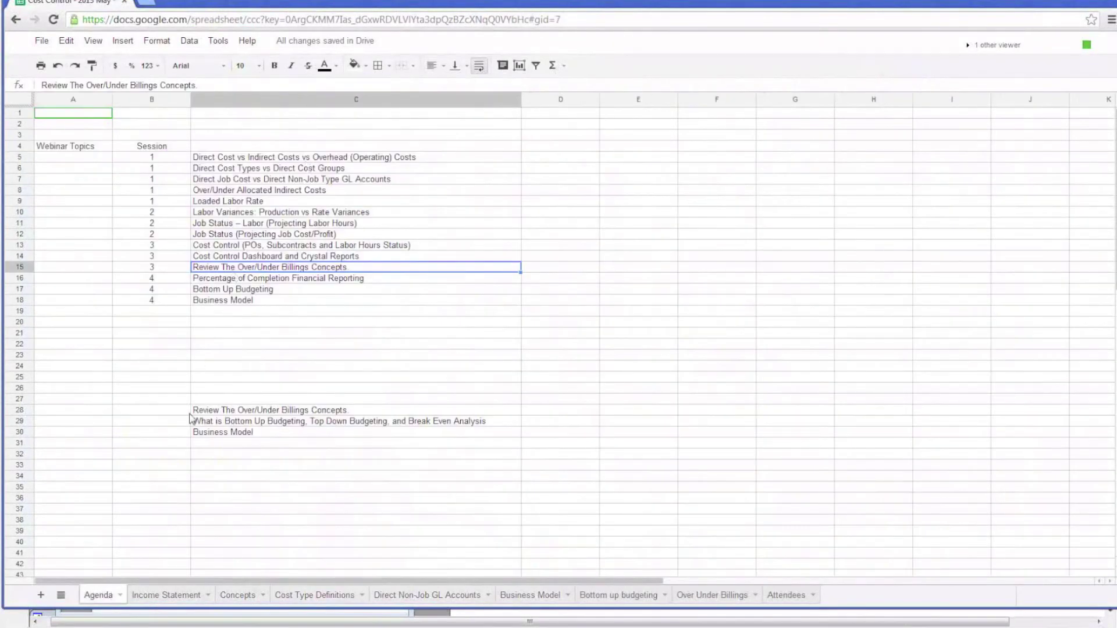
left_click(180, 595)
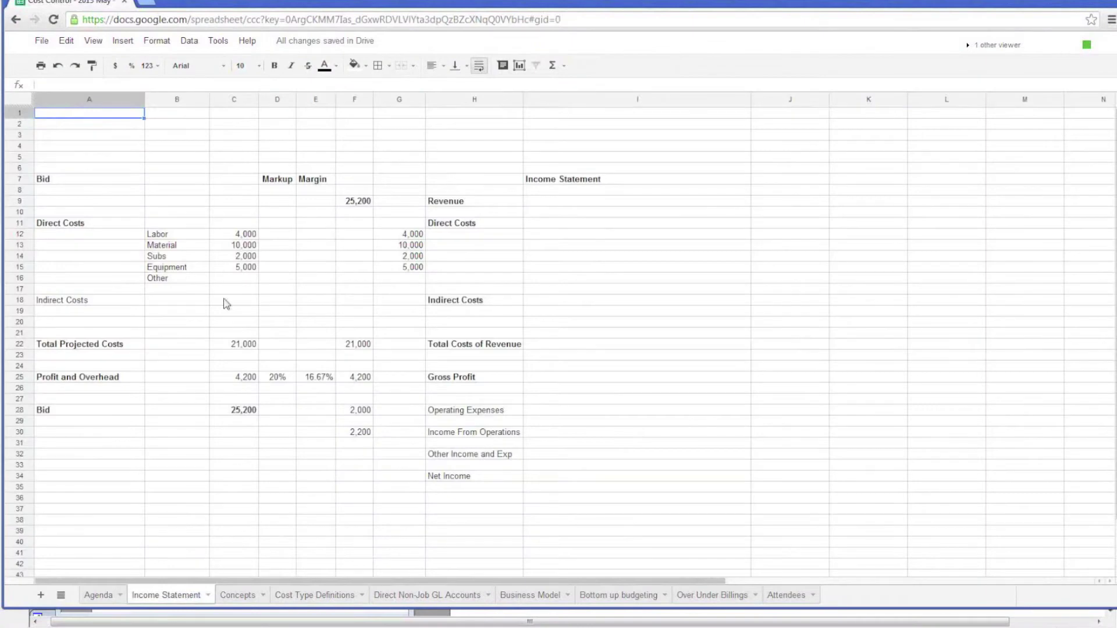
Highlight the Bid layout and the Income Statement line items to compare the two structures.
left_click(58, 185)
left_click_drag(58, 186, 76, 422)
left_click_drag(549, 179, 549, 476)
left_click_drag(442, 205, 449, 490)
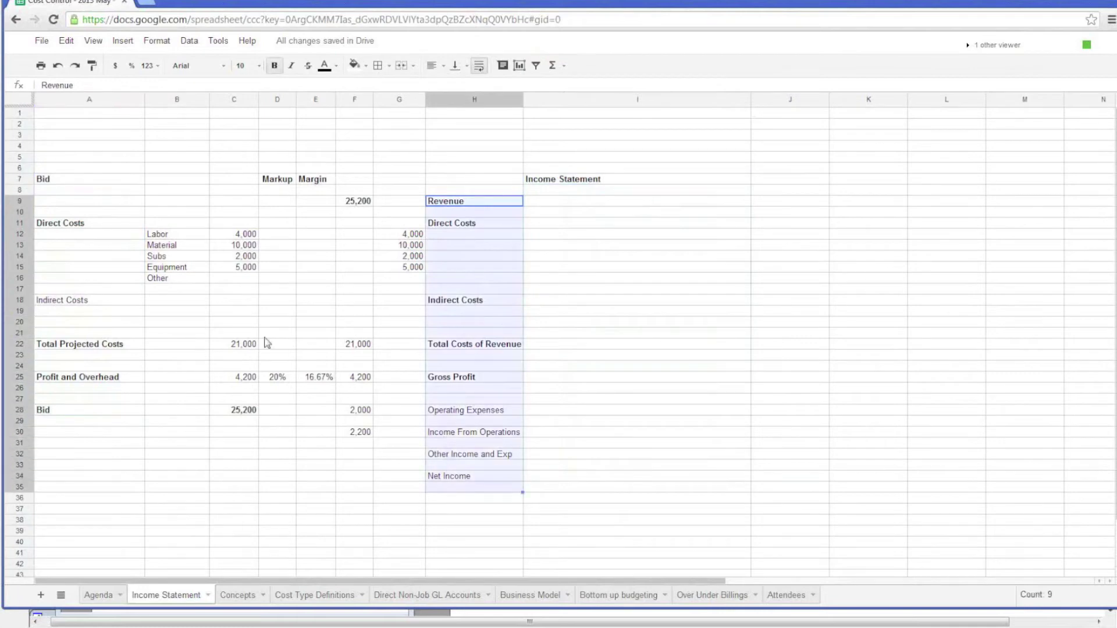
left_click_drag(459, 179, 466, 514)
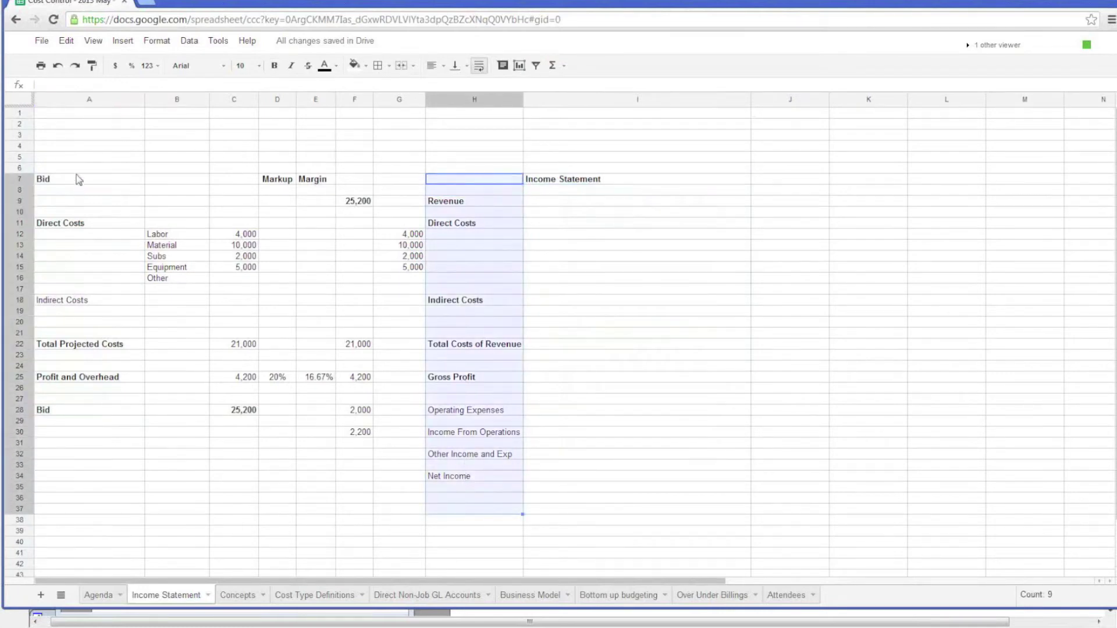
left_click_drag(80, 180, 274, 474)
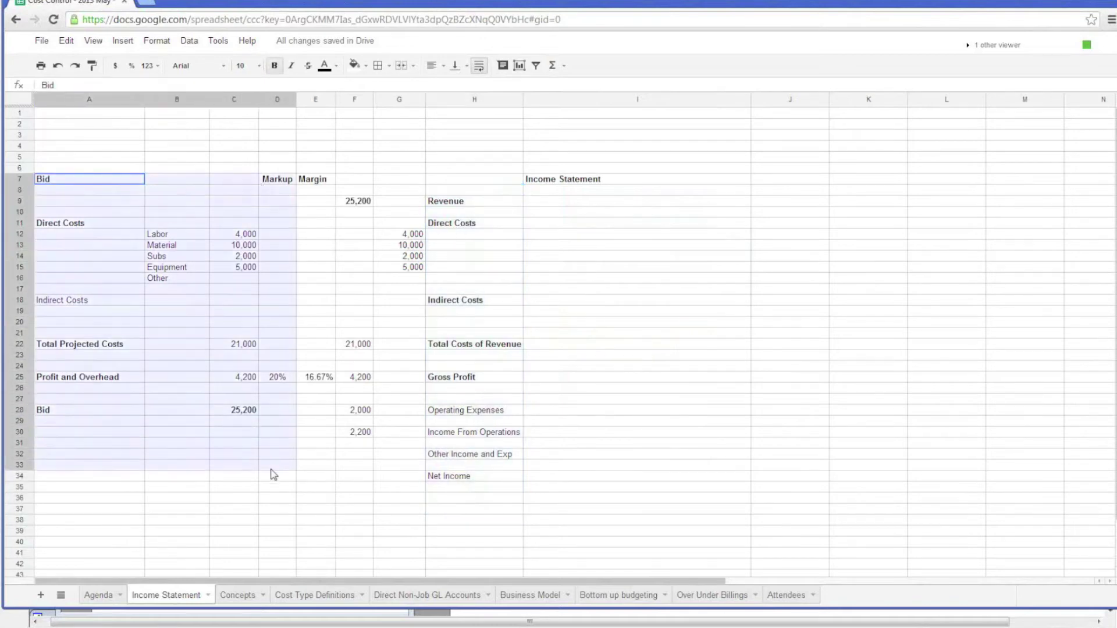
Examine the markup in D25 and the margin formula in E25 against the revenue in F9.
left_click(274, 182)
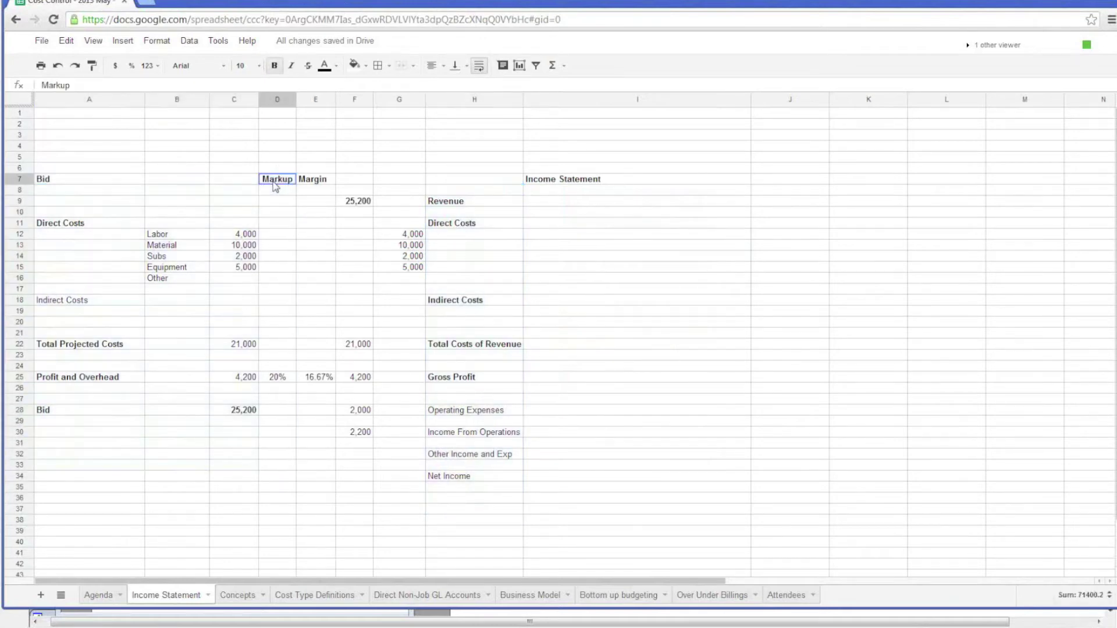
left_click(277, 380)
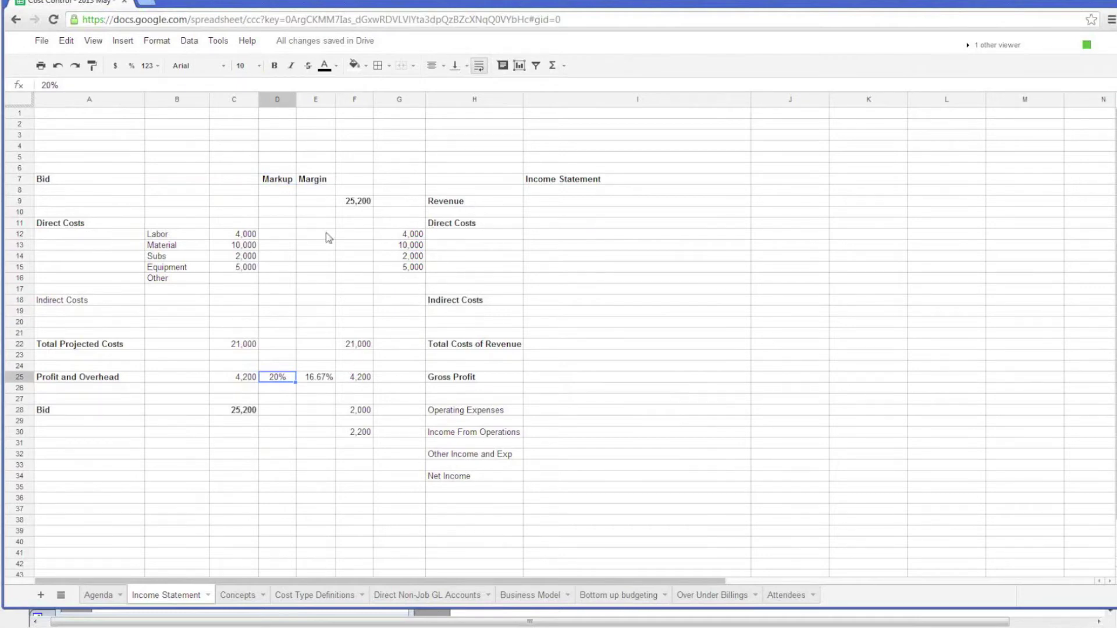
left_click(317, 182)
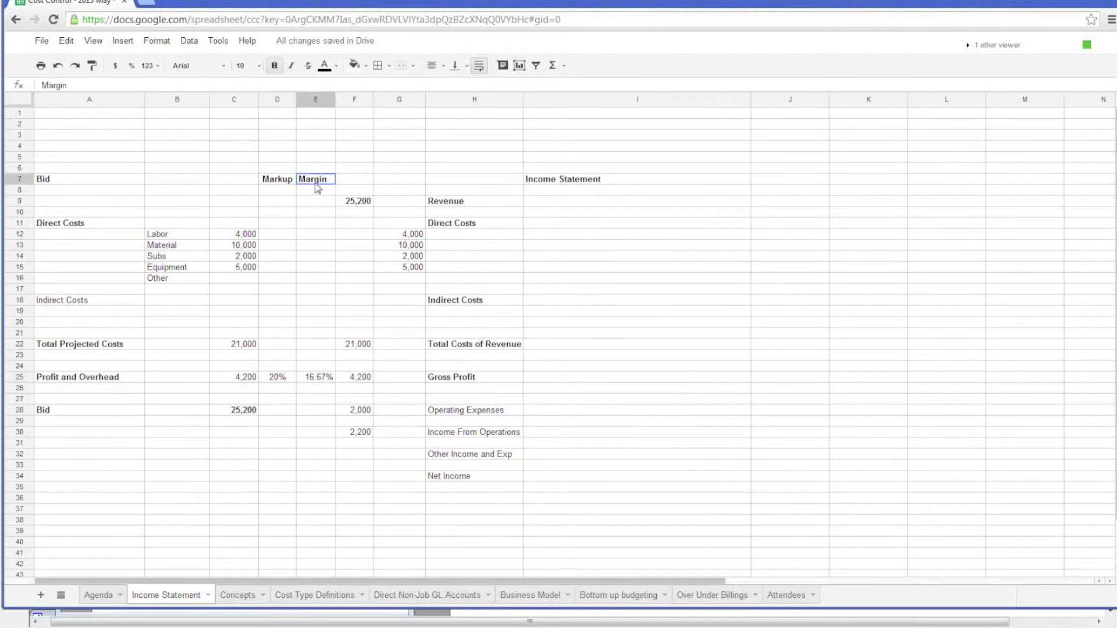
left_click(324, 377)
left_click(363, 202)
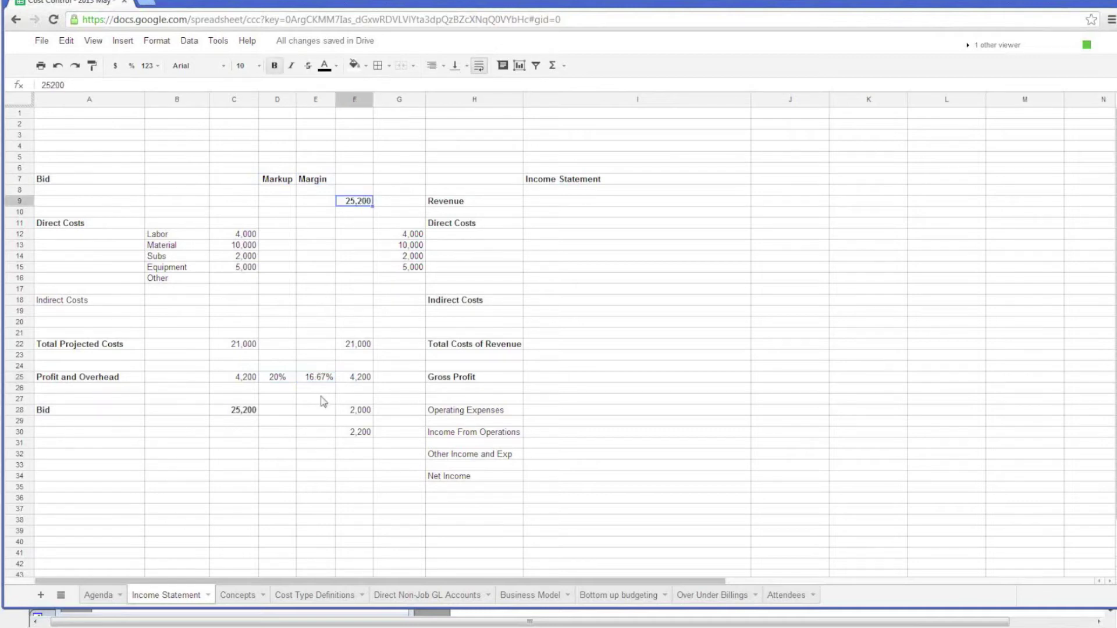
left_click(323, 380)
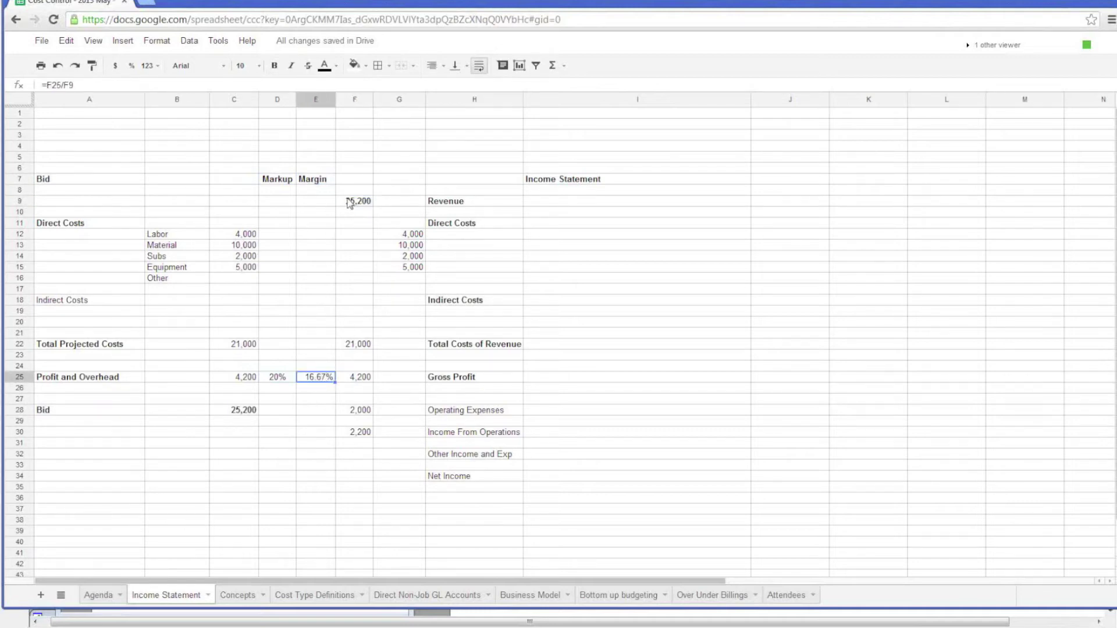
Compare the Markup and Margin headings with their percentages in the Profit and Overhead row.
left_click(320, 183)
left_click(284, 180)
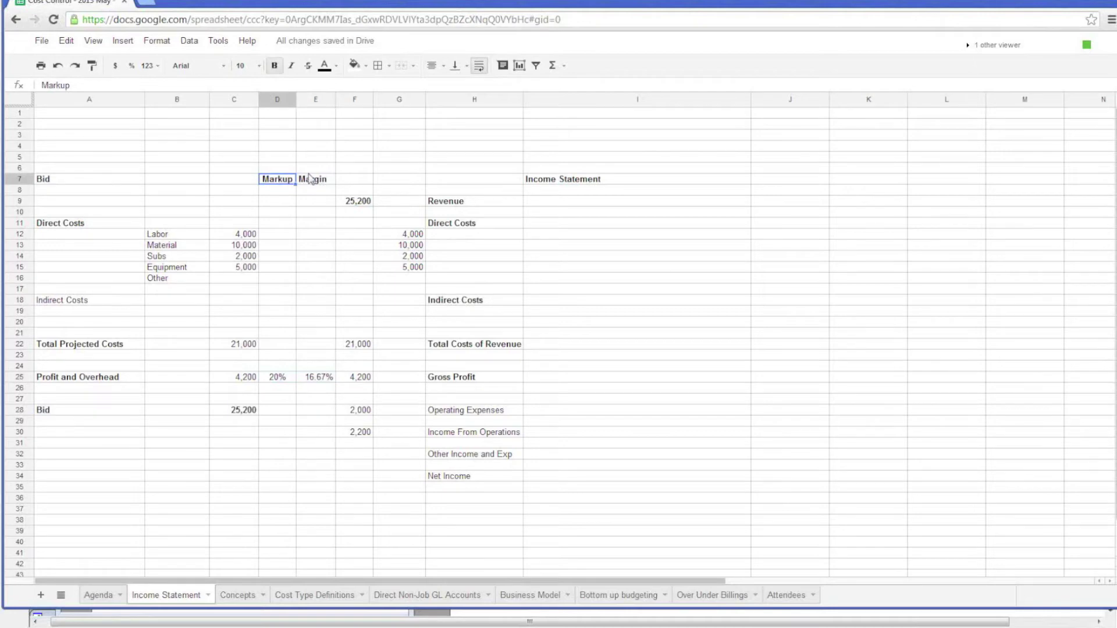
left_click(312, 182)
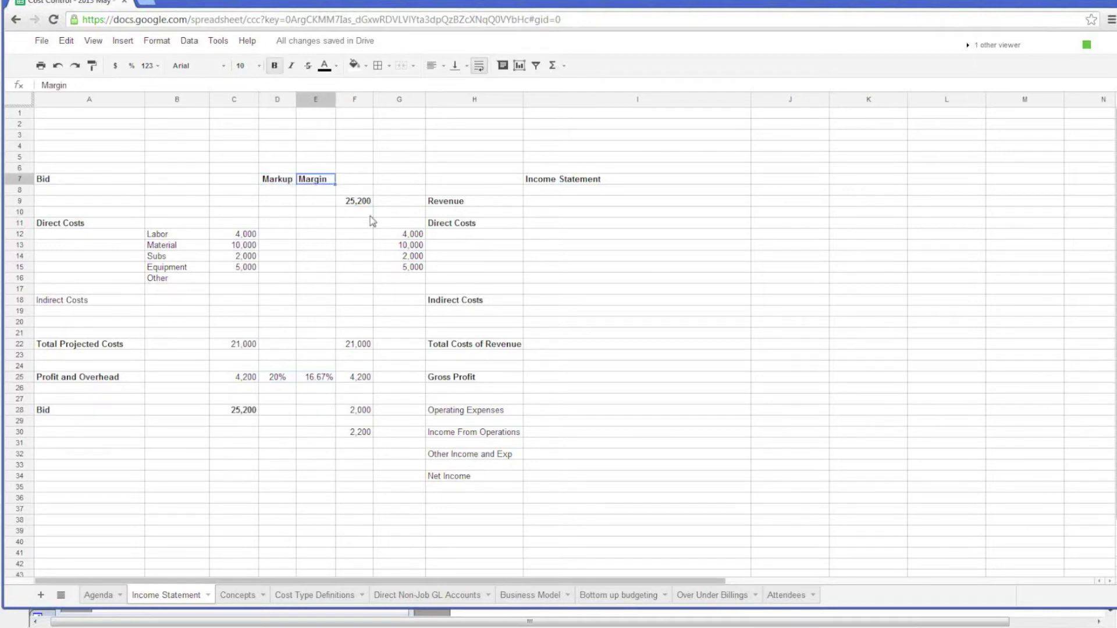
left_click(279, 379)
left_click(307, 378)
left_click(279, 378)
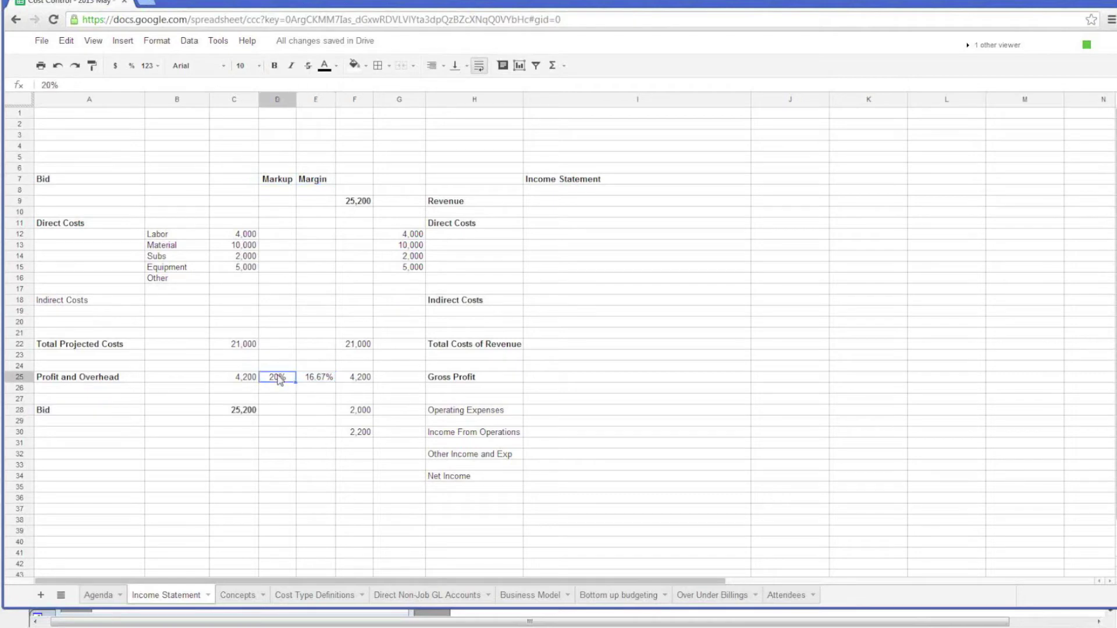
left_click(313, 379)
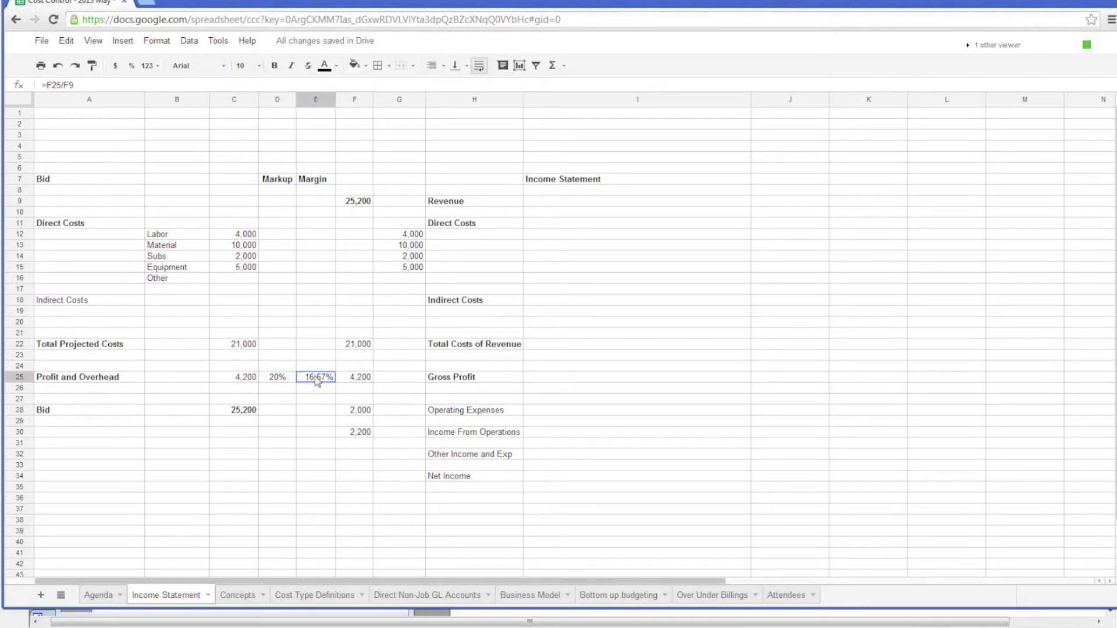
Glance at the TimeSuite Toolbox reports and return to the spreadsheet's Income Statement sheet.
mouse_move(320, 627)
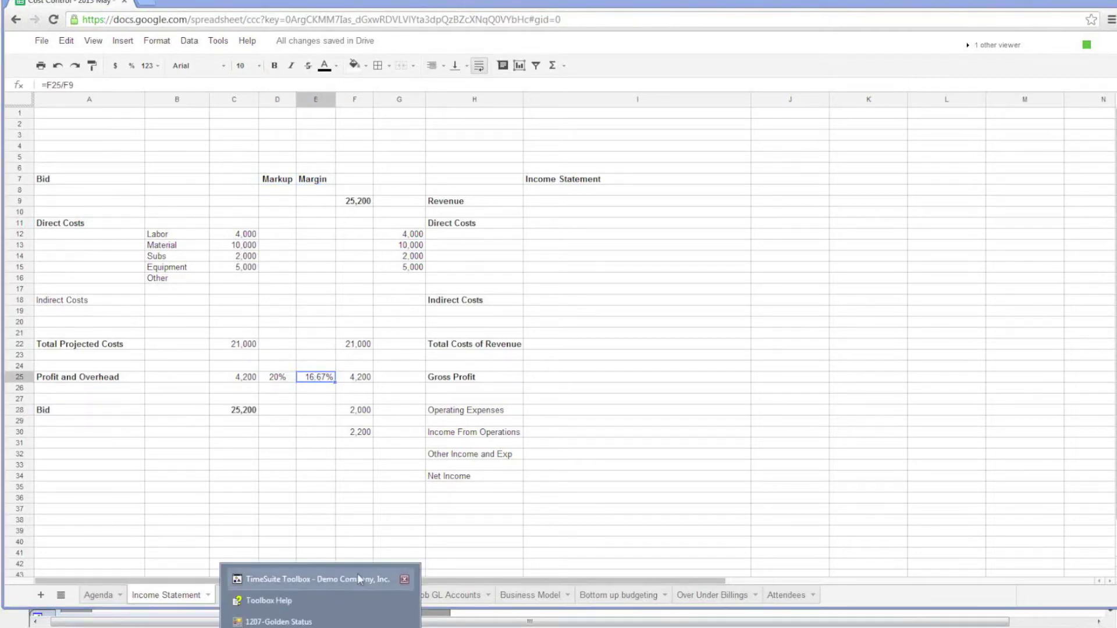
left_click(326, 581)
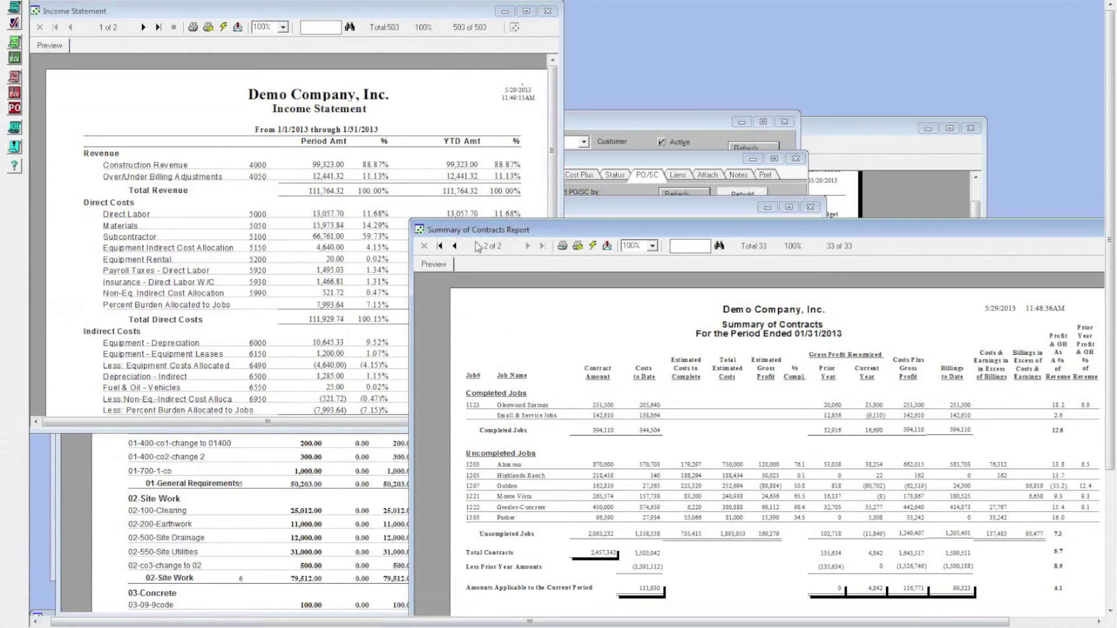
key("alt+Tab")
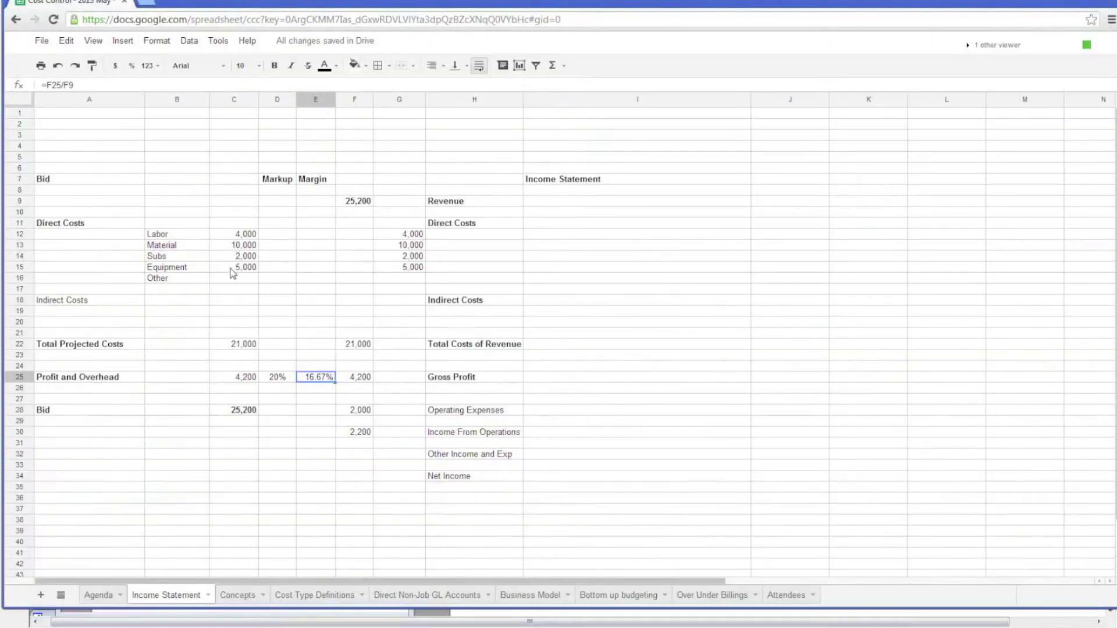
Highlight the bid amounts and the income statement amounts, and point out the Gross Profit and Operating Expenses rows.
left_click_drag(187, 224, 243, 431)
left_click_drag(326, 202, 421, 476)
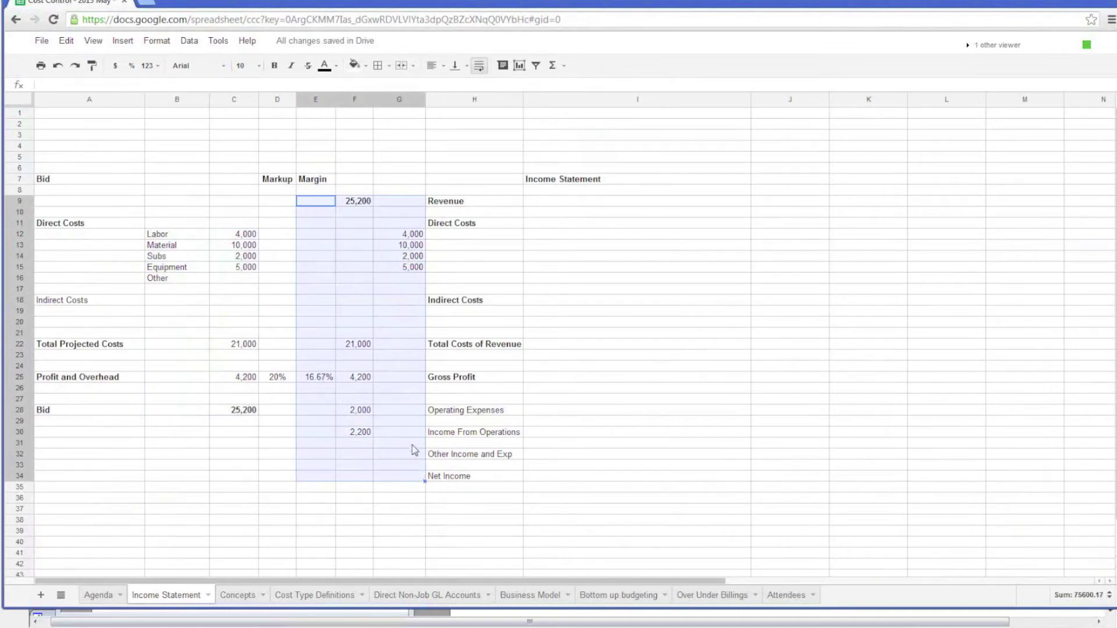
left_click(407, 414)
left_click(401, 379)
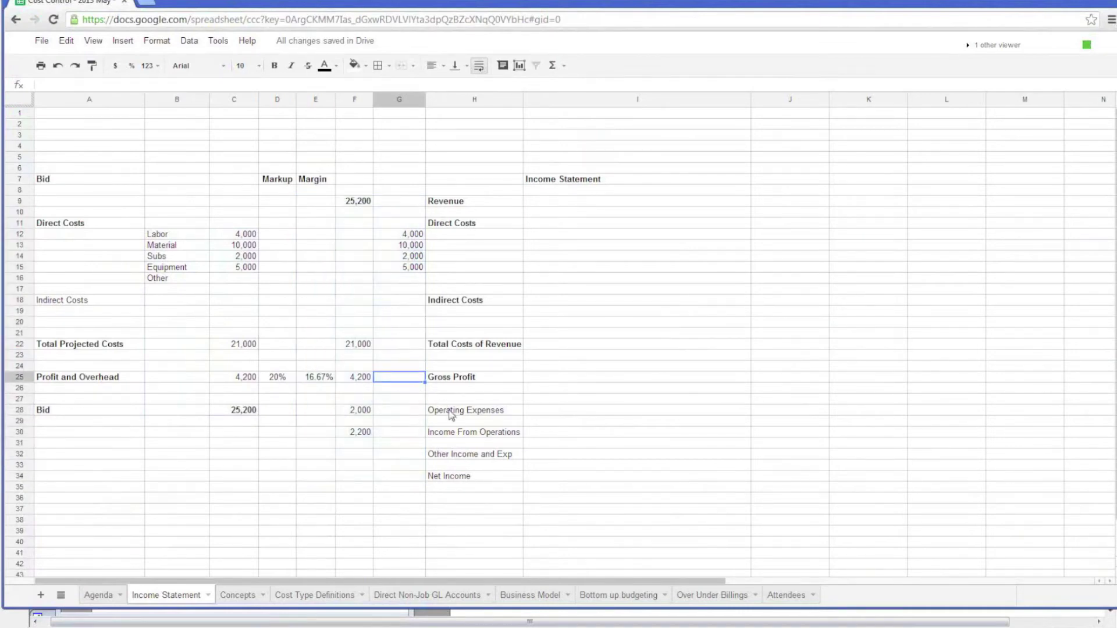
left_click(452, 414)
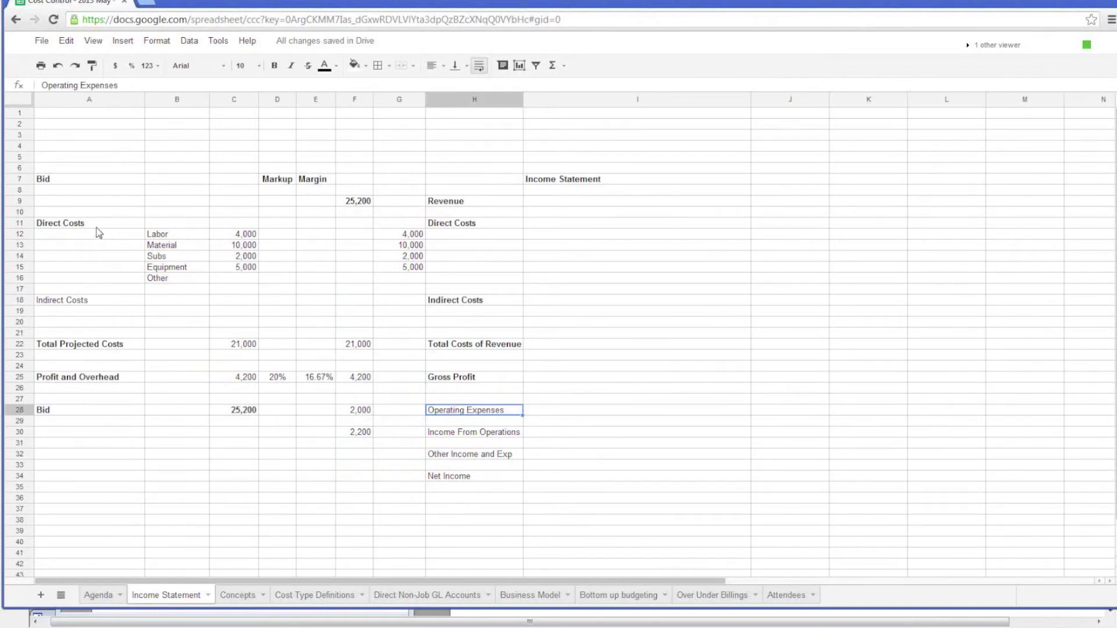
Examine the bid's Direct Costs breakdown of labor, material, subs, equipment and other in rows 11 to 16.
left_click(67, 220)
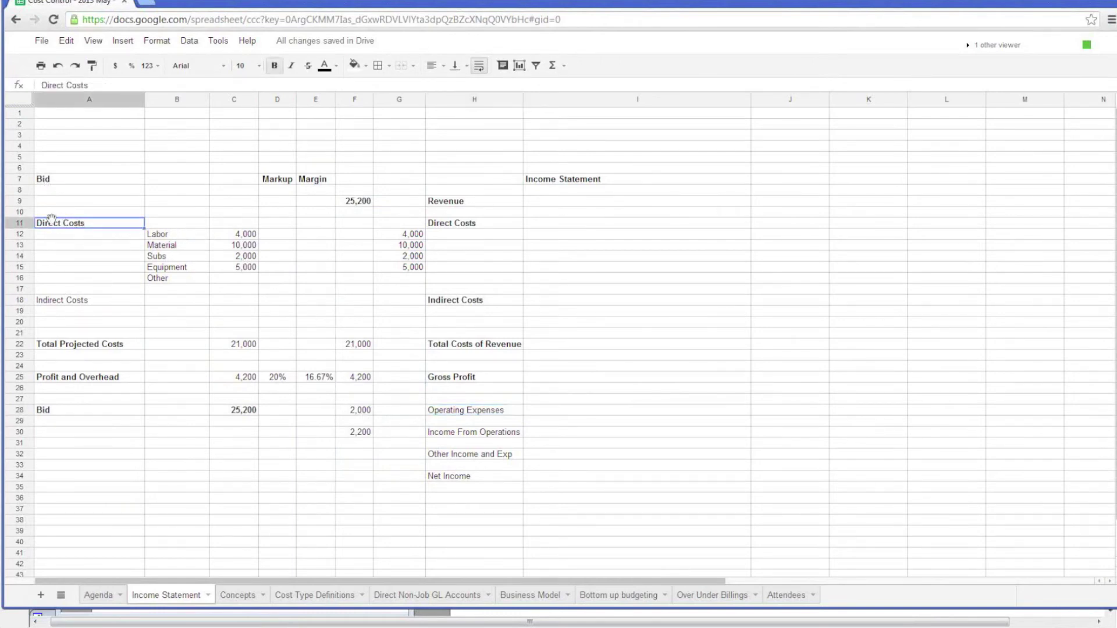
left_click_drag(192, 225, 254, 284)
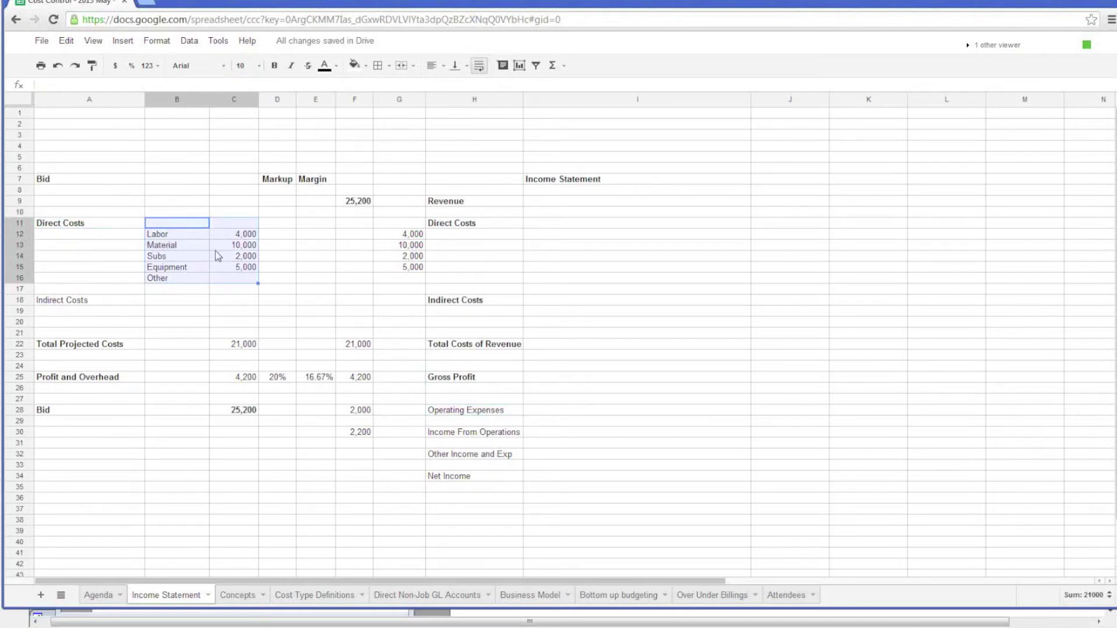
left_click(235, 236)
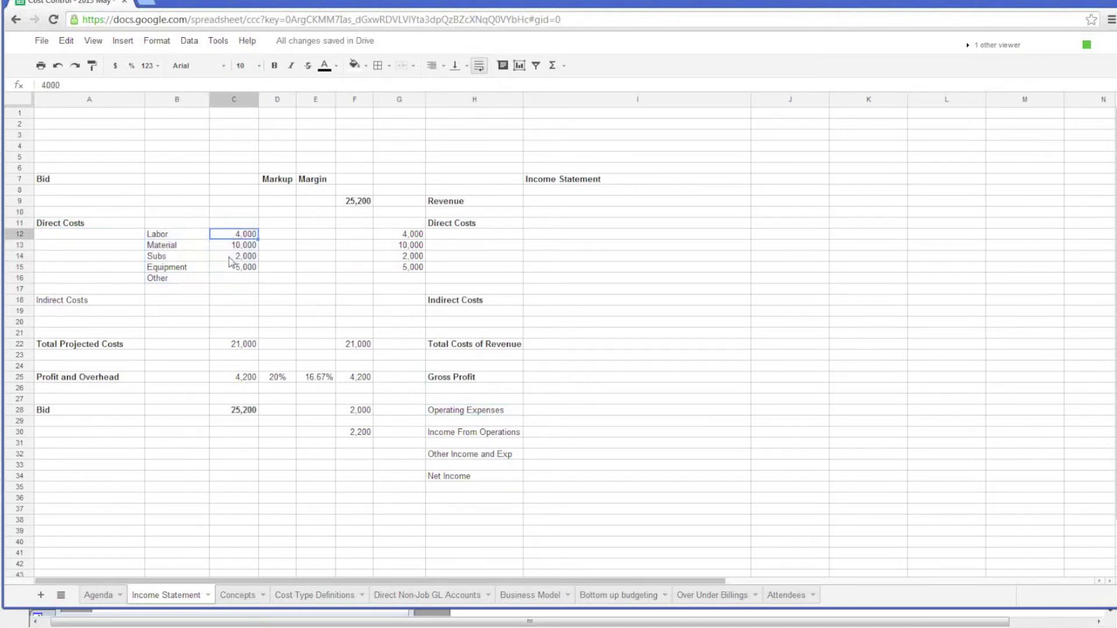
left_click_drag(129, 235, 244, 284)
left_click(244, 292)
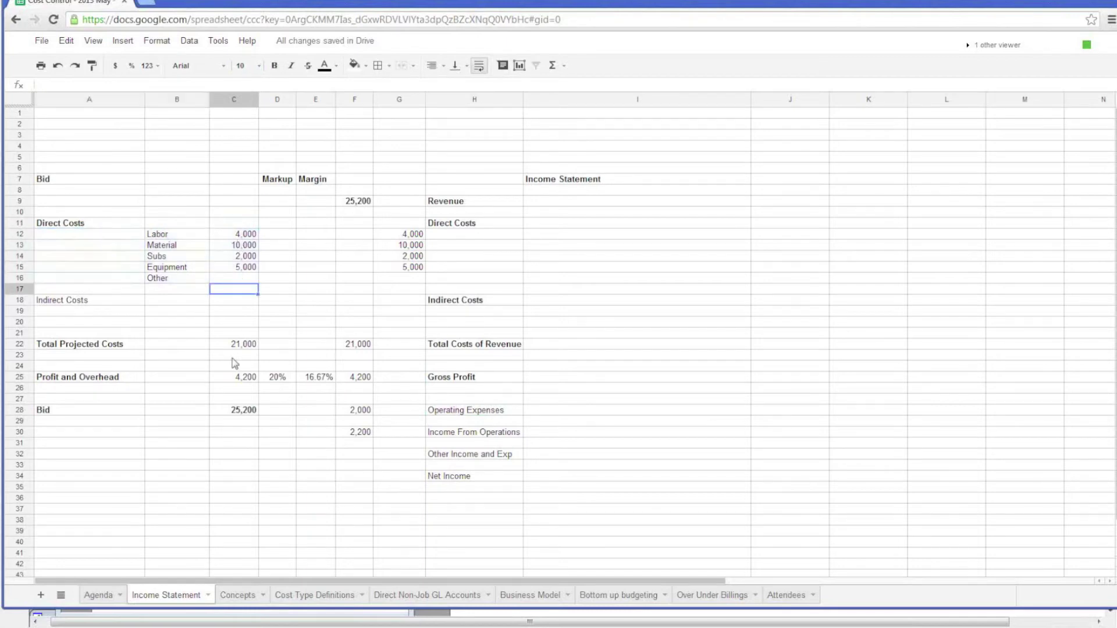
Trace the bid from Total Projected Costs through the Profit and Overhead amount and markup to the Bid total.
left_click(251, 345)
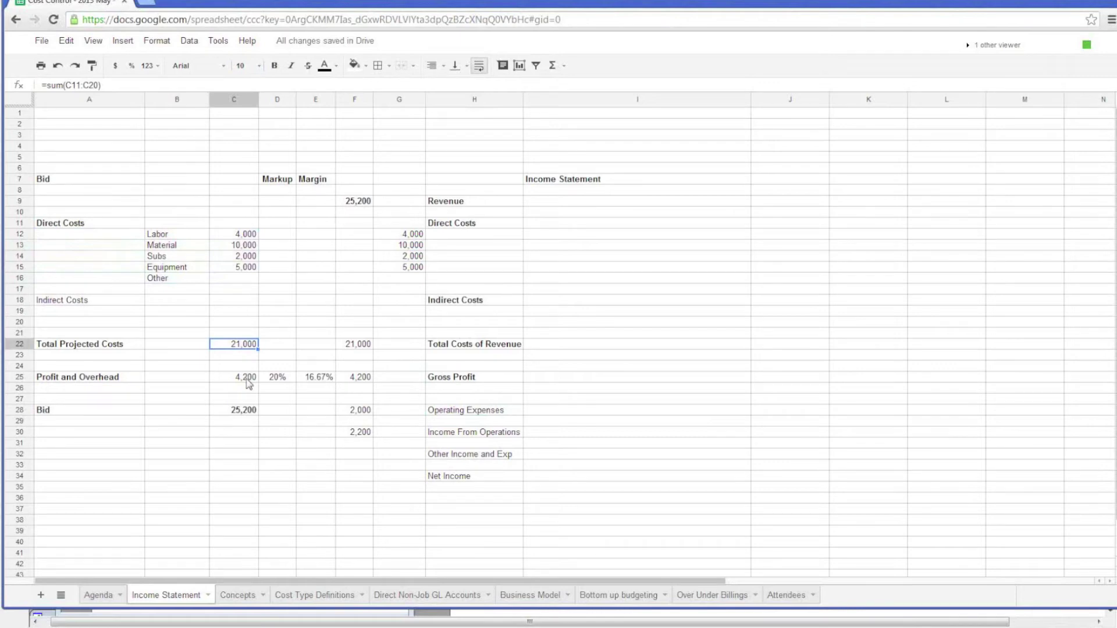
left_click(278, 381)
left_click(247, 383)
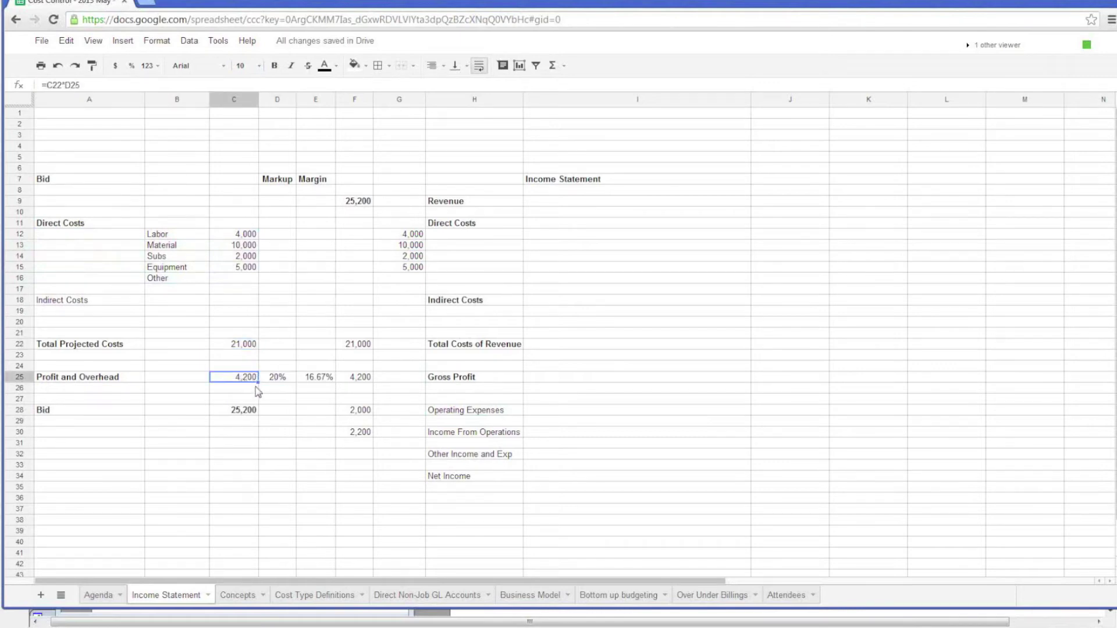
left_click(236, 412)
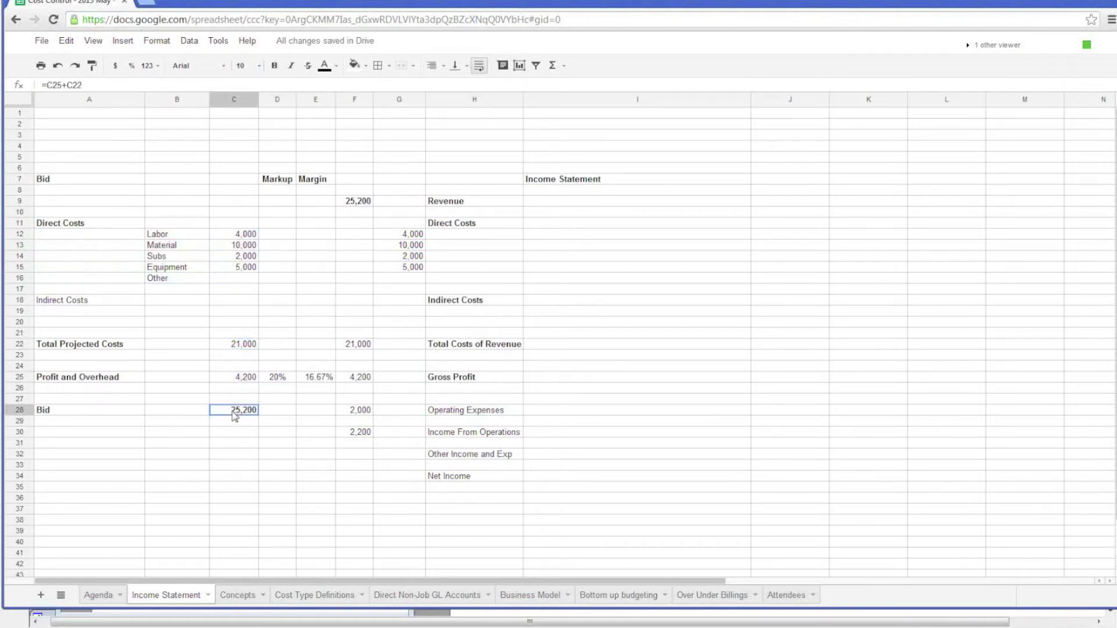
Trace the income statement from Revenue through the Direct Costs amounts to Total Costs of Revenue.
left_click(362, 203)
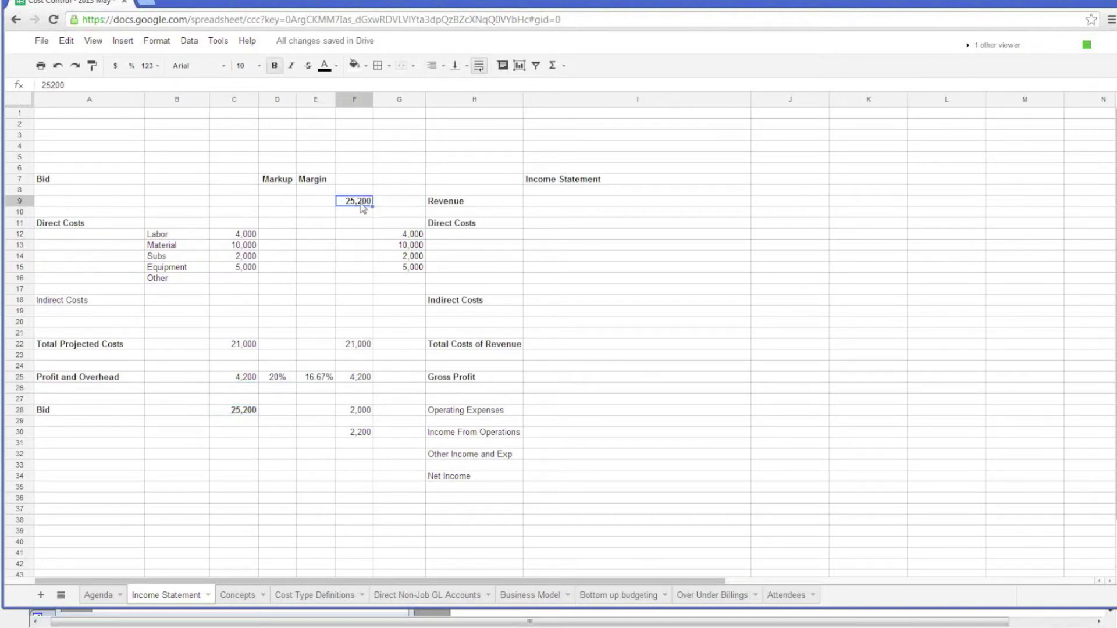
left_click_drag(396, 224, 401, 323)
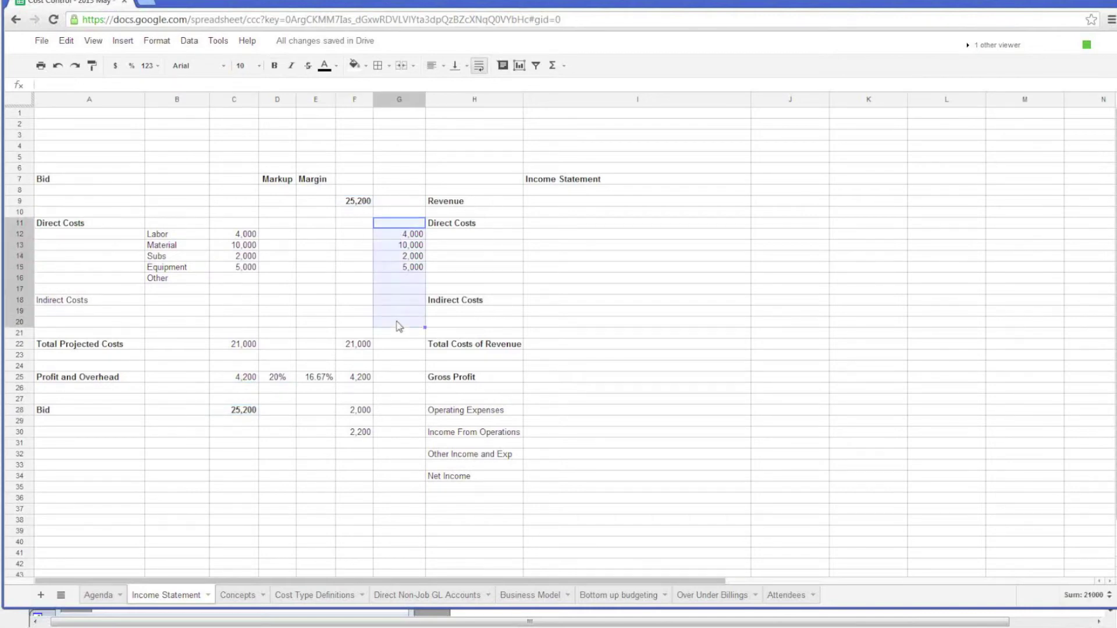
left_click(358, 348)
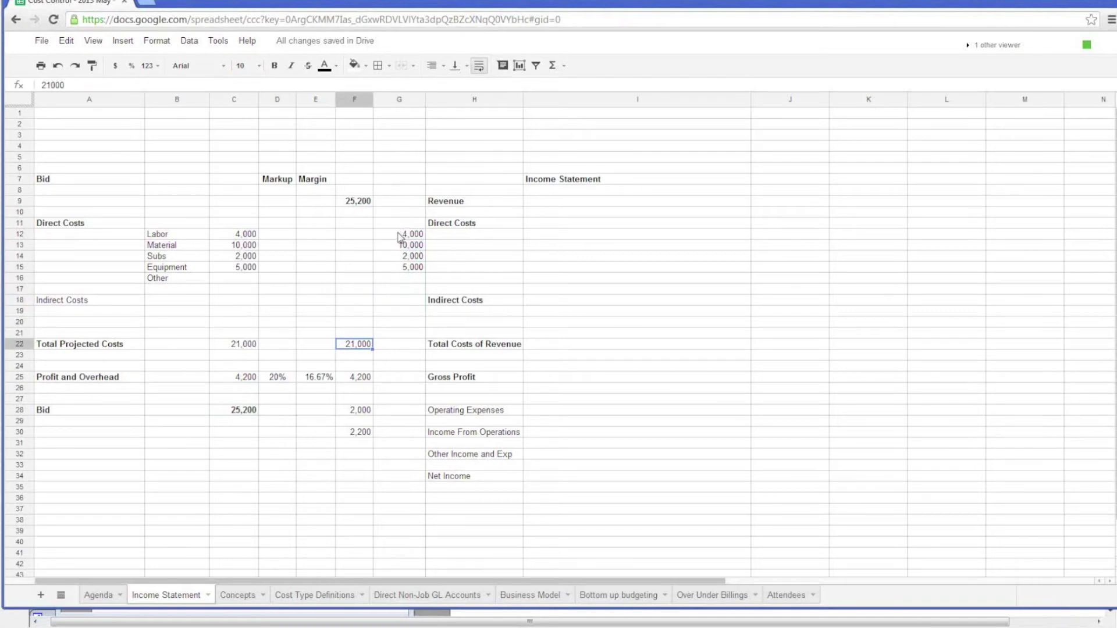
left_click(400, 237)
left_click(358, 348)
Compare the Gross Profit amount and the Margin percentage in row 25 with the Revenue amount.
left_click(441, 379)
left_click(357, 378)
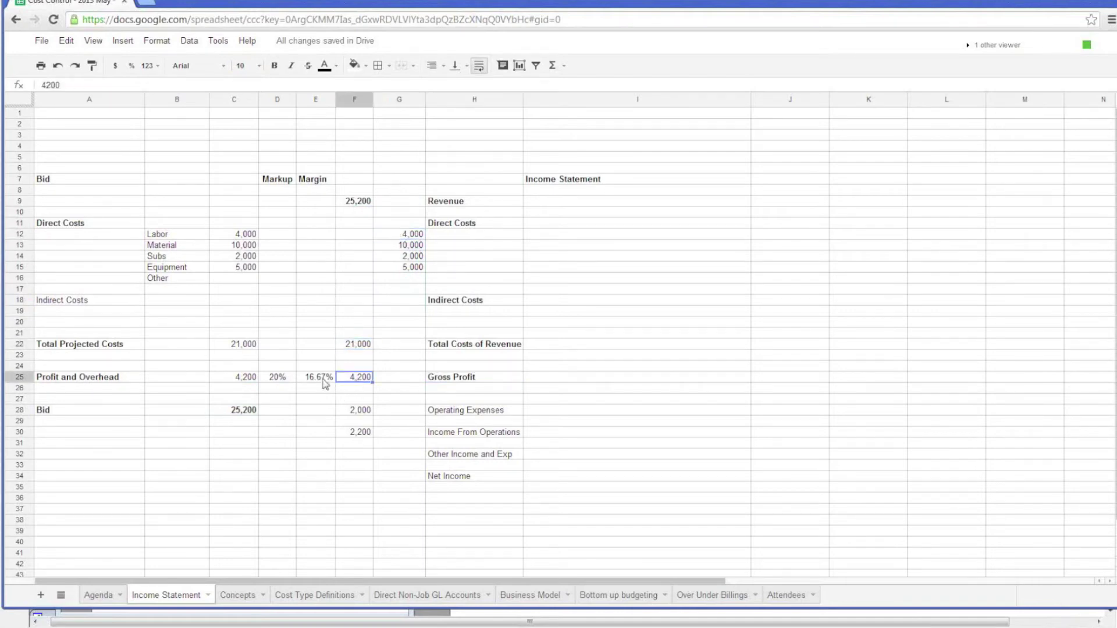
left_click(319, 380)
left_click(358, 201)
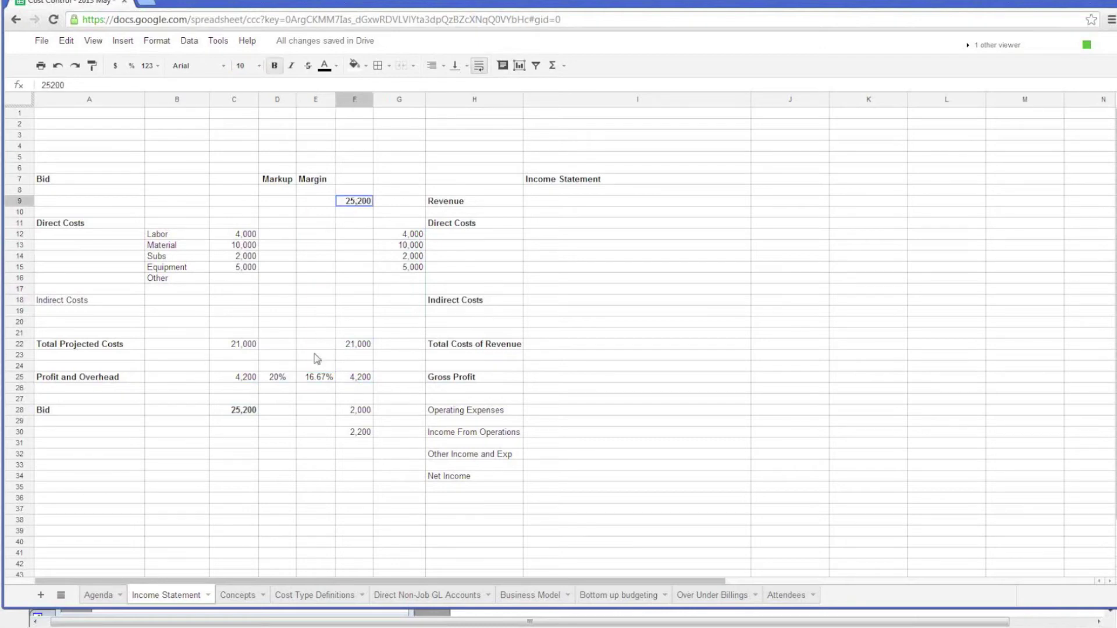
left_click(316, 376)
Point out the Operating Expenses and Income From Operations amounts, and relate Profit and Overhead to Gross Profit.
left_click(370, 412)
left_click(368, 432)
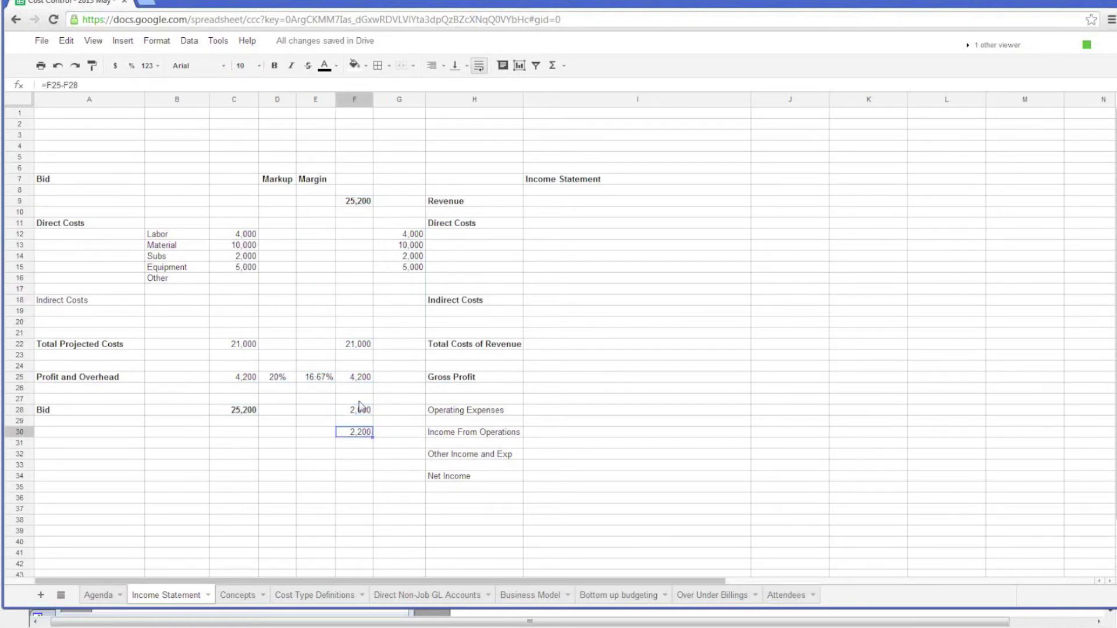
left_click(66, 379)
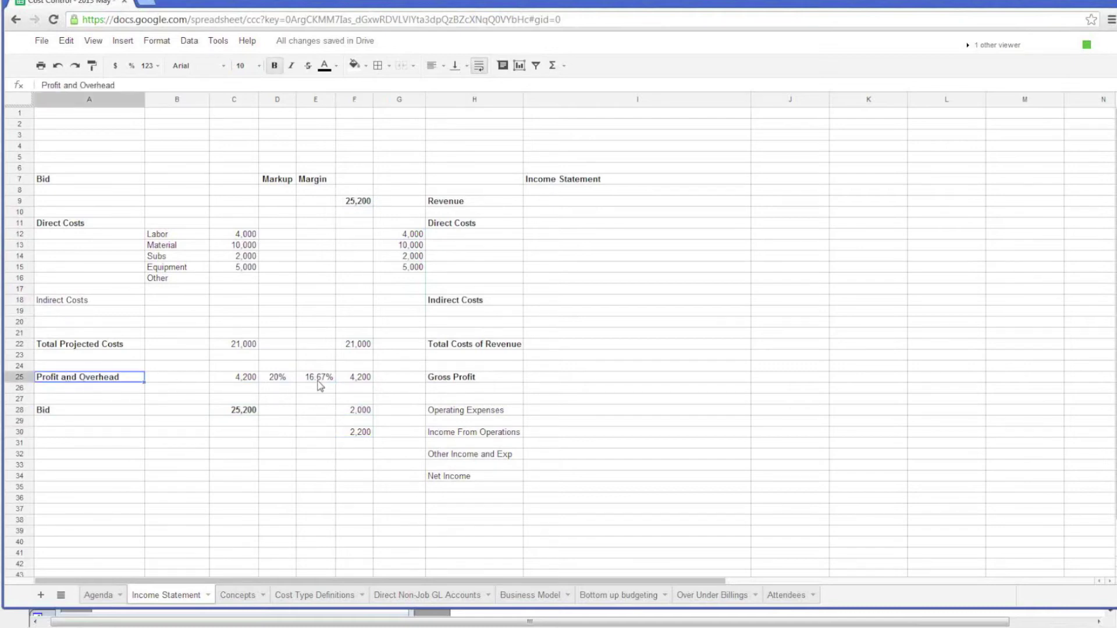
left_click(472, 381)
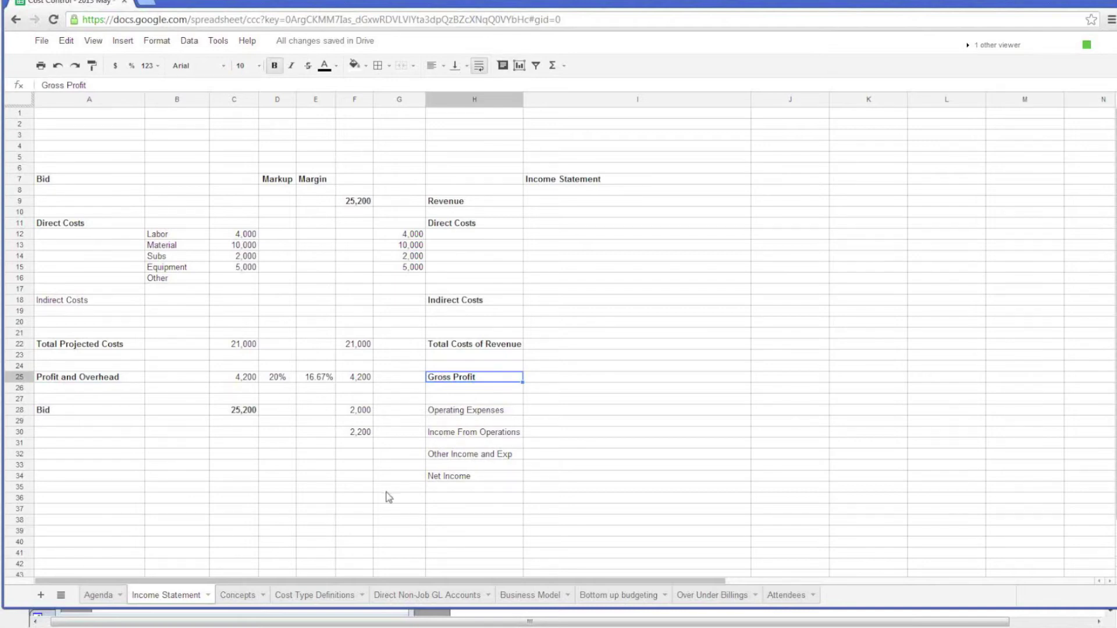
Review the Concepts sheet's questions and answers from Session 1 through Session 4, including the homework.
left_click(230, 593)
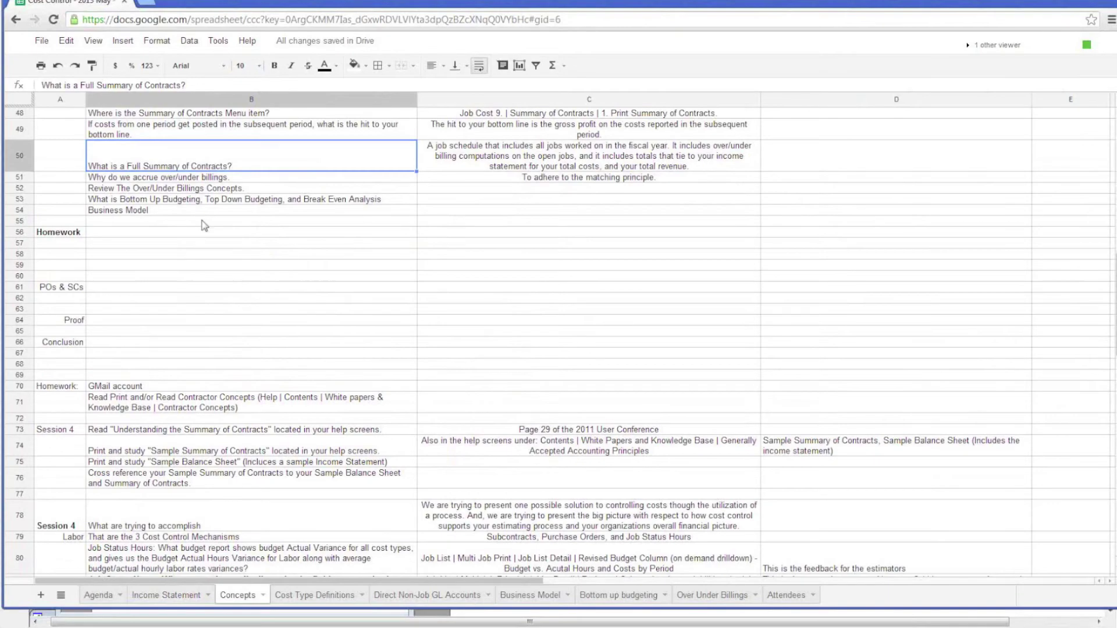
left_click(205, 243)
scroll(205, 243, "up", 15)
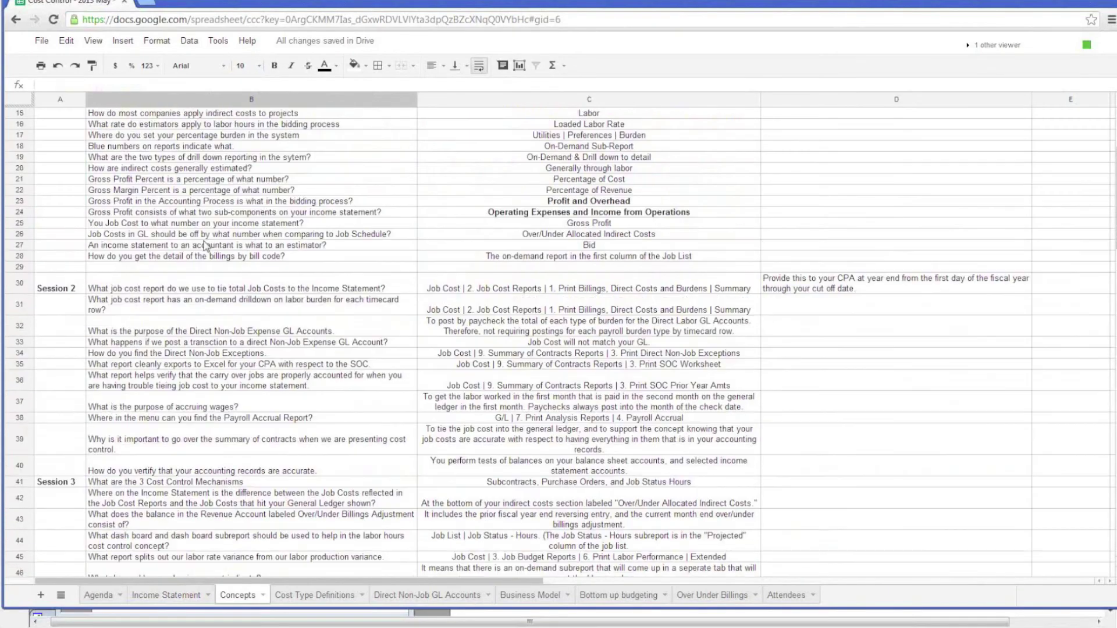
left_click(92, 225)
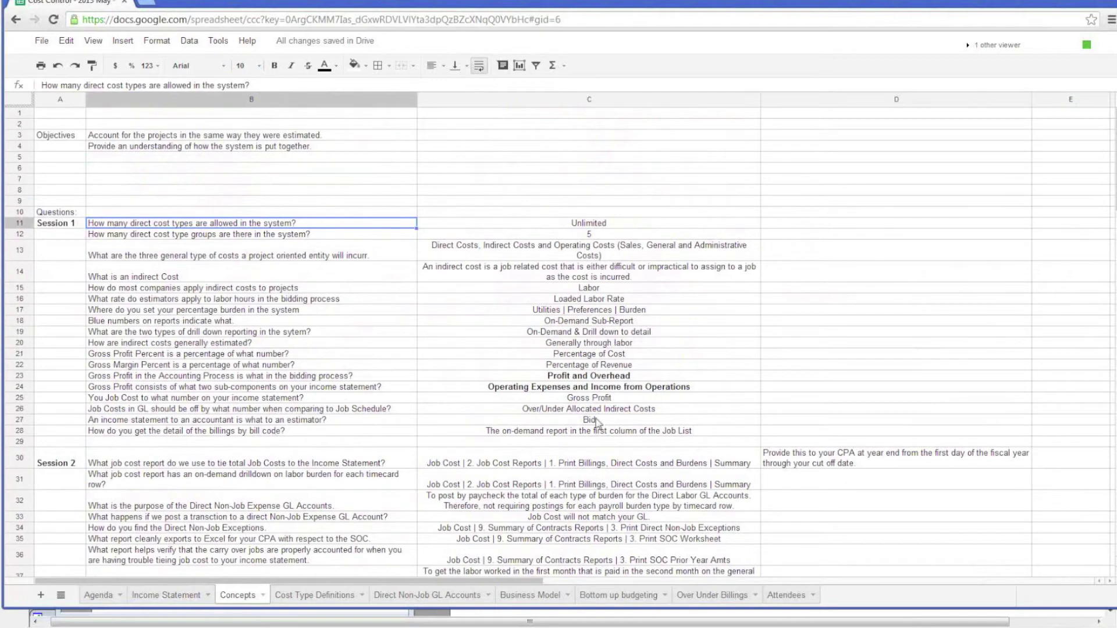
scroll(492, 445, "down", 2)
scroll(492, 445, "down", 3)
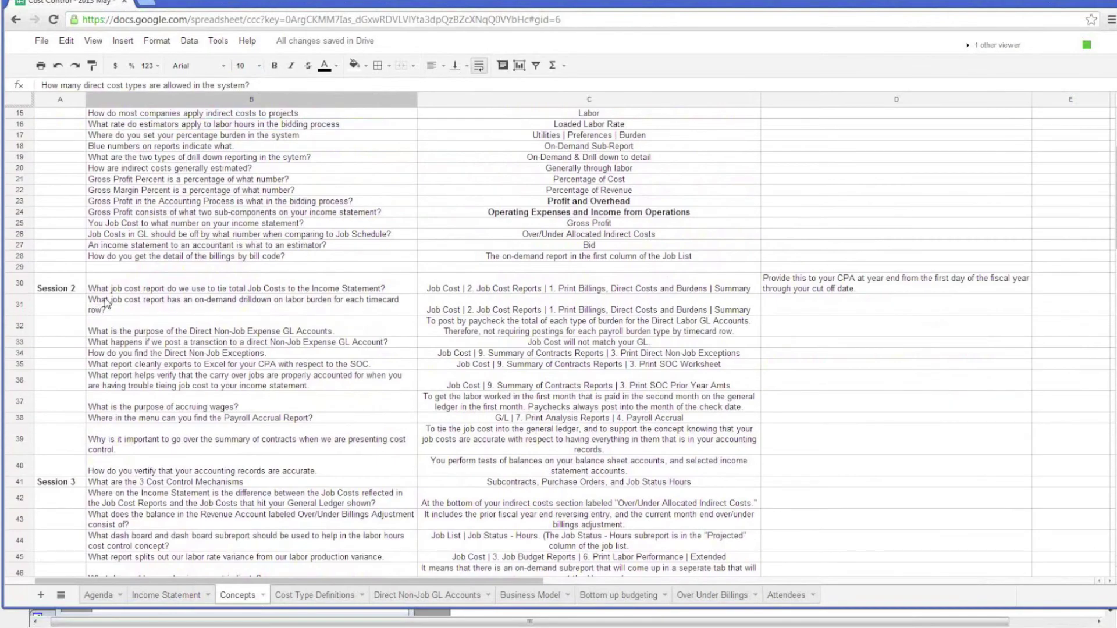
scroll(417, 448, "down", 1)
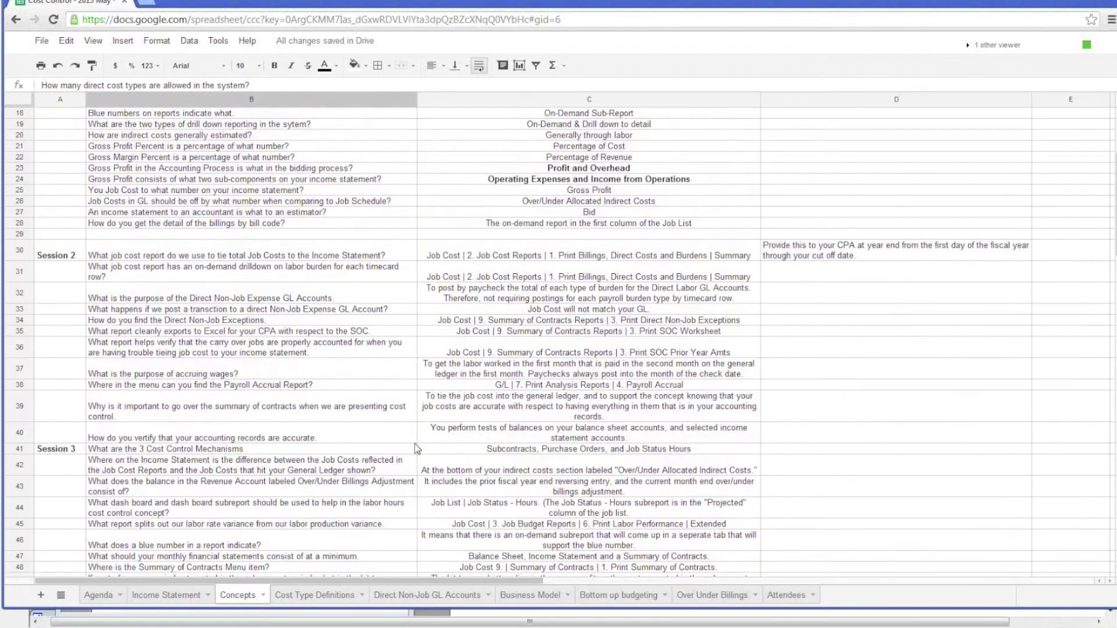
scroll(416, 448, "down", 2)
scroll(549, 450, "down", 5)
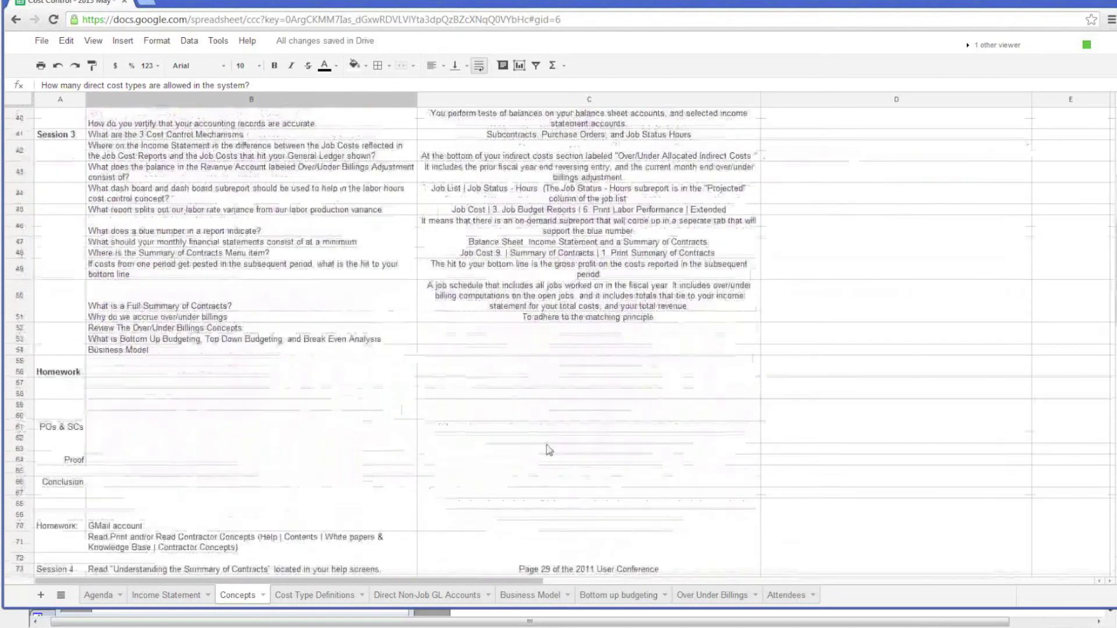
scroll(549, 450, "down", 8)
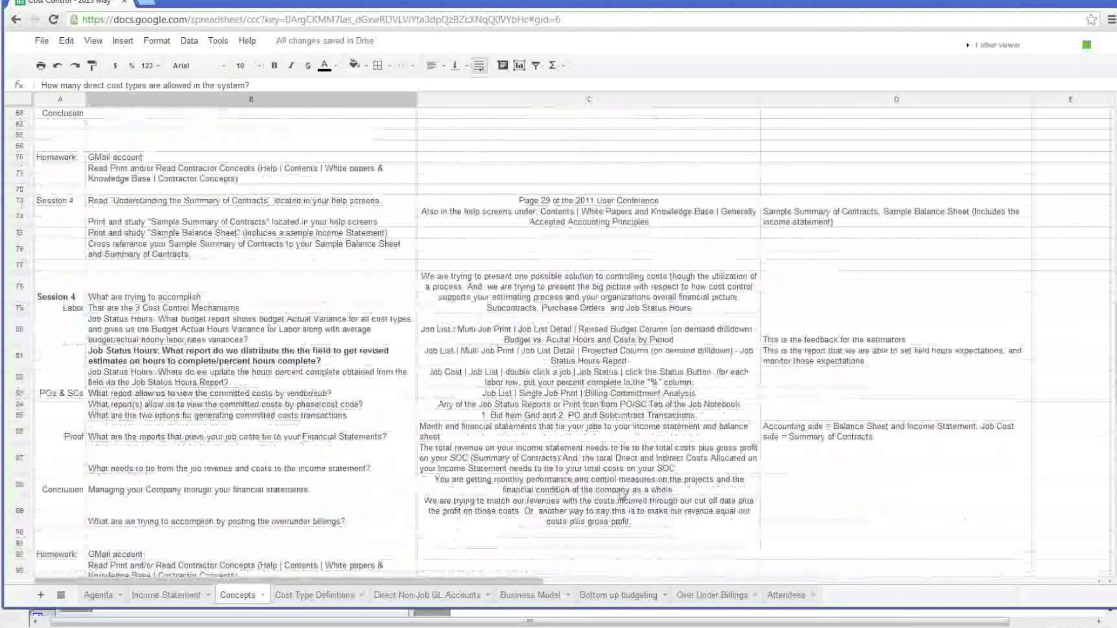
Examine how the Cost Type Definitions sheet classifies example costs as direct, indirect, operating, or other income and expense.
left_click(302, 595)
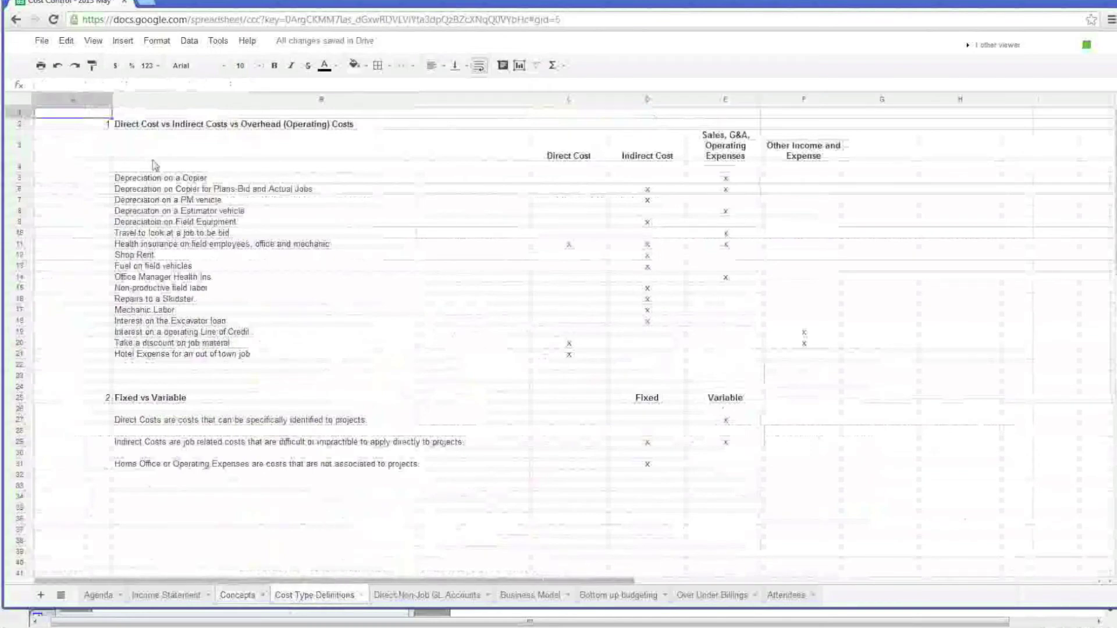
left_click(155, 178)
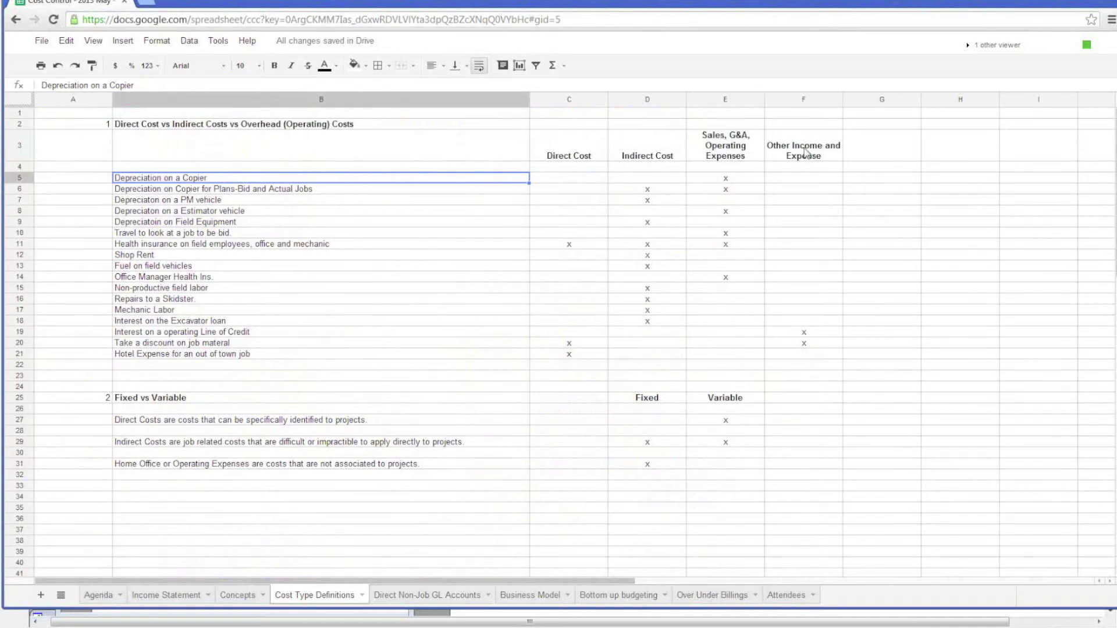
left_click(566, 159)
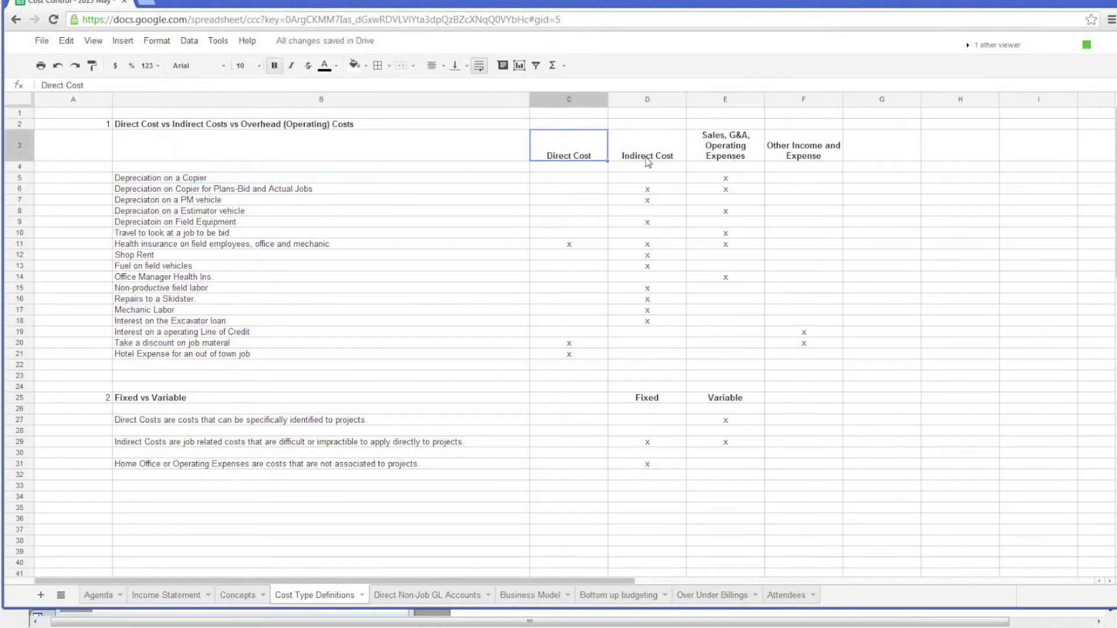
left_click(789, 155)
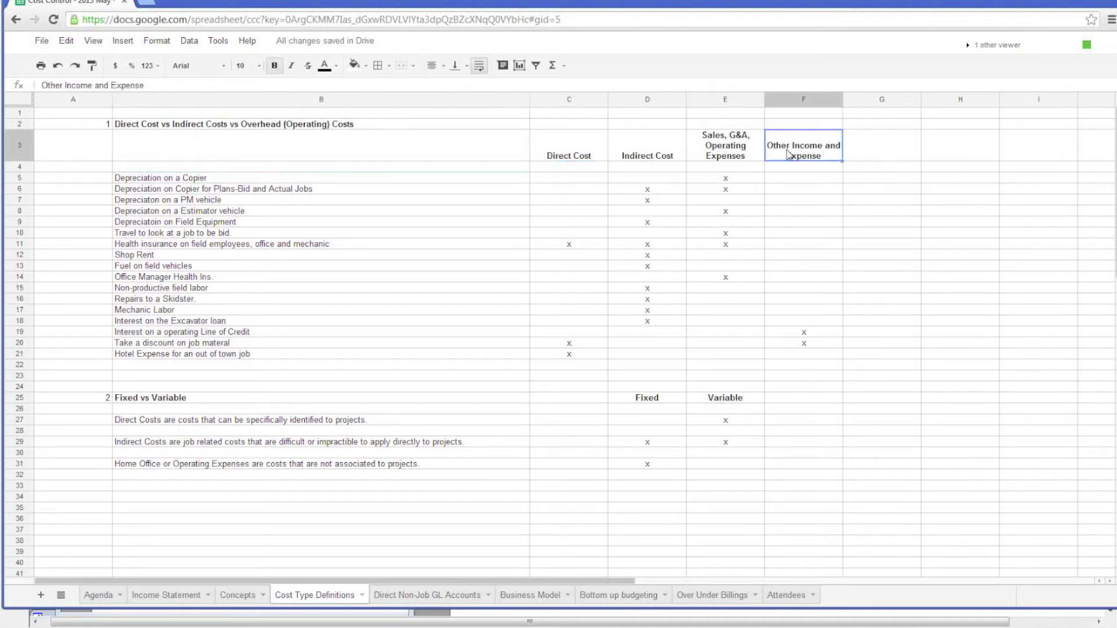
left_click(574, 162)
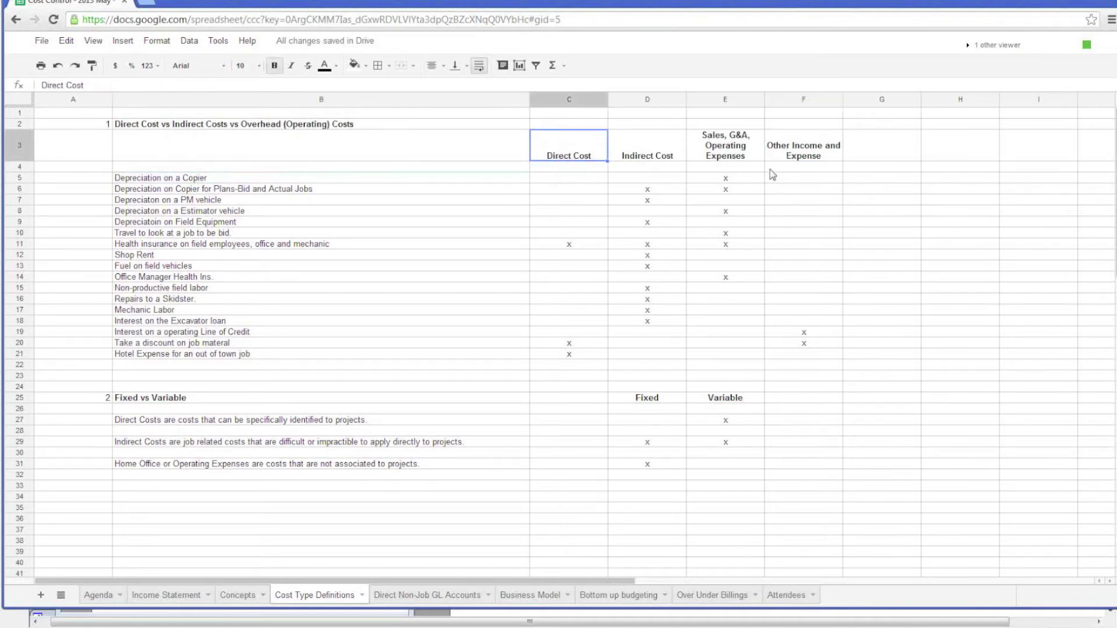
left_click(726, 179)
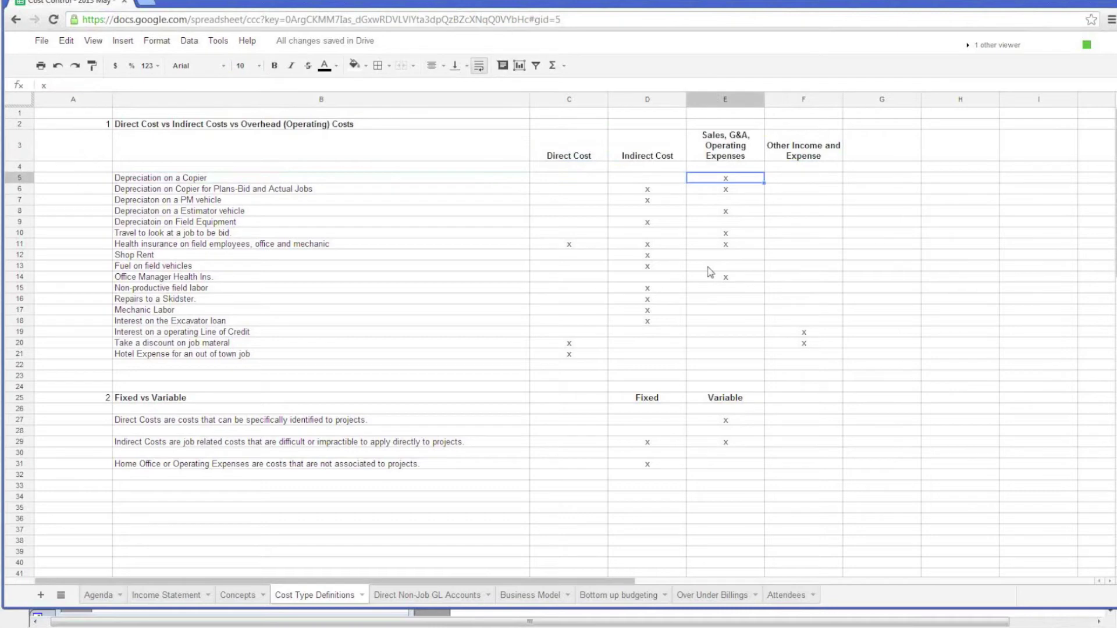
left_click(652, 245)
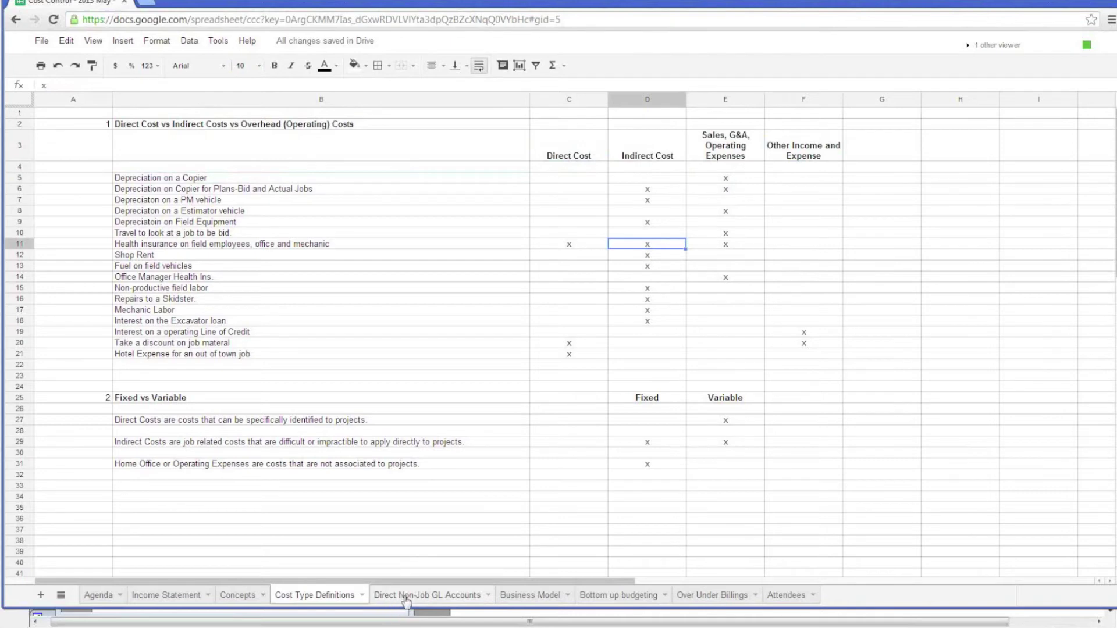
Examine the hours, gross labor and each payroll burden amount in row 6 of the Direct Non-Job GL Accounts sheet.
left_click(428, 599)
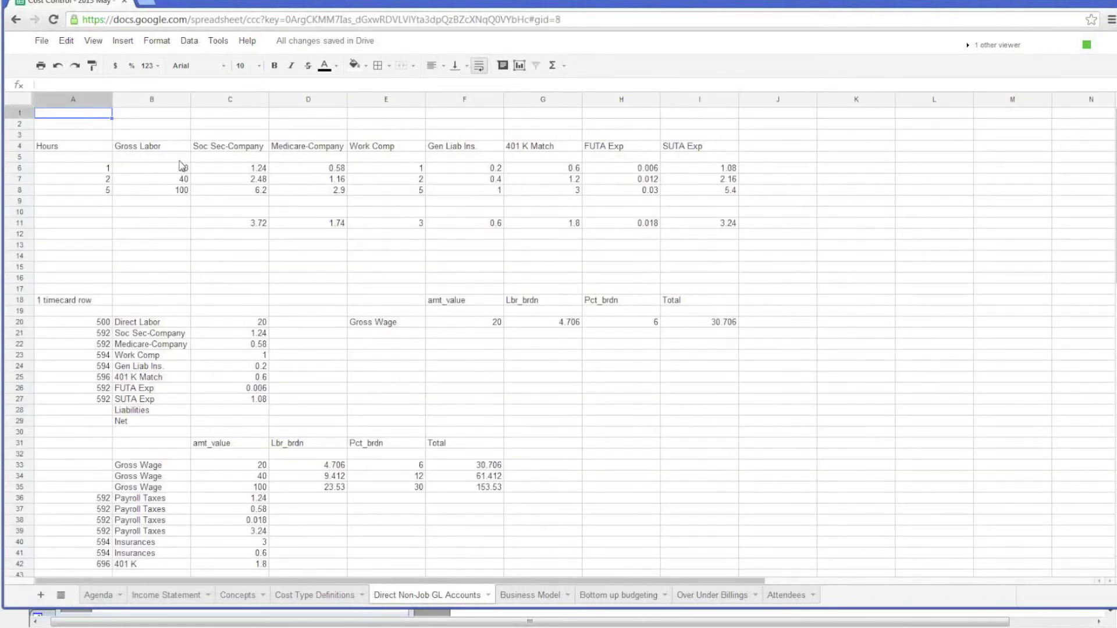
left_click(102, 169)
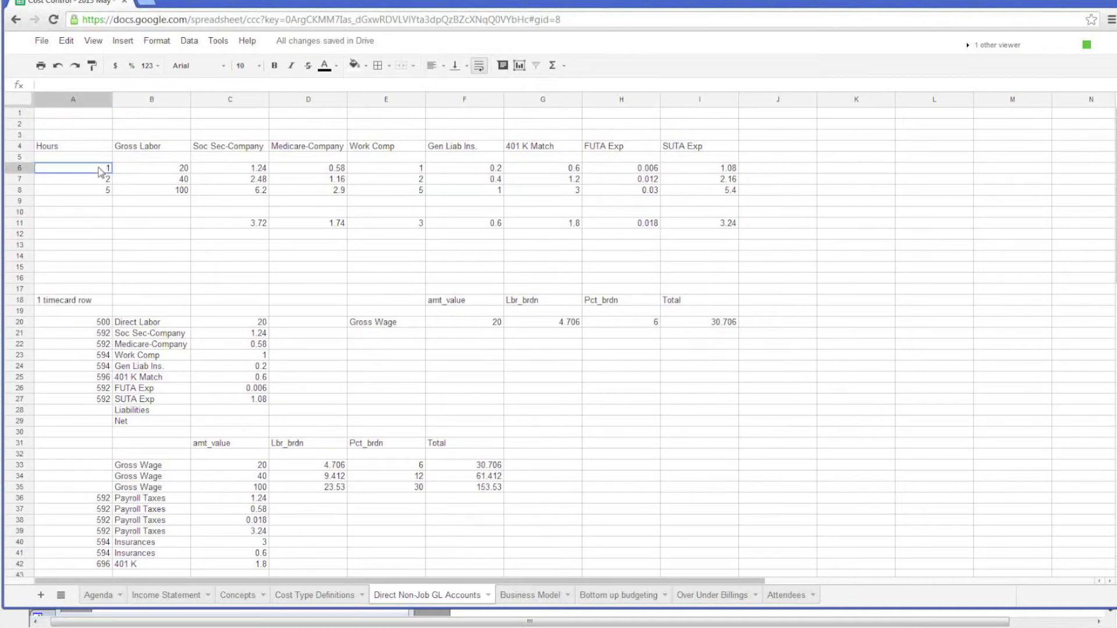
left_click(21, 169)
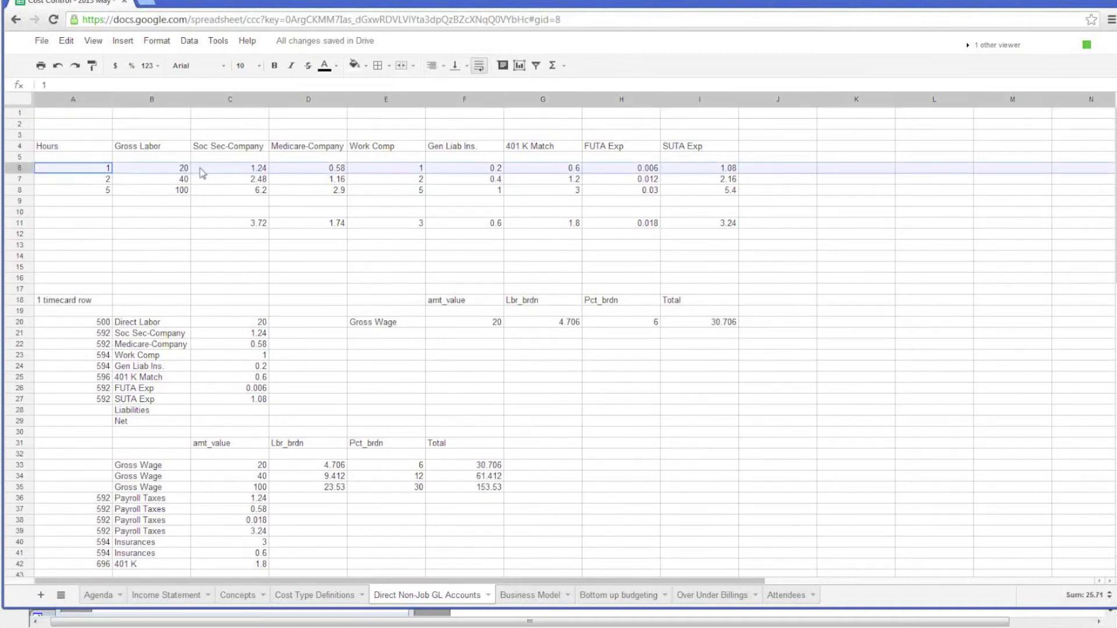
left_click(172, 172)
left_click(263, 174)
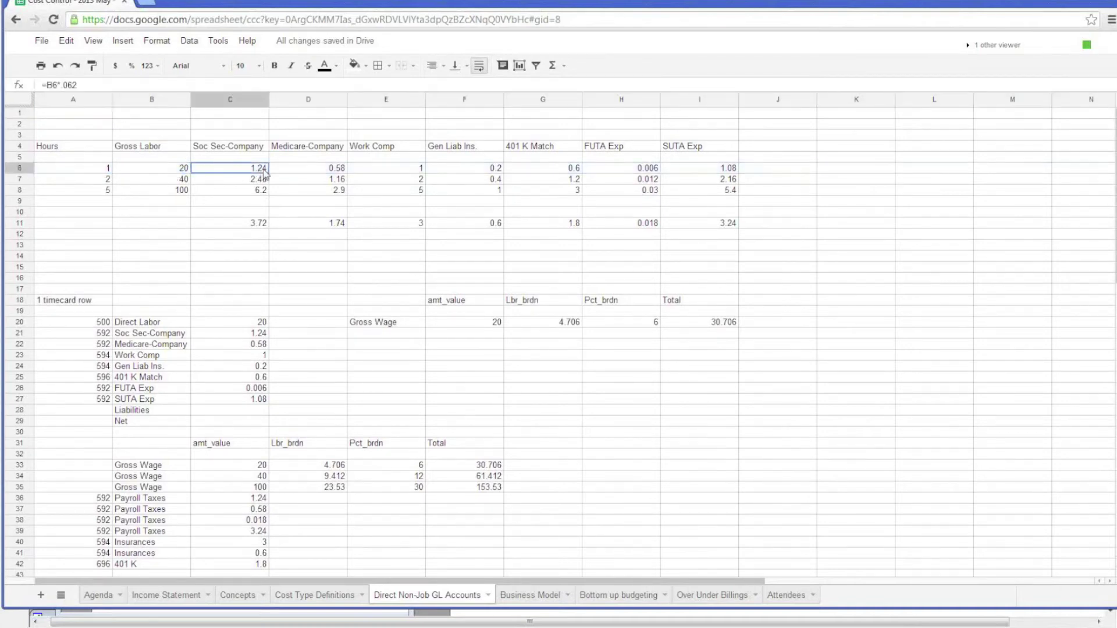
left_click(339, 172)
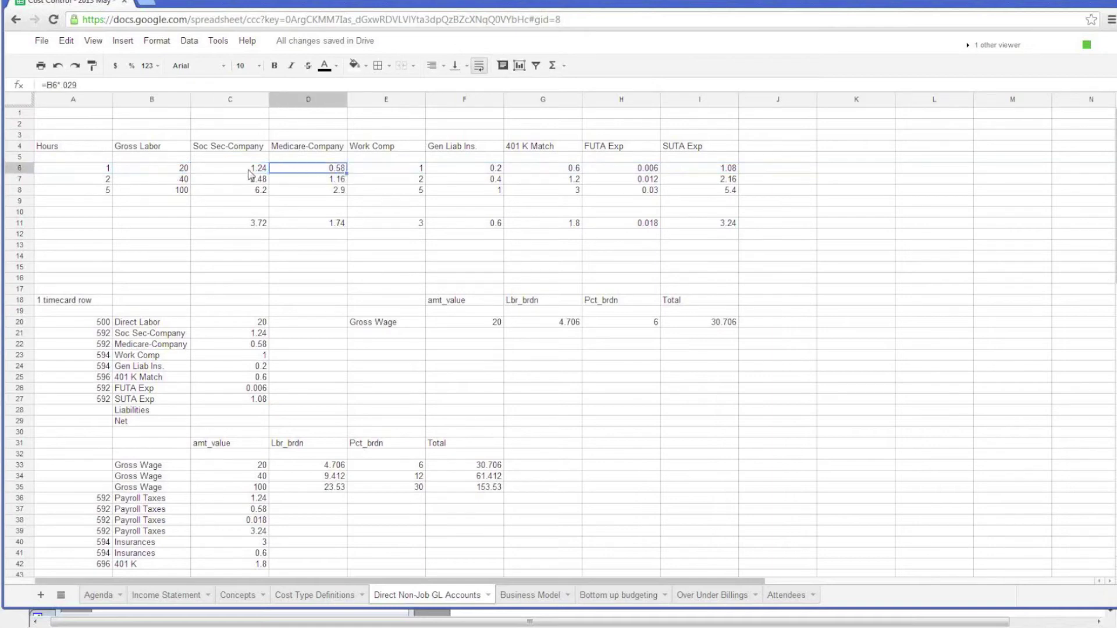
left_click(398, 172)
left_click(473, 170)
left_click(541, 169)
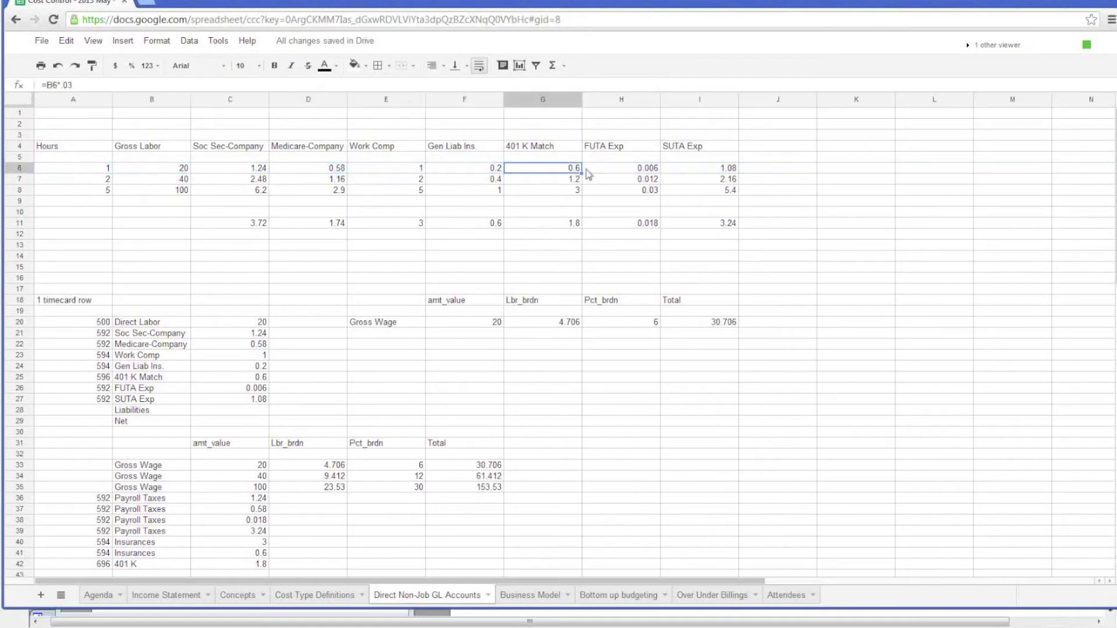
left_click(608, 170)
left_click(692, 173)
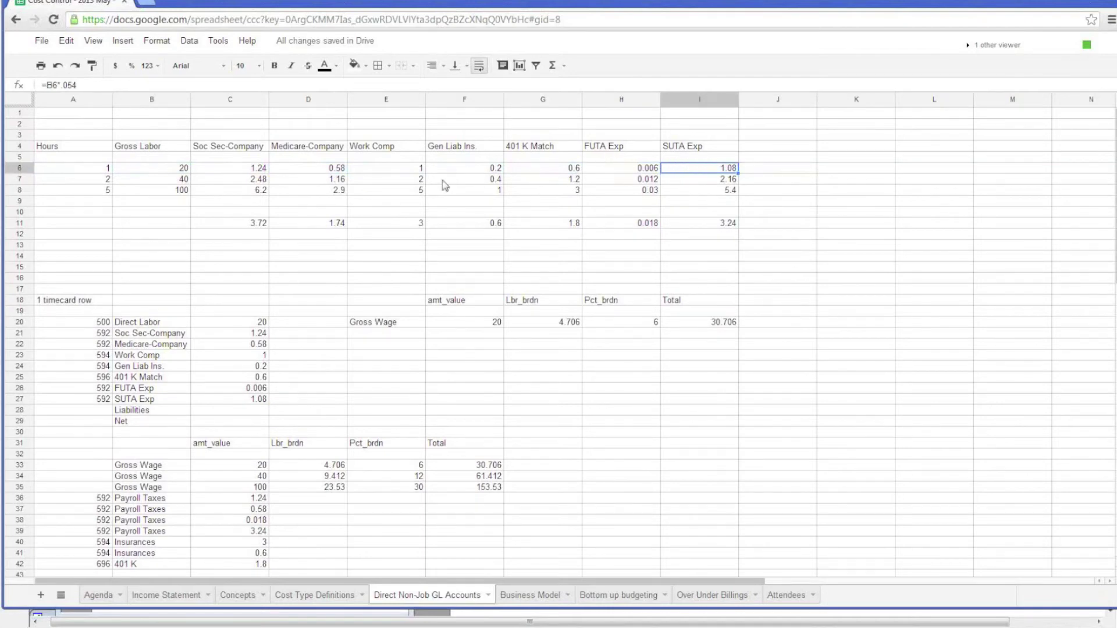
Highlight the row 6 burden amounts from Soc Sec-Company to FUTA Exp, and relate Gross Labor to the Lbr_brdn amount in row 20.
left_click_drag(230, 170, 624, 173)
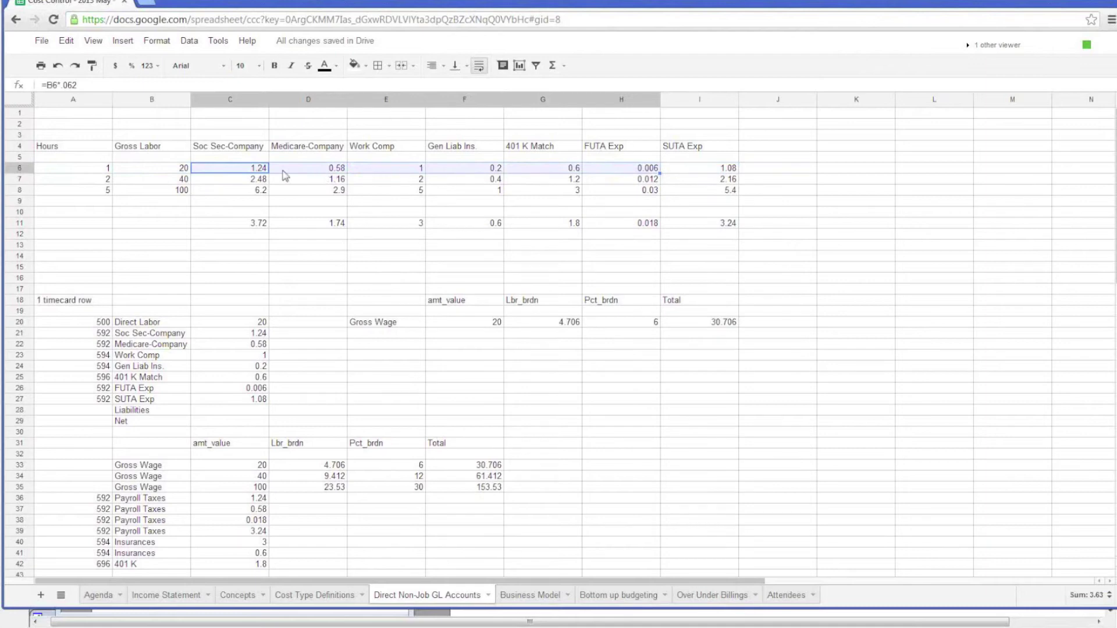
left_click(155, 169)
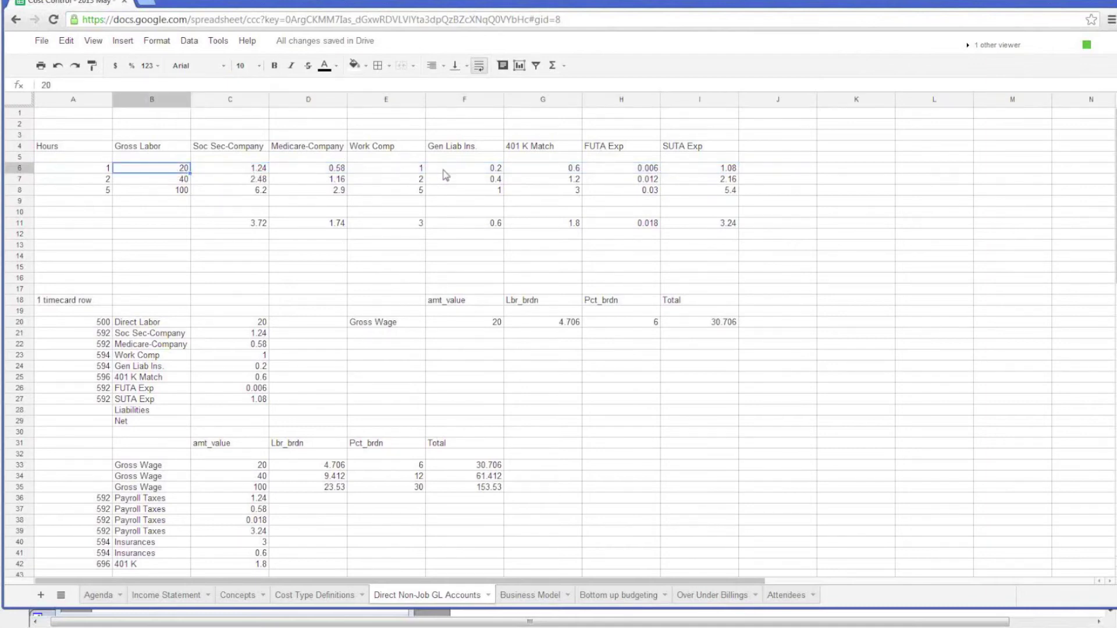
left_click(544, 323)
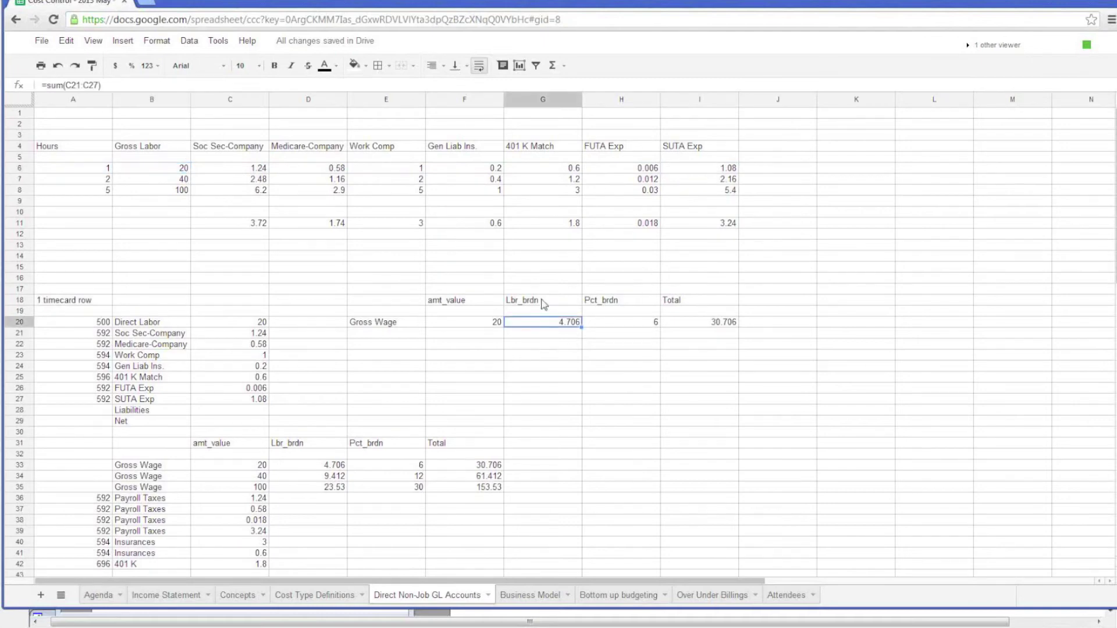
Examine how the amt_value heading relates to the Gross Wage amount in row 20 of the Direct Non-Job GL Accounts sheet.
left_click(441, 302)
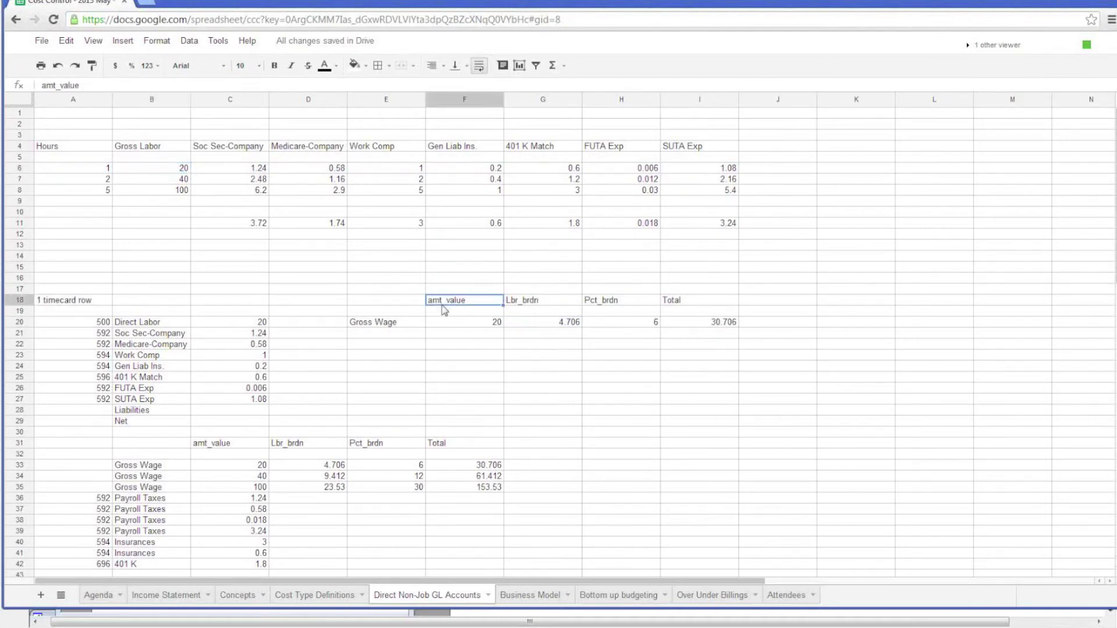
left_click(455, 326)
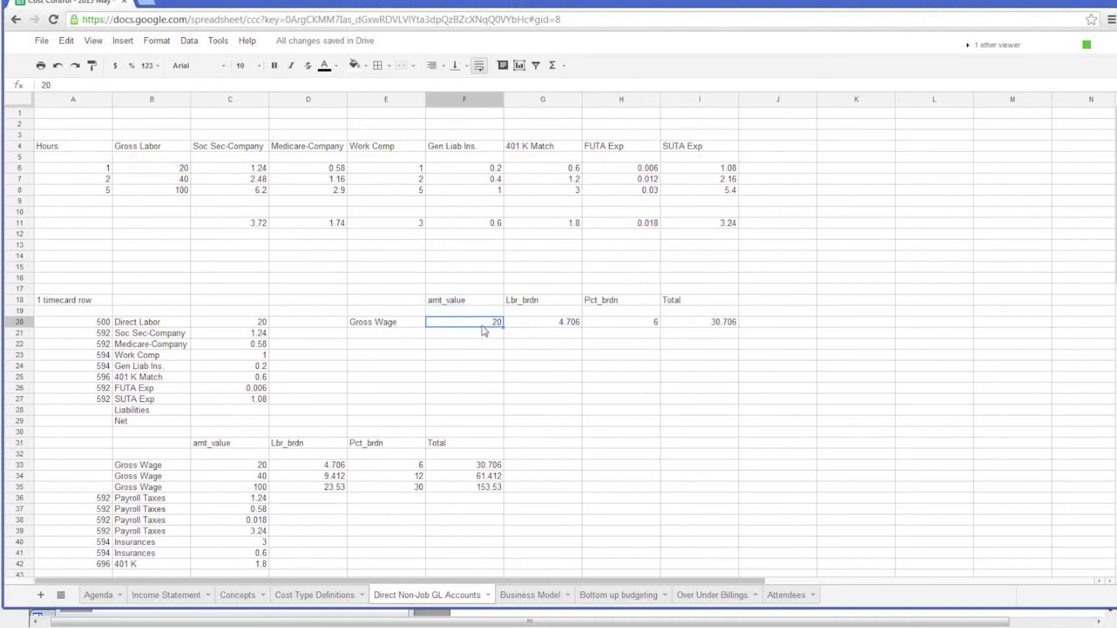
left_click(462, 304)
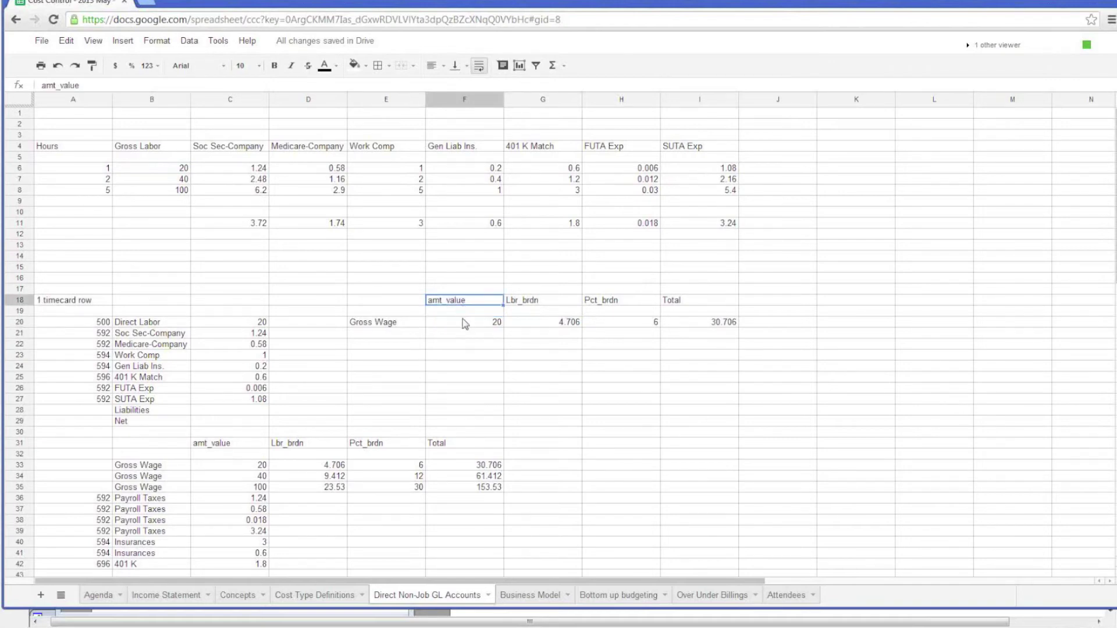
left_click(465, 324)
left_click(465, 303)
left_click(462, 326)
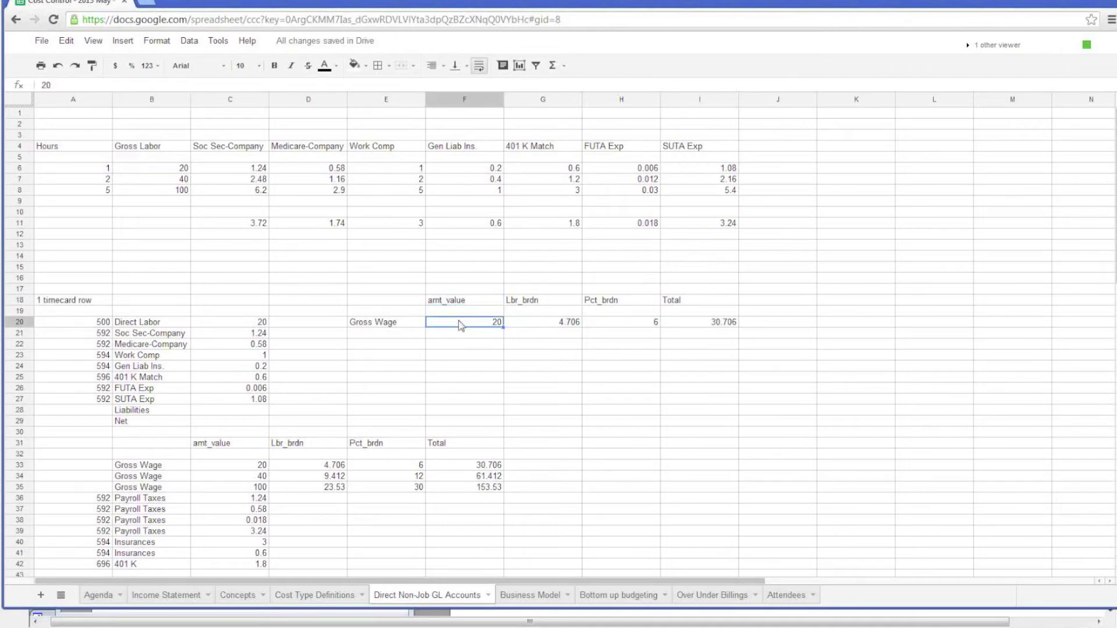
left_click(466, 304)
left_click(465, 327)
Compare the Gross Wage amt_value in row 20 with its Lbr_brdn and Pct_brdn amounts.
left_click(526, 325)
left_click(463, 326)
left_click(532, 324)
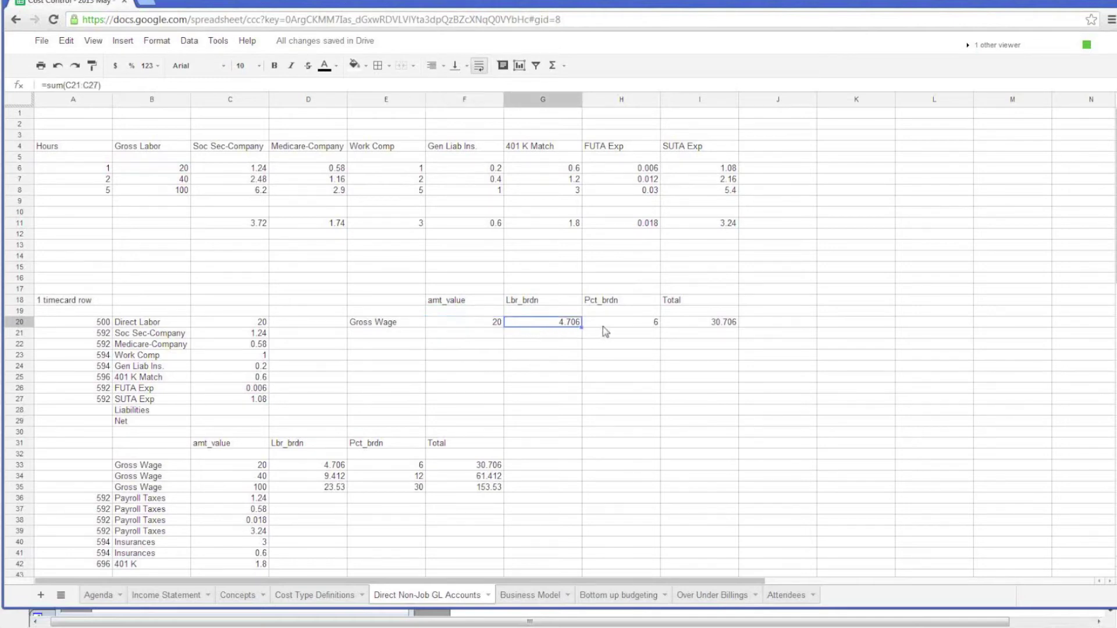
left_click(466, 327)
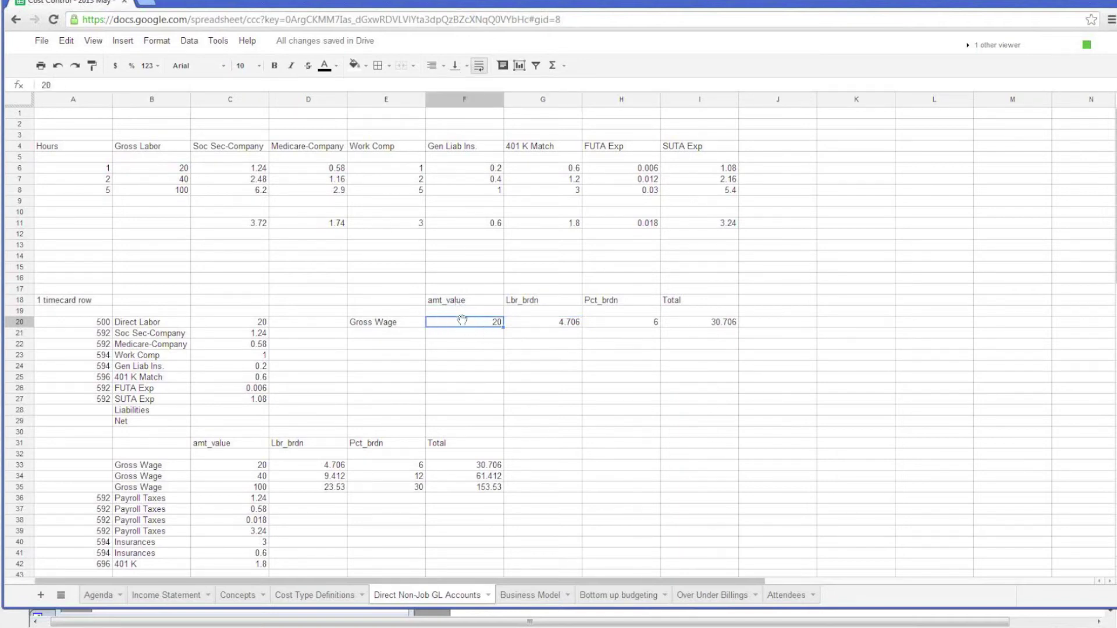
left_click(565, 329)
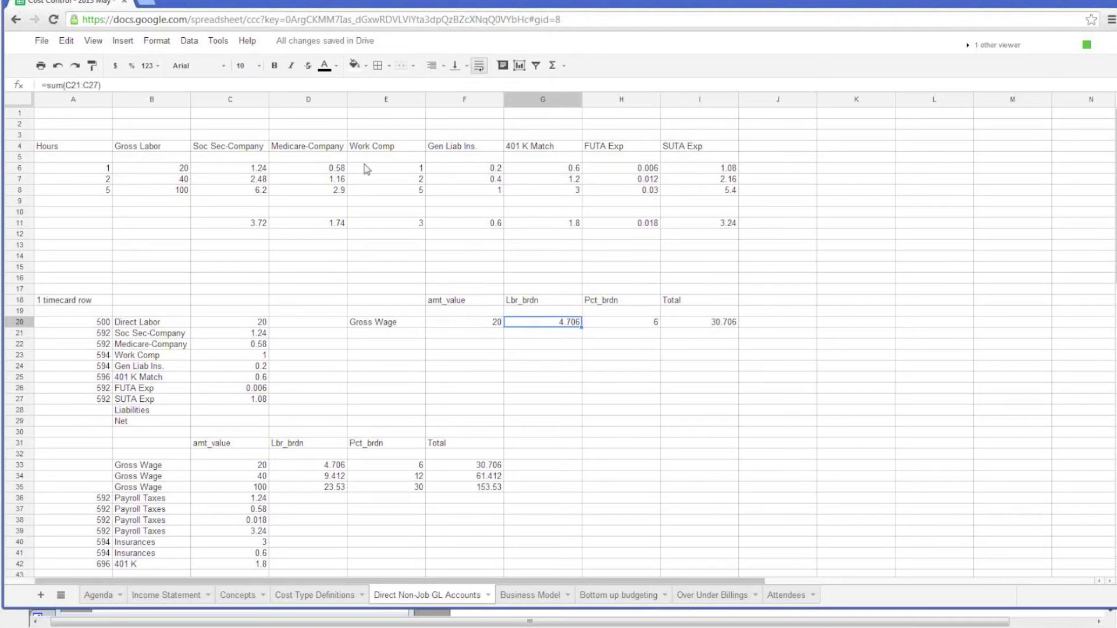
left_click(617, 325)
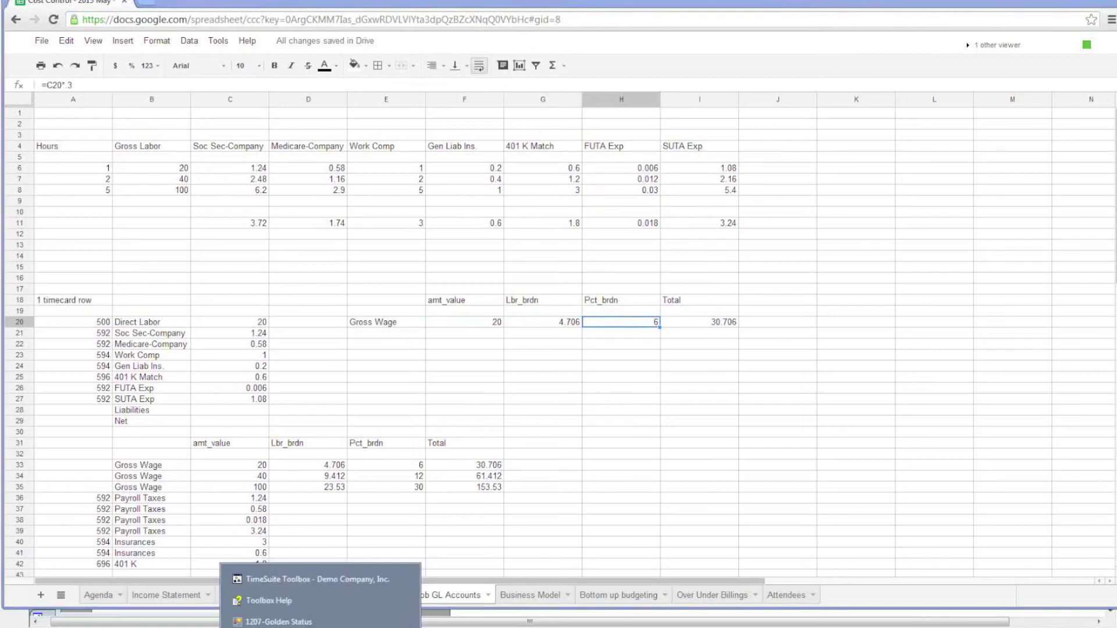
Switch to TimeSuite Toolbox, examine the Income Statement's direct and indirect costs, and relate them to the spreadsheet's Lbr_brdn amount in row 20.
left_click(323, 582)
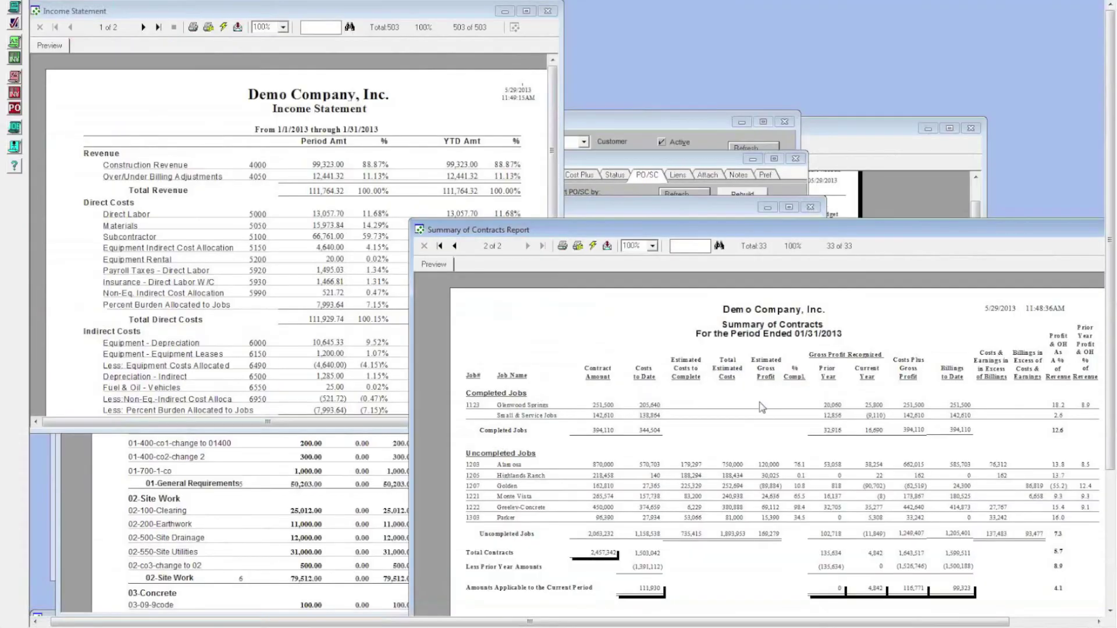
left_click(379, 289)
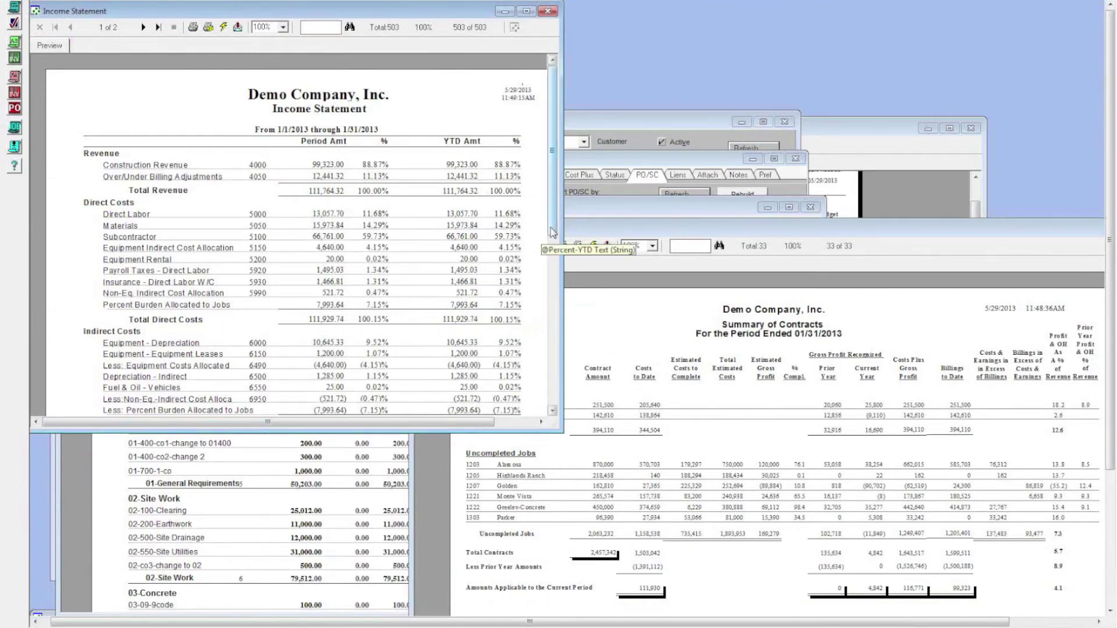
scroll(544, 239, "down", 3)
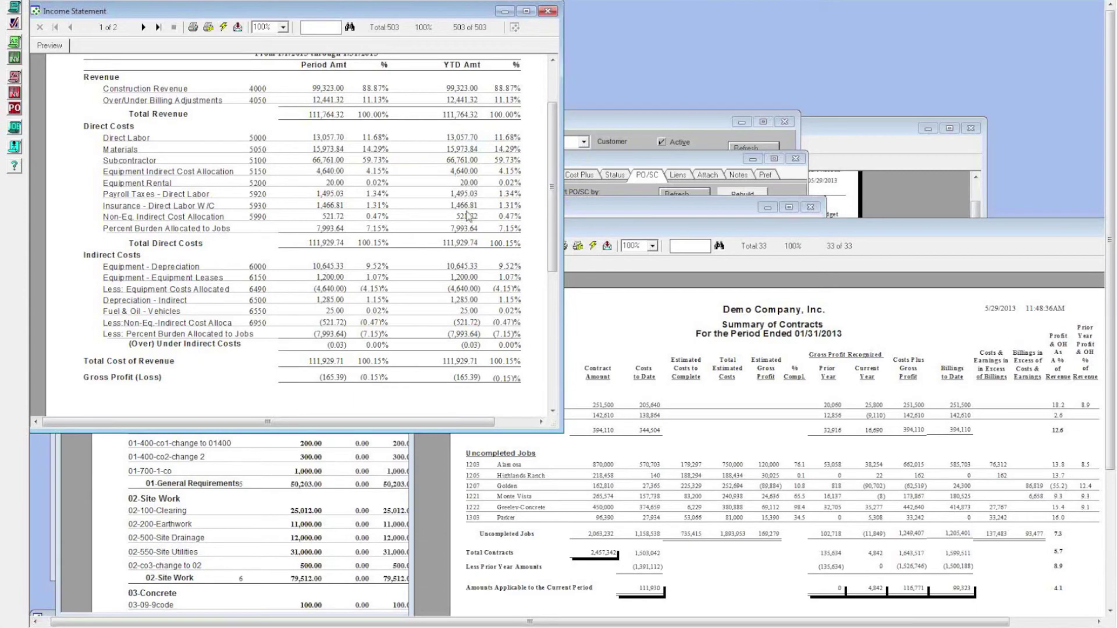
key("alt+Tab")
left_click(553, 323)
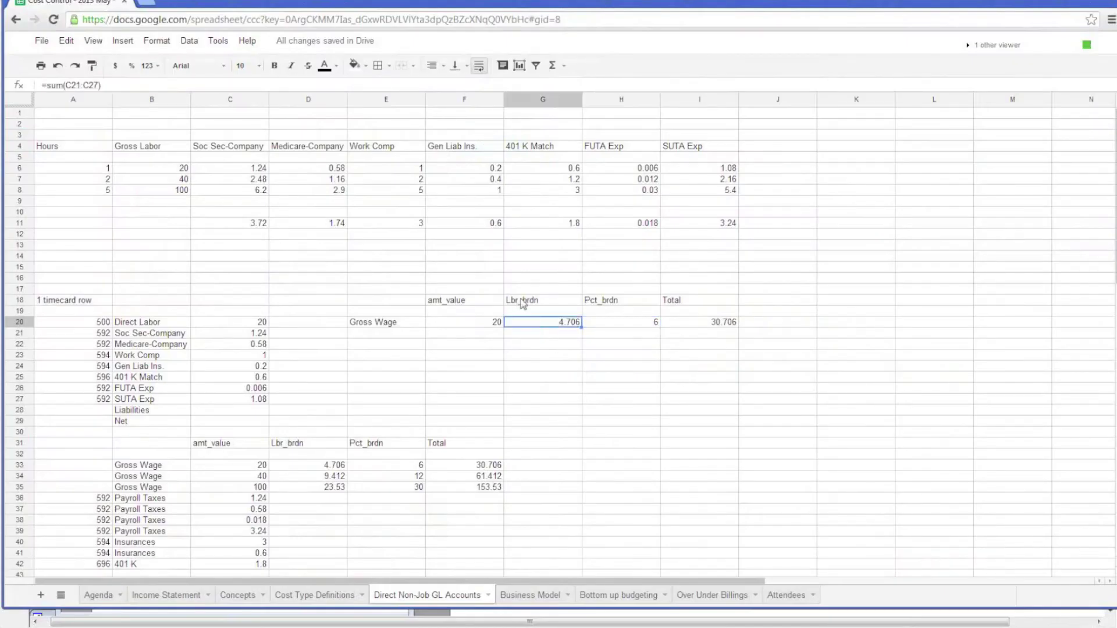
Compare the Income Statement's Total Direct Costs with the Summary of Contracts' costs applicable to the current period.
key("alt+Tab")
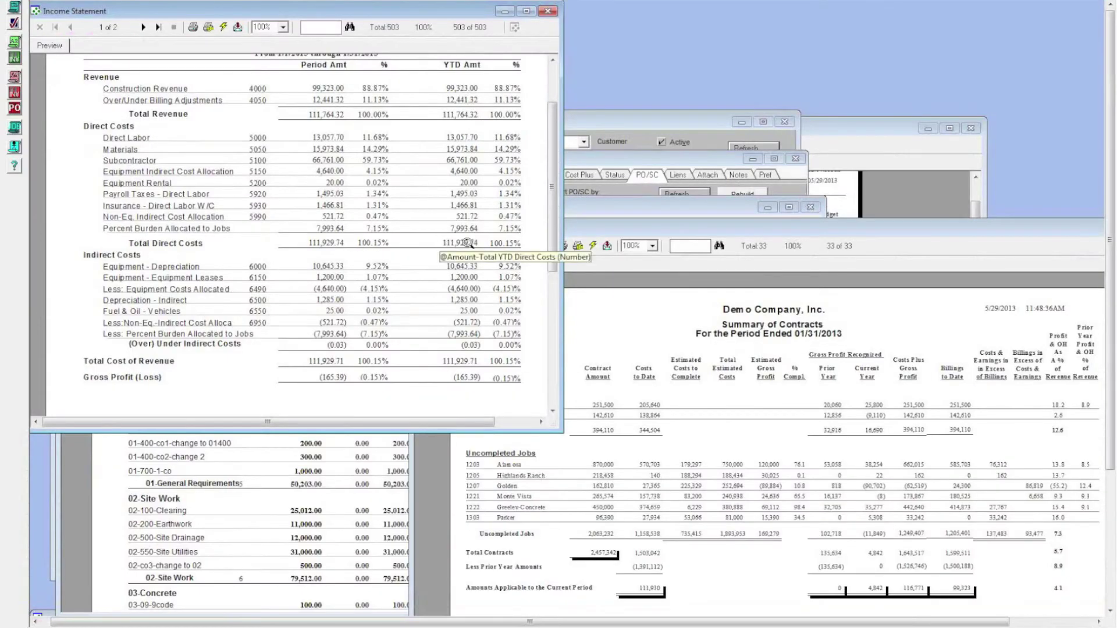
left_click(673, 565)
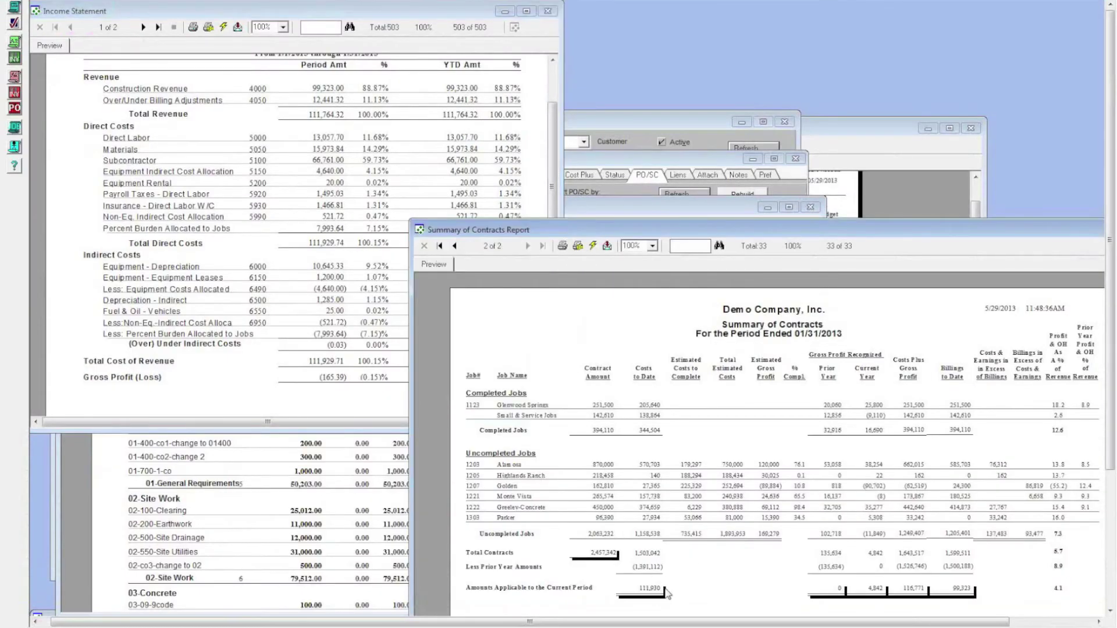
left_click(411, 130)
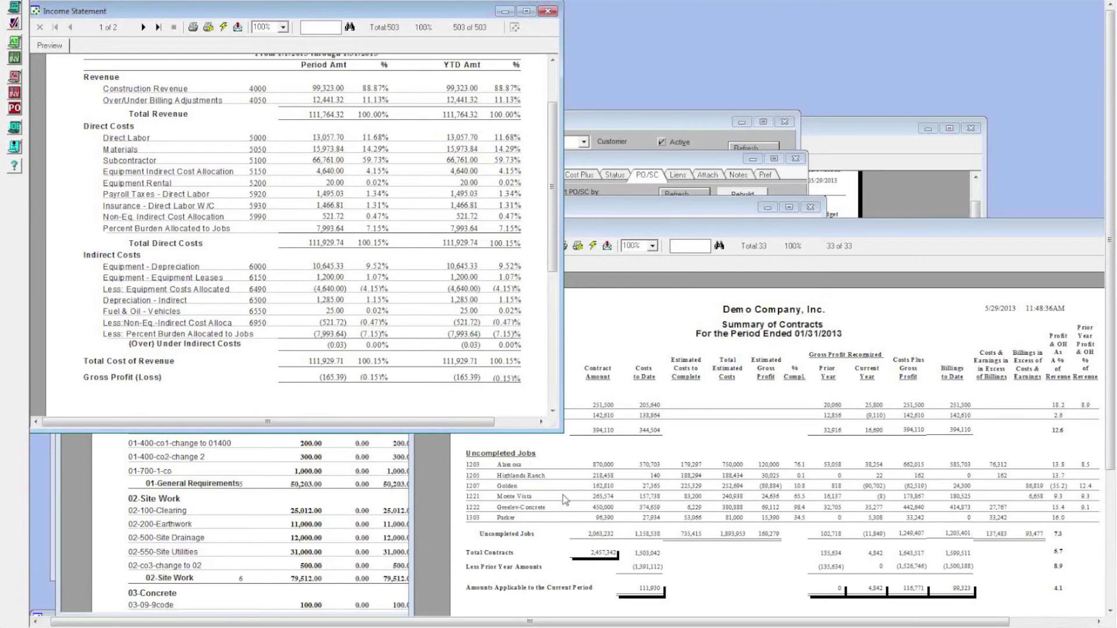
Drill down from the Summary of Contracts into the costs and billings of jobs 1203 Alamosa and 1207 Golden.
double_click(605, 466)
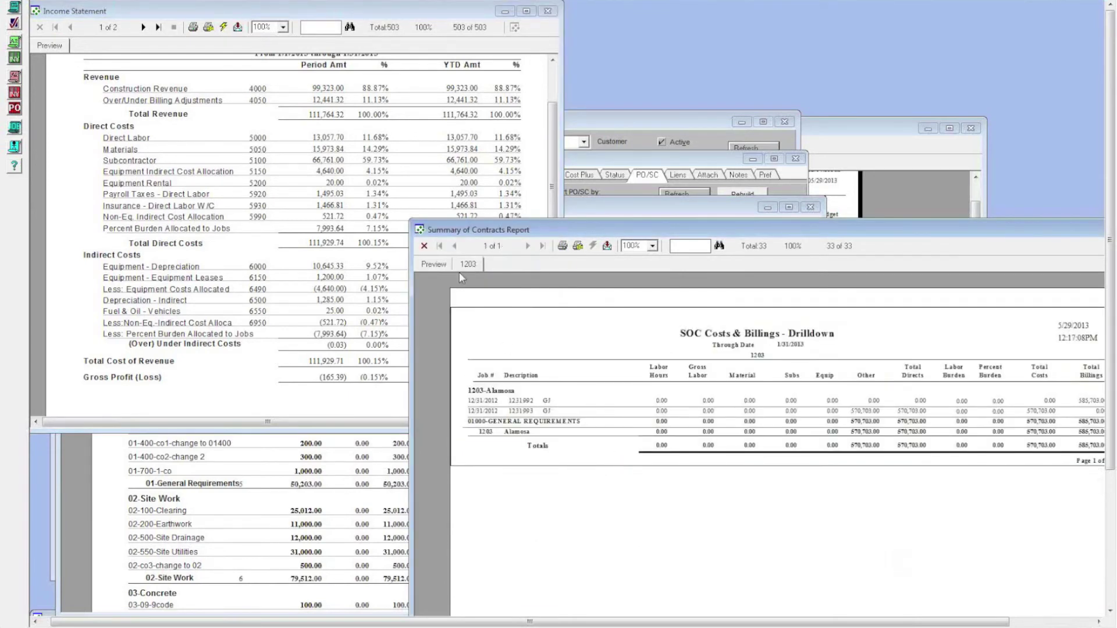
left_click(434, 264)
double_click(603, 486)
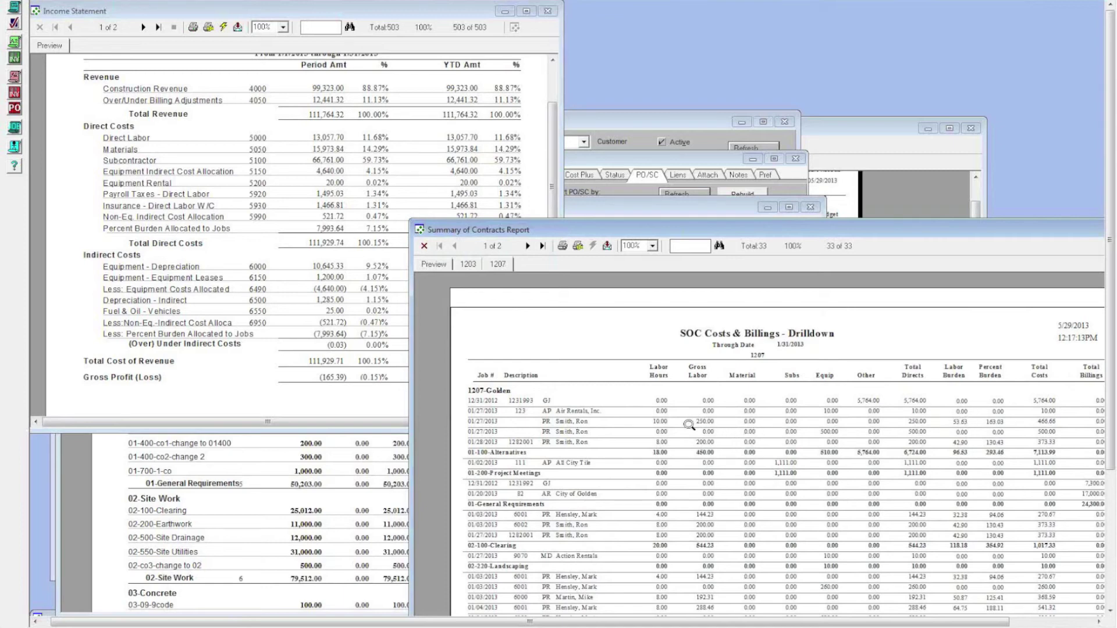
Return to the Cost Control spreadsheet and examine the Failure Criteria component on the Business Model sheet.
key("alt+Tab")
key("alt+Tab")
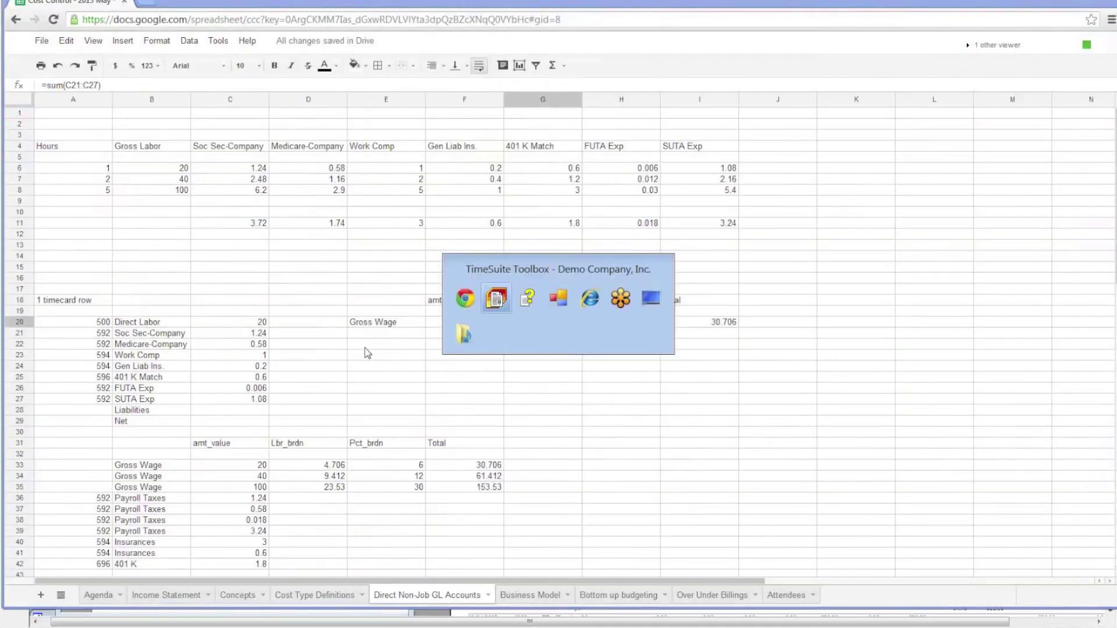
key("alt+Tab")
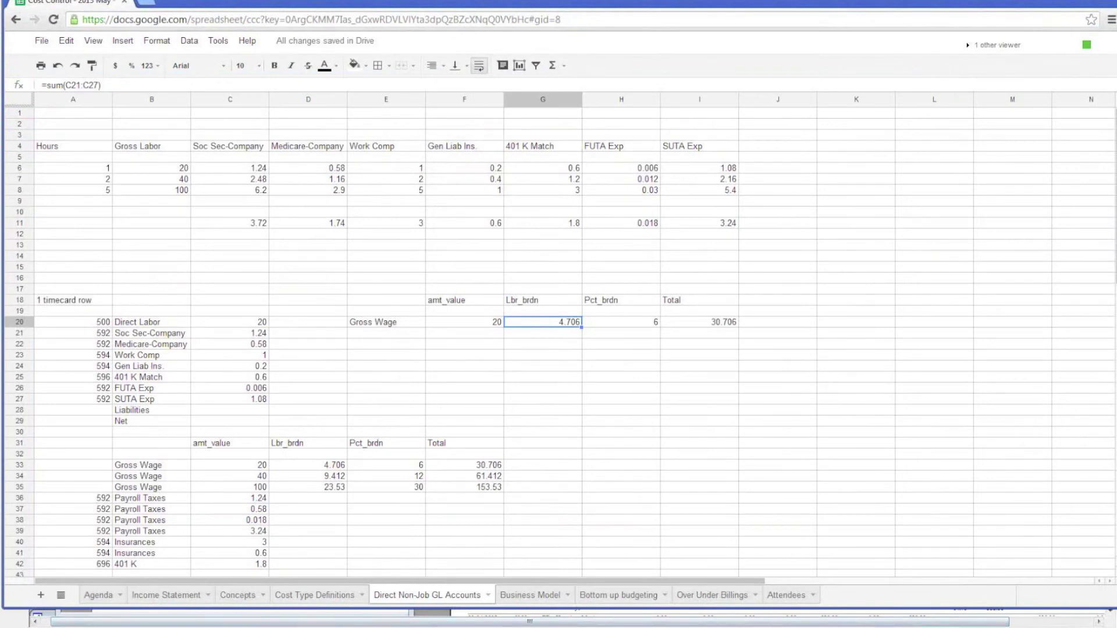
key("alt+Tab")
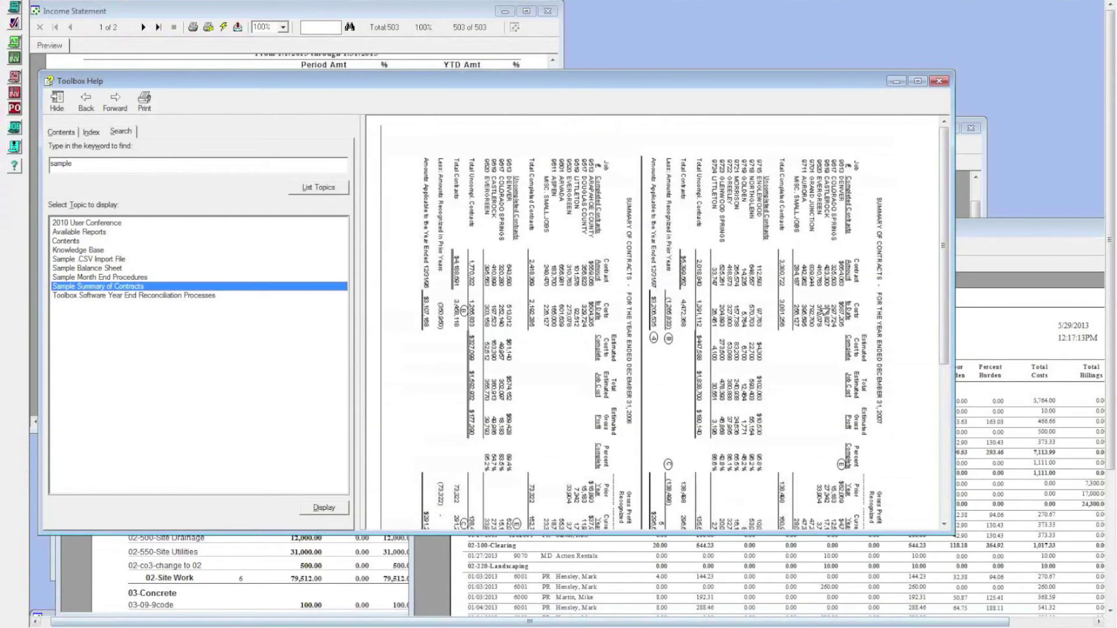
key("alt+Tab")
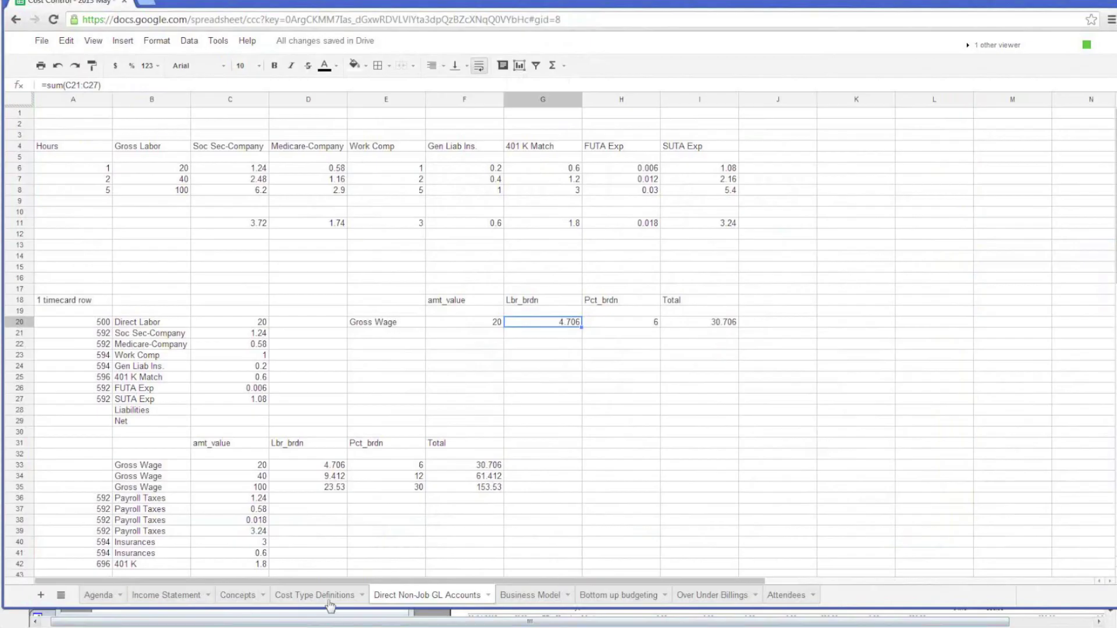
left_click(554, 599)
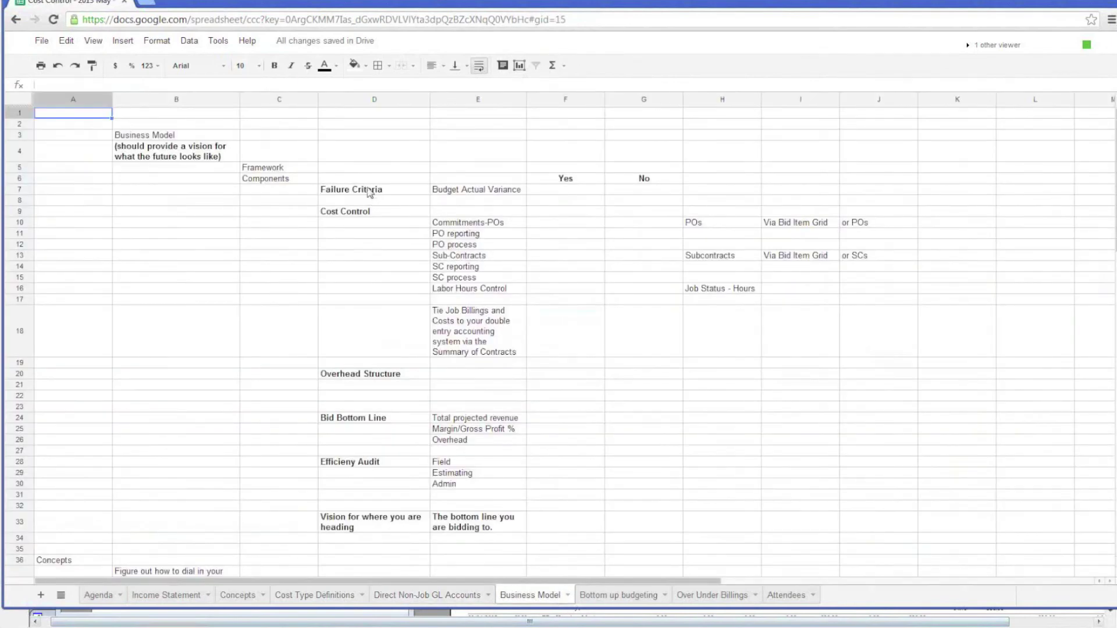
left_click(370, 192)
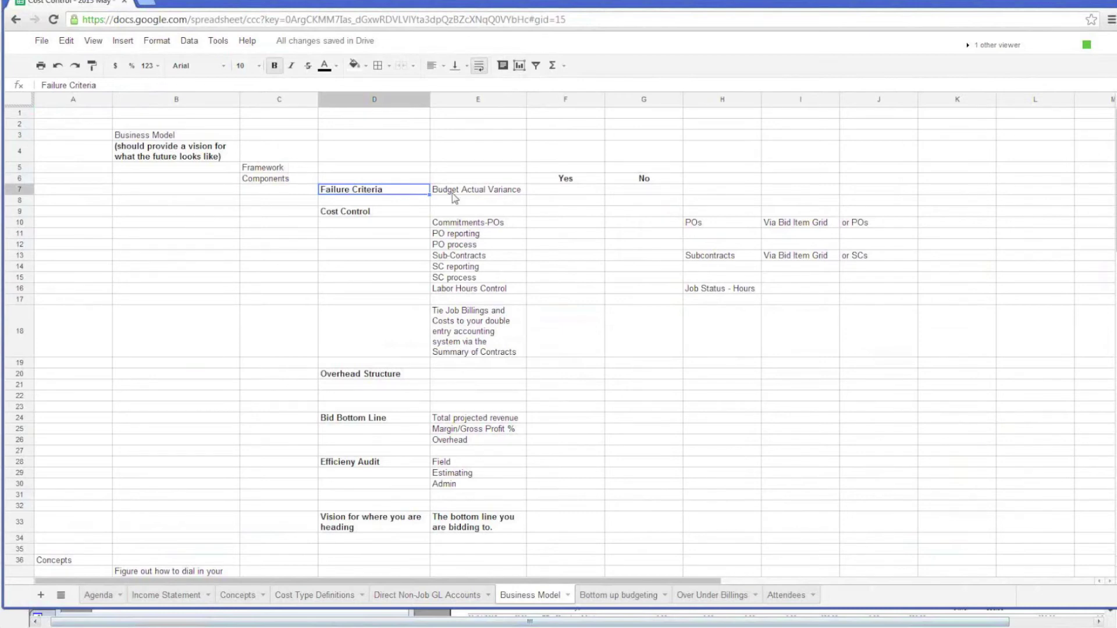
double_click(391, 195)
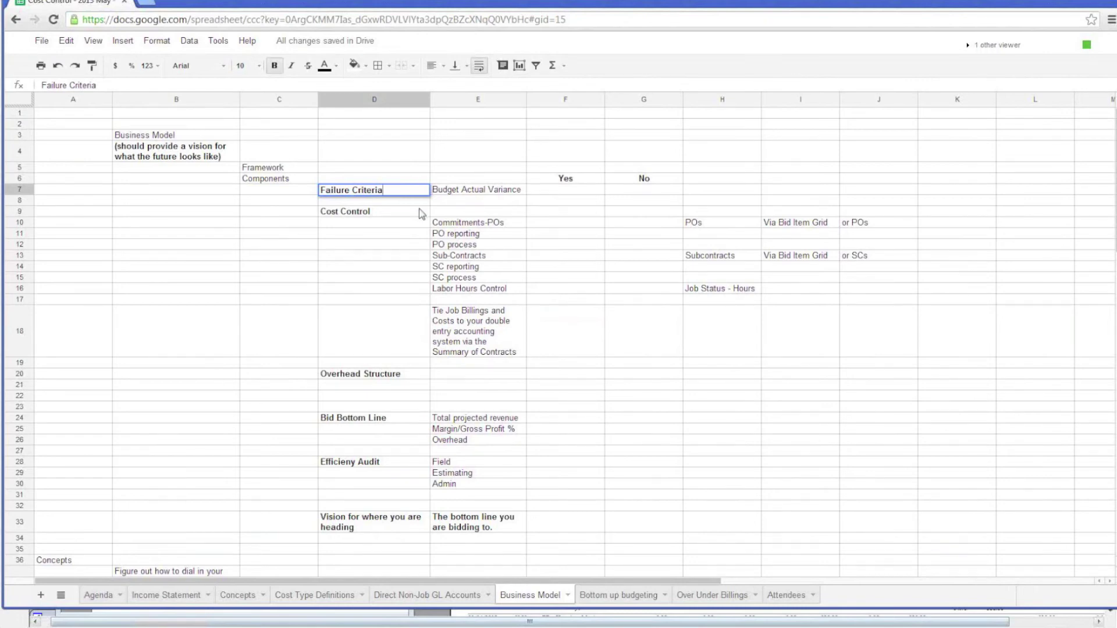
Examine the Cost Control component's commitment PO, subcontract and SC reporting items on the Business Model sheet.
left_click(384, 214)
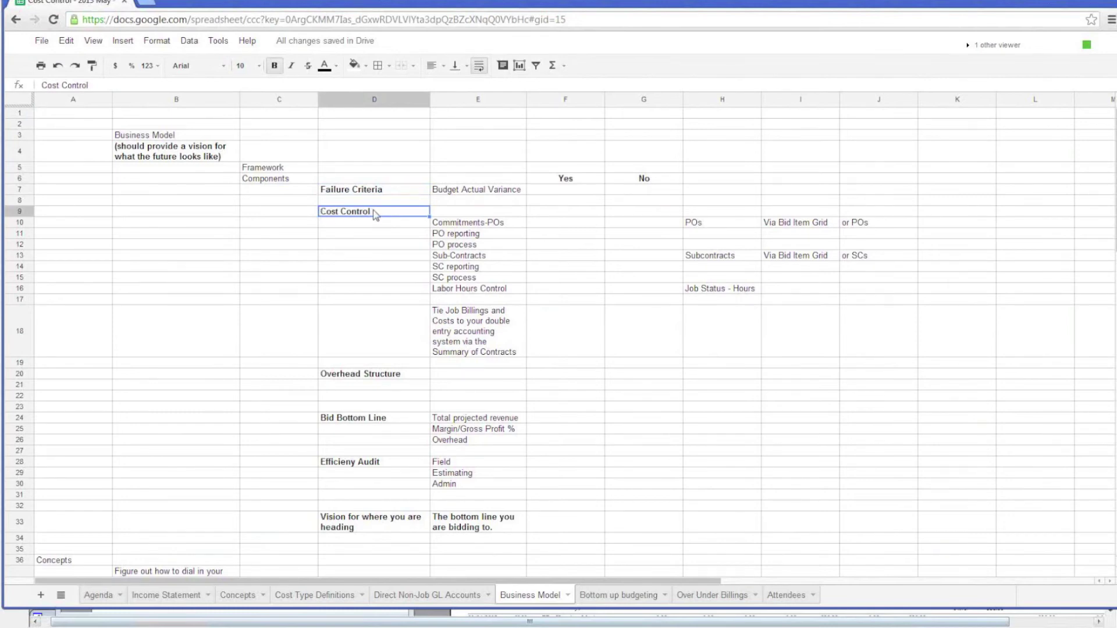
left_click(481, 227)
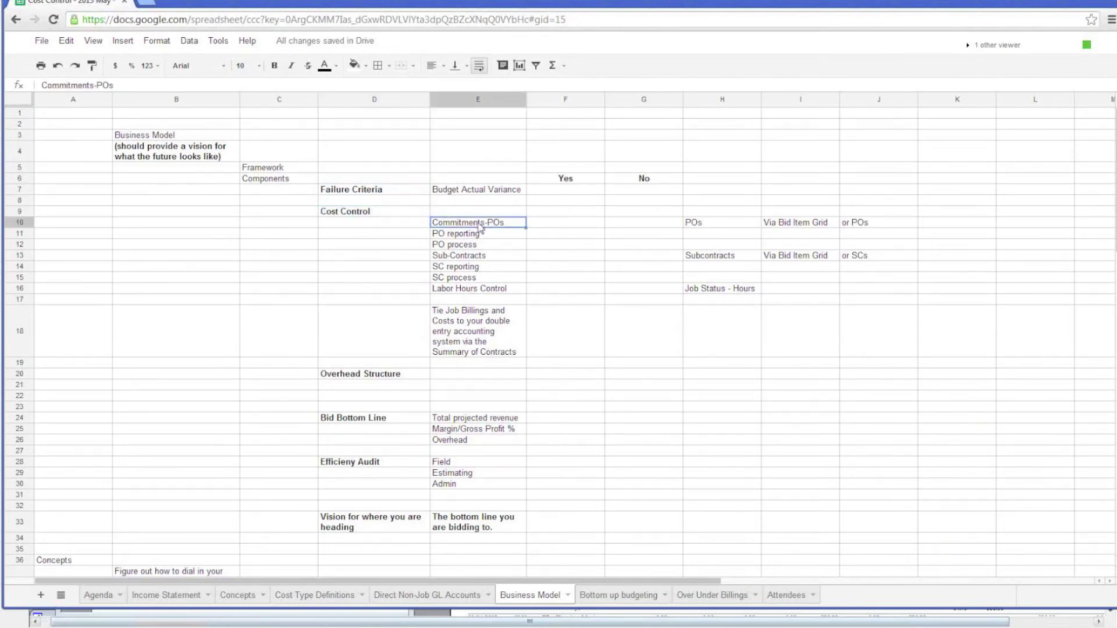
left_click(459, 256)
left_click(455, 269)
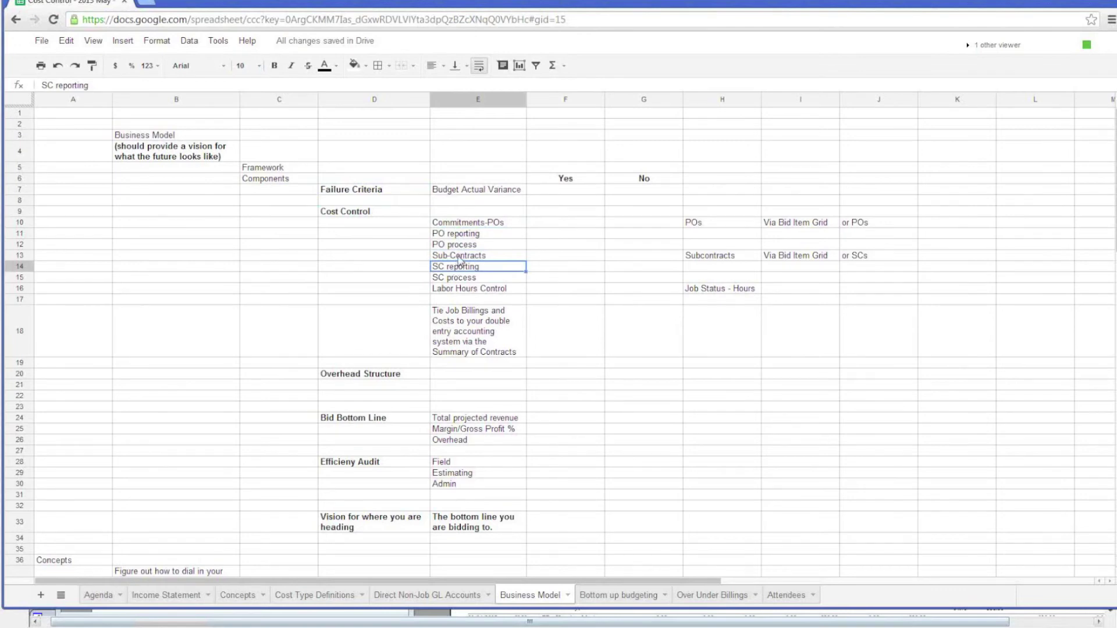
left_click(460, 259)
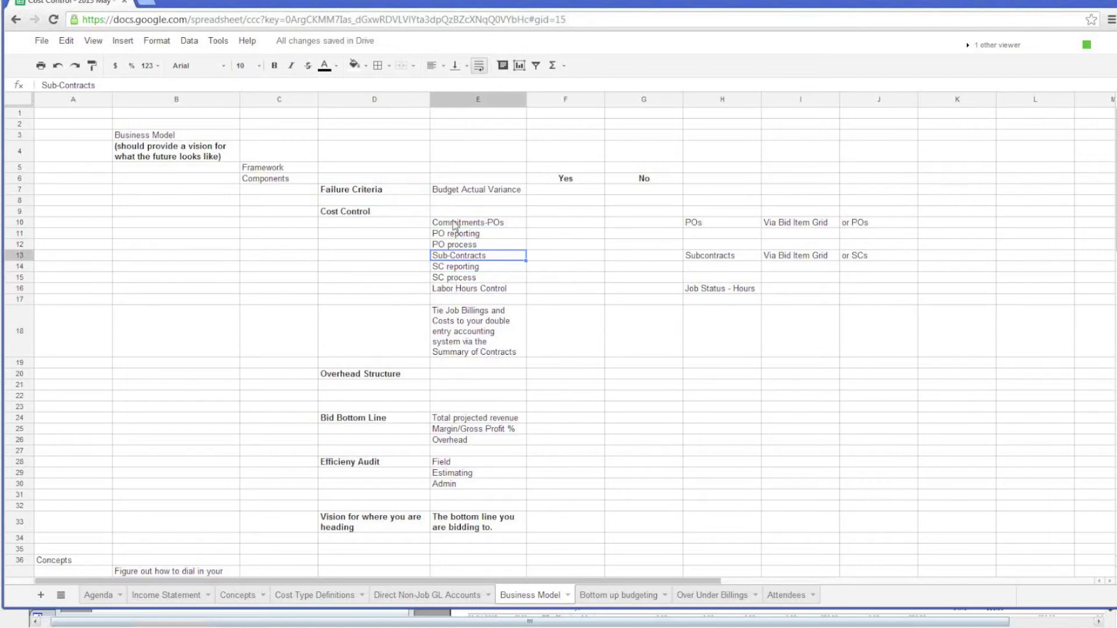
left_click(371, 218)
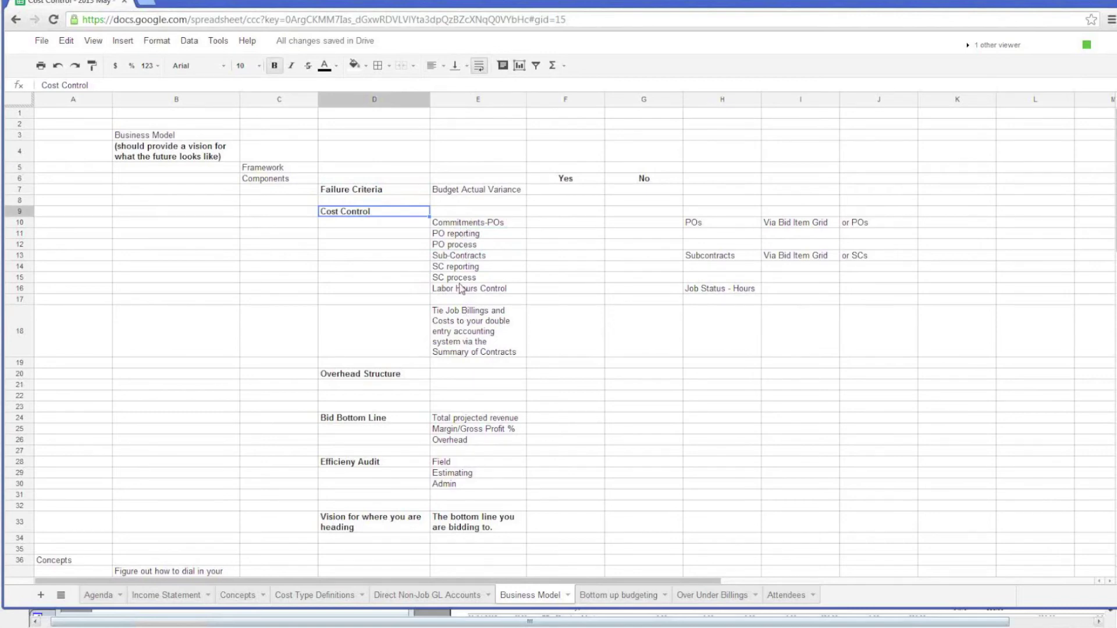
Examine the Cost Control item about tying job billings and costs to double entry accounting via the Summary of Contracts.
left_click(450, 321)
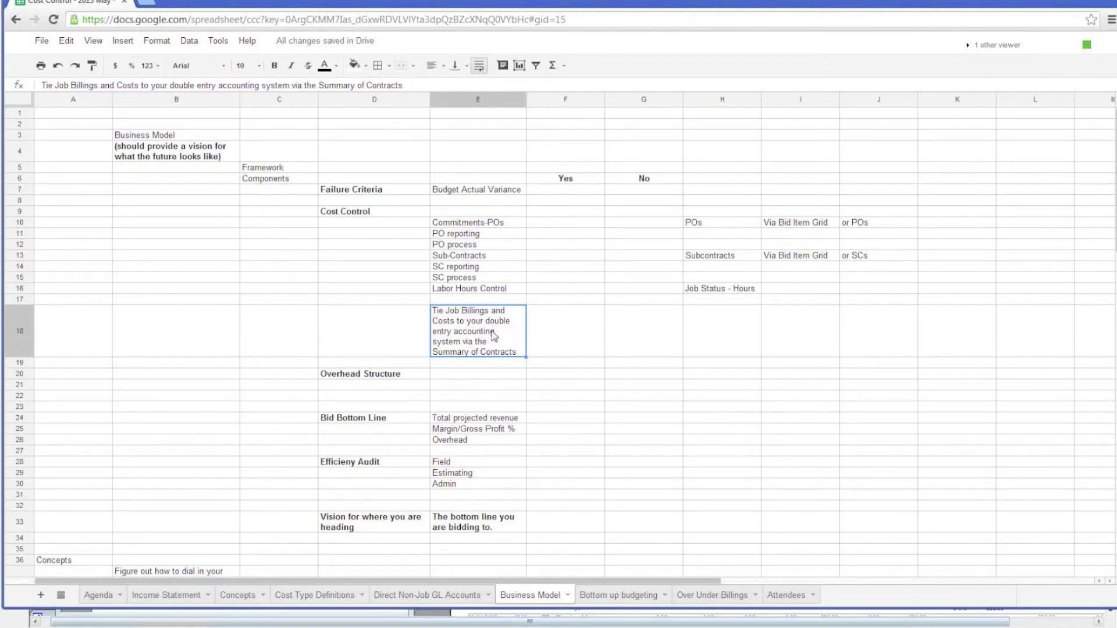
left_click(519, 365)
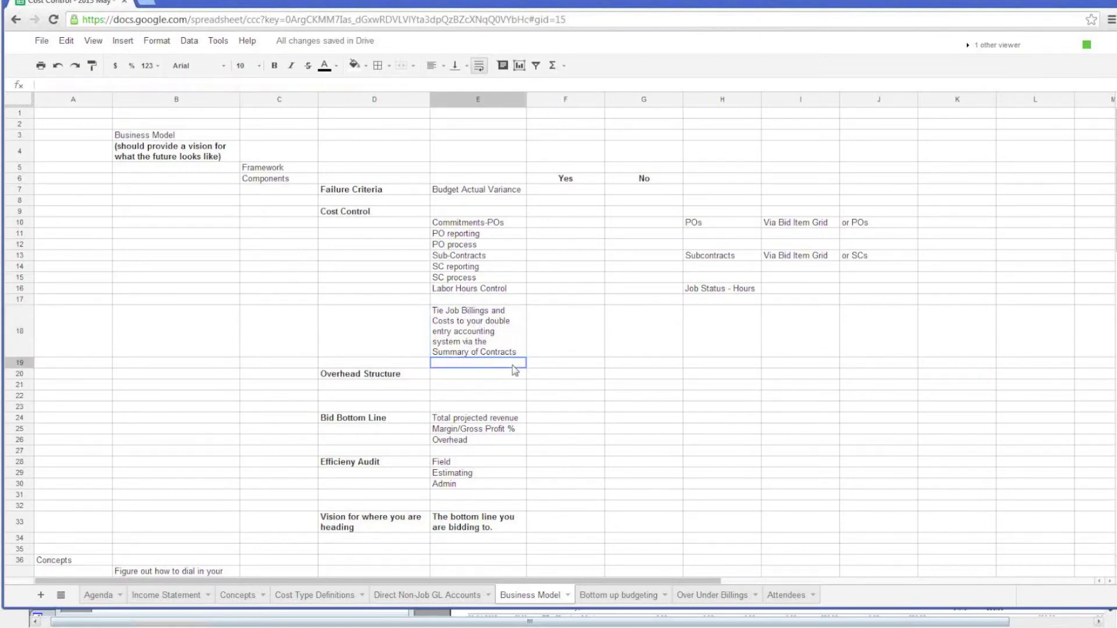
left_click(504, 330)
left_click(488, 299)
left_click(476, 333)
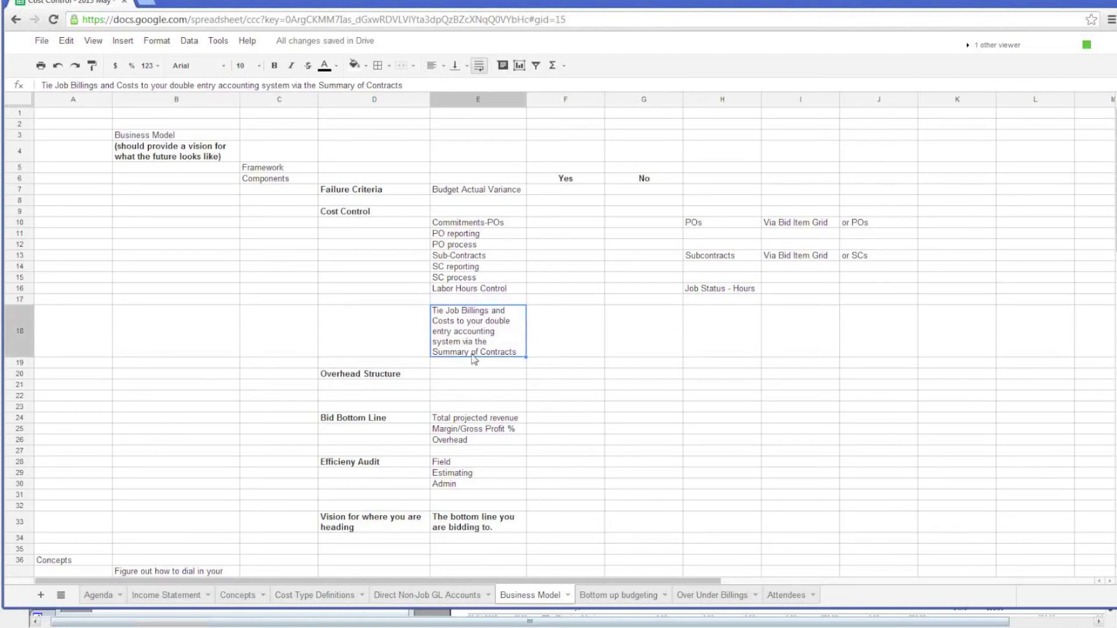
left_click(480, 419)
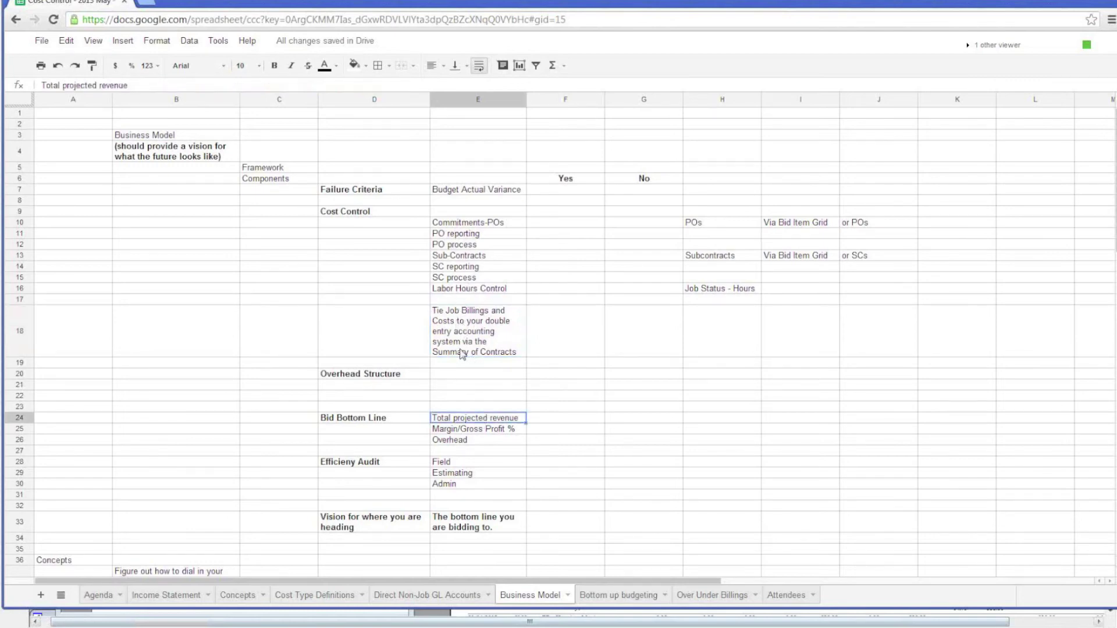
left_click(491, 352)
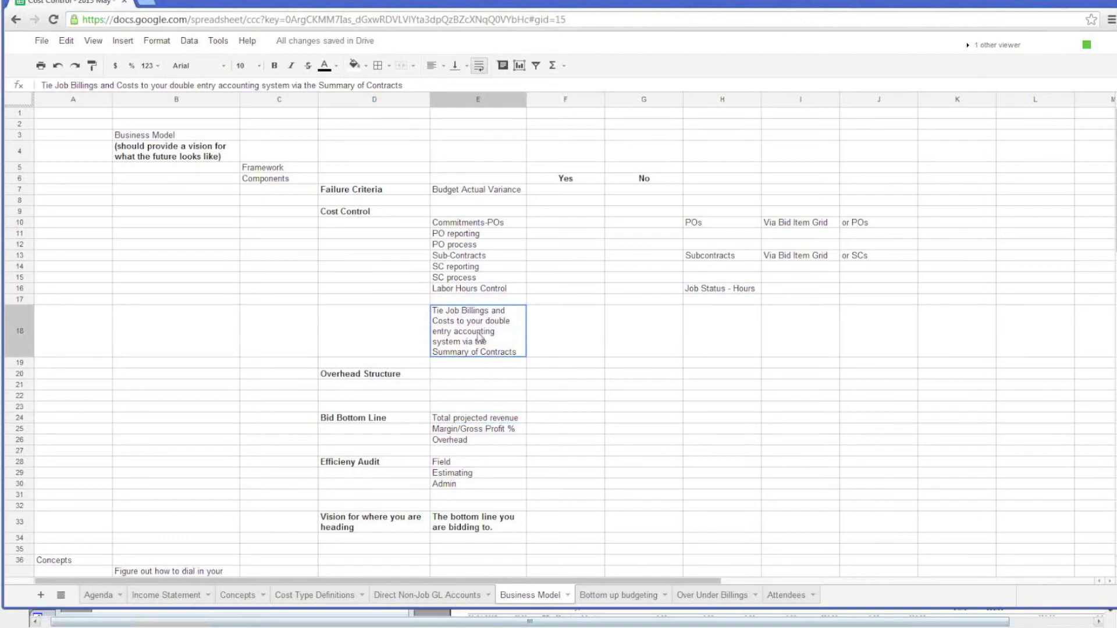
Look through the Business Model rows from Total projected revenue down to the Concepts notes, and return to the Summary of Contracts item.
left_click(481, 419)
key("Down")
key("Down")
key("Down")
key("Down")
key("Down")
key("Down")
key("Down")
key("Down")
key("Down")
key("Down")
key("Down")
key("Down")
key("Down")
key("Up")
key("Up")
key("Up")
key("Up")
key("Up")
key("Up")
key("Up")
key("Up")
key("Up")
key("Up")
key("Up")
key("Up")
key("Up")
key("Up")
key("Up")
key("Up")
key("Up")
key("Up")
key("Up")
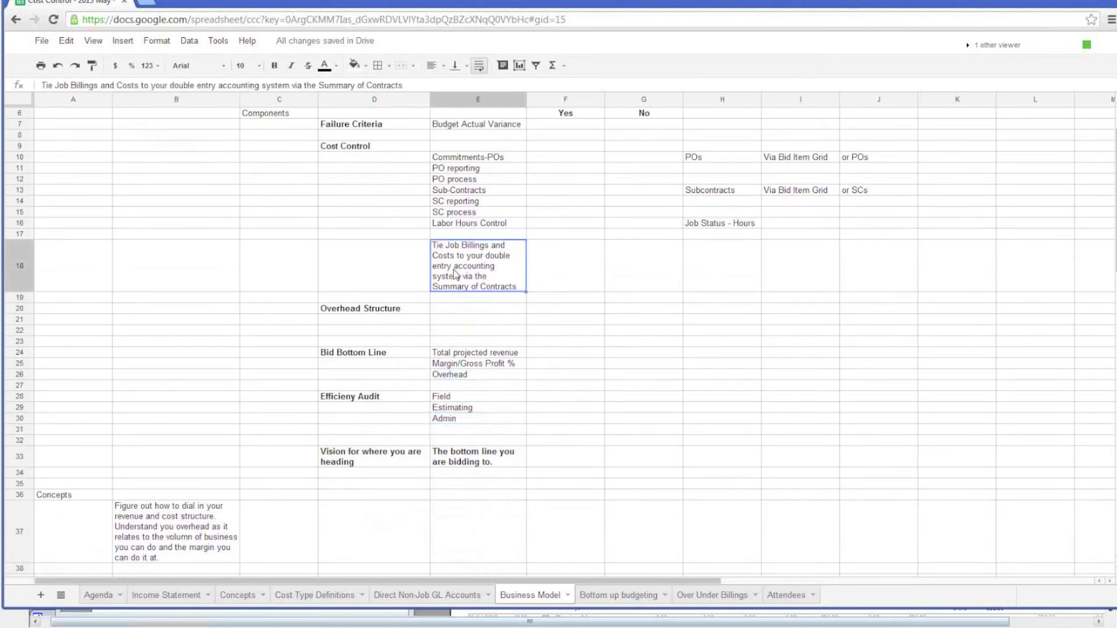
Examine the Business Model's Summary of Contracts item, Overhead Structure rows, and Bid Bottom Line items for projected revenue, margin and overhead.
key("Down")
key("Down")
key("Down")
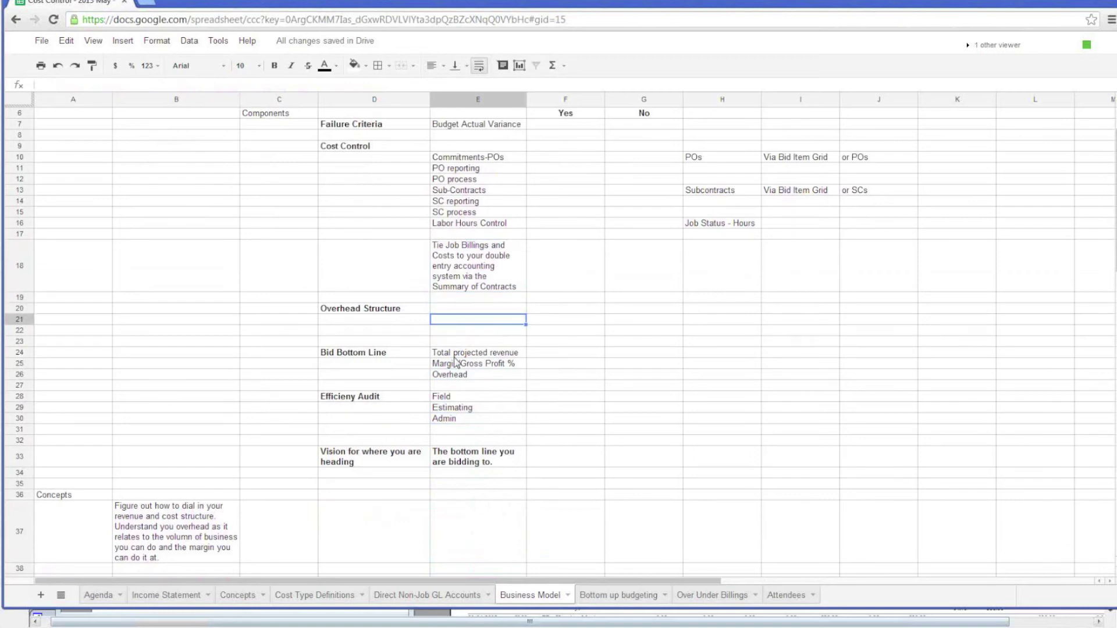
left_click(468, 271)
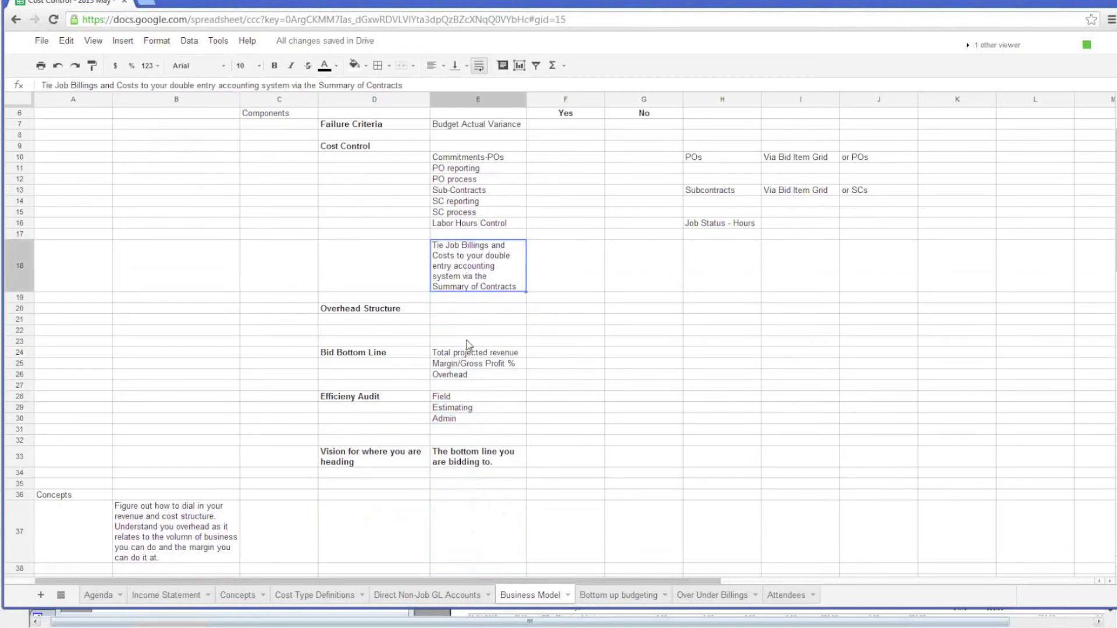
left_click(466, 310)
key("Down")
key("Down")
key("Down")
key("Down")
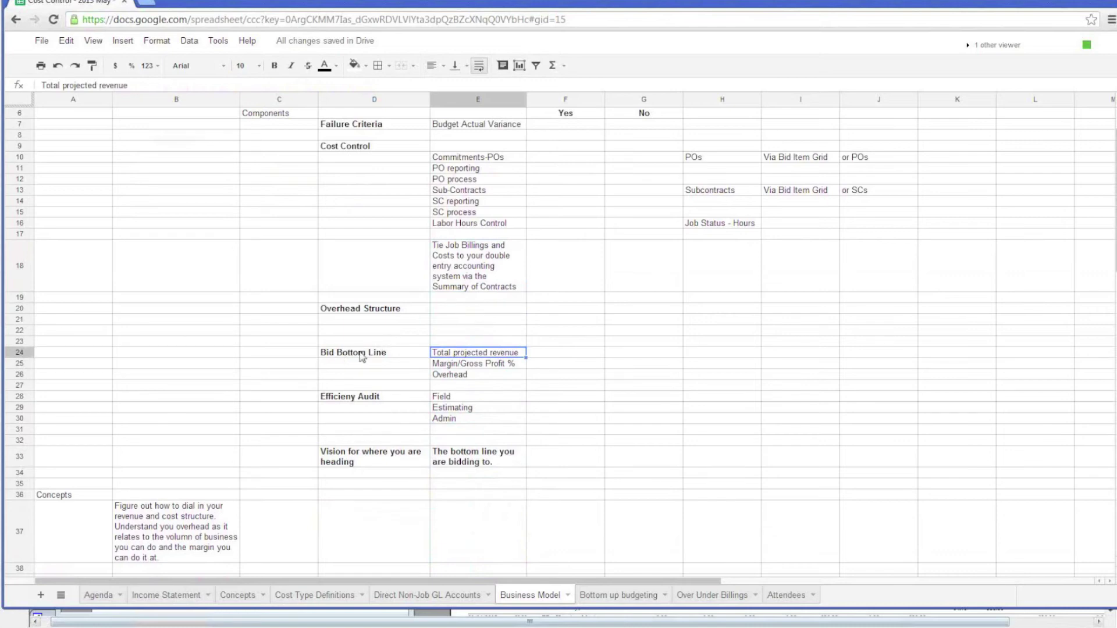
left_click(496, 365)
left_click(489, 375)
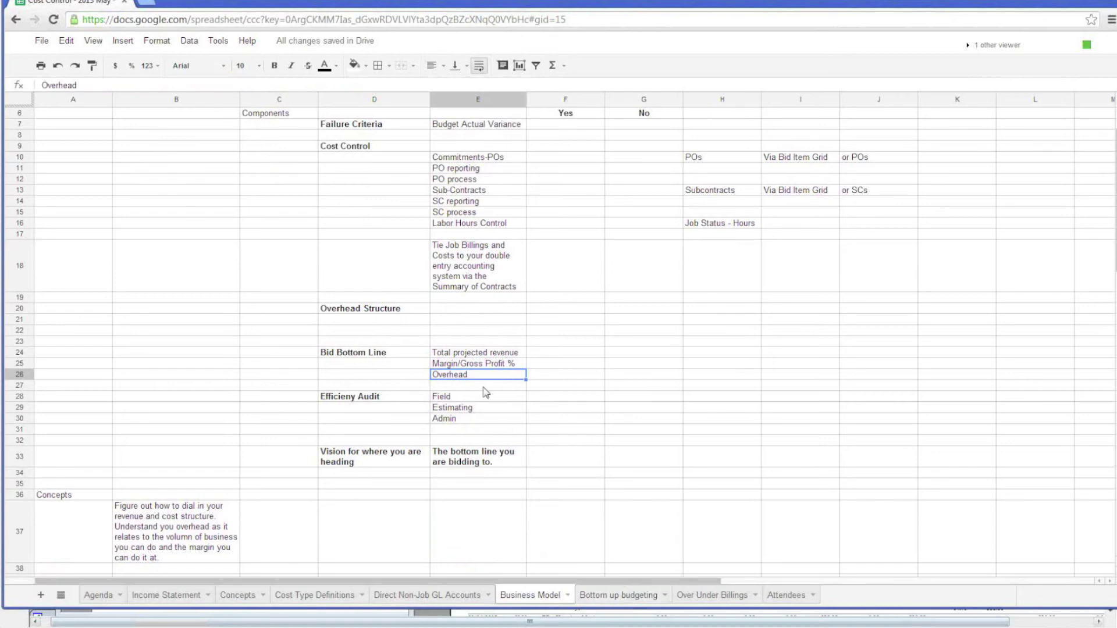
Examine the Efficiency Audit's Field, Estimating and Admin items, ending at the vision row about the bottom line being bid to.
left_click(450, 400)
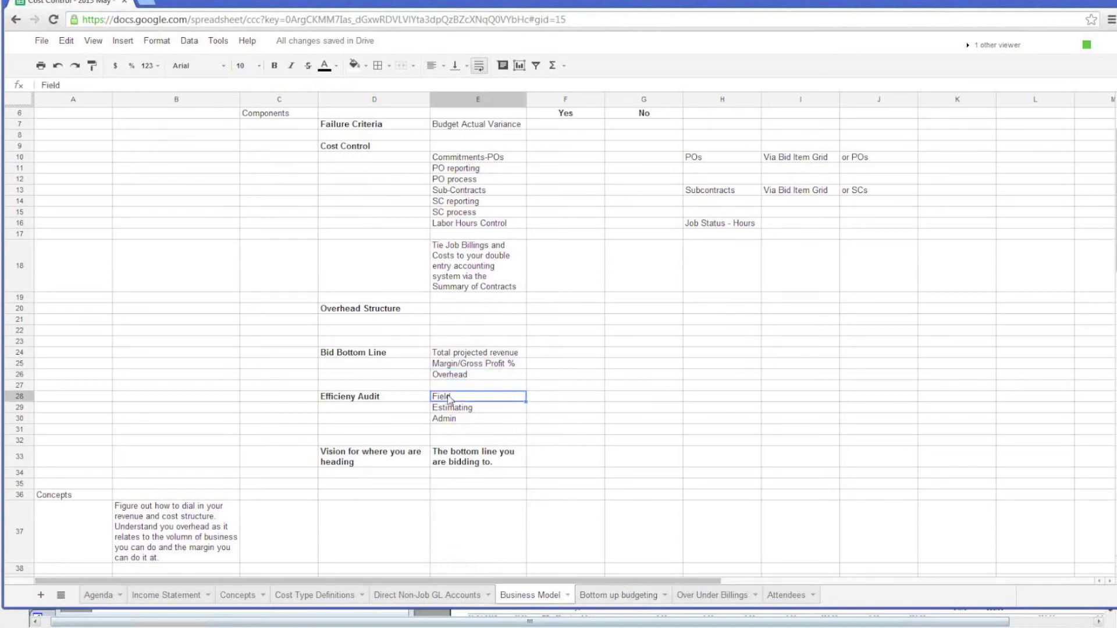
left_click(474, 409)
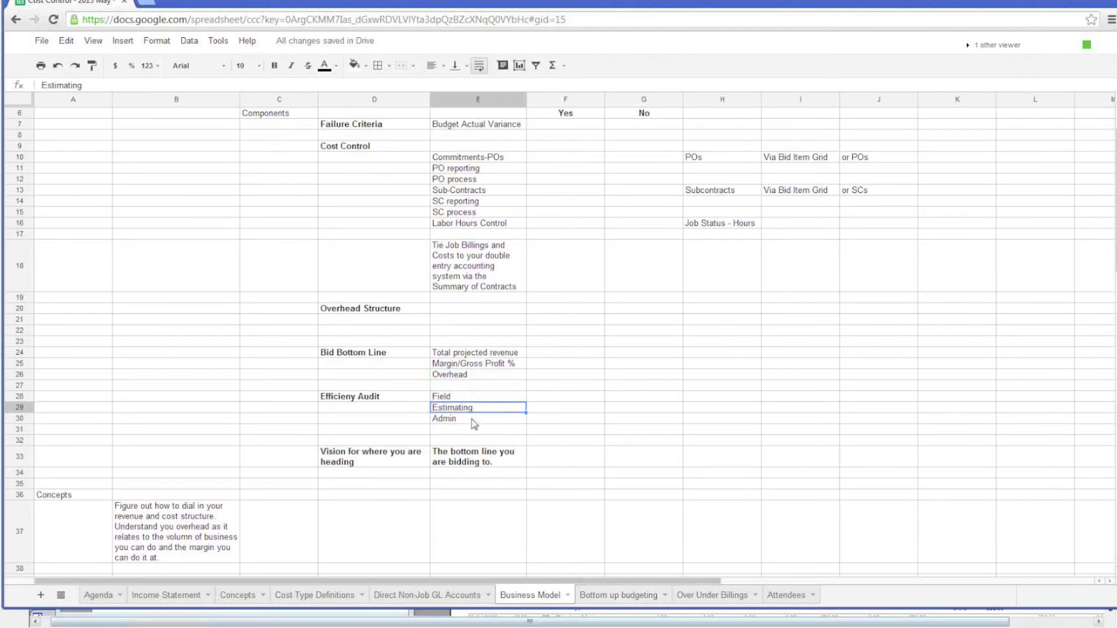
left_click(474, 421)
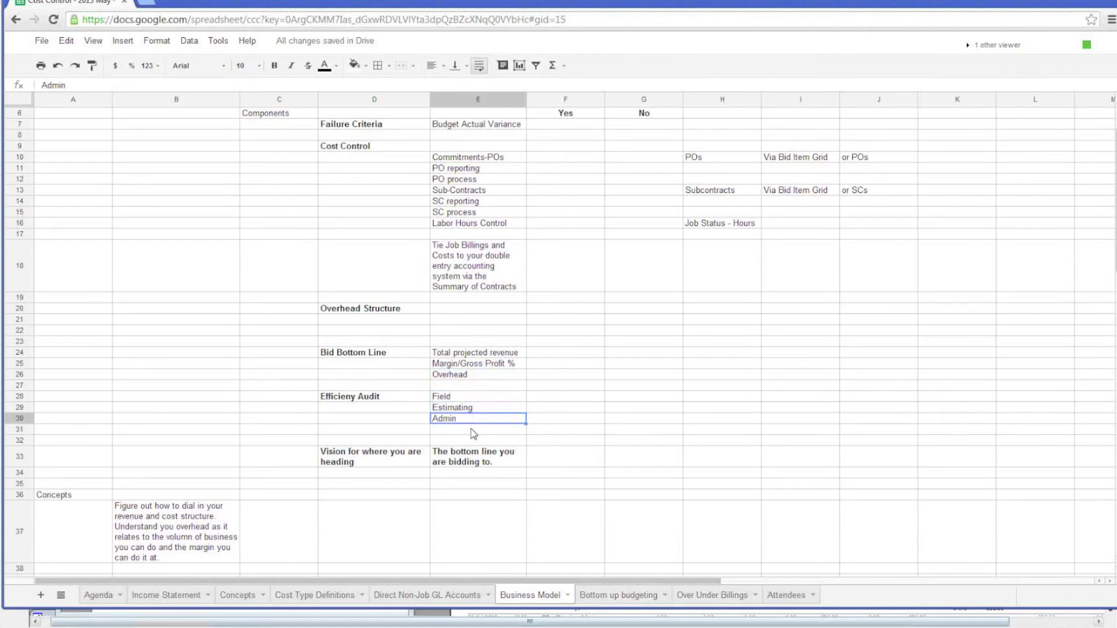
left_click(474, 432)
left_click(476, 386)
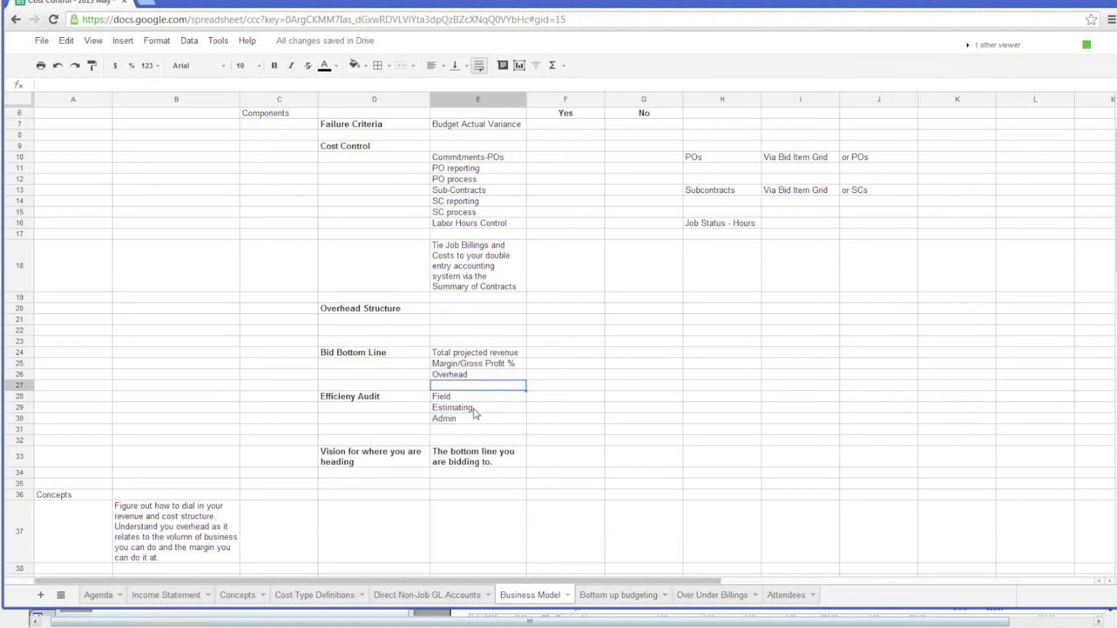
left_click(475, 409)
left_click(479, 431)
left_click(478, 422)
left_click(476, 398)
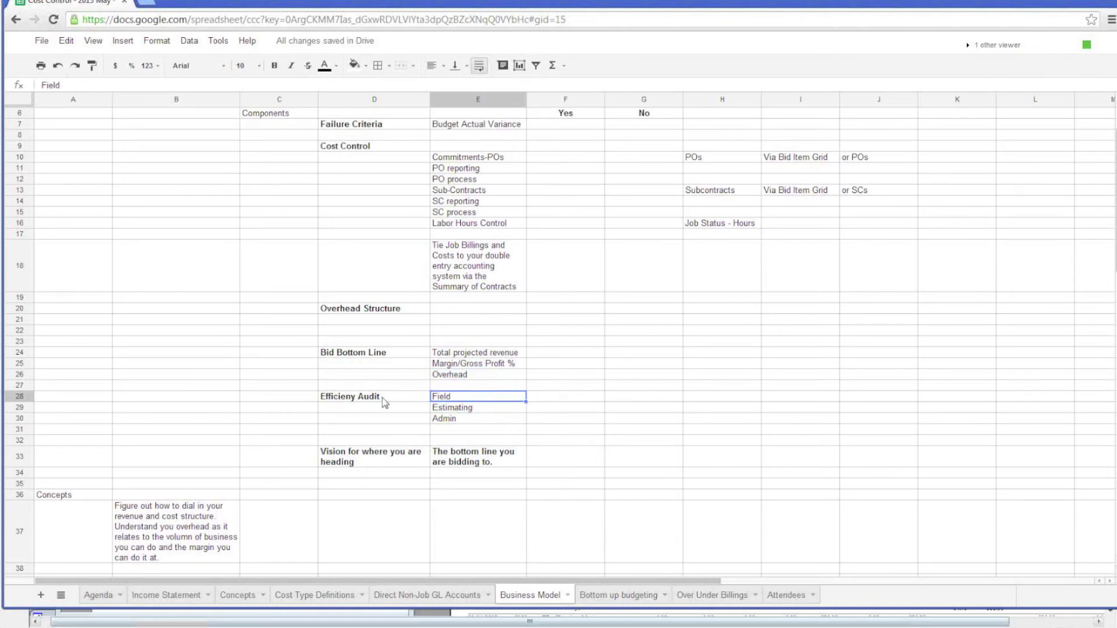
left_click(554, 403)
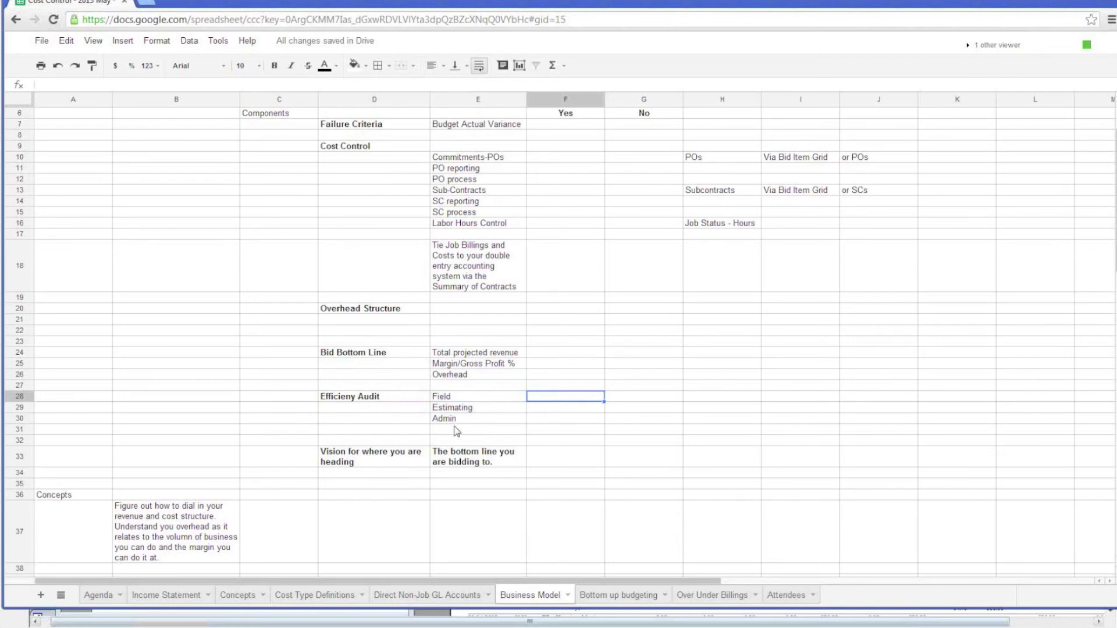
left_click(450, 407)
left_click(470, 399)
left_click(470, 410)
left_click(466, 419)
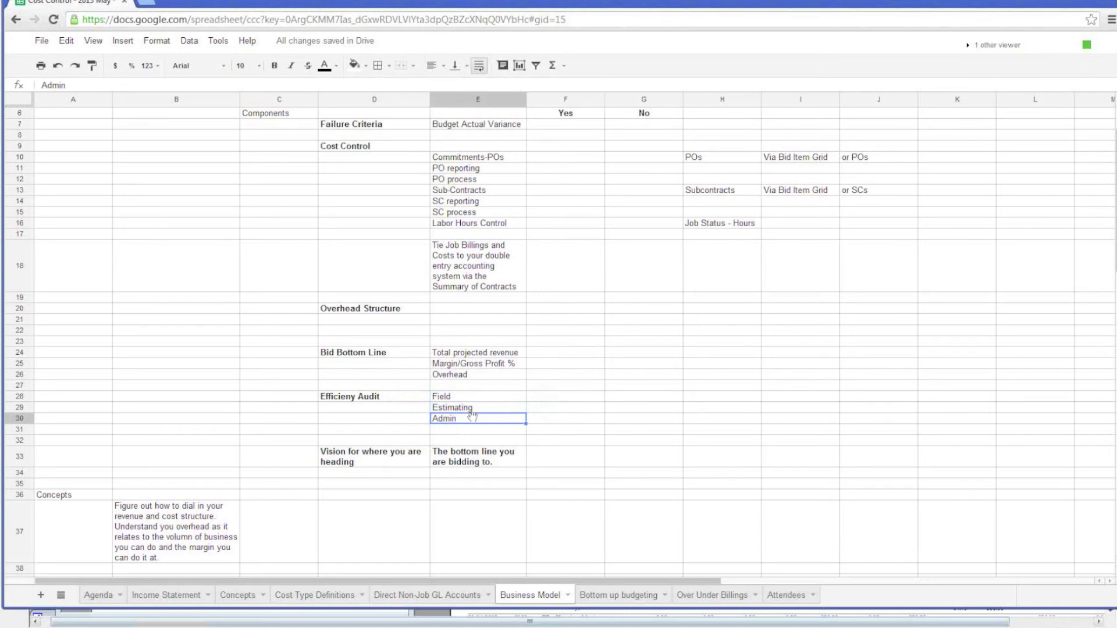
left_click(476, 460)
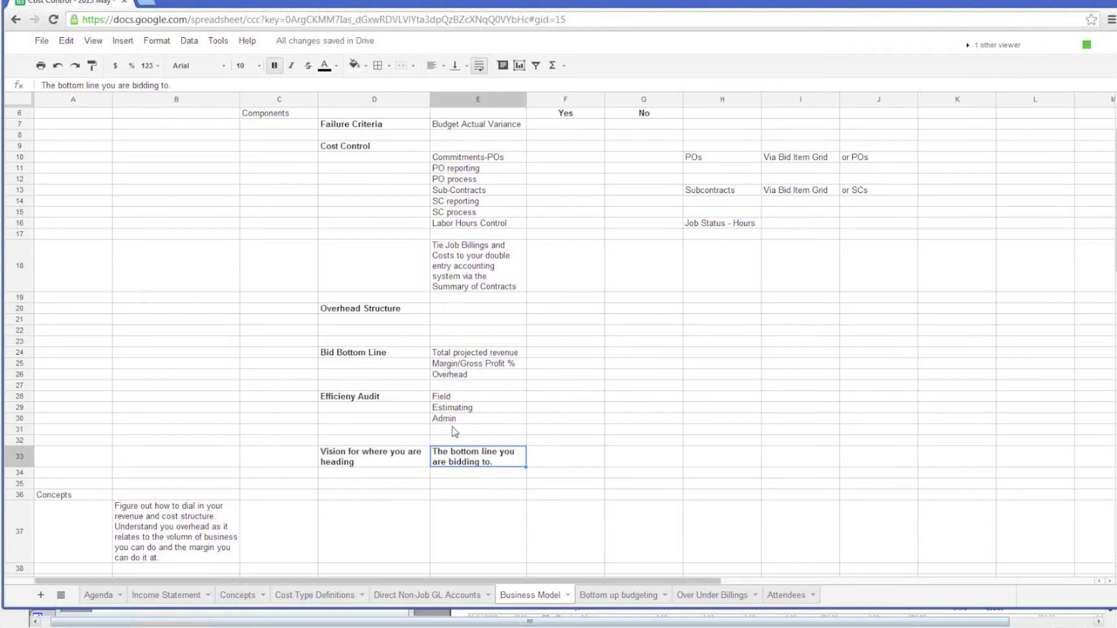
Open the Bottom up budgeting sheet.
left_click(634, 599)
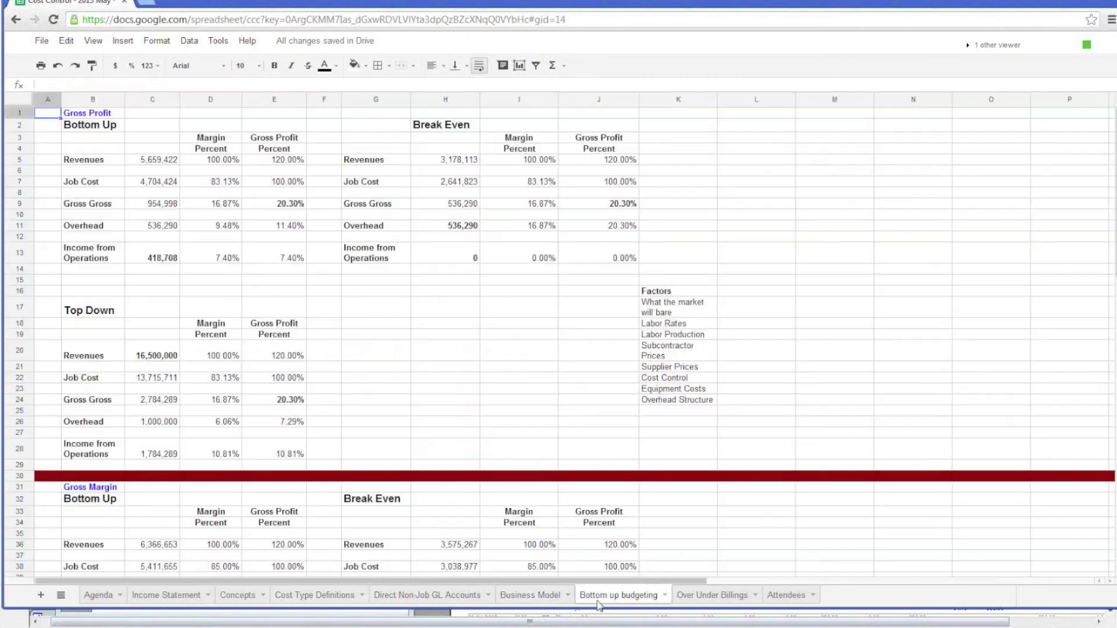
left_click(227, 149)
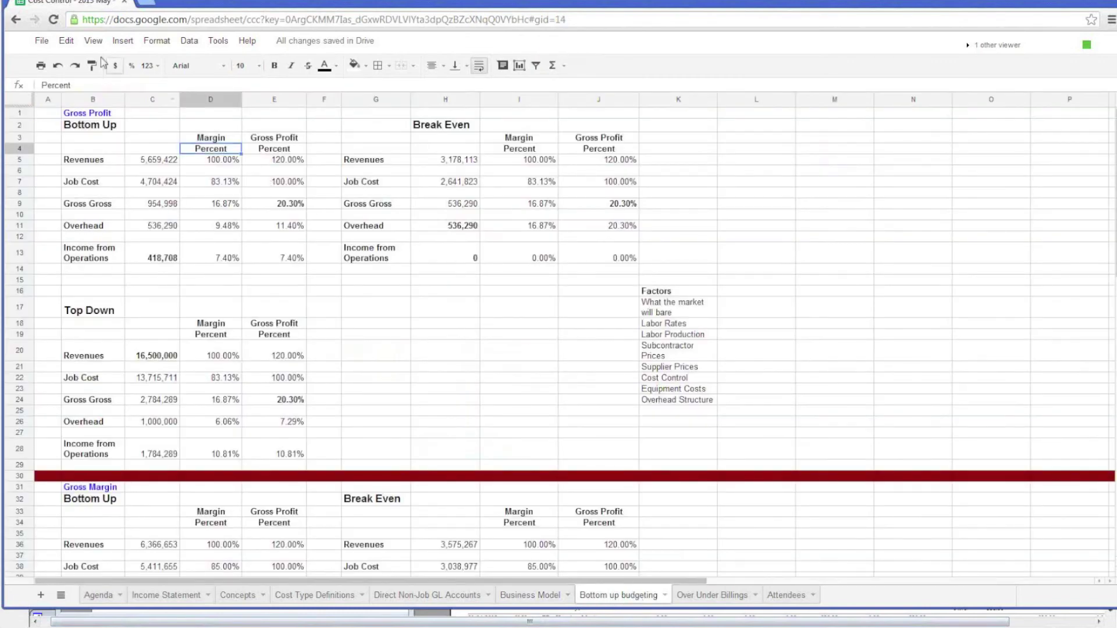
left_click(40, 42)
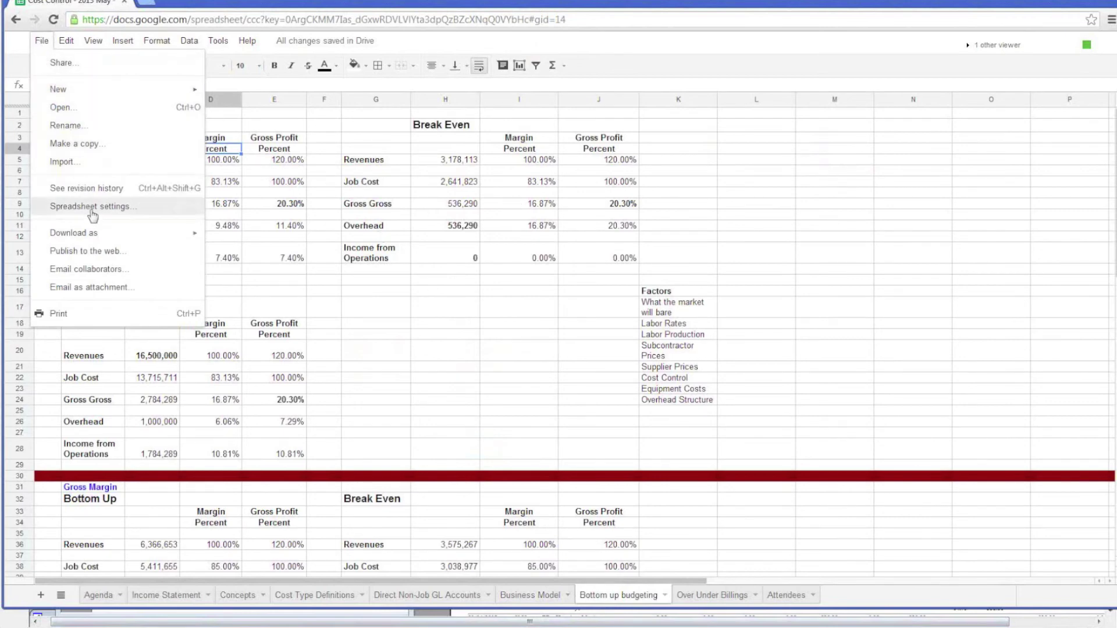
left_click(471, 281)
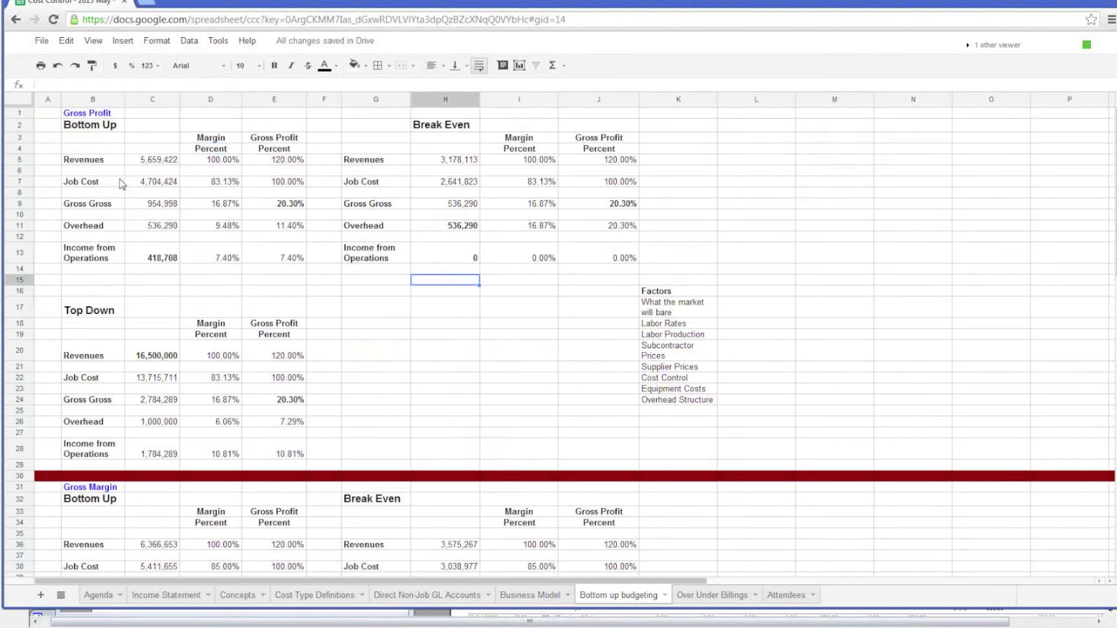
Examine the Gross Profit section's Bottom Up revenues, job cost, income from operations and Gross Gross percentage, including their formulas.
left_click(161, 162)
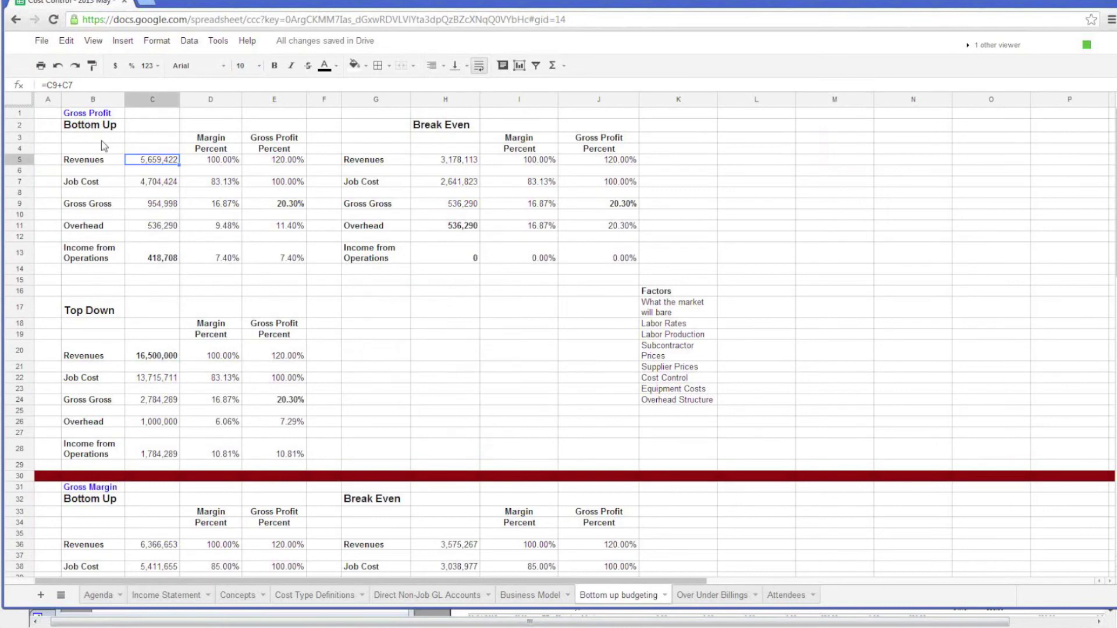
left_click(169, 263)
left_click(285, 205)
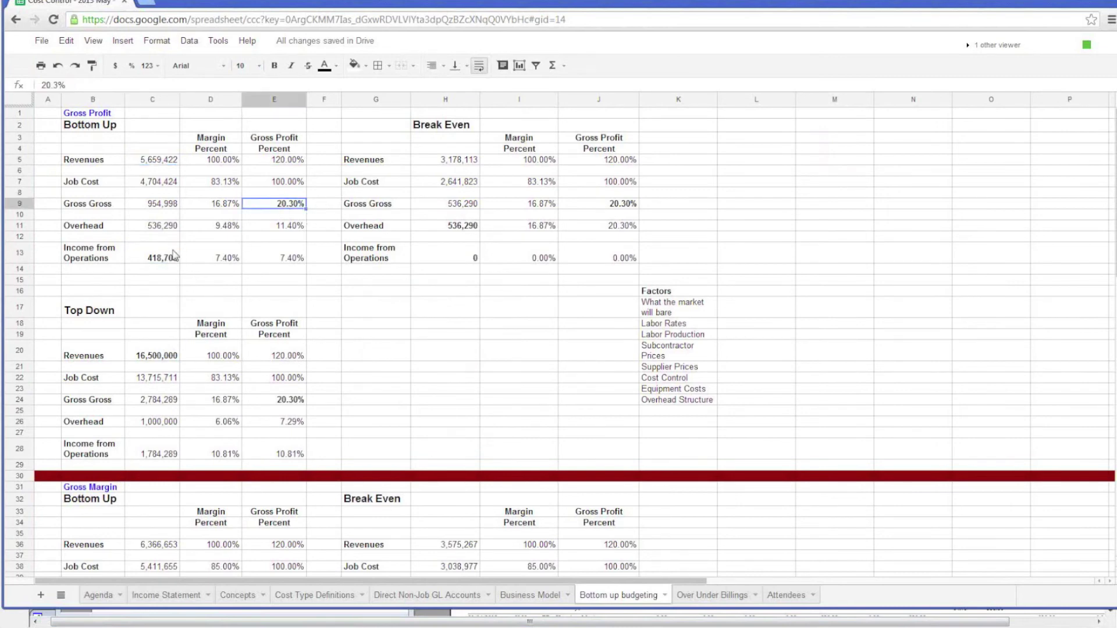
left_click(164, 259)
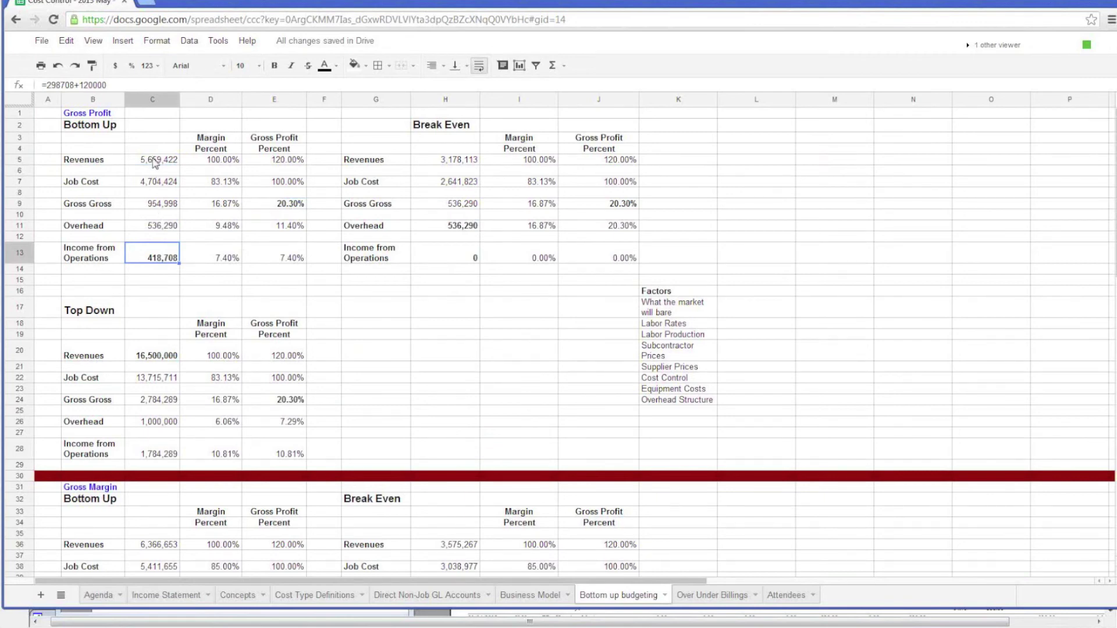
left_click(155, 184)
left_click(155, 163)
left_click(159, 262)
left_click(278, 205)
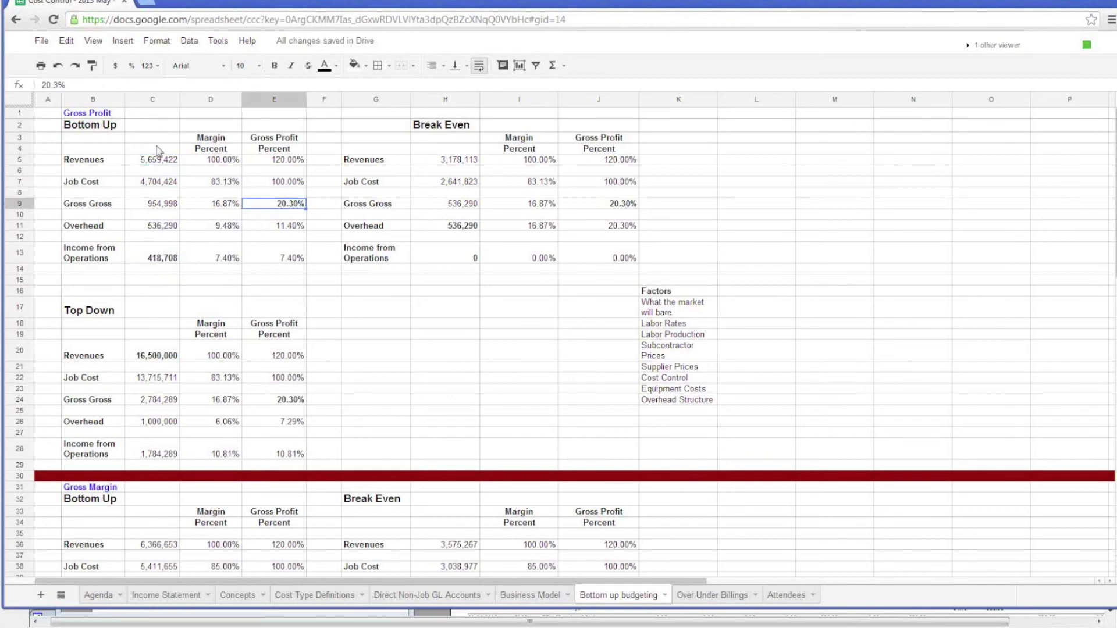
Set Income from Operations in the Gross Profit section's Bottom Up table to 400000.
left_click(162, 261)
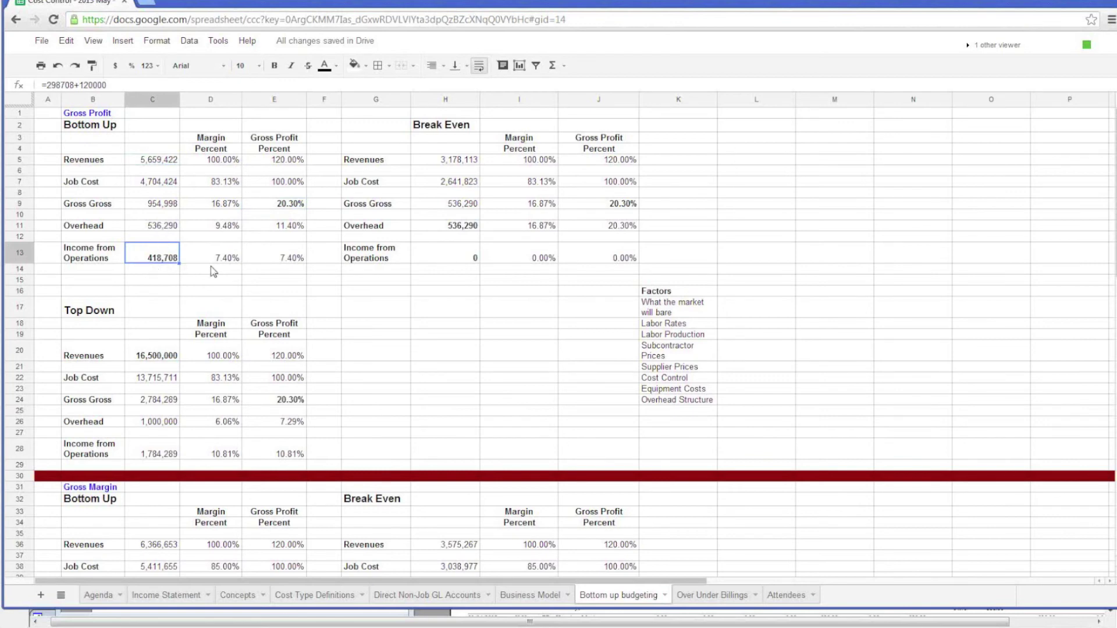
type("400,000")
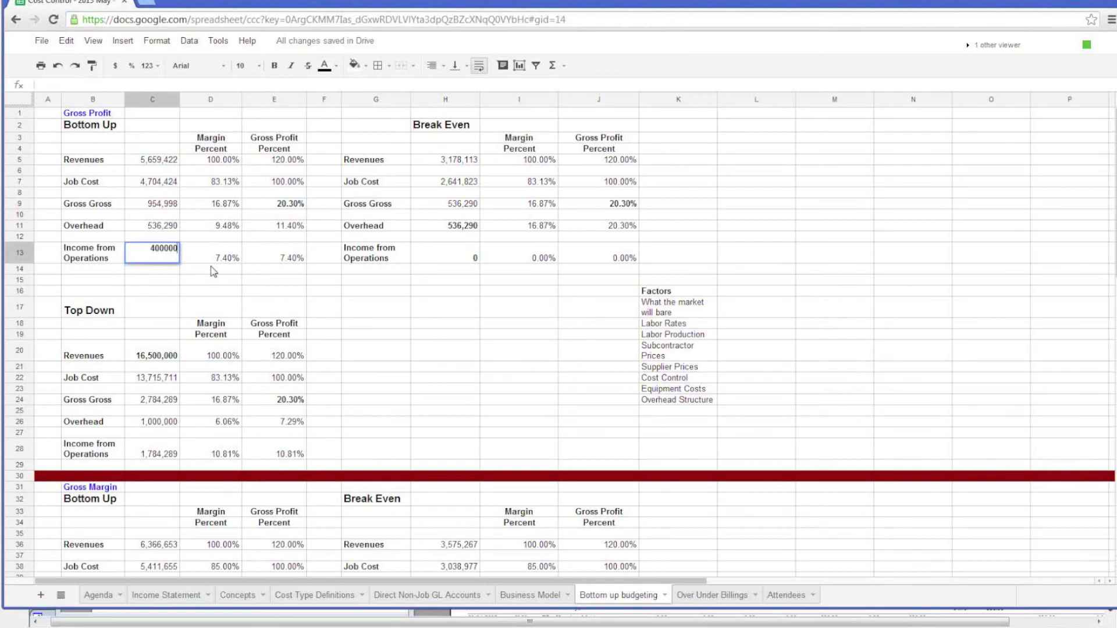
key("Return")
Set the Gross Gross row's Gross Profit Percent in the Gross Profit section's Bottom Up table to 15%.
key("Up")
key("Up")
key("Up")
key("Up")
key("Up")
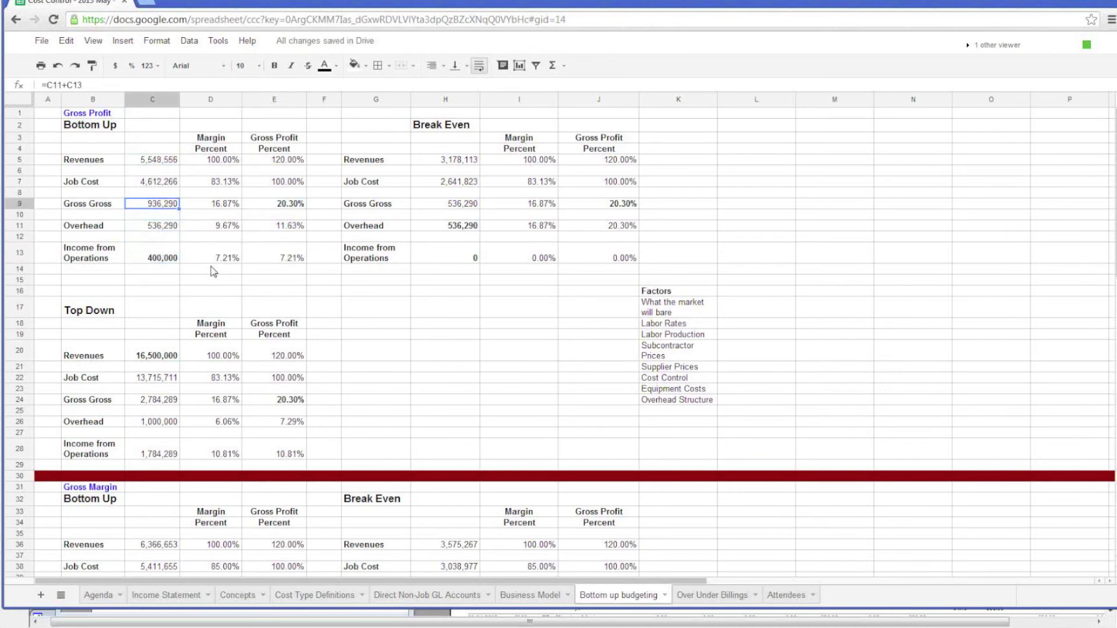
key("Right")
key("Right")
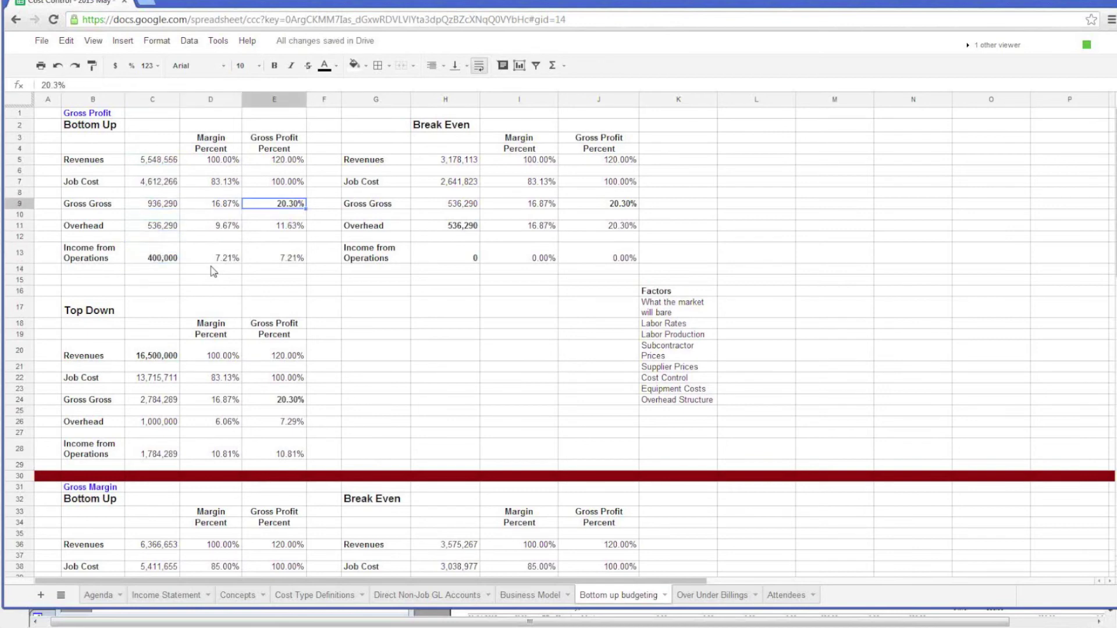
type("15")
key("Return")
key("Up")
type("15")
key("Return")
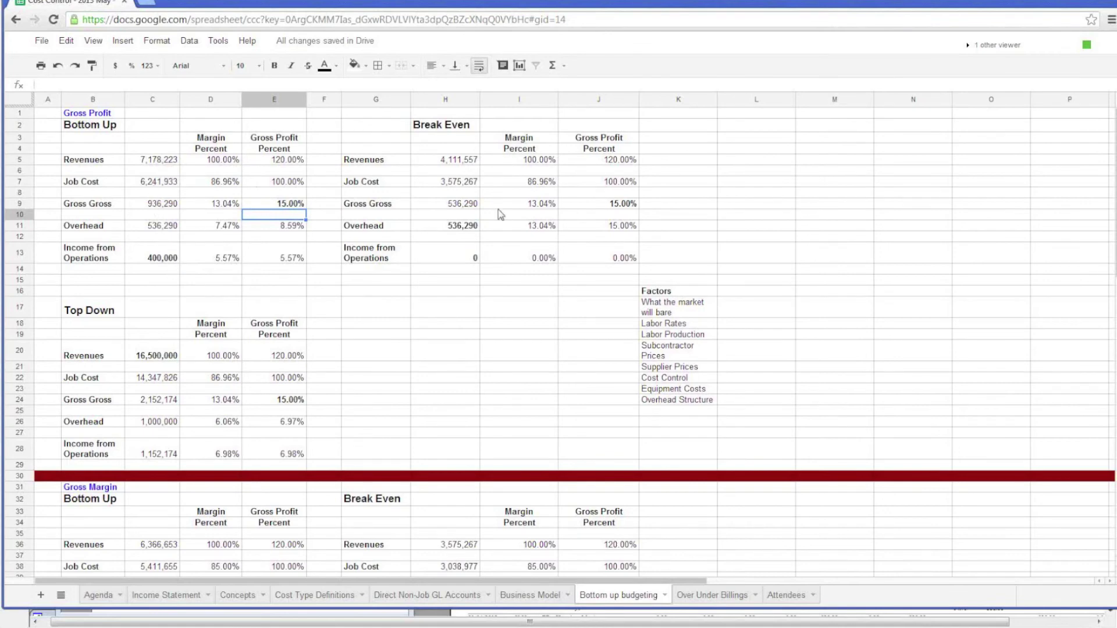
Examine the Break Even overhead, revenues and gross profit percentages against the Bottom Up overhead and income from operations.
left_click(458, 230)
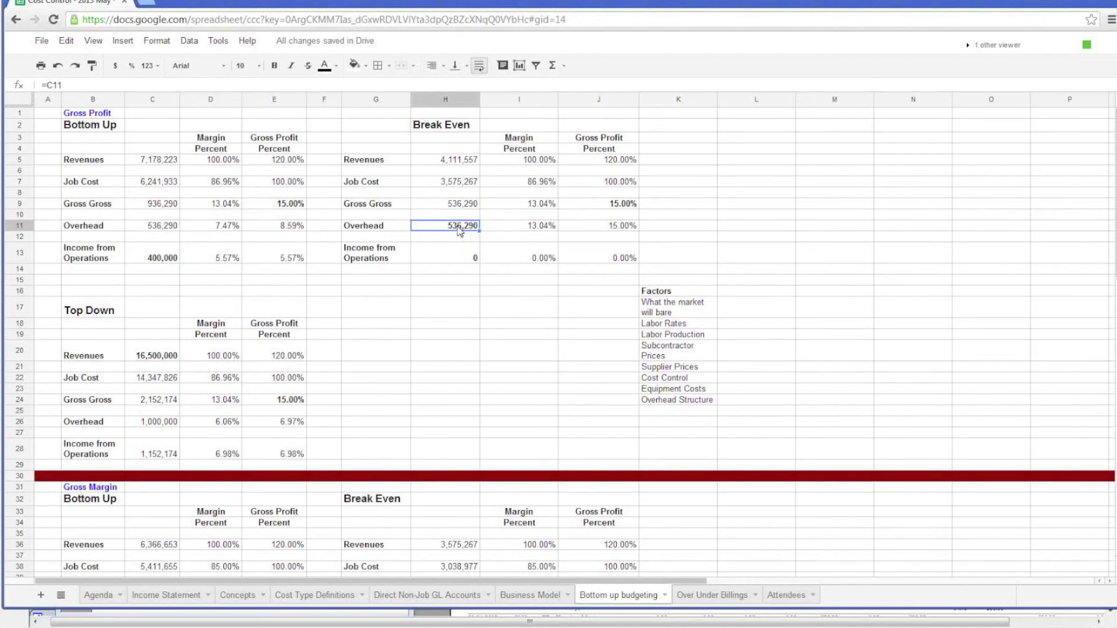
left_click(160, 228)
left_click(456, 226)
left_click(153, 265)
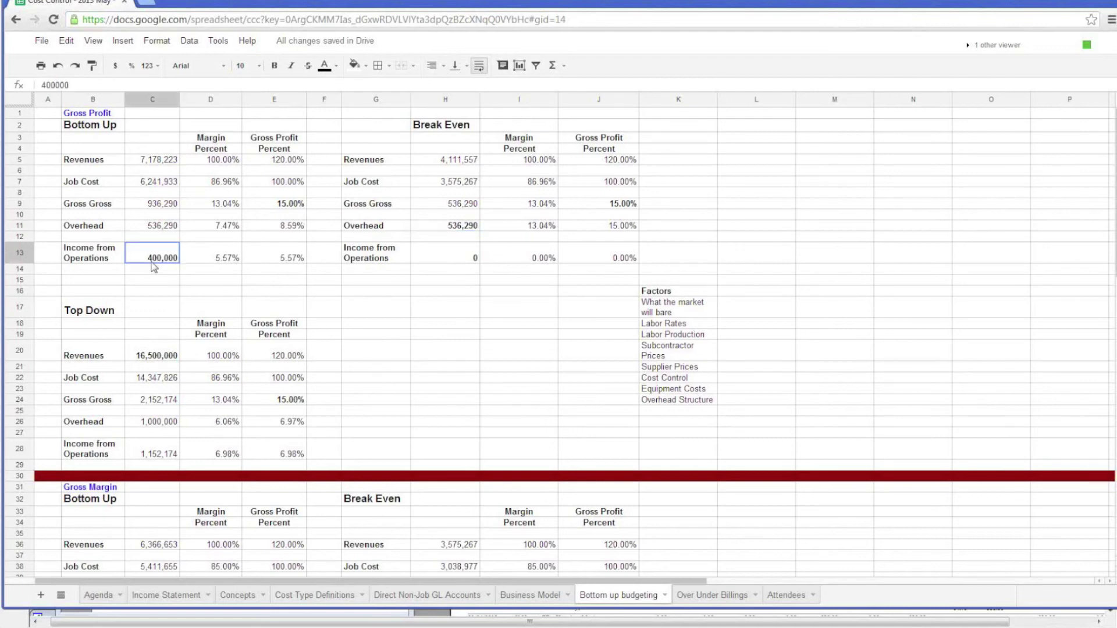
left_click(459, 229)
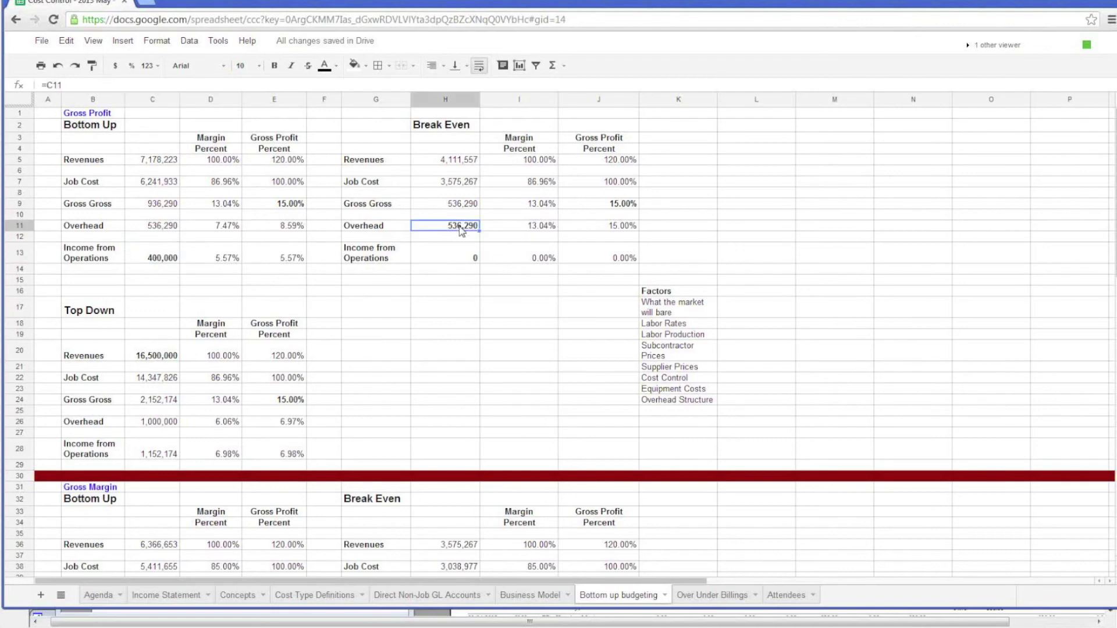
left_click(451, 168)
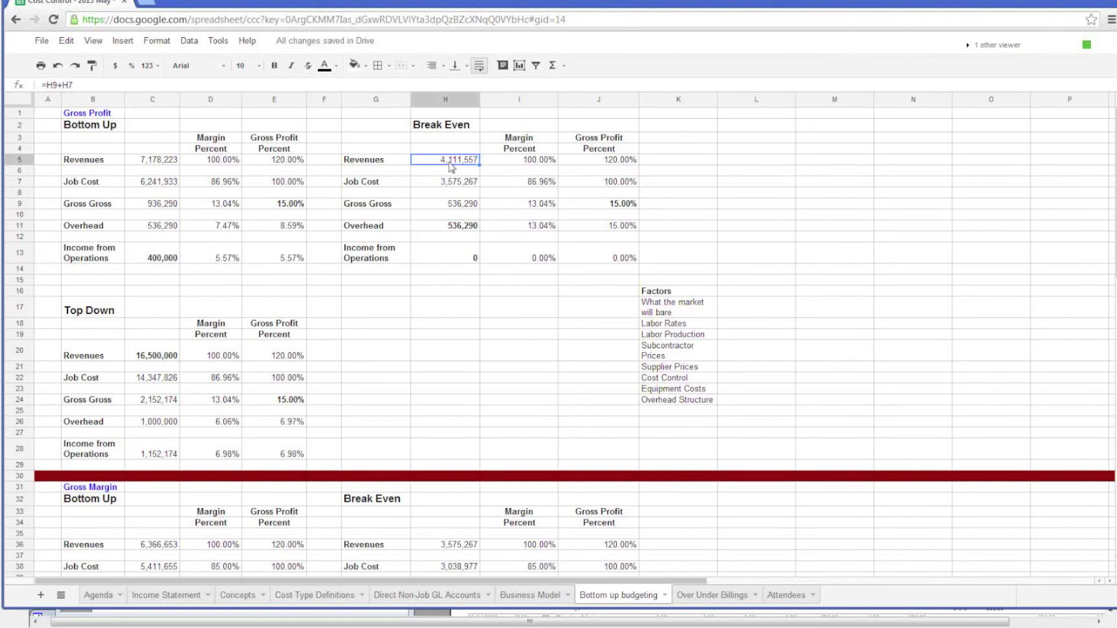
left_click(609, 206)
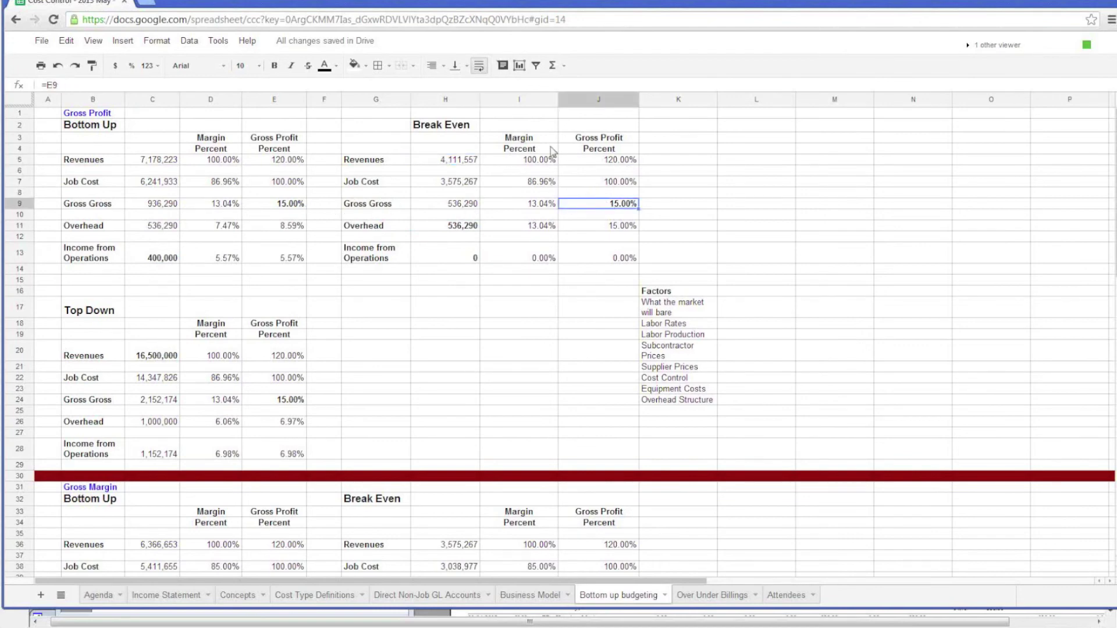
scroll(412, 305, "down", 1)
scroll(430, 291, "up", 1)
left_click(606, 182)
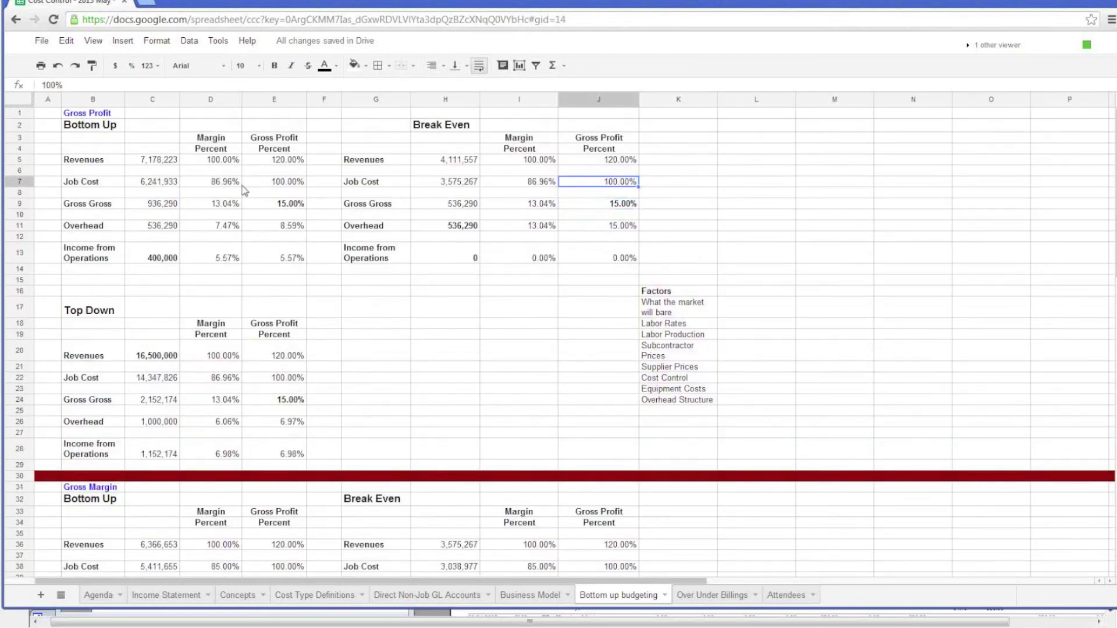
Examine the Bottom Up revenues and job cost under Gross Profit Percent, then view the Gross Margin section.
left_click(86, 161)
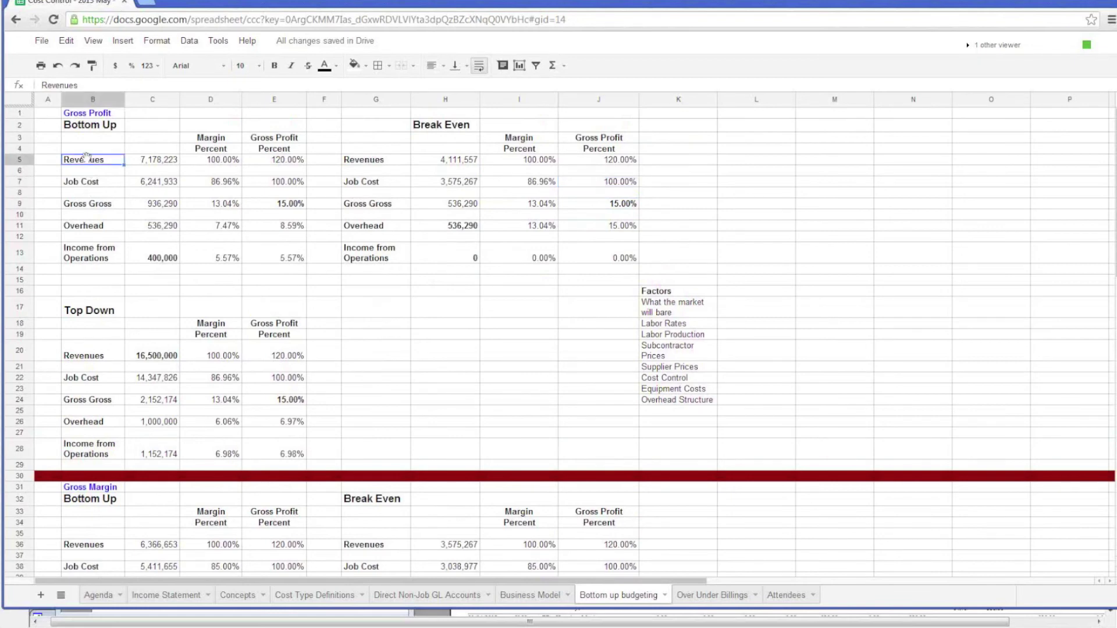
left_click(279, 156)
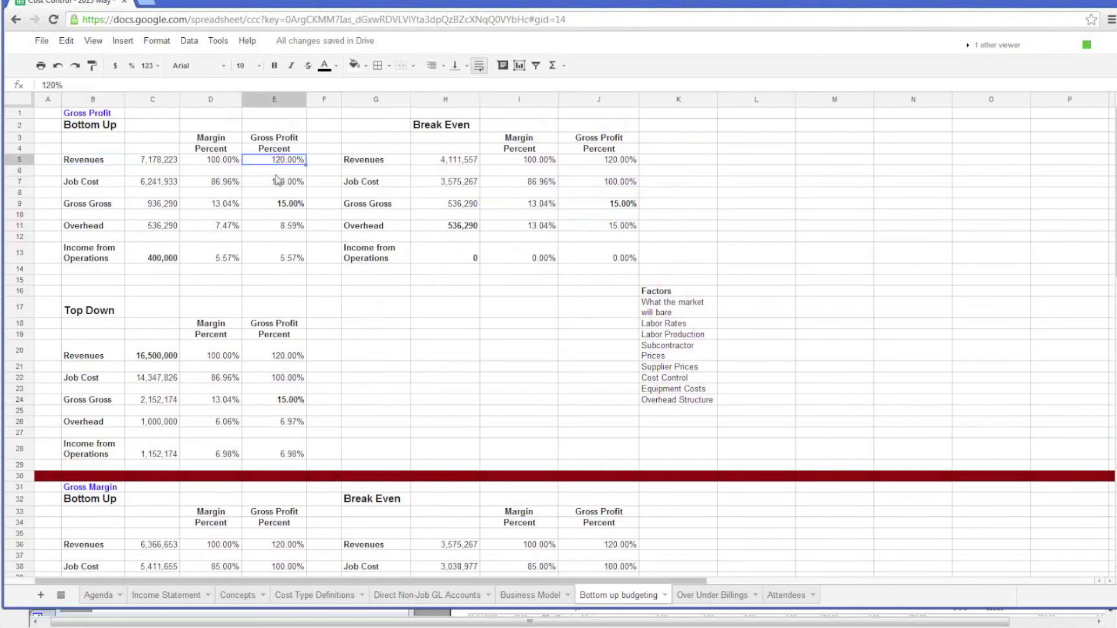
left_click(296, 186)
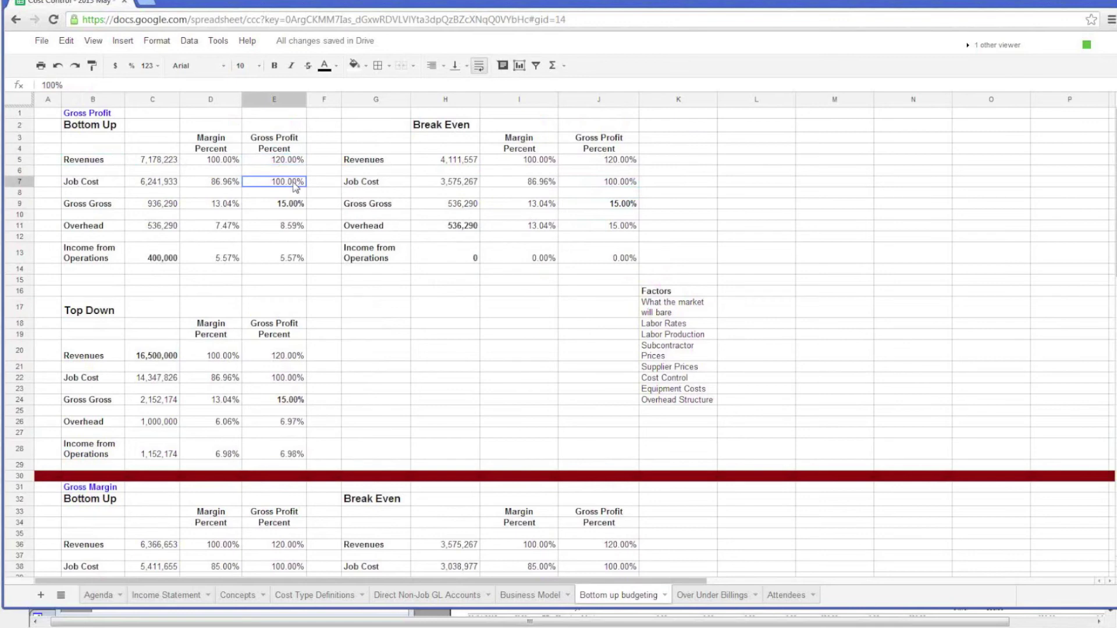
left_click(285, 142)
left_click(283, 149)
left_click(288, 182)
scroll(372, 324, "down", 5)
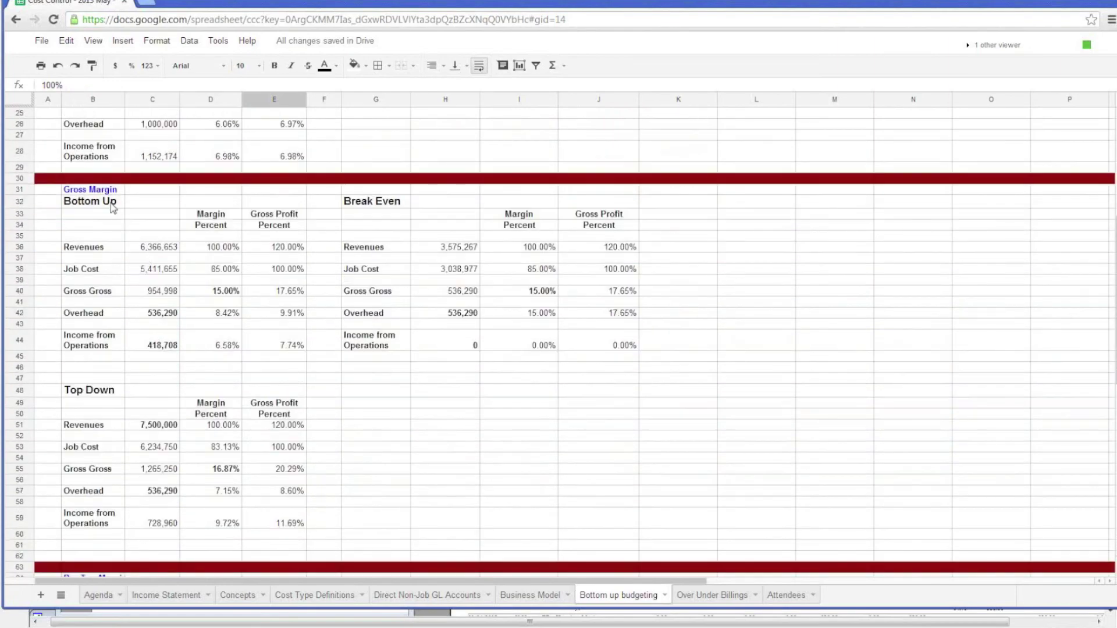
Set Income from Operations in the Gross Margin section's Bottom Up table to 400000.
left_click(107, 192)
scroll(124, 250, "down", 2)
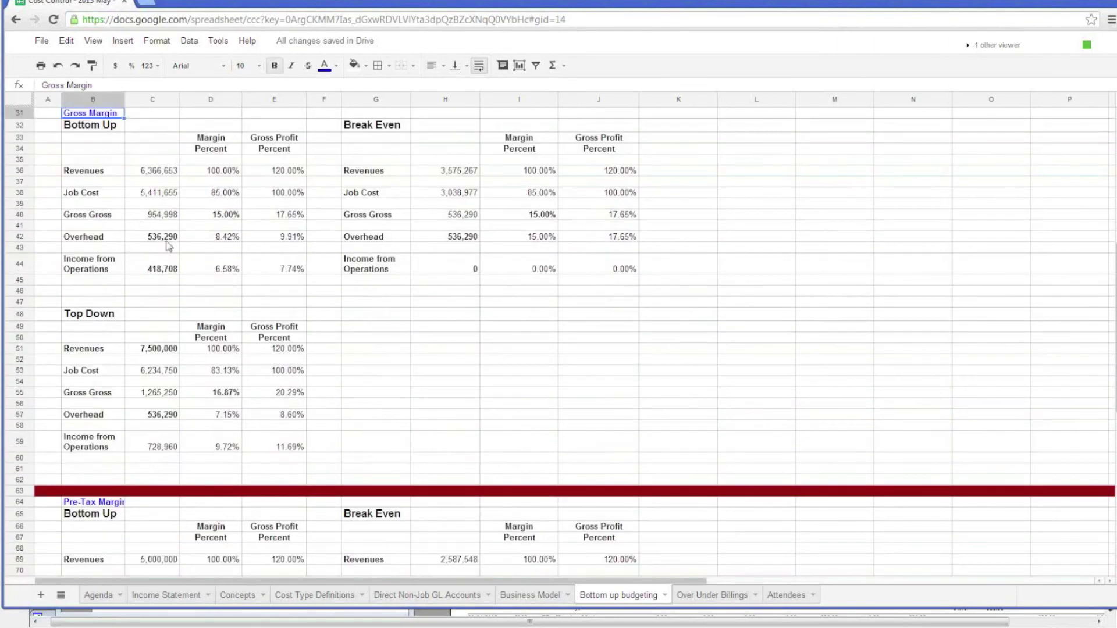
scroll(158, 240, "up", 6)
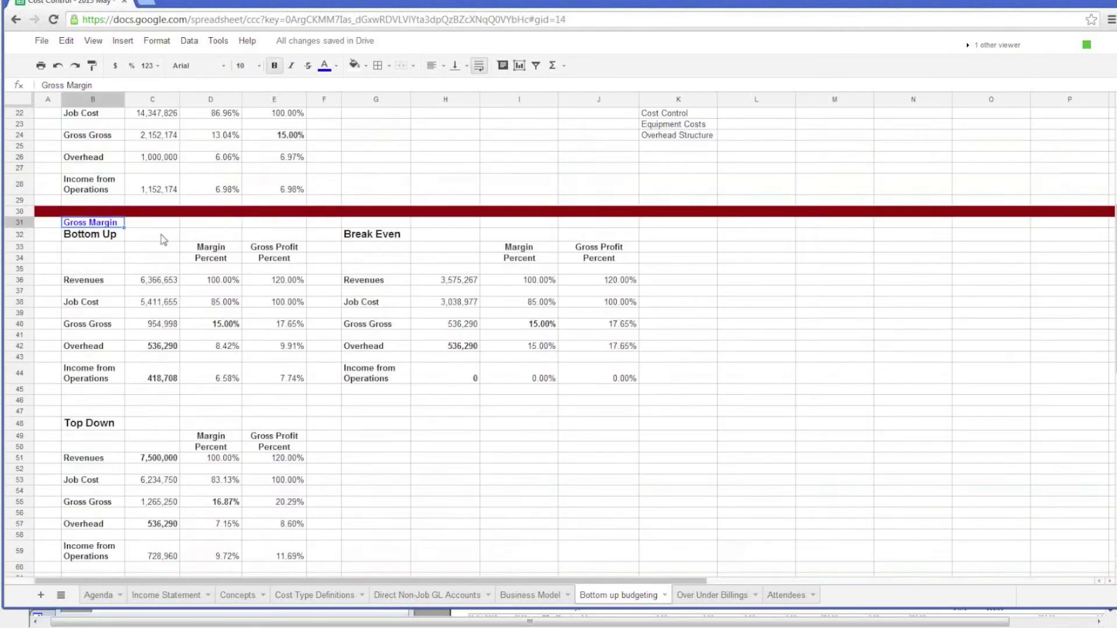
scroll(148, 273, "down", 5)
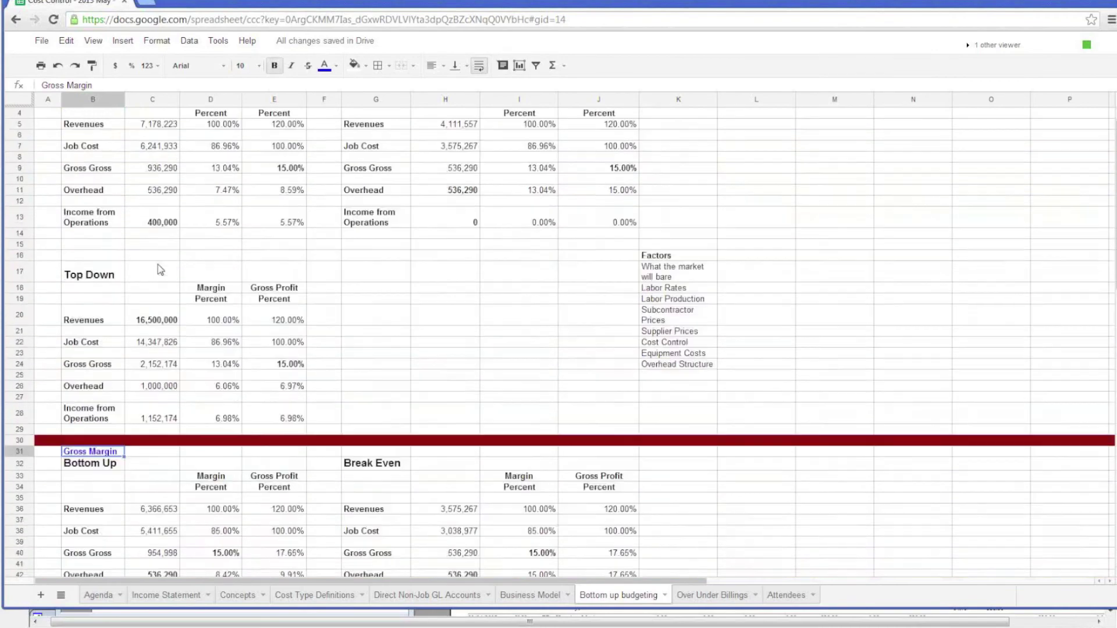
left_click(165, 309)
type("400000")
key("Return")
Compare the Bottom Up revenues, job cost and percentages of the Gross Profit section with those of the Gross Margin section.
scroll(200, 298, "up", 6)
left_click(282, 160)
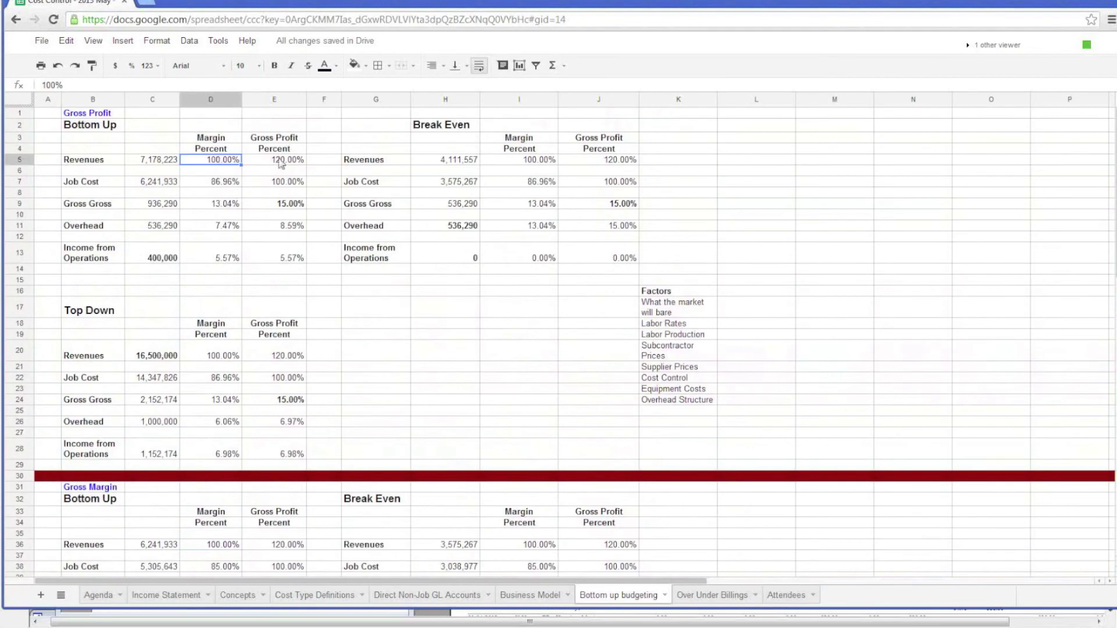
scroll(288, 294, "down", 3)
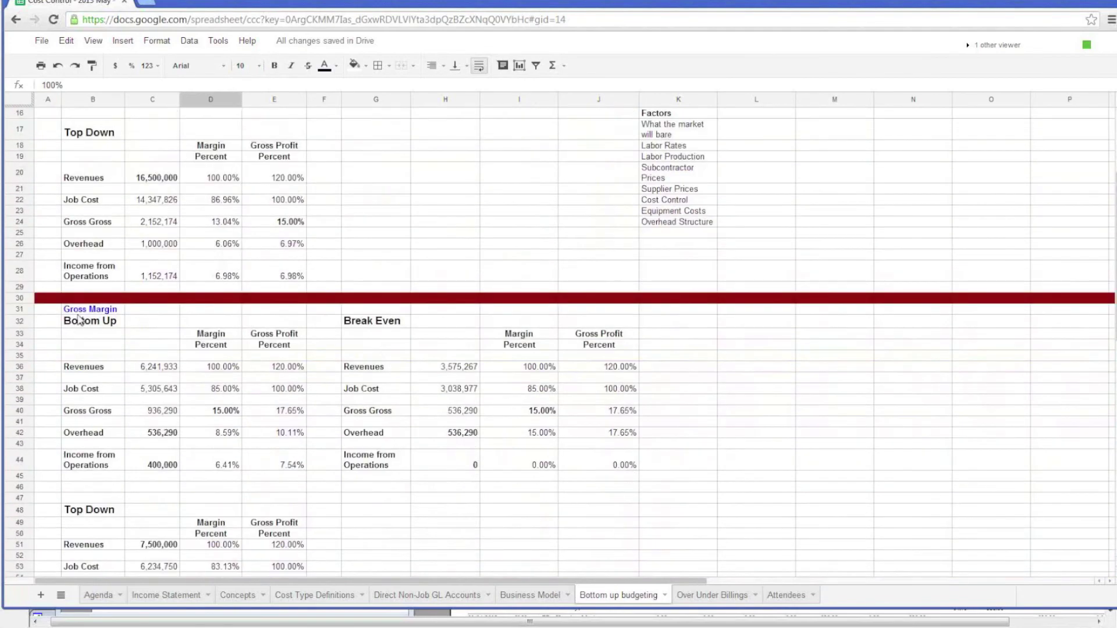
scroll(163, 335, "down", 3)
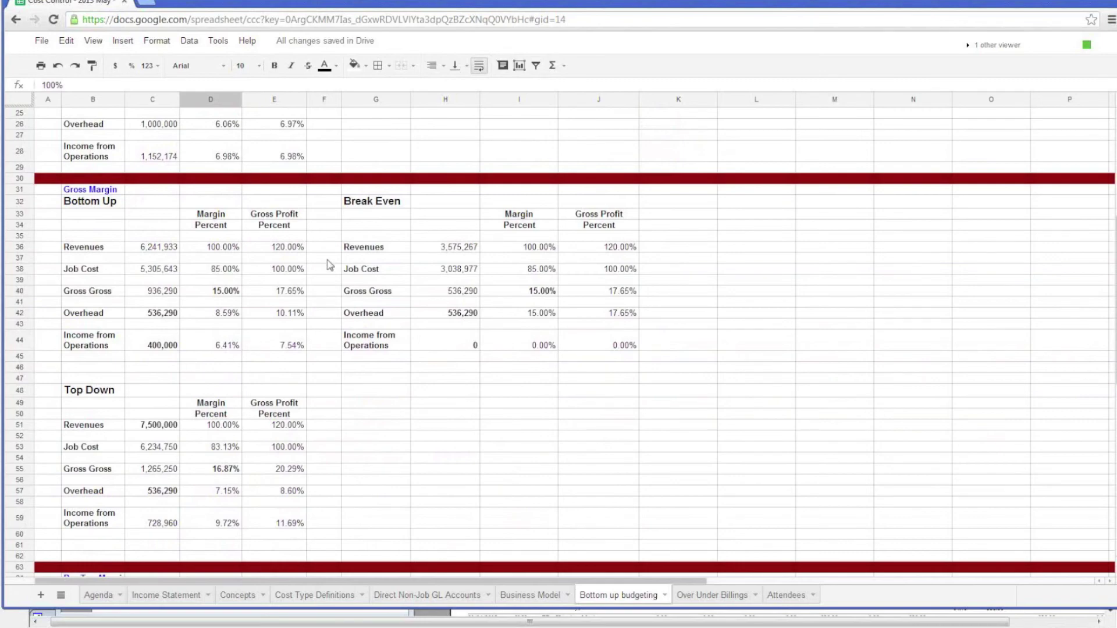
scroll(330, 259, "up", 5)
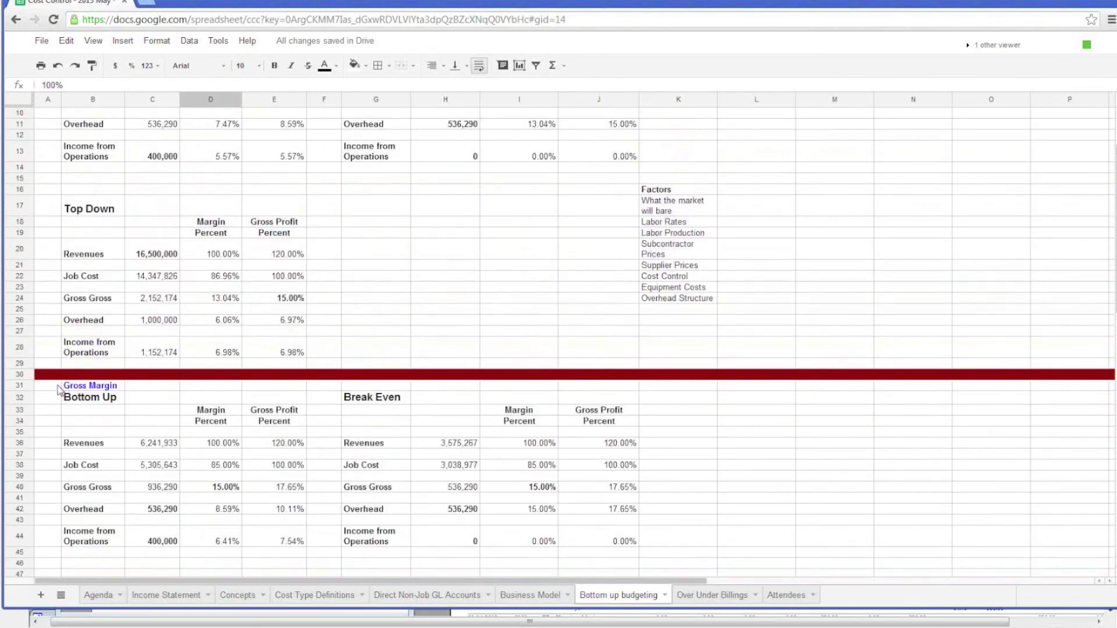
scroll(207, 249, "up", 2)
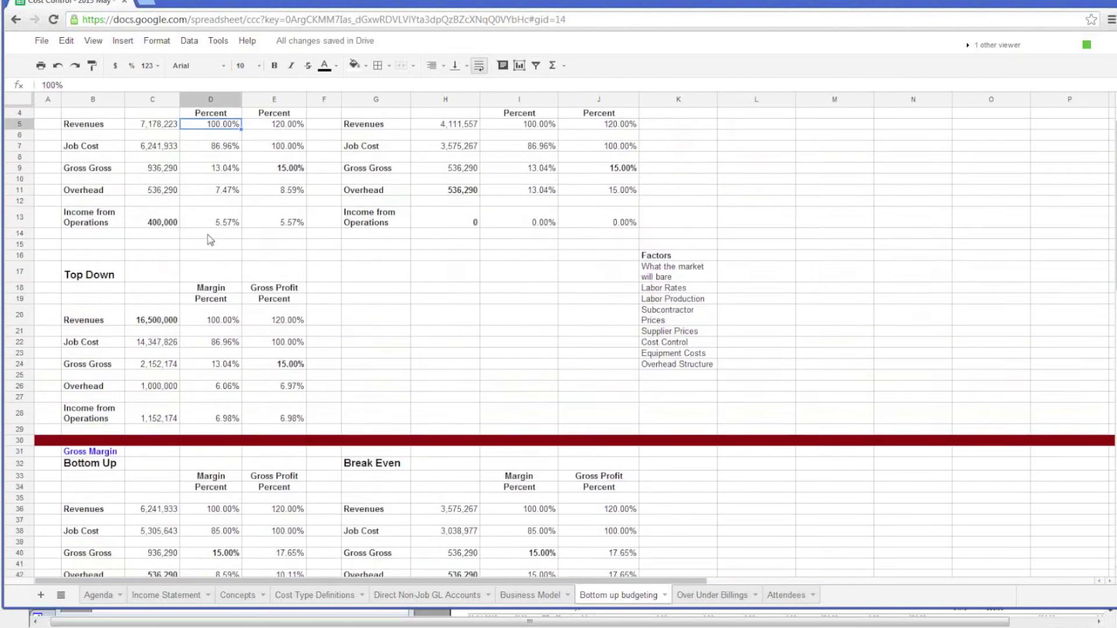
scroll(210, 240, "up", 1)
scroll(490, 430, "down", 8)
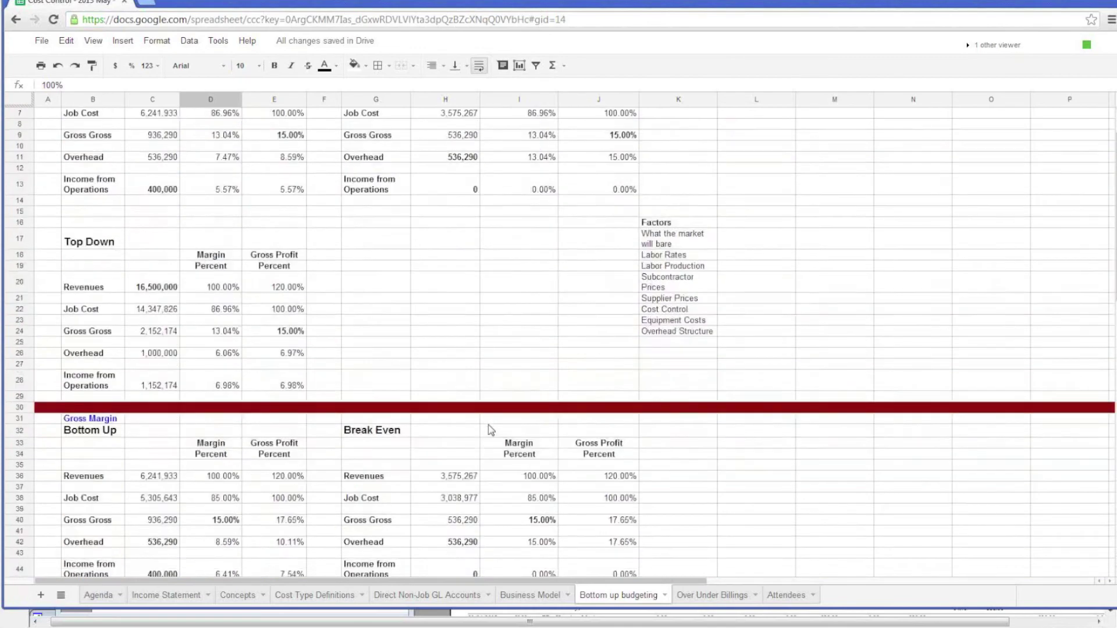
scroll(172, 261, "up", 5)
Set Revenues in the Gross Profit section's Top Down table to 15000000.
left_click(172, 261)
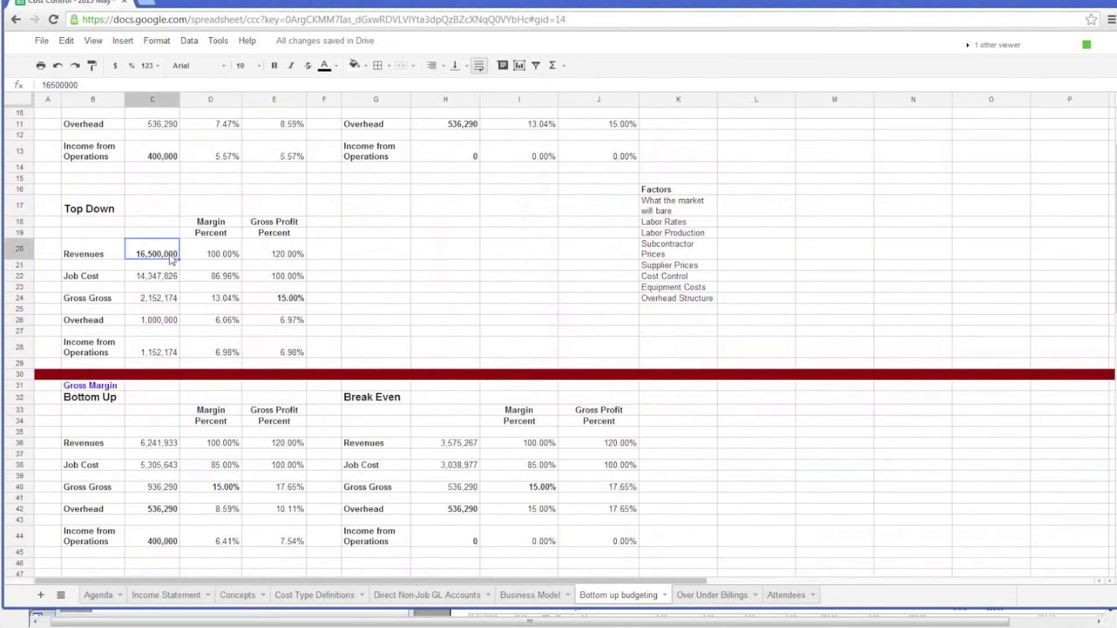
scroll(174, 261, "up", 3)
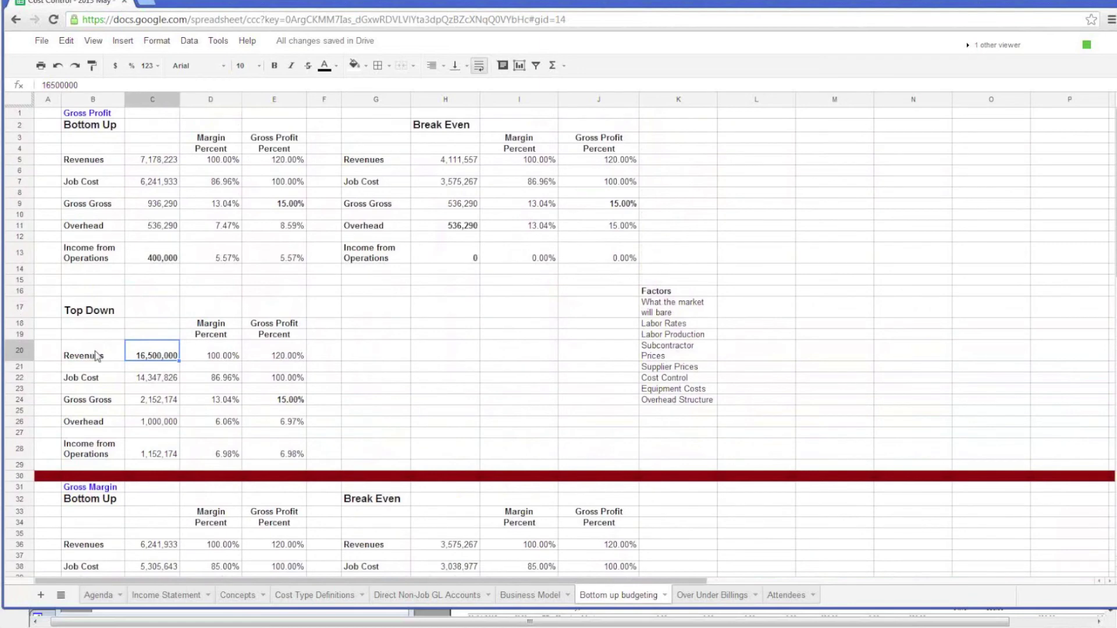
left_click(165, 291)
left_click(154, 353)
type("1500000")
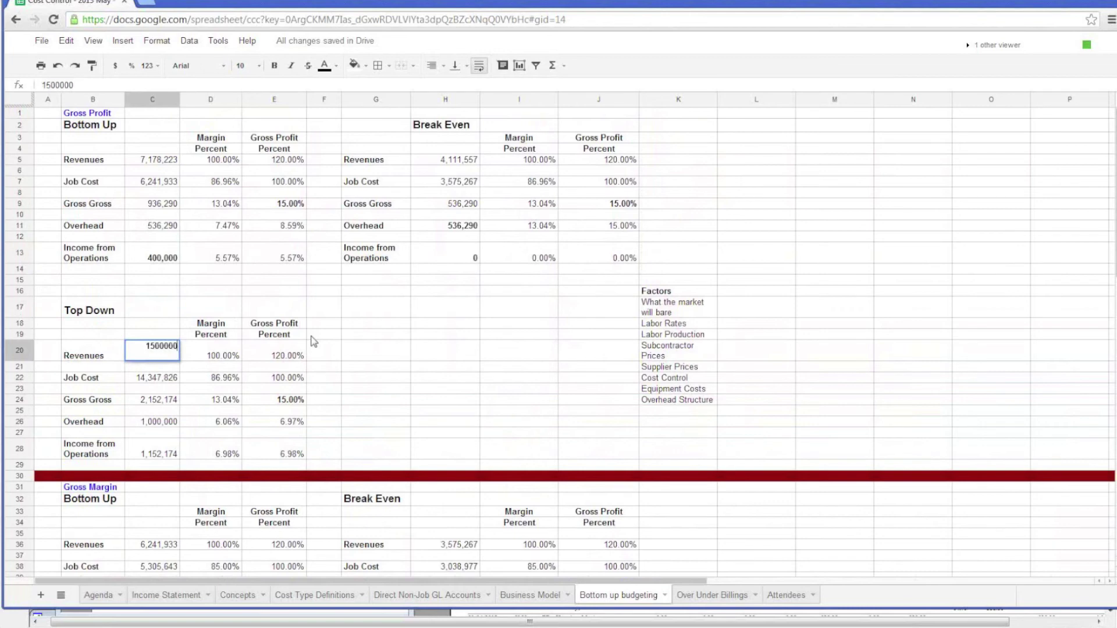
type("0")
key("Return")
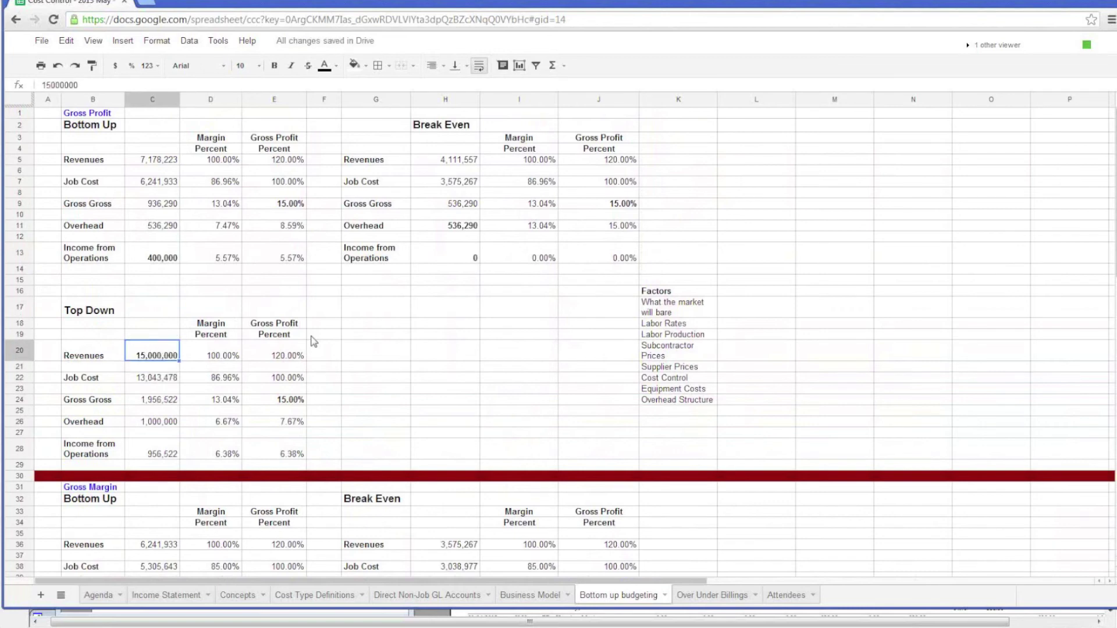
Link Overhead in the Gross Profit section's Top Down table to the Bottom Up overhead with the formula =C11.
key("Down")
key("Down")
key("Down")
key("Down")
key("Down")
key("Down")
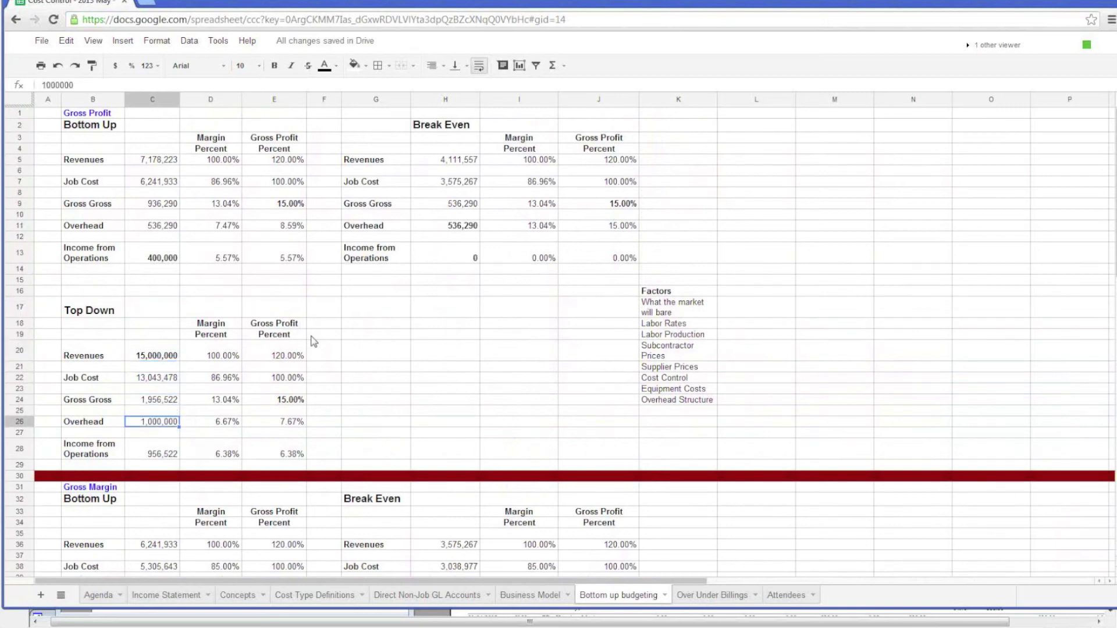
key("ctrl+z")
key("Up")
key("Up")
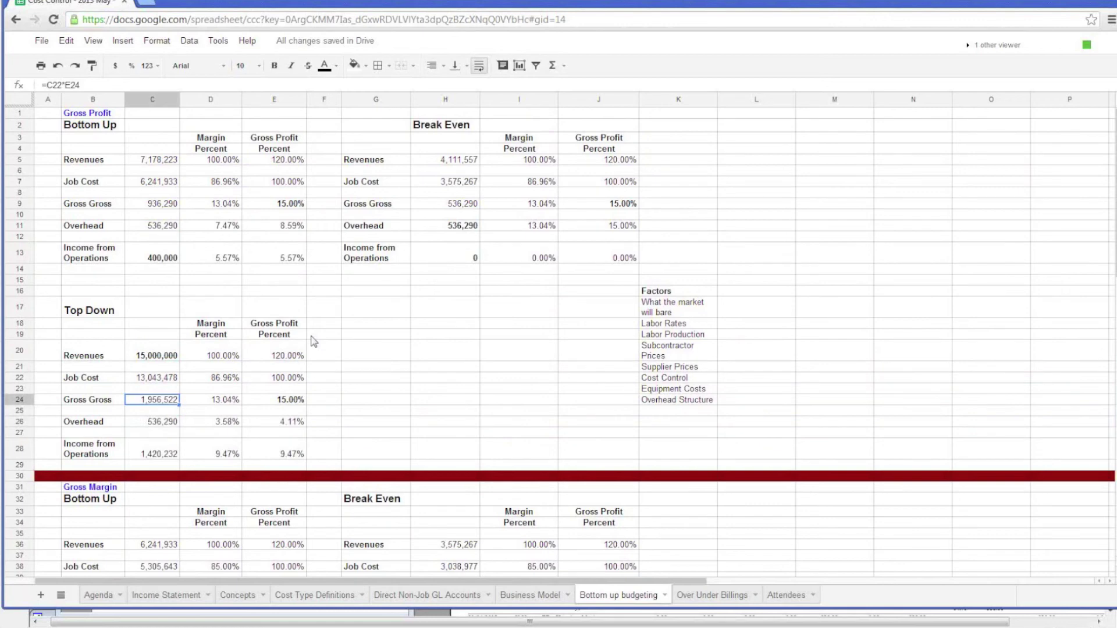
key("Down")
key("Down")
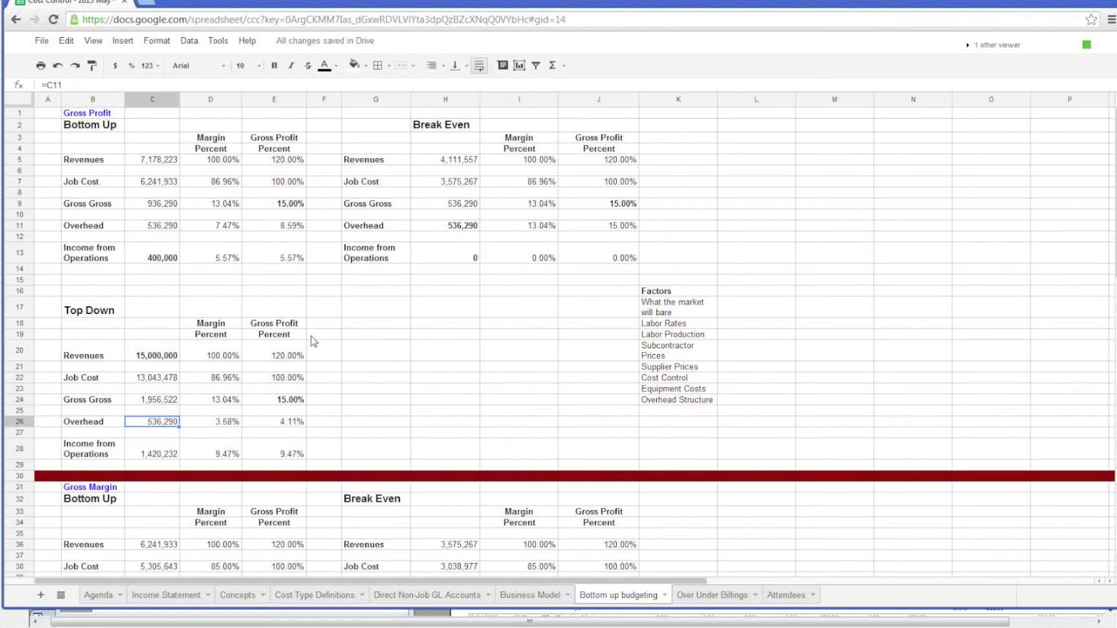
key("Up")
key("Up")
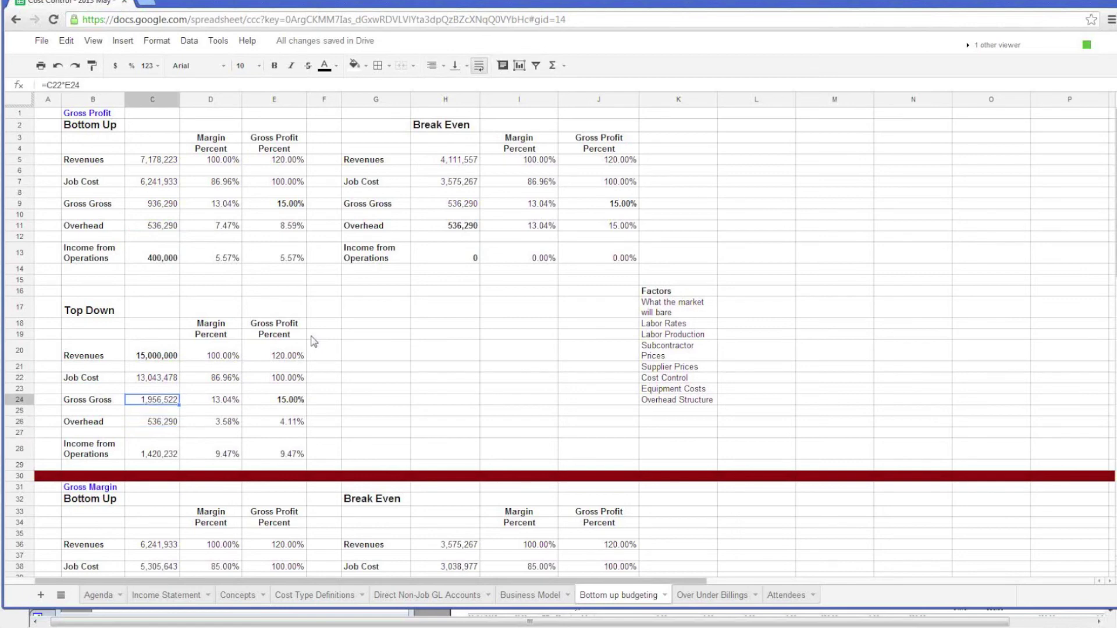
Examine the Top Down table's margin and gross profit percentages along with its overhead, revenues and income from operations.
key("Right")
key("Right")
key("Up")
key("Up")
key("Down")
key("Down")
key("Down")
key("Down")
key("Left")
key("Up")
key("Up")
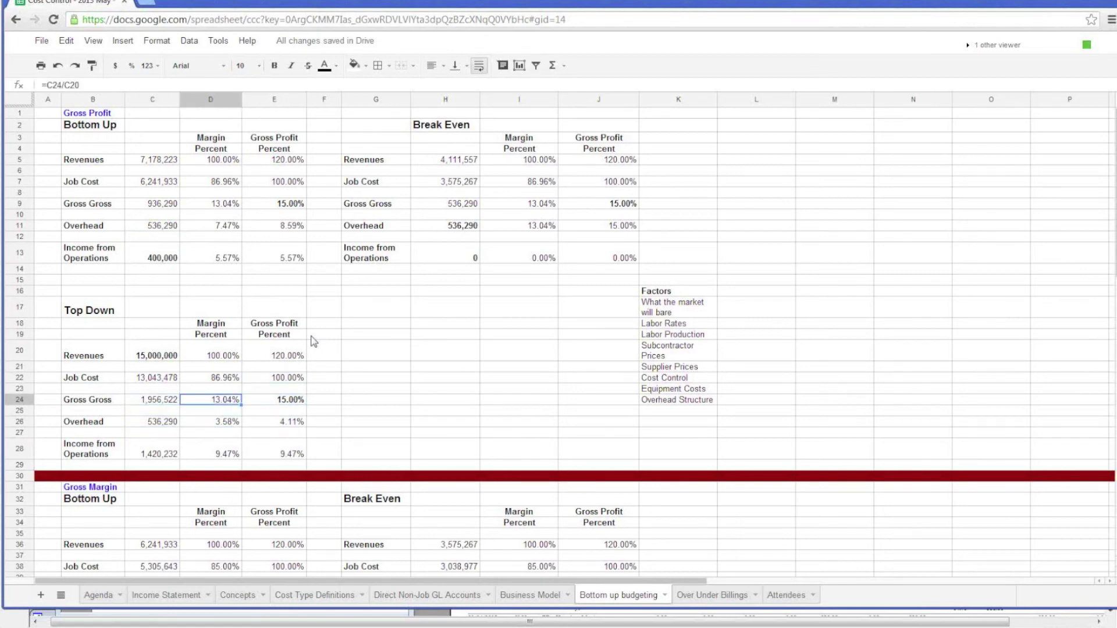
key("Up")
key("Up")
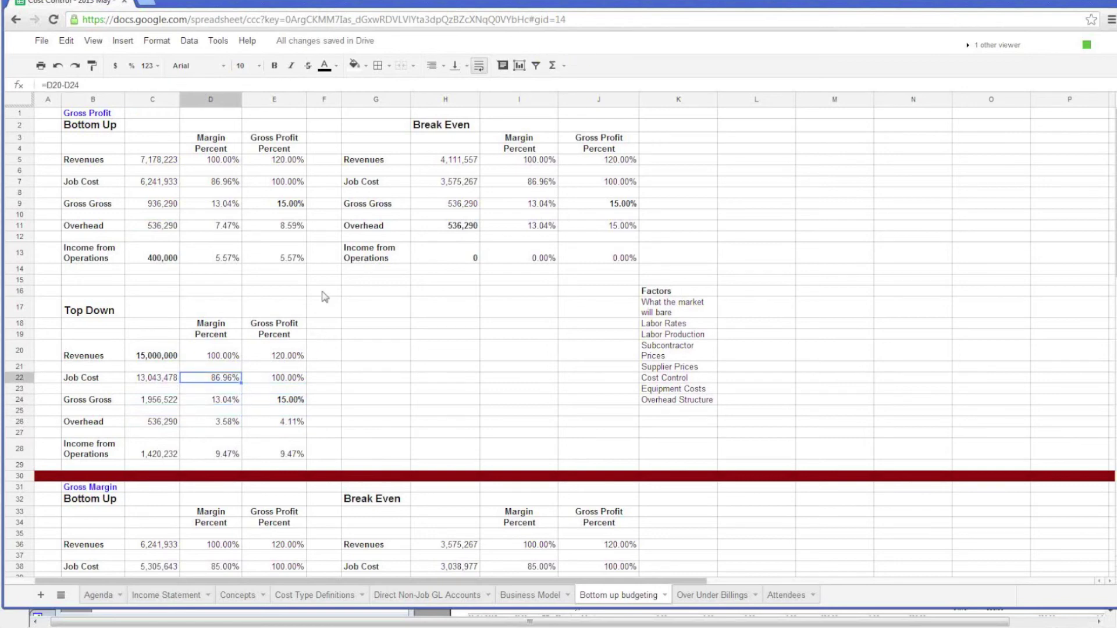
left_click(166, 423)
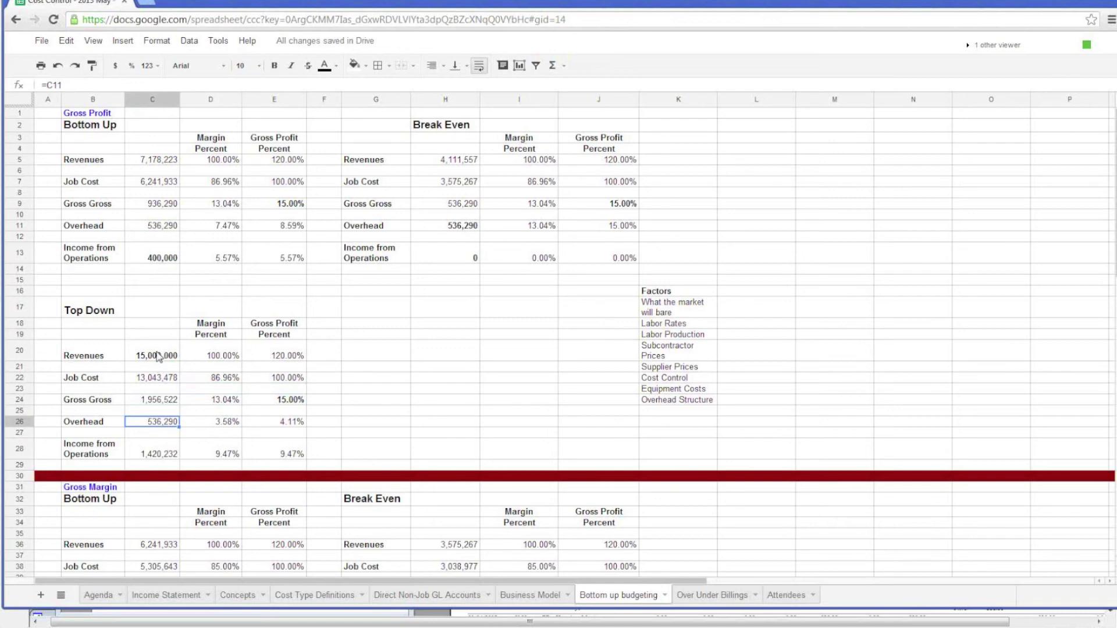
left_click(161, 356)
left_click(167, 459)
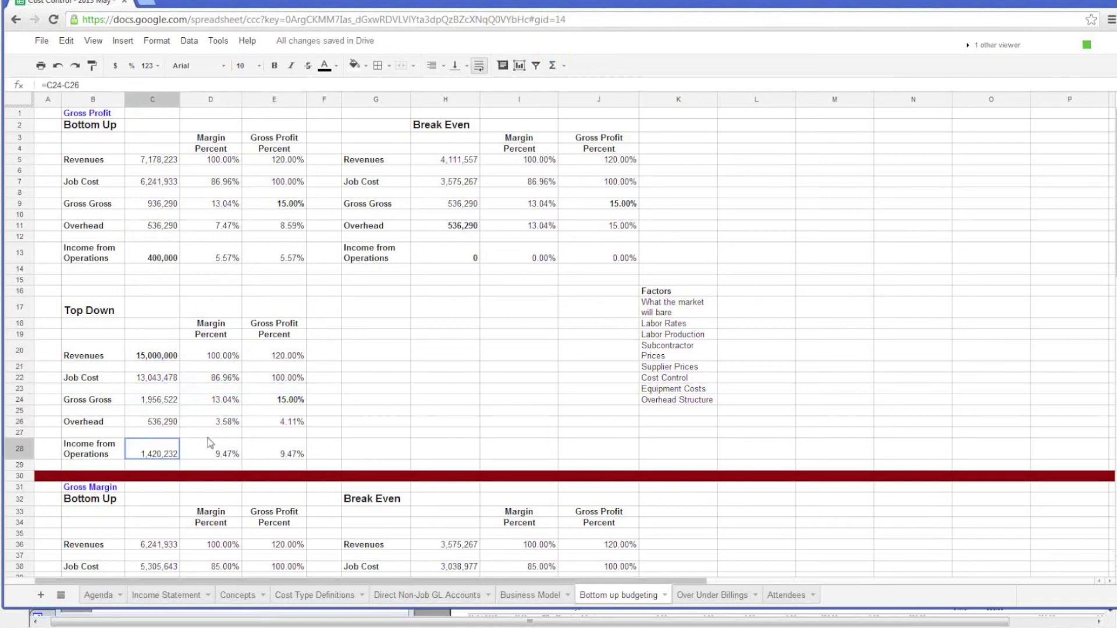
Set Revenues in the Gross Profit section's Top Down table to 20,000,000.
left_click(152, 357)
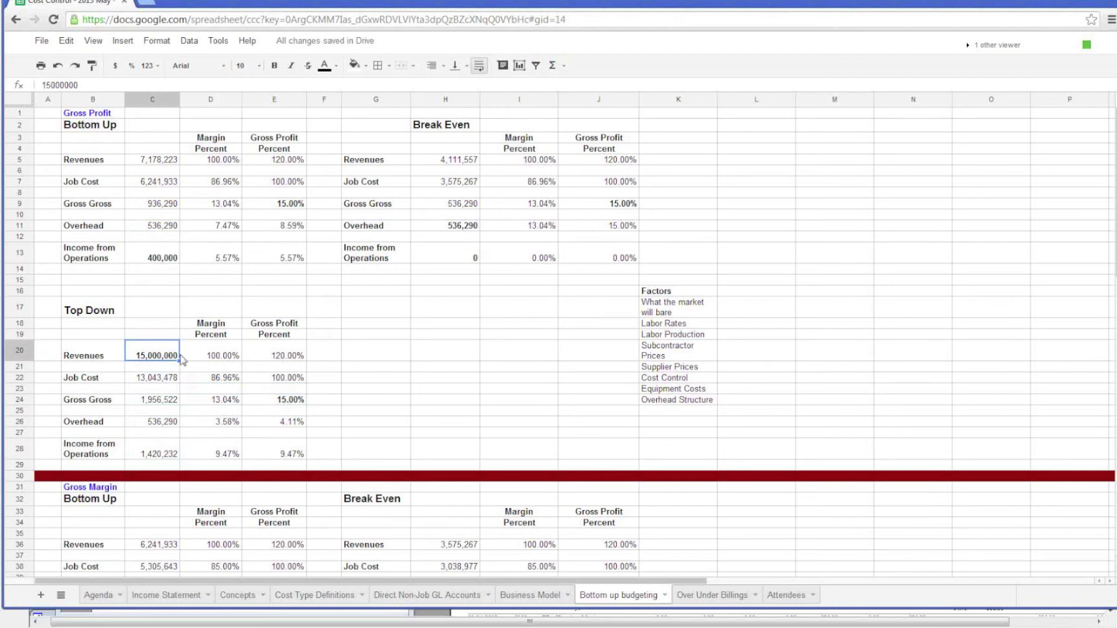
type("20")
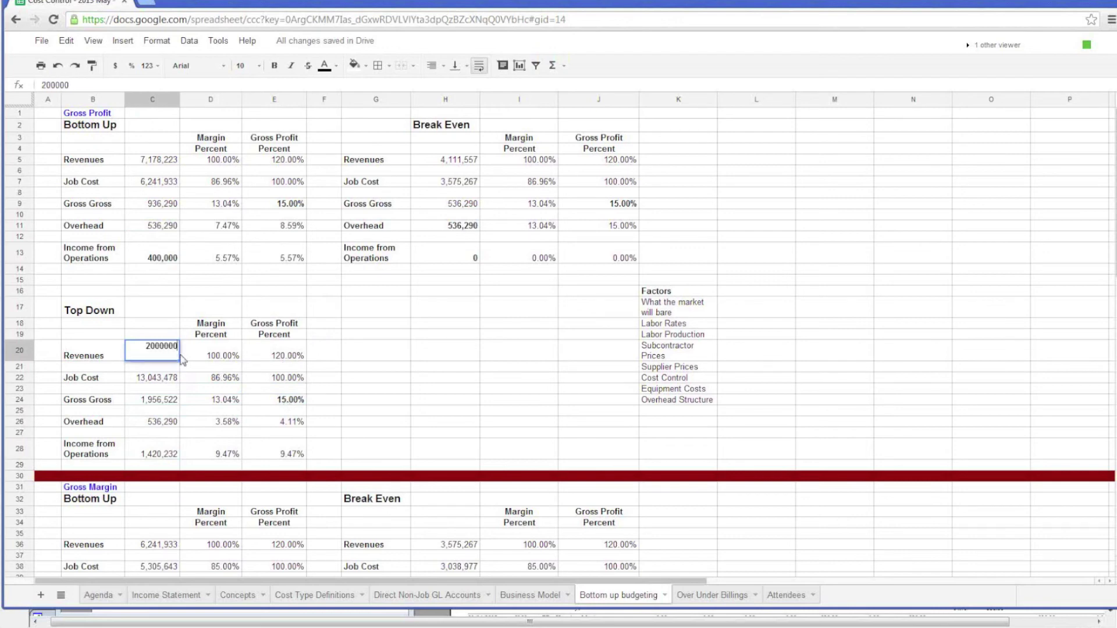
key("Return")
key("Up")
type("20")
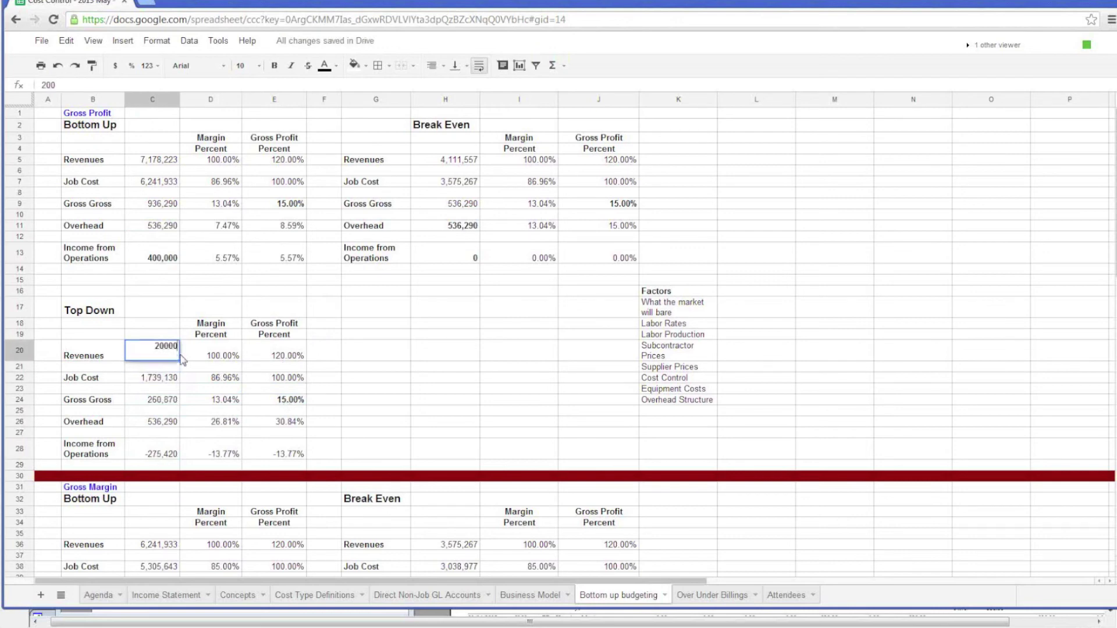
key("Return")
key("Up")
type("20,000,000")
key("Return")
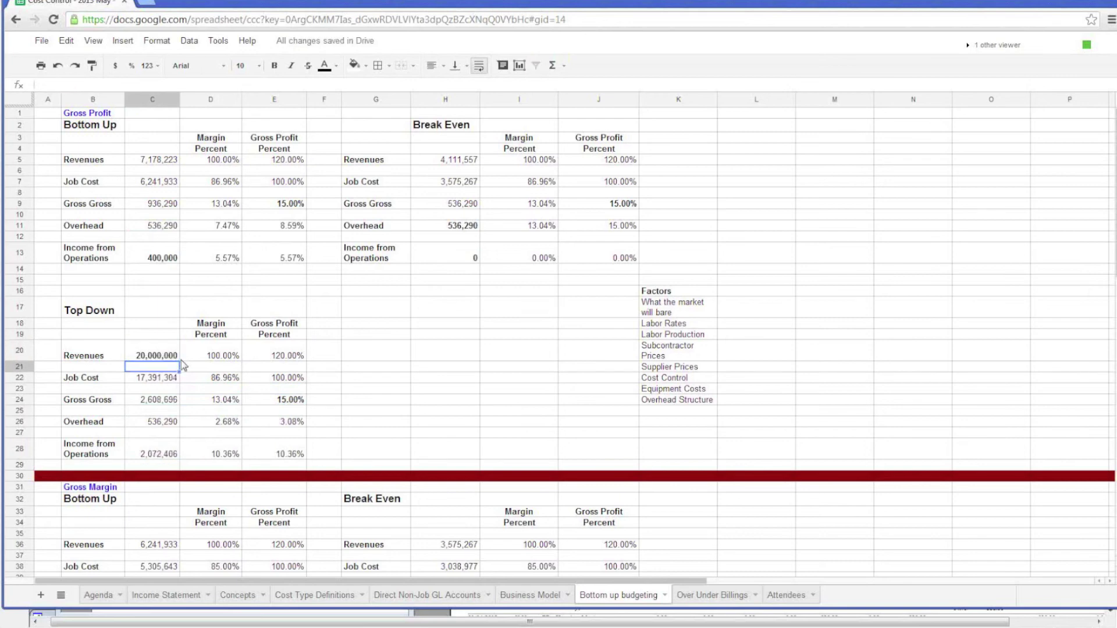
Set Revenues in the Gross Profit section's Top Down table to 5000000.
left_click(153, 358)
type("50000")
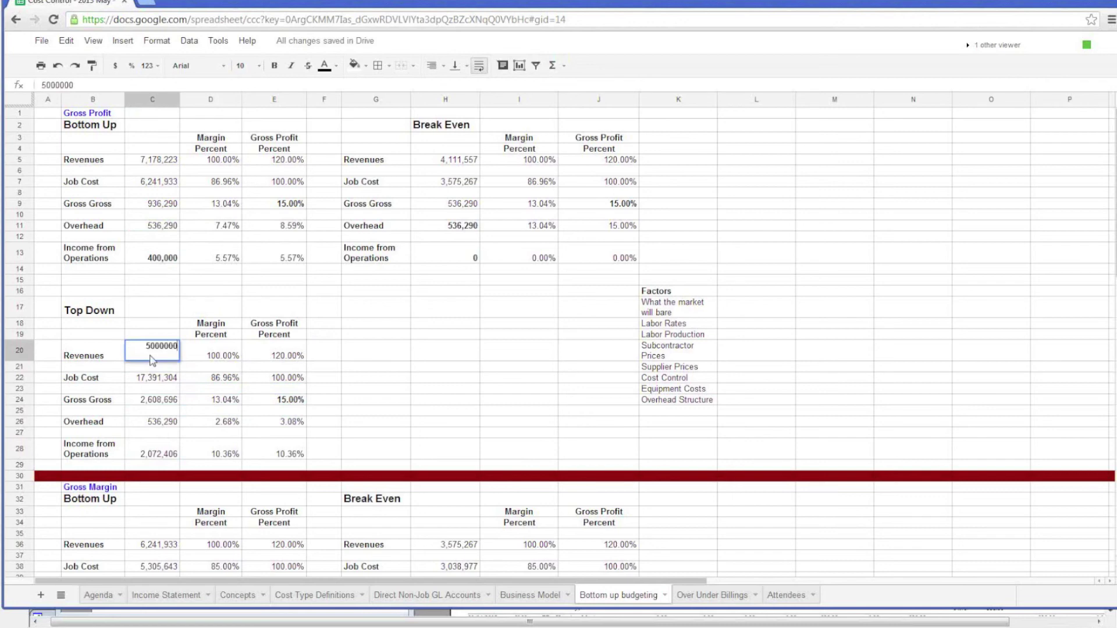
key("Return")
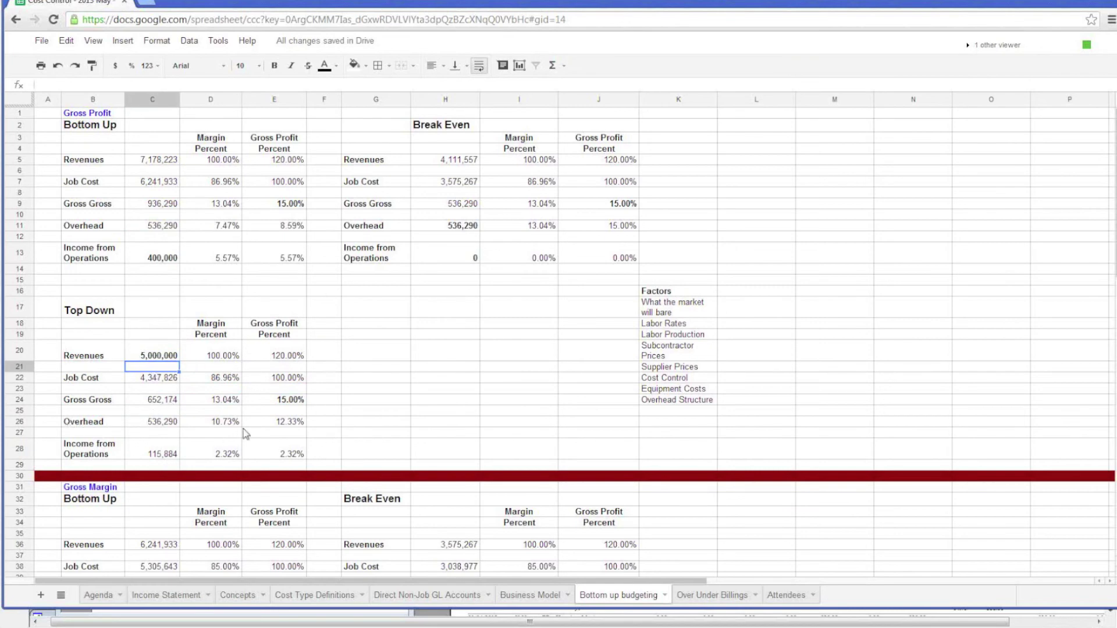
Examine the Fixed vs Variable classification of direct, indirect and home office costs on the Cost Type Definitions sheet.
left_click(314, 600)
left_click_drag(645, 401, 646, 468)
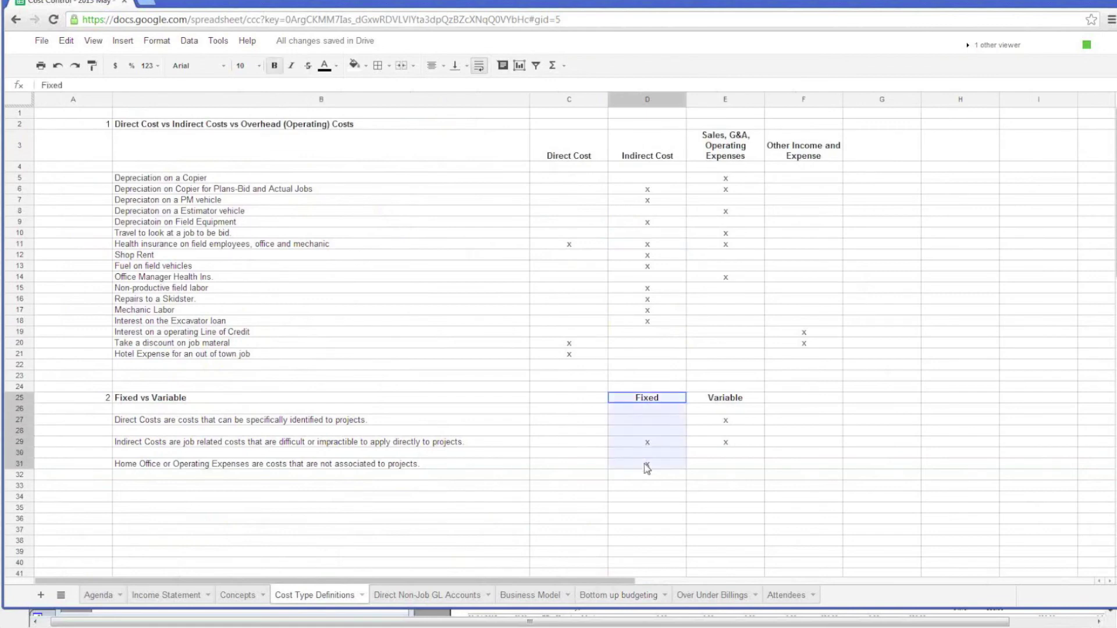
left_click_drag(724, 402, 726, 444)
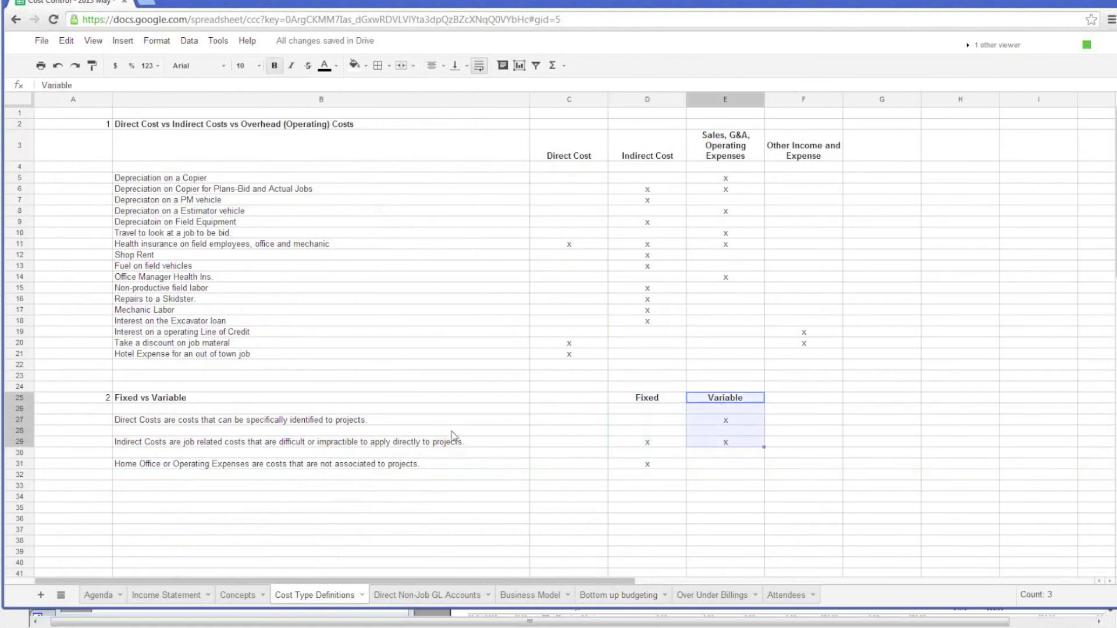
left_click(168, 421)
left_click(735, 420)
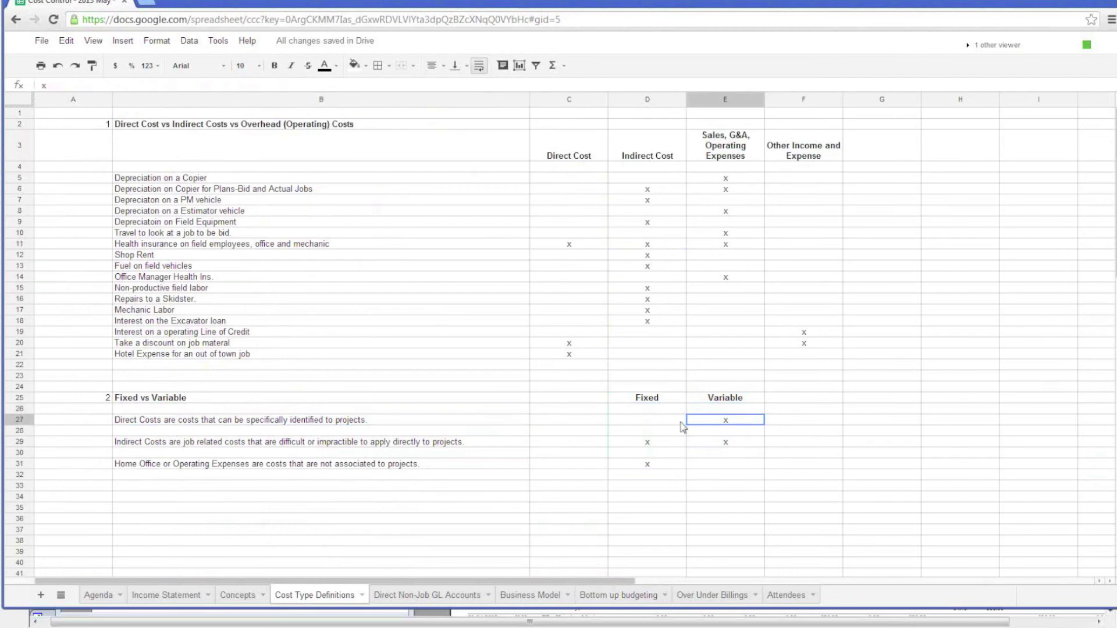
left_click(299, 445)
left_click(658, 444)
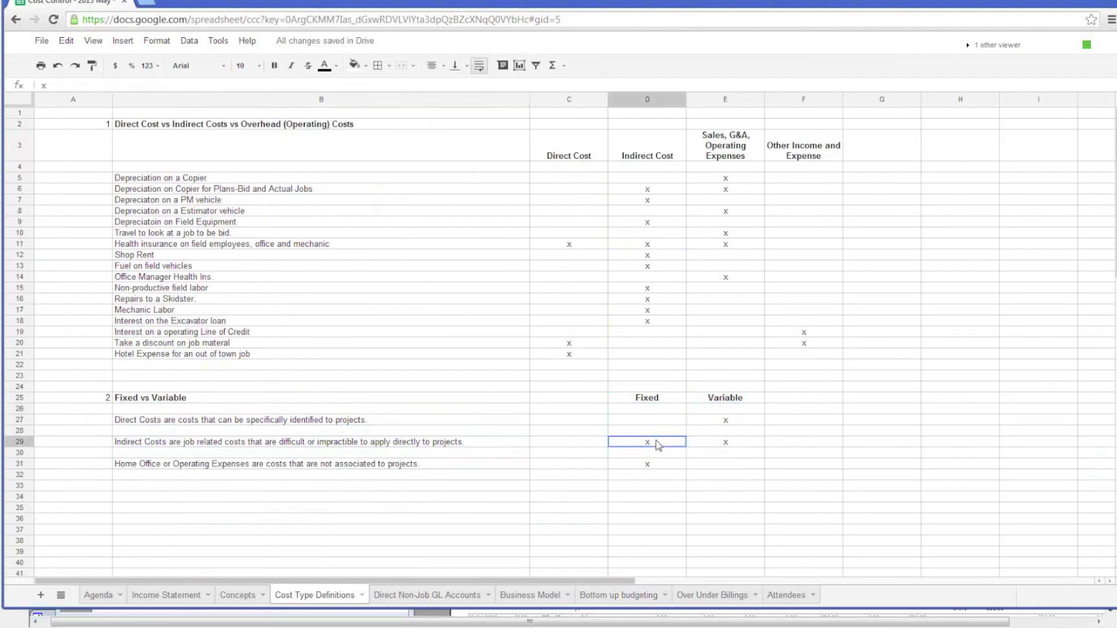
left_click(724, 448)
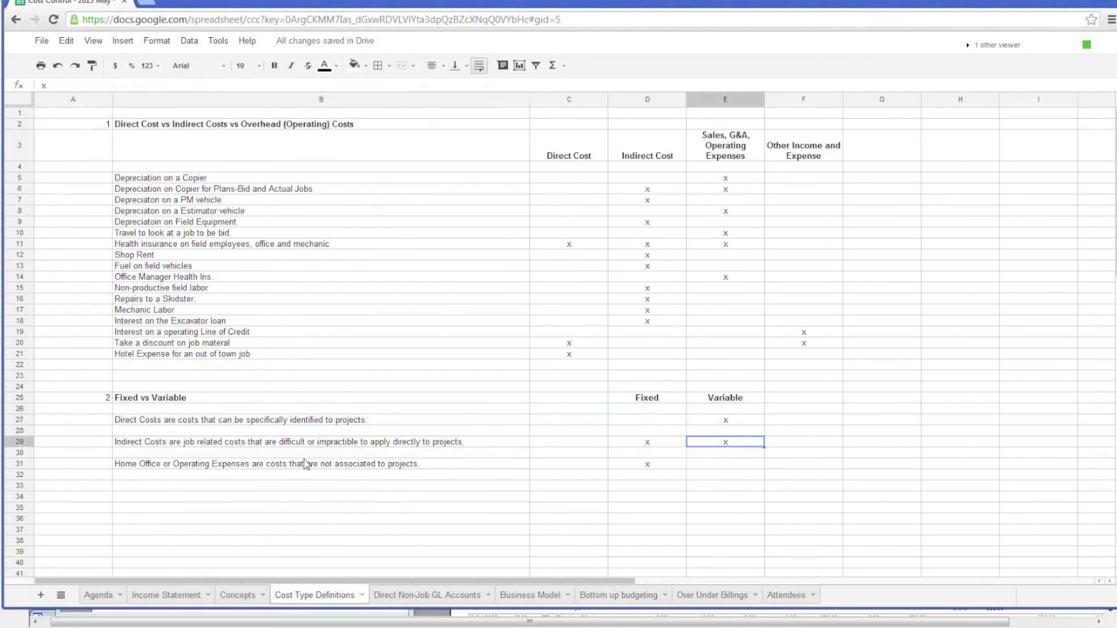
left_click(306, 464)
left_click(644, 466)
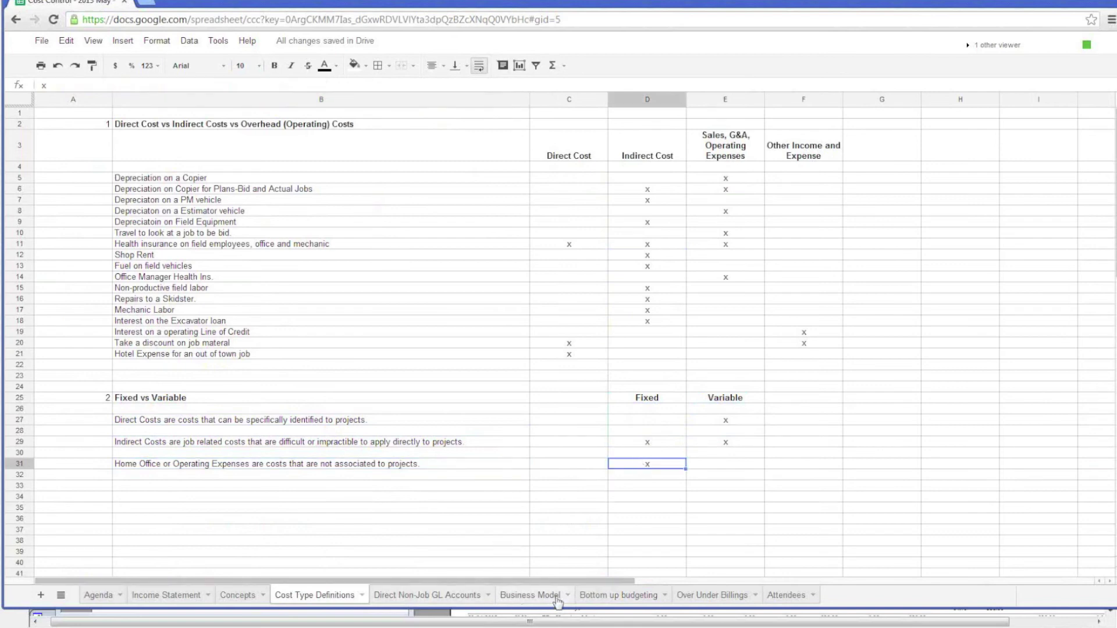
Return to the Bottom up budgeting sheet and view the Gross Profit section's Top Down table.
left_click(605, 599)
scroll(442, 454, "down", 1)
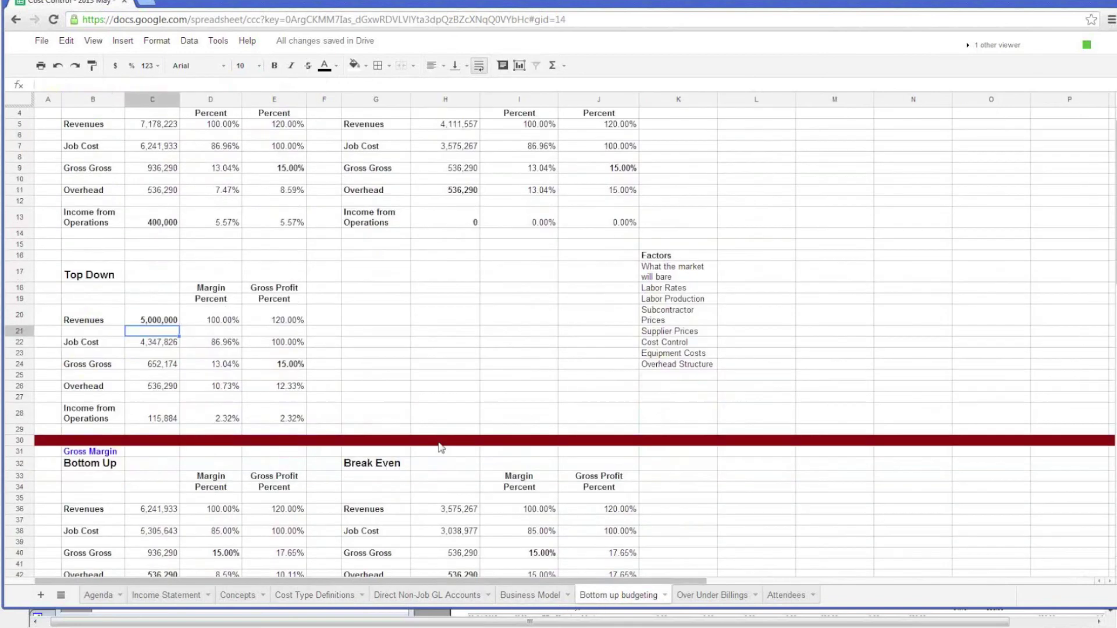
scroll(441, 448, "up", 1)
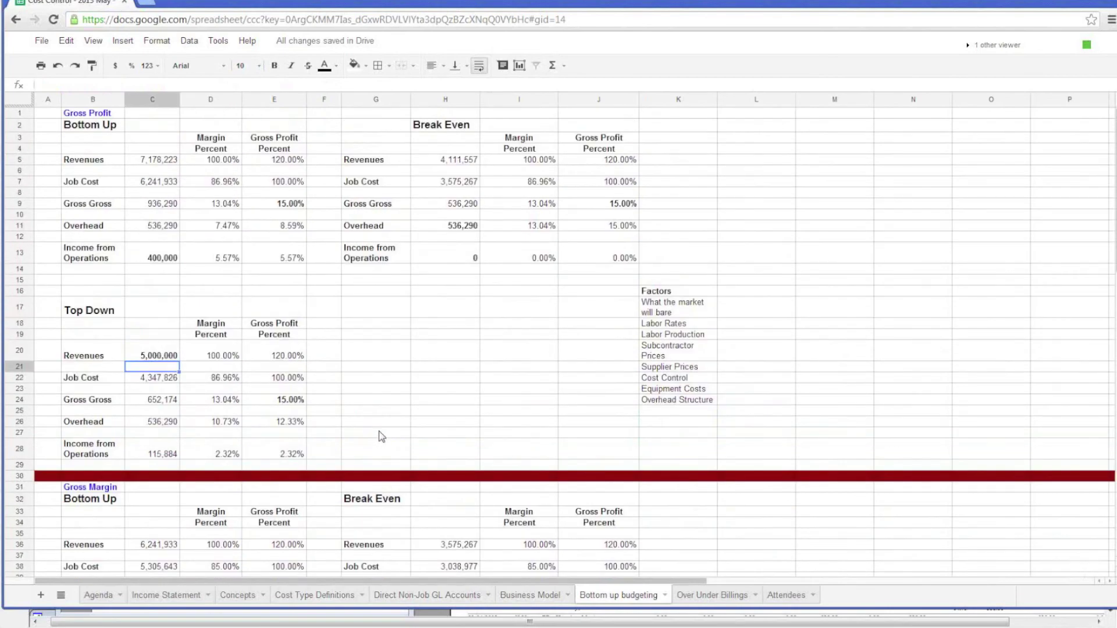
Compare the Gross Gross percentages in the Gross Margin section with those in the Gross Profit section's three budgeting tables.
scroll(381, 435, "down", 8)
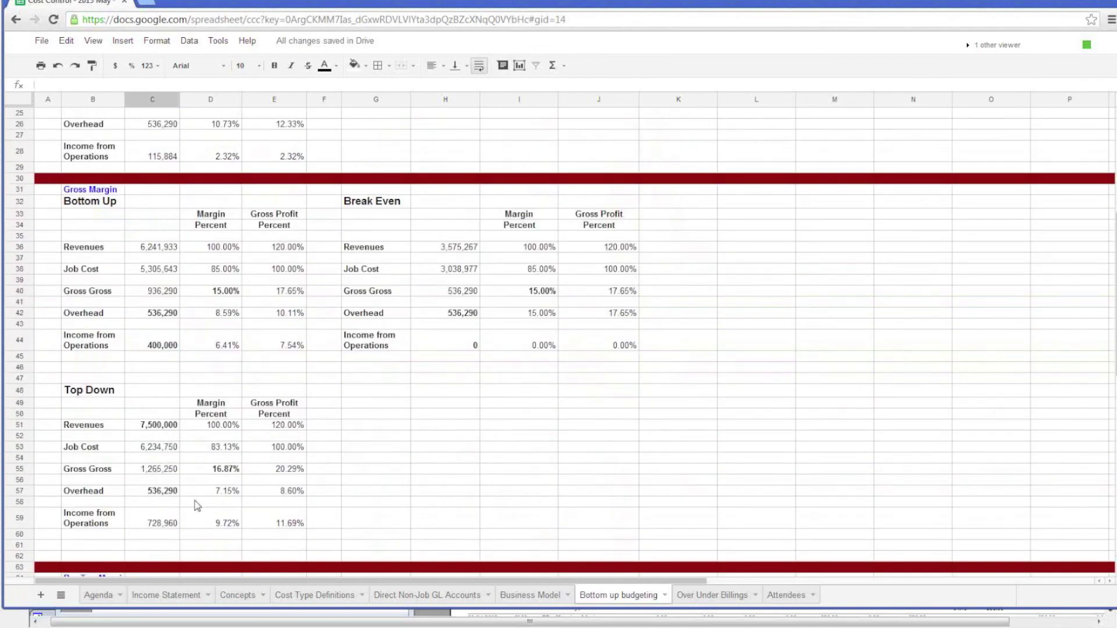
scroll(234, 475, "up", 5)
scroll(234, 474, "down", 5)
left_click(227, 294)
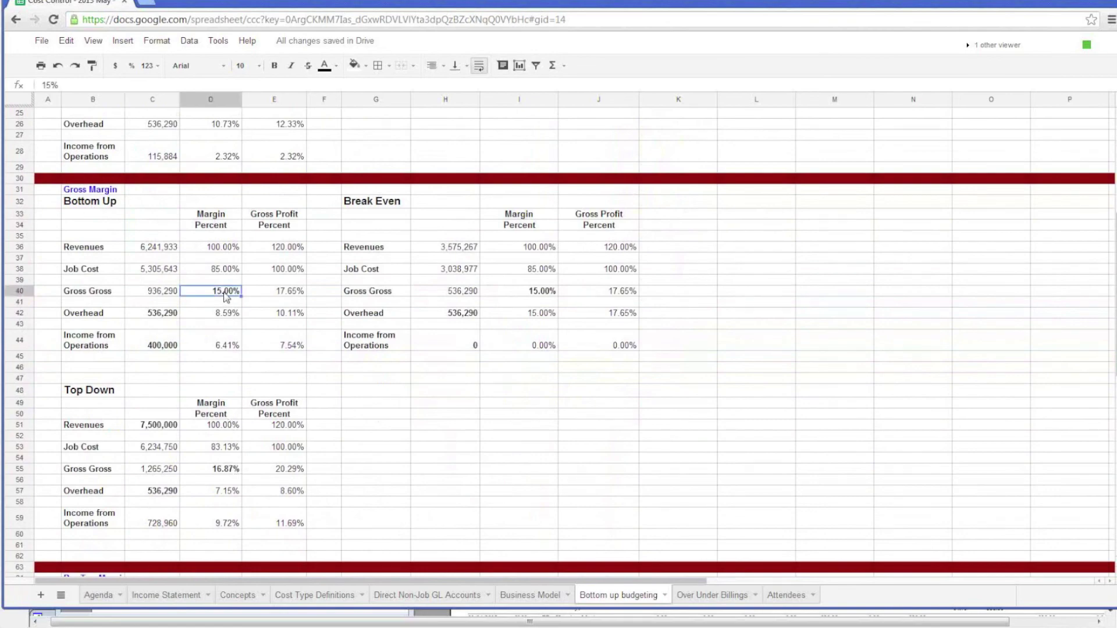
left_click(268, 293)
left_click(218, 295)
scroll(216, 294, "up", 8)
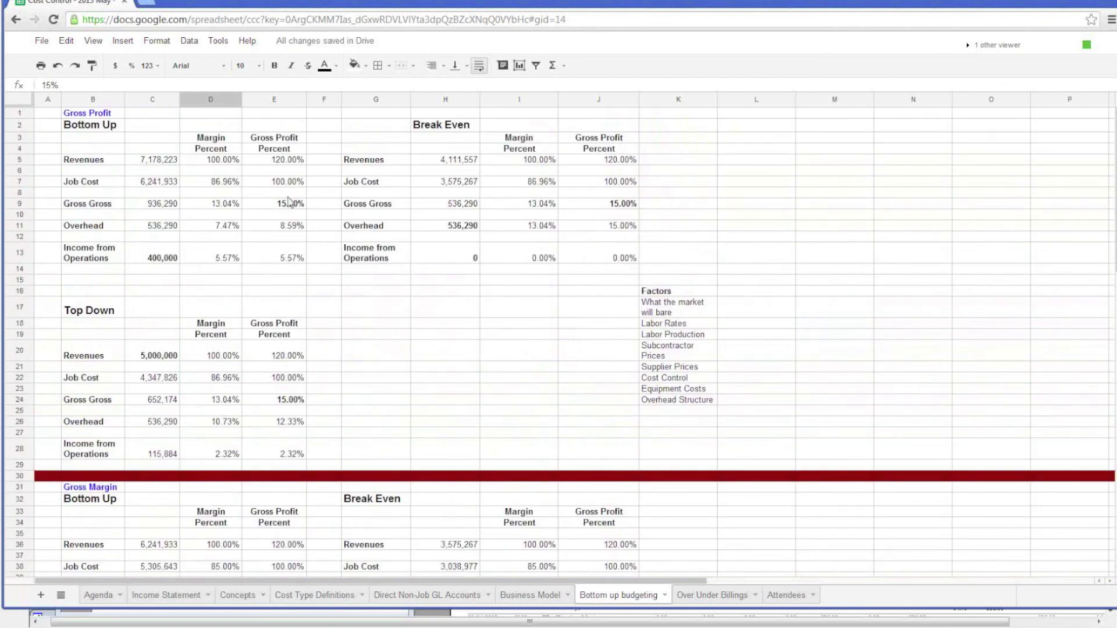
left_click(289, 201)
left_click(612, 198)
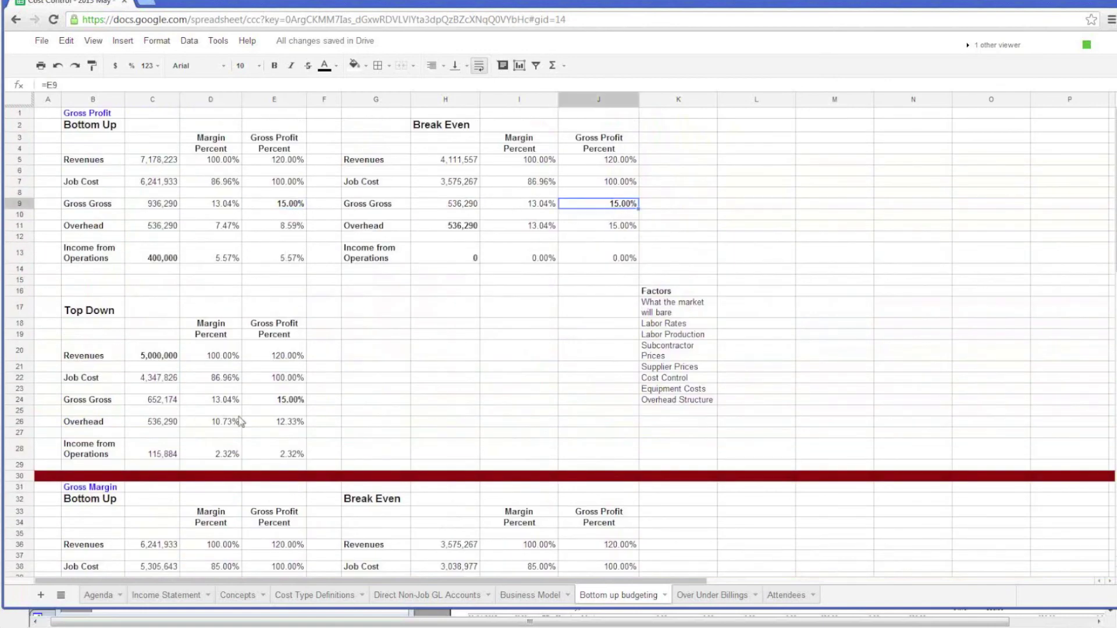
left_click(293, 401)
Set the Gross Gross gross profit percent in the Gross Profit section's Bottom Up table to 12% and check its income and revenues.
left_click(295, 206)
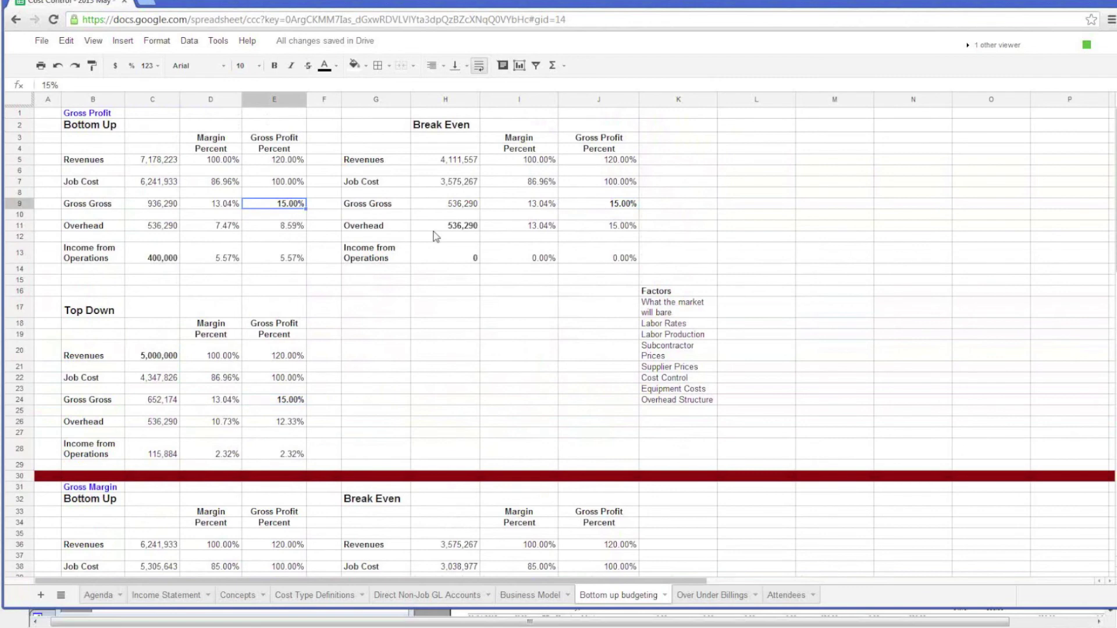
type("12")
key("Return")
key("Up")
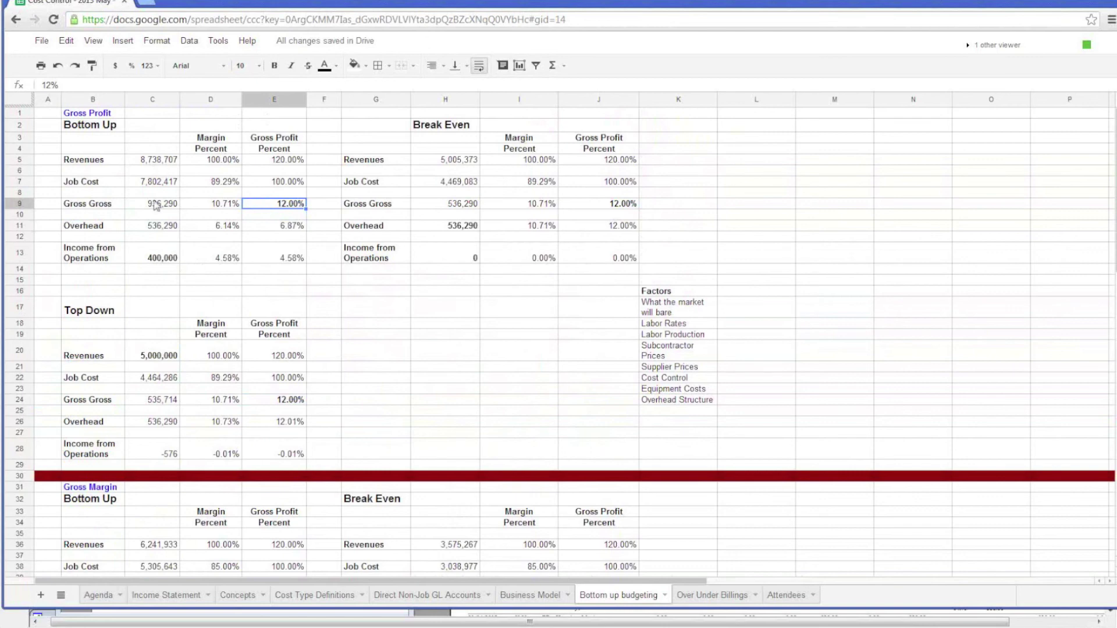
left_click(165, 263)
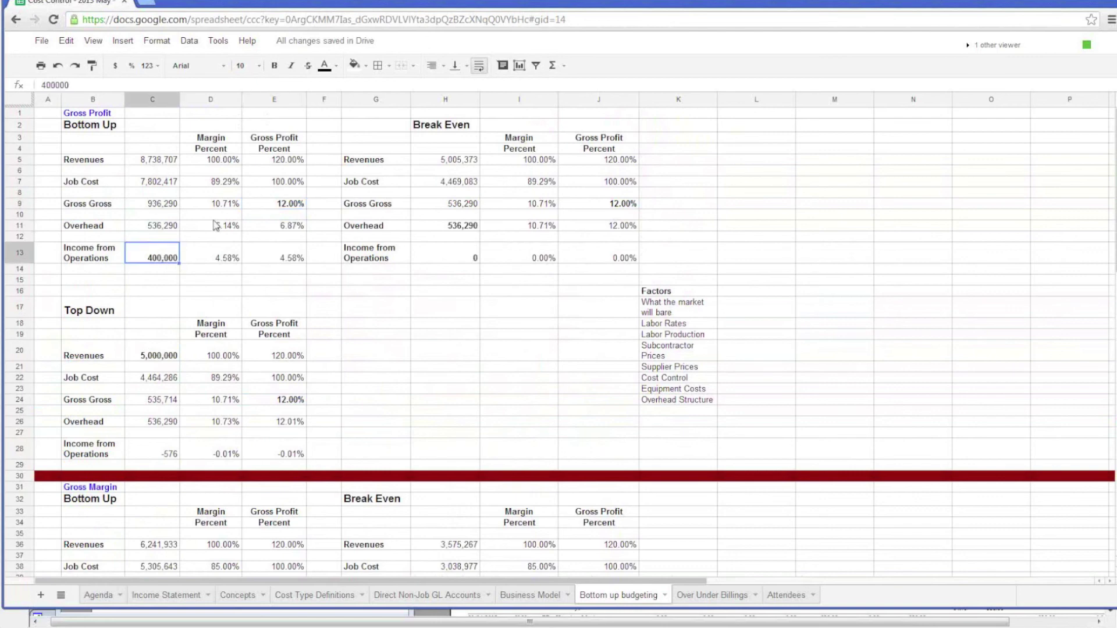
left_click(293, 207)
left_click(142, 161)
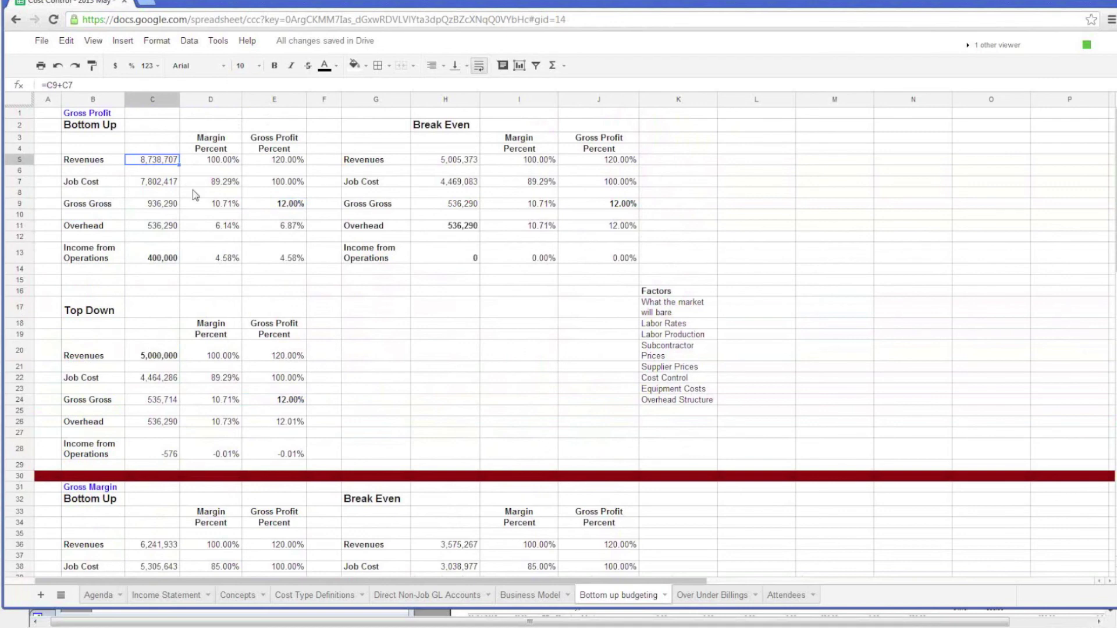
Set the Gross Gross gross profit percent in the Gross Profit section's Bottom Up table to 10%.
left_click(291, 205)
type("10%")
key("Return")
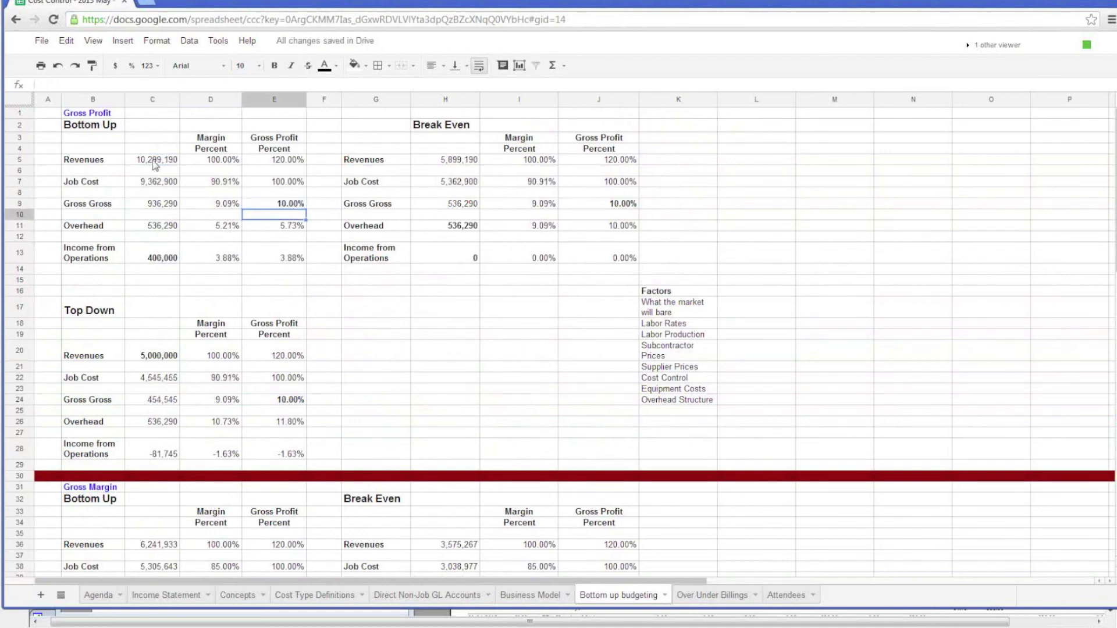
Set the Gross Gross gross profit percent in the Gross Profit section's Bottom Up table to 15%.
key("Up")
type("15%")
key("Return")
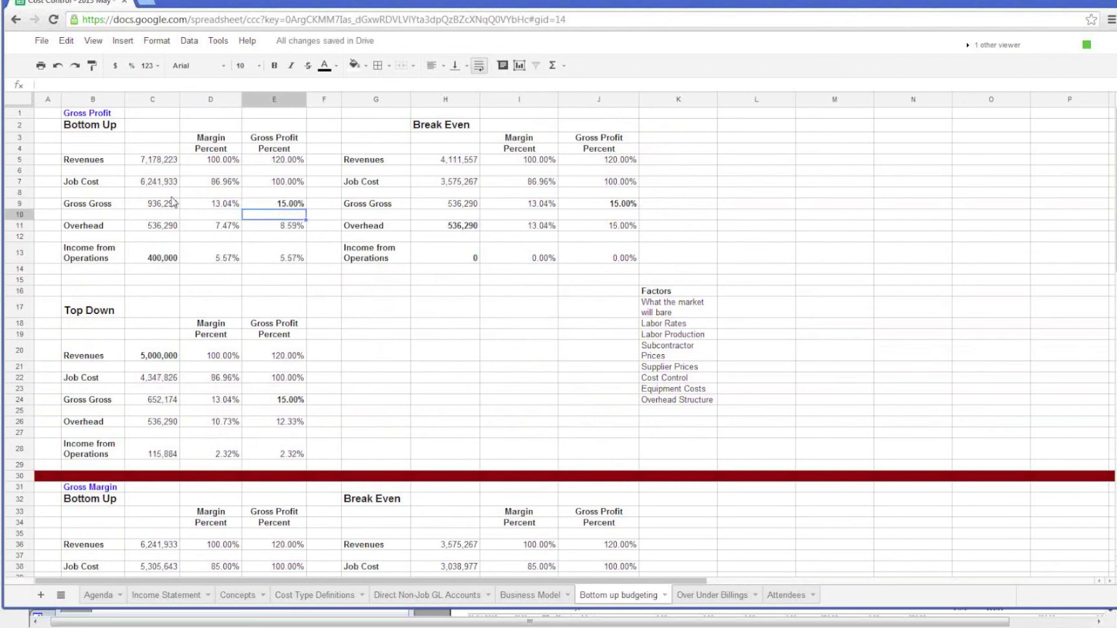
Examine the Gross Profit section's Bottom Up revenues and the linked Gross Gross percentages in the Break Even and Top Down tables.
left_click(149, 162)
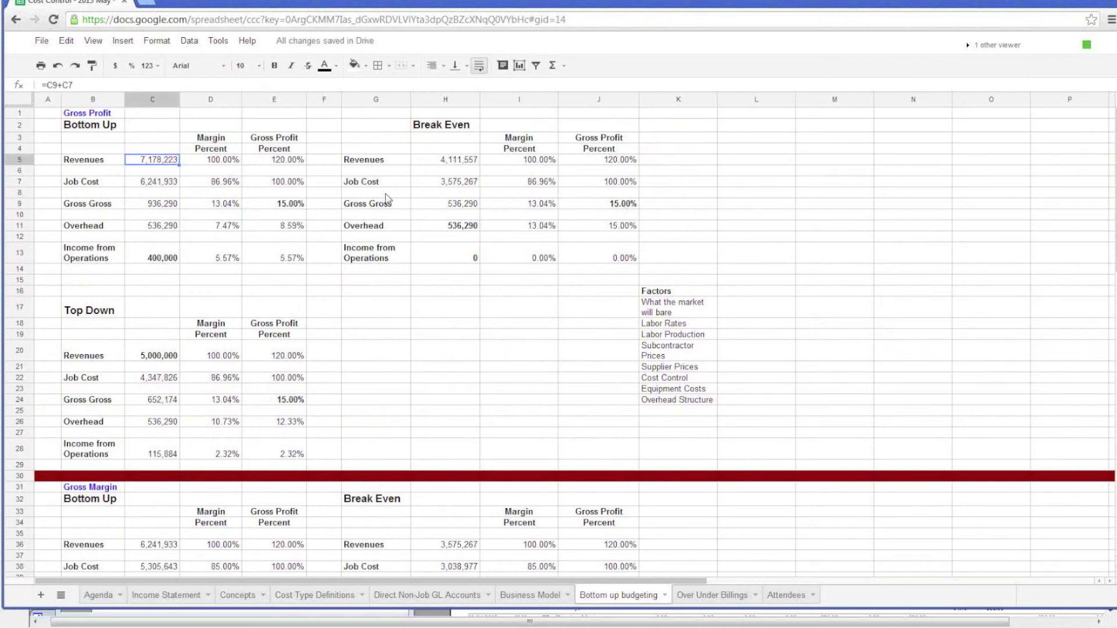
left_click(614, 203)
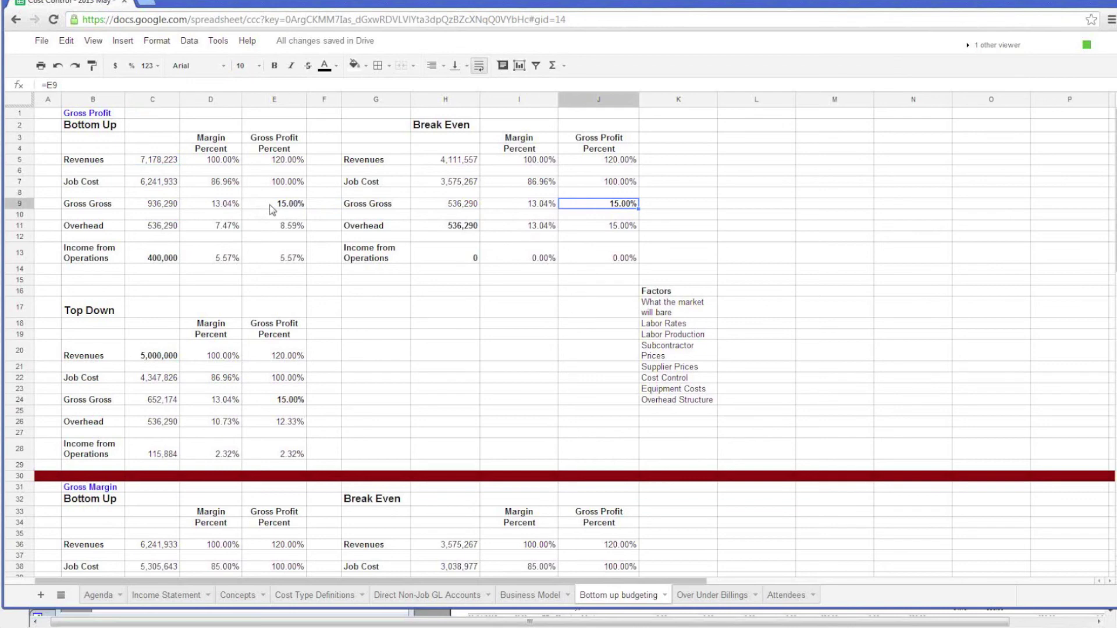
scroll(257, 252, "down", 1)
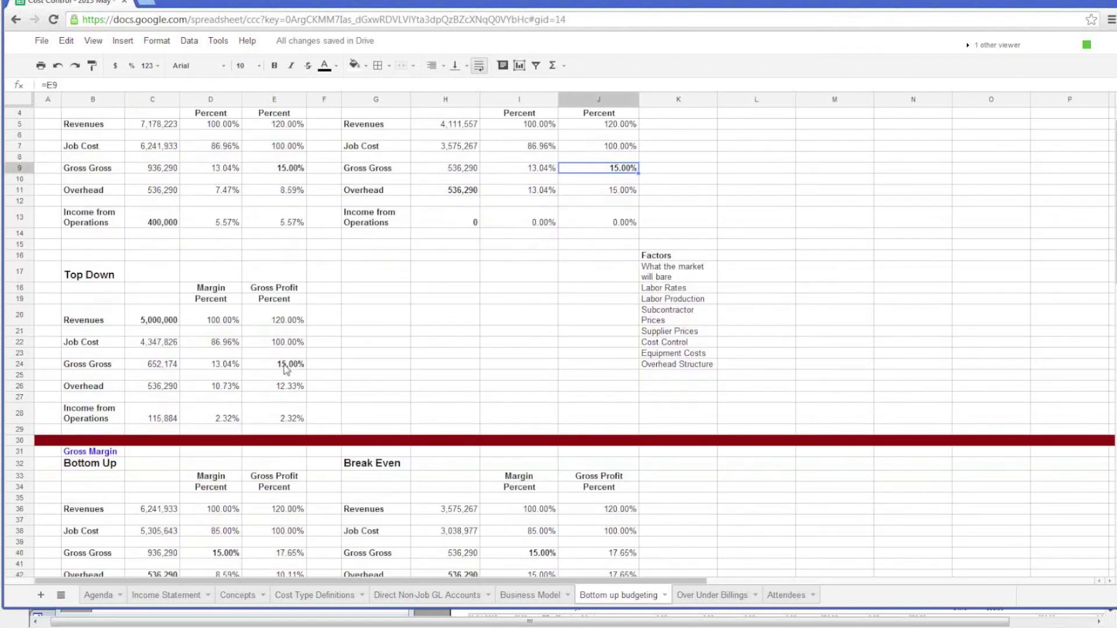
left_click(284, 366)
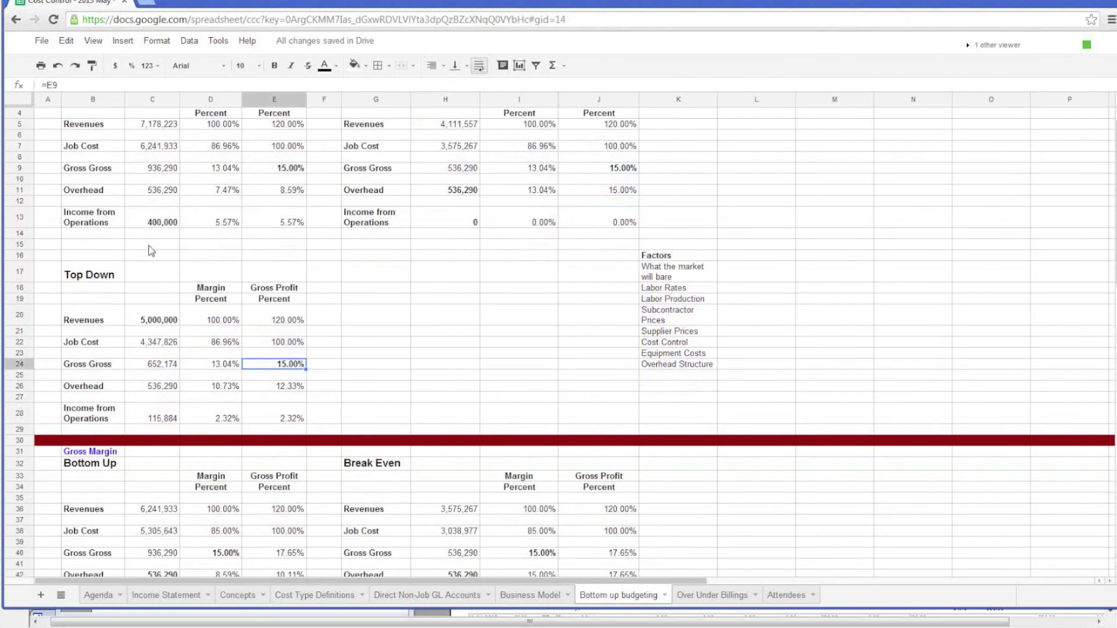
scroll(149, 250, "down", 3)
scroll(149, 250, "up", 1)
scroll(150, 250, "up", 3)
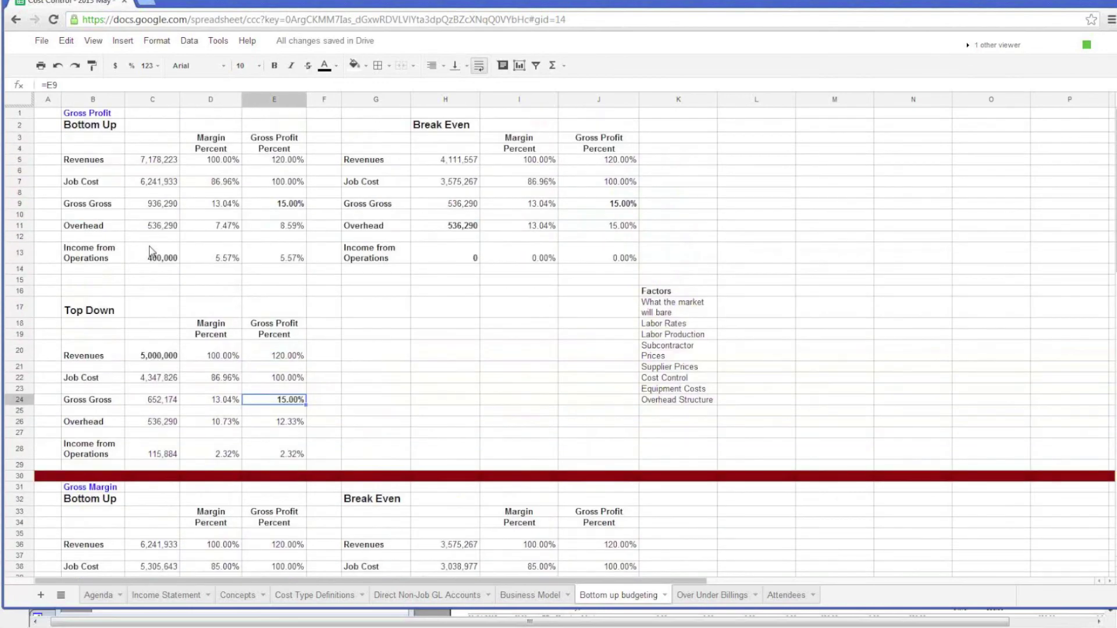
scroll(150, 251, "down", 1)
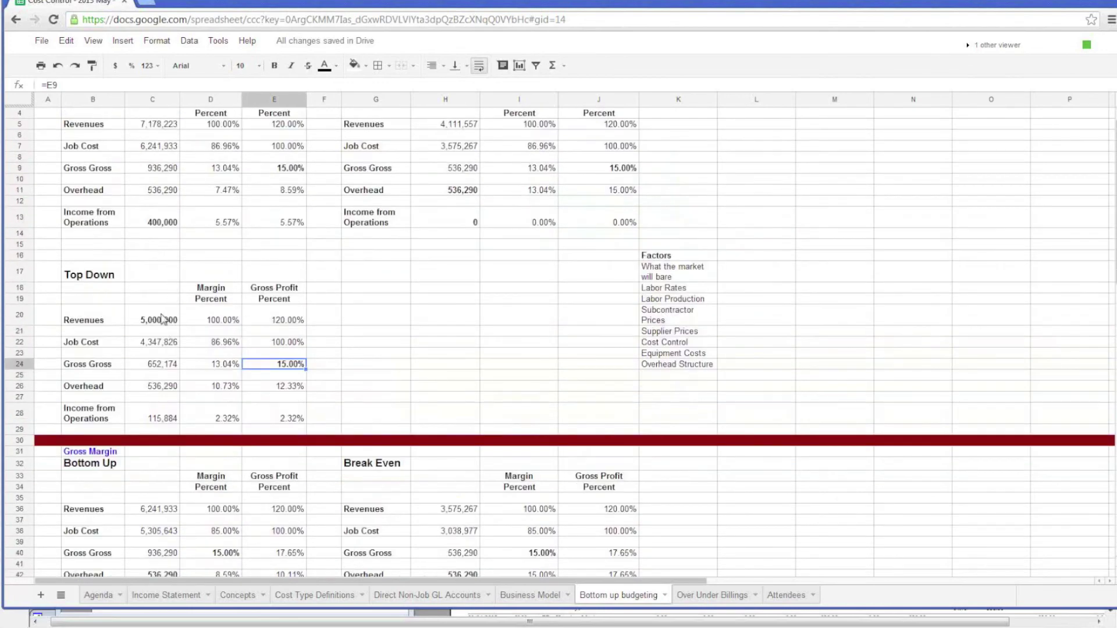
Set Revenues in the Gross Profit section's Top Down table to 7000000.
left_click(164, 320)
type("700000")
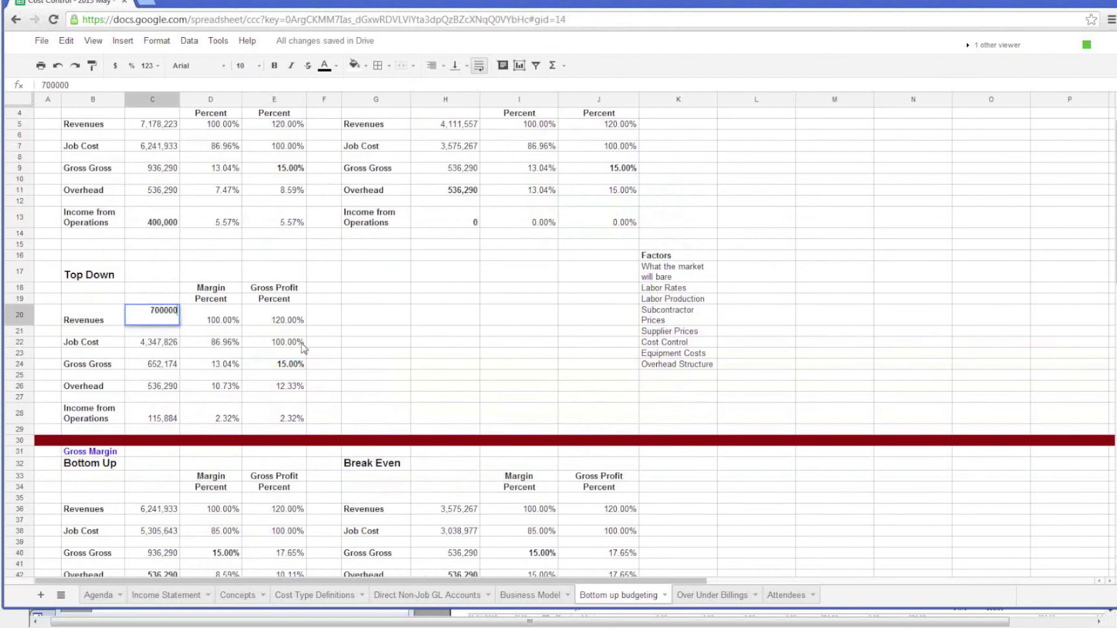
key("Return")
key("Up")
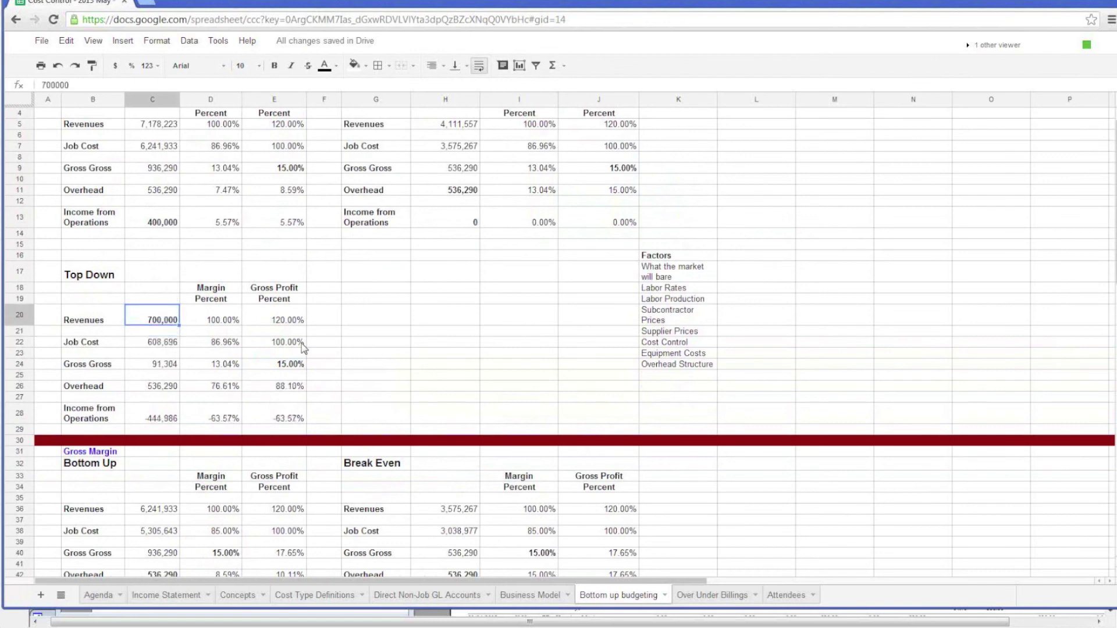
key("Return")
key("BackSpace")
key("BackSpace")
key("BackSpace")
key("BackSpace")
key("BackSpace")
type("000000")
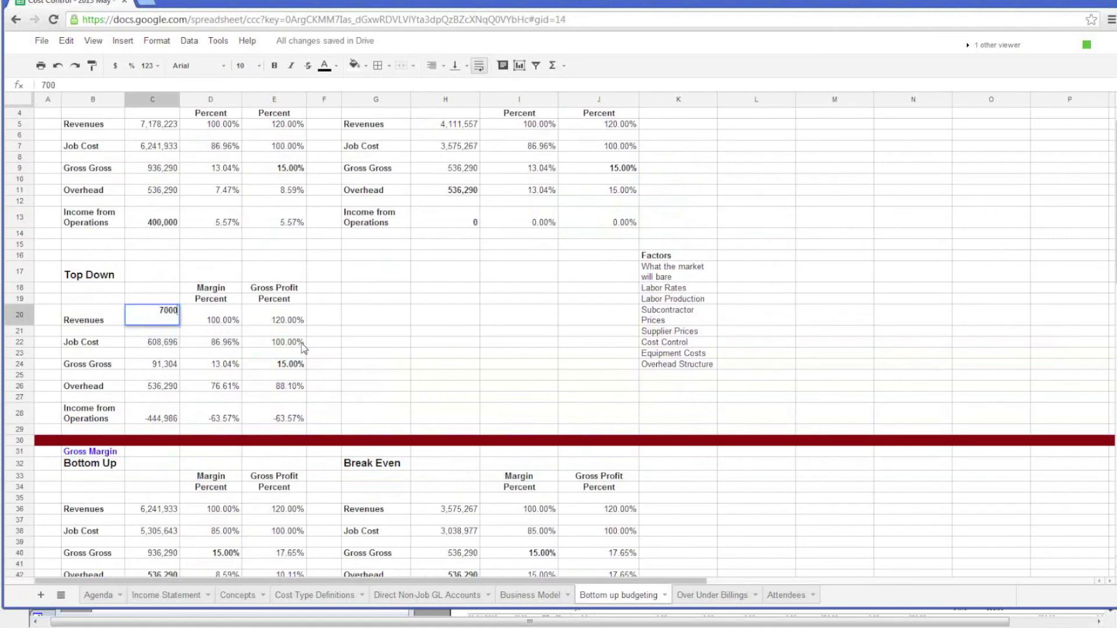
key("Return")
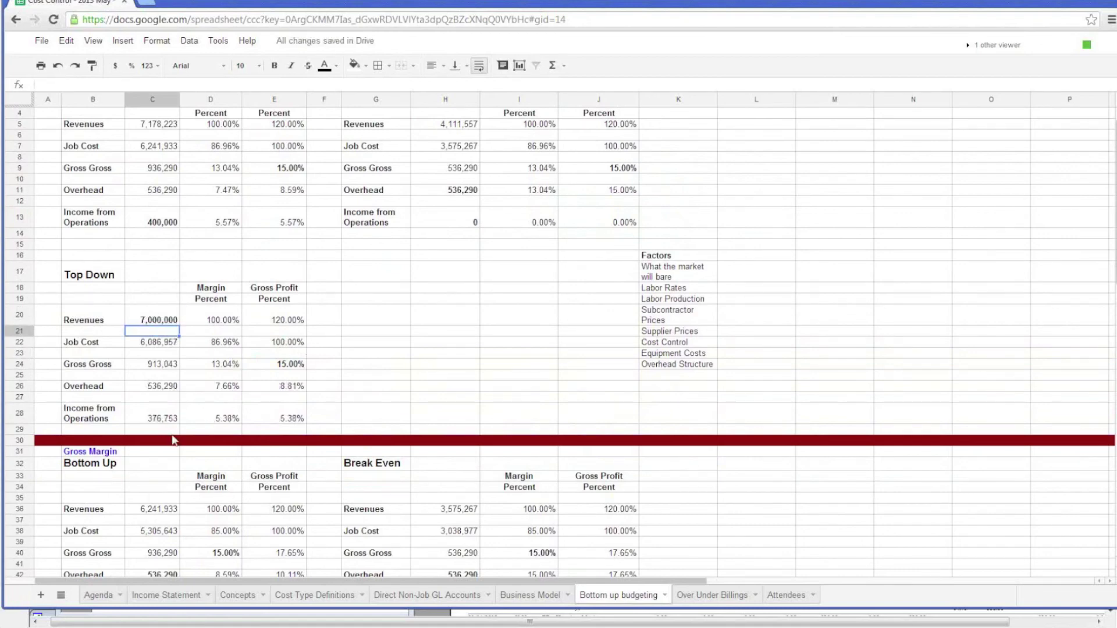
Compare income from operations in the Top Down and Bottom Up tables and check the Break Even revenues and Gross Gross percent.
left_click(169, 425)
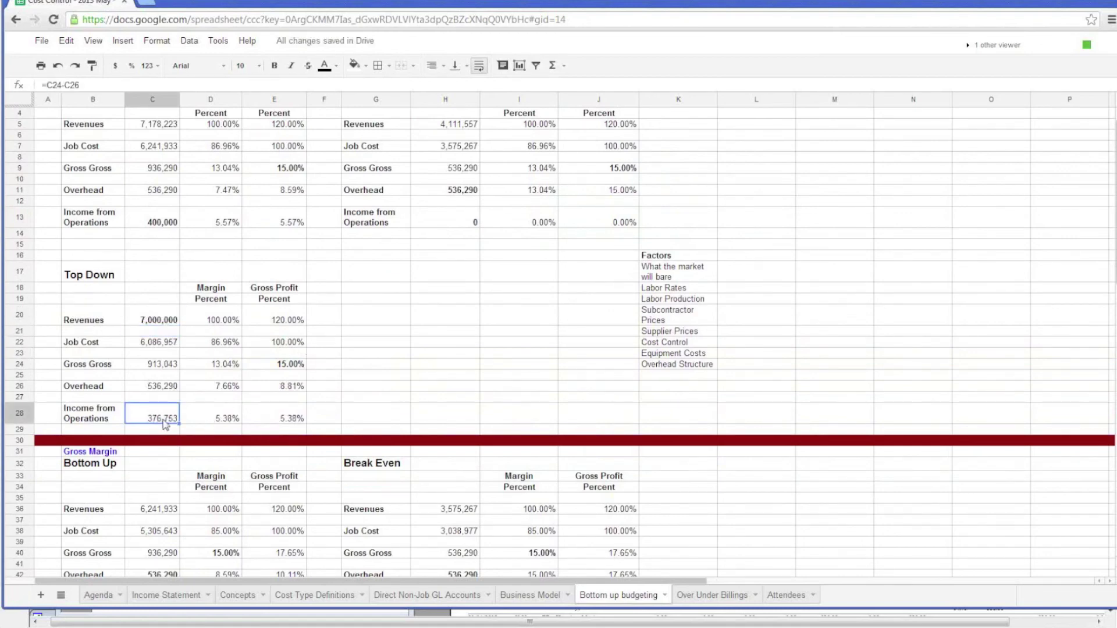
left_click(155, 226)
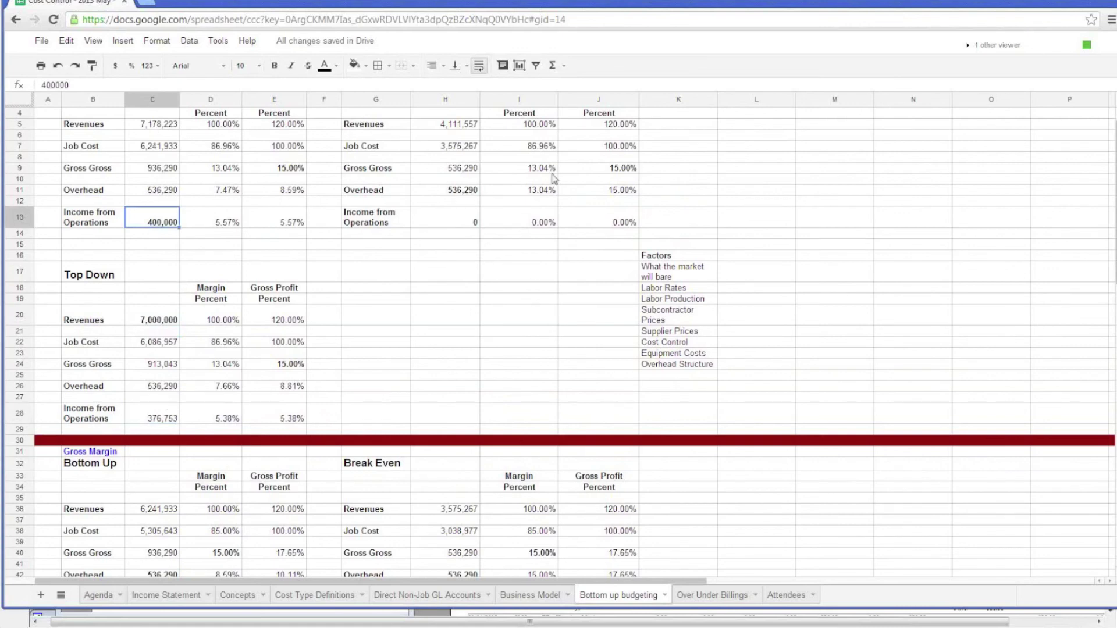
scroll(555, 178, "up", 2)
left_click(443, 157)
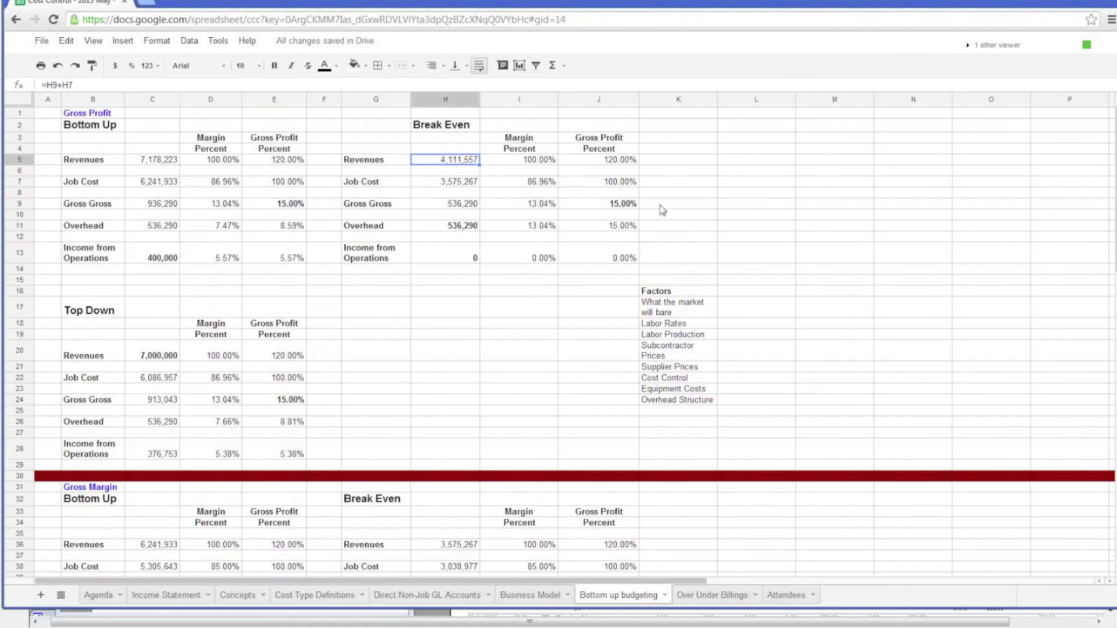
left_click(620, 204)
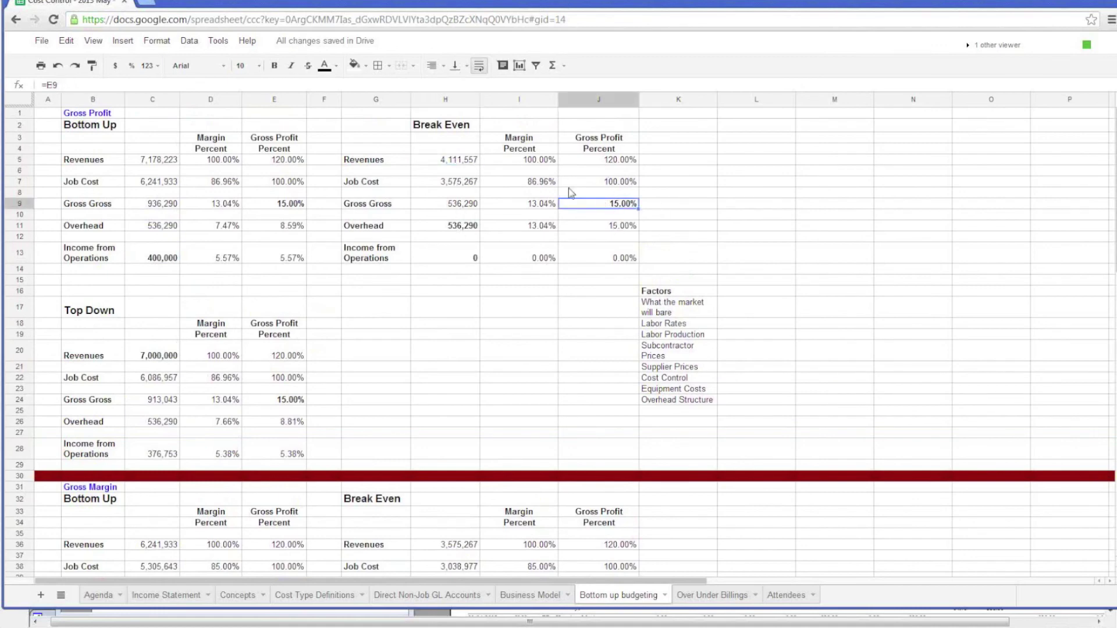
left_click(454, 163)
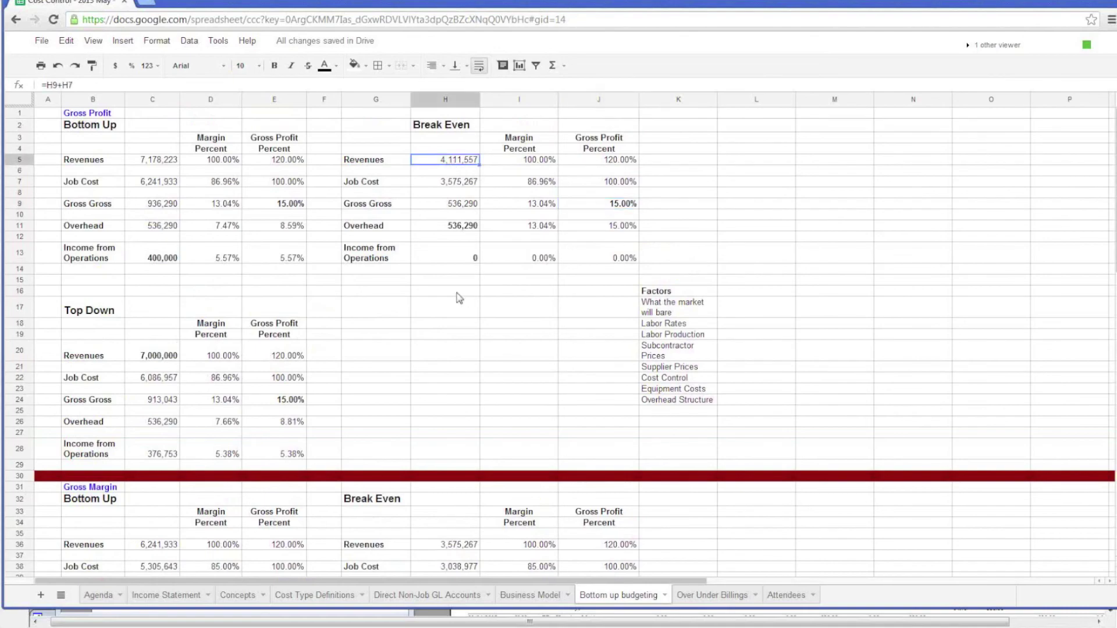
Examine the Gross Gross margin percentages in the Bottom Up tables of the Gross Margin and Pre-Tax Margin sections.
scroll(459, 297, "down", 5)
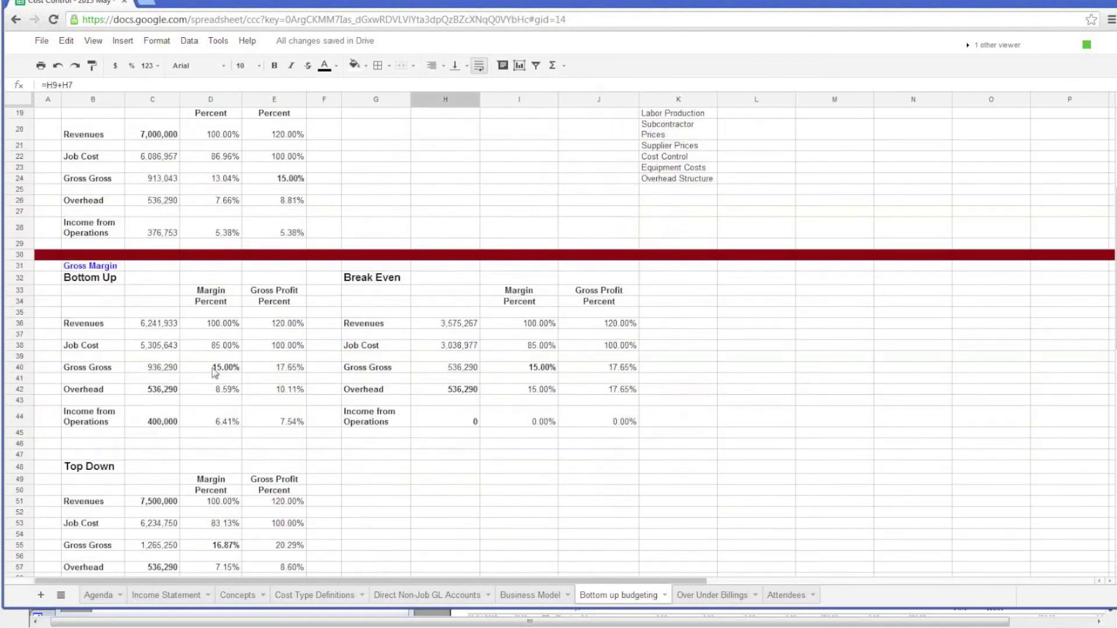
left_click(215, 371)
scroll(214, 372, "down", 2)
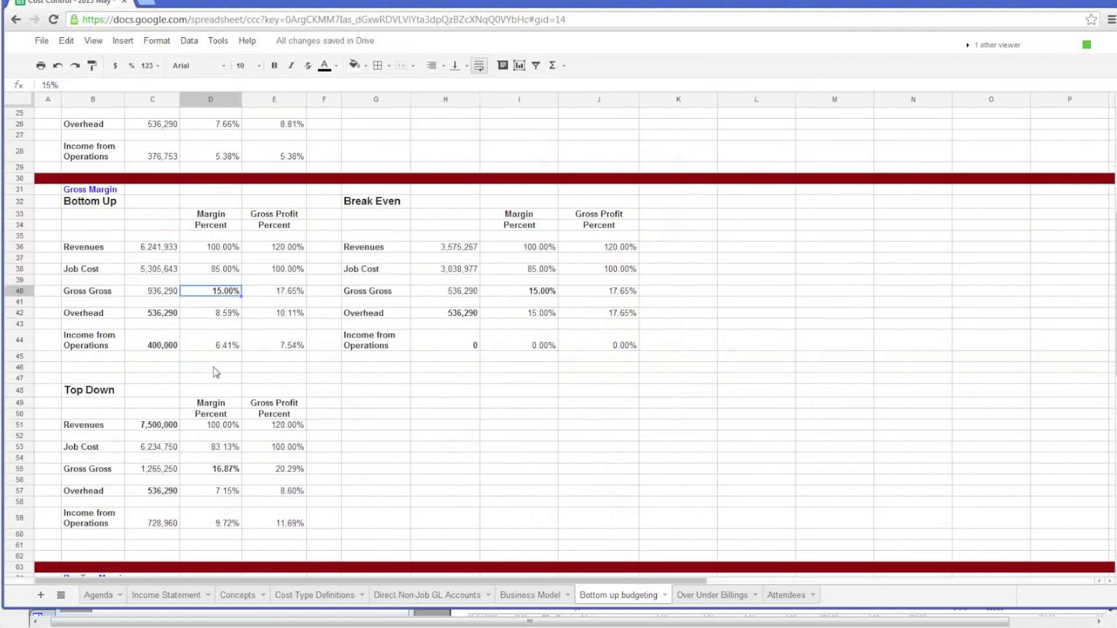
scroll(349, 291, "down", 1)
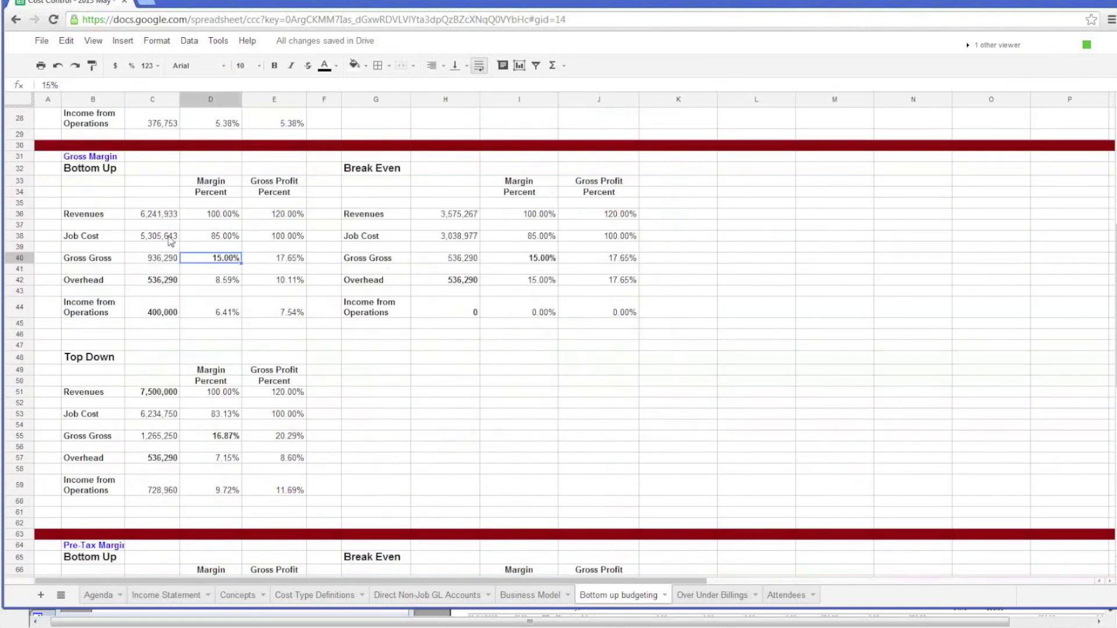
scroll(365, 389, "down", 8)
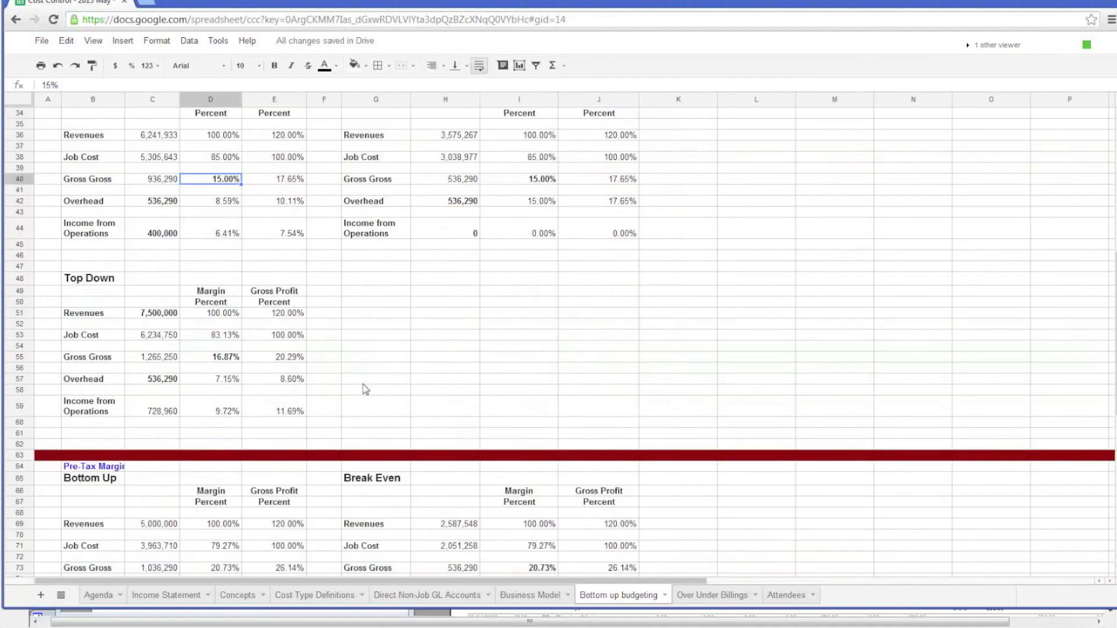
scroll(365, 391, "down", 4)
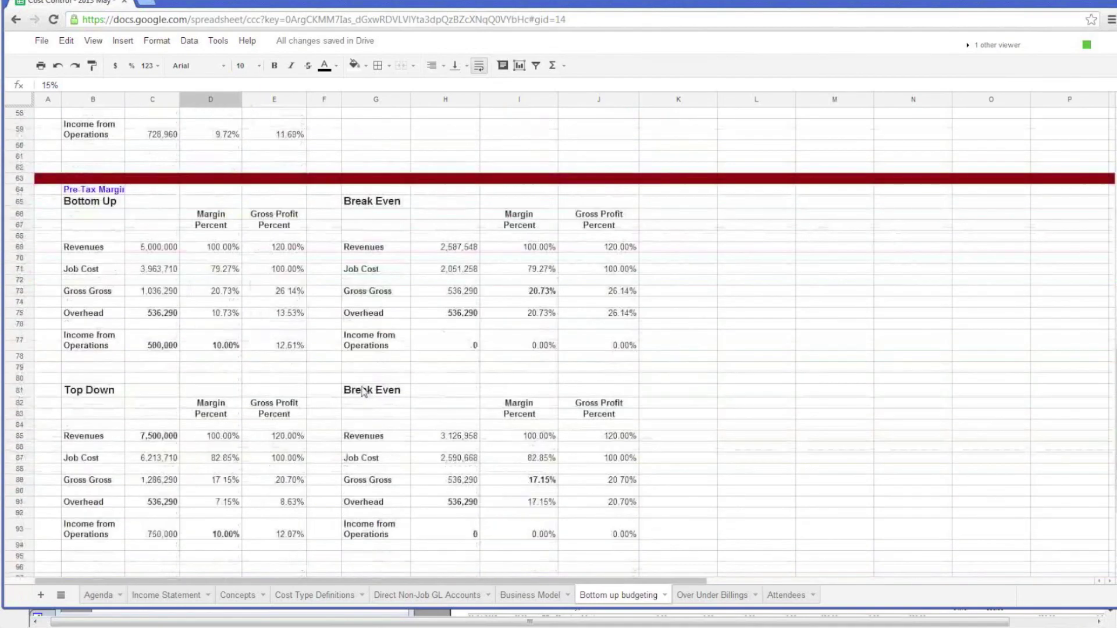
scroll(160, 232, "up", 3)
left_click(232, 295)
scroll(230, 340, "down", 3)
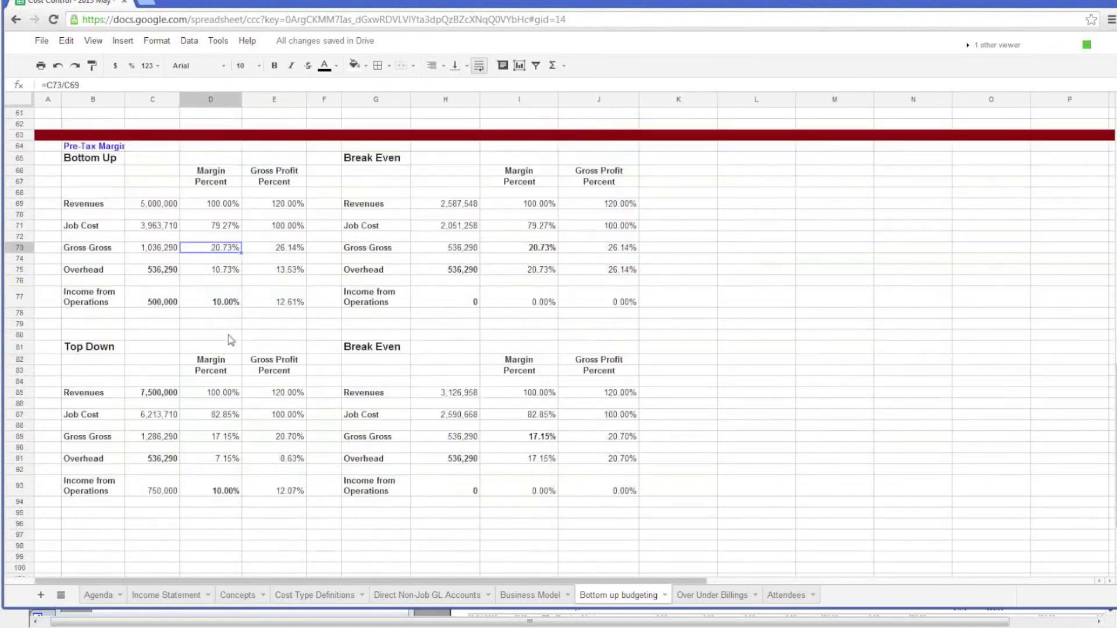
scroll(227, 337, "up", 3)
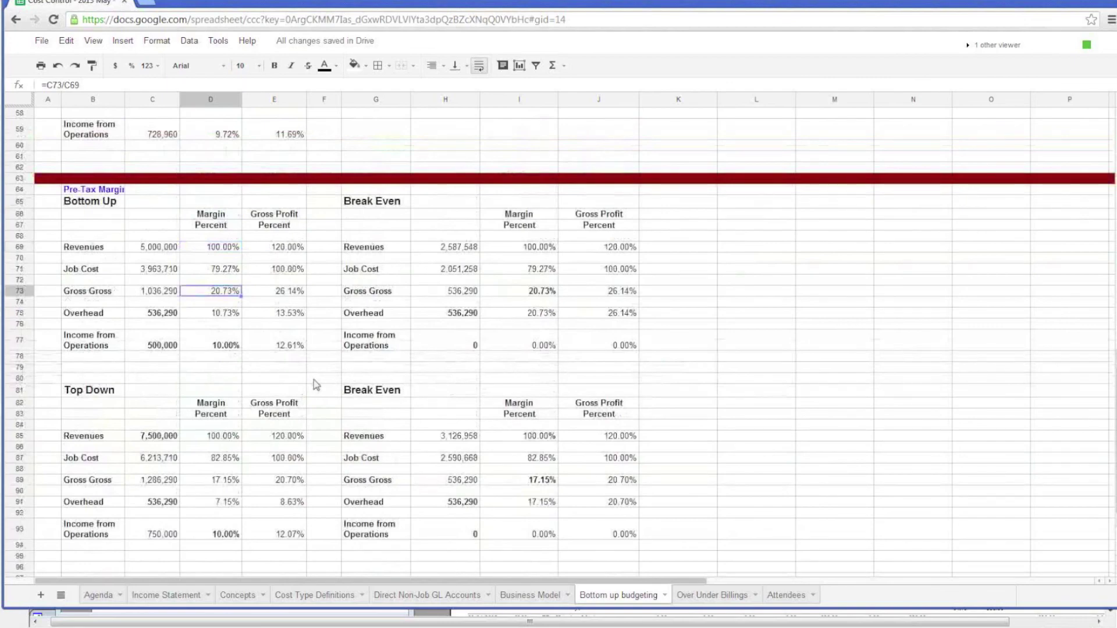
Return to the Gross Profit section and highlight the Bottom Up table's Gross Profit Percent column and its heading.
scroll(313, 383, "up", 14)
scroll(316, 384, "up", 5)
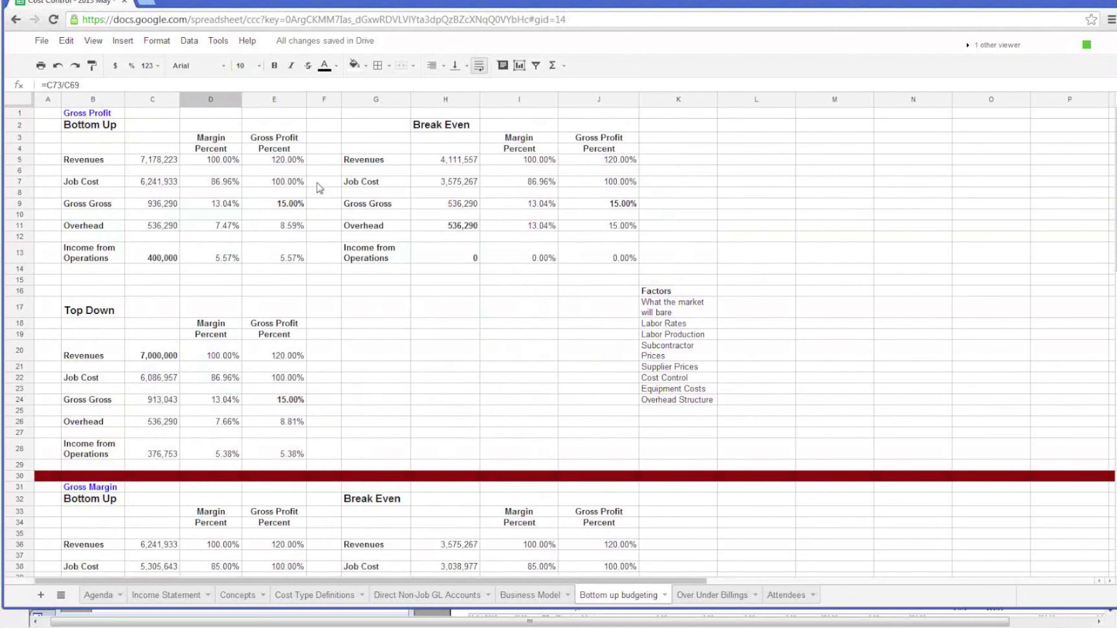
left_click_drag(281, 128, 287, 273)
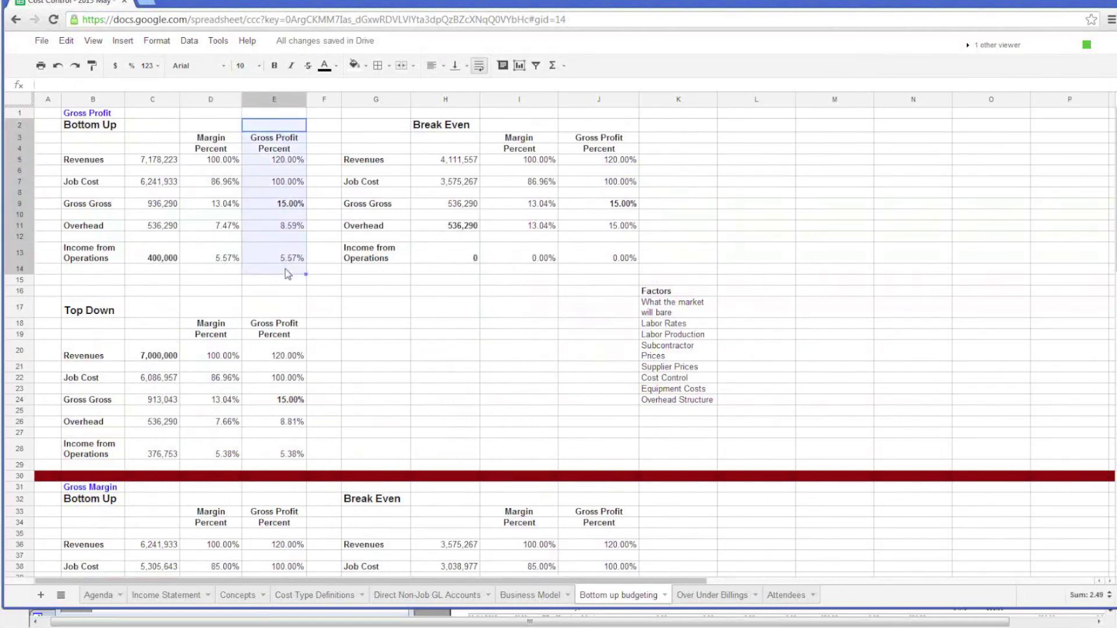
left_click(289, 142)
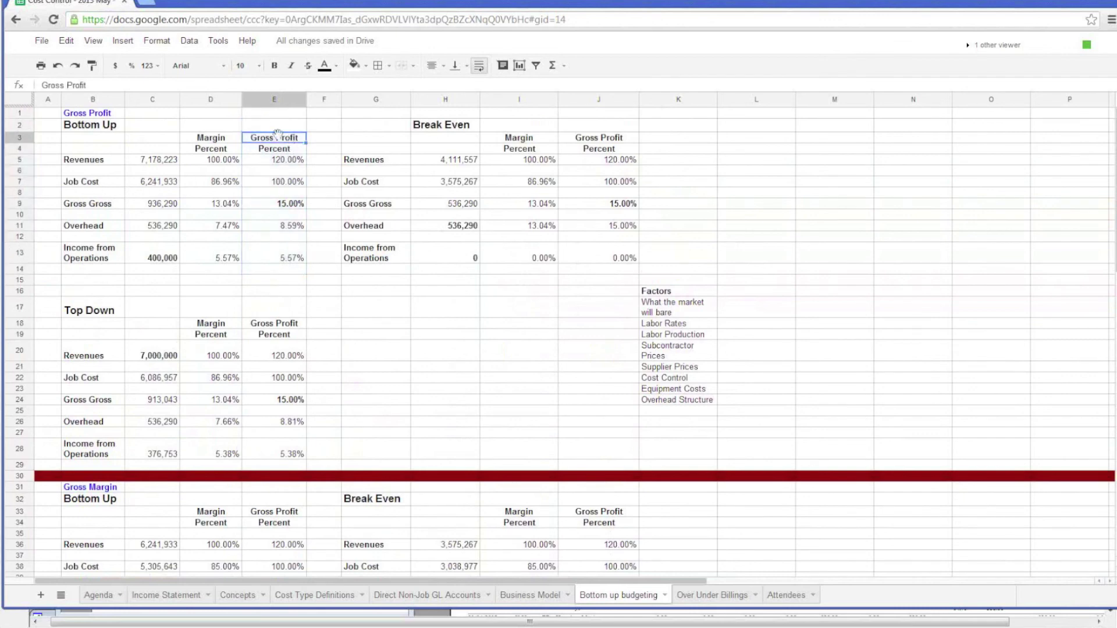
Check the Job Cost and Gross Gross percentages in the Gross Profit section's Bottom Up table and compare them with the Gross Margin section.
left_click(287, 182)
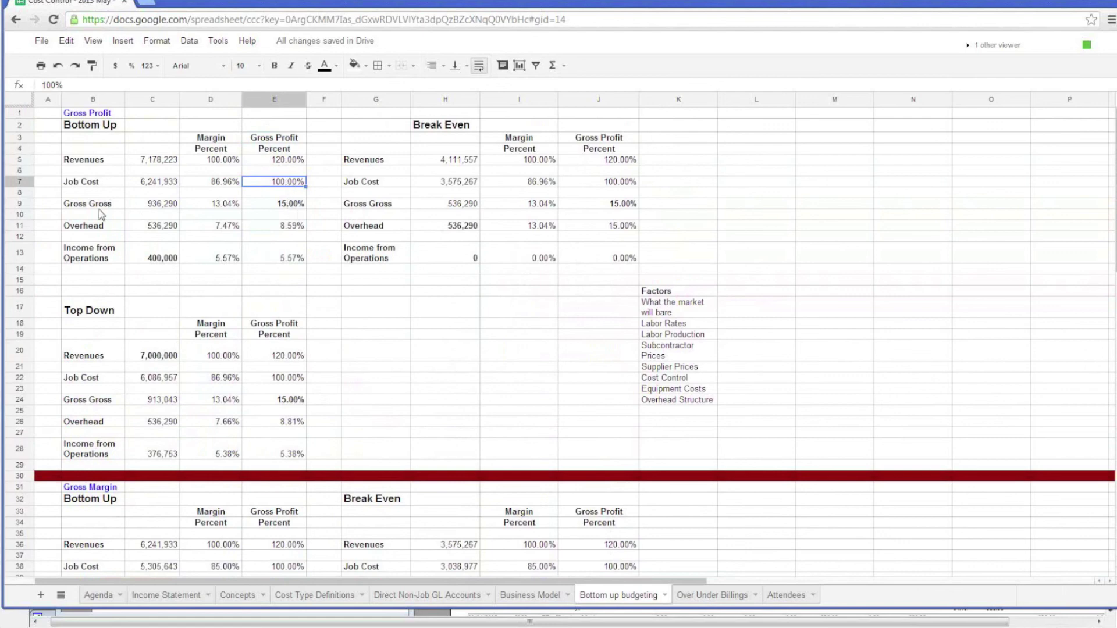
left_click(293, 205)
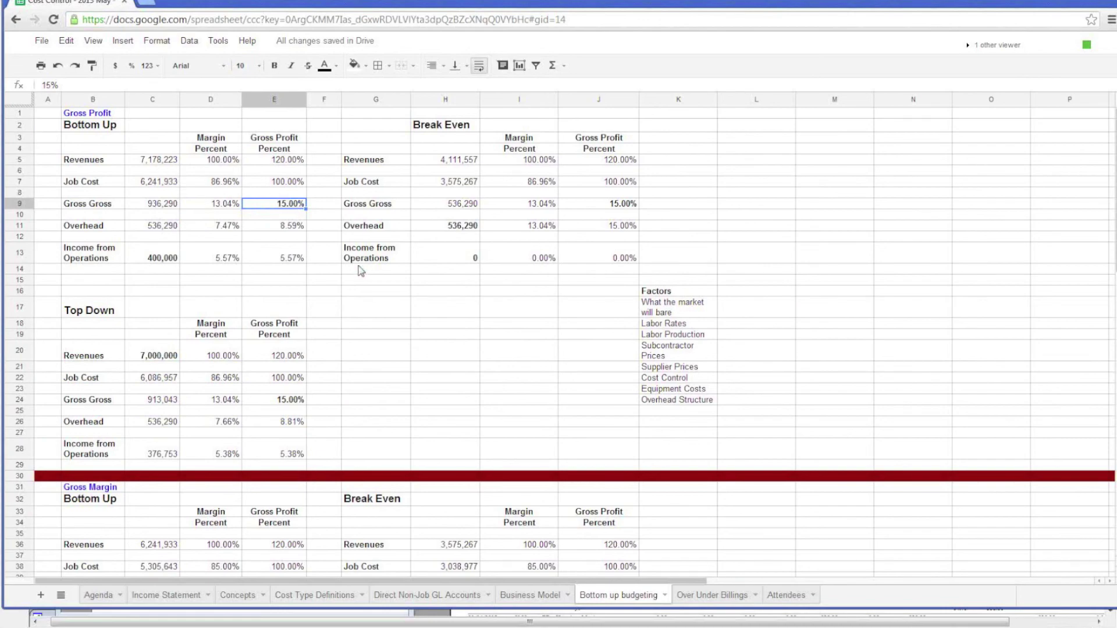
scroll(378, 351, "down", 3)
scroll(378, 351, "down", 5)
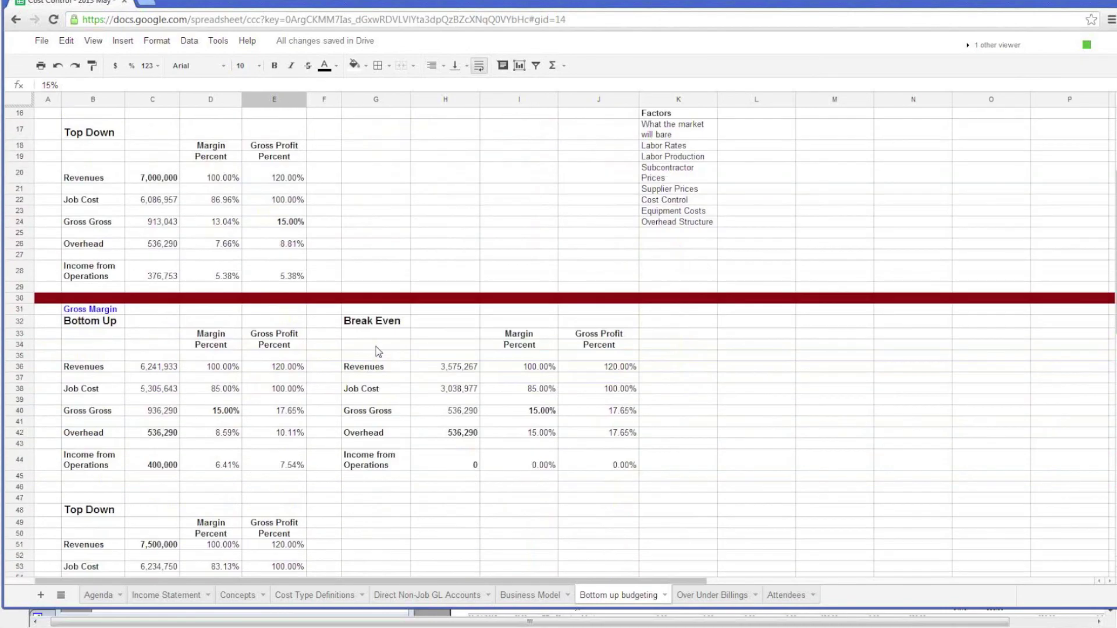
scroll(378, 351, "up", 8)
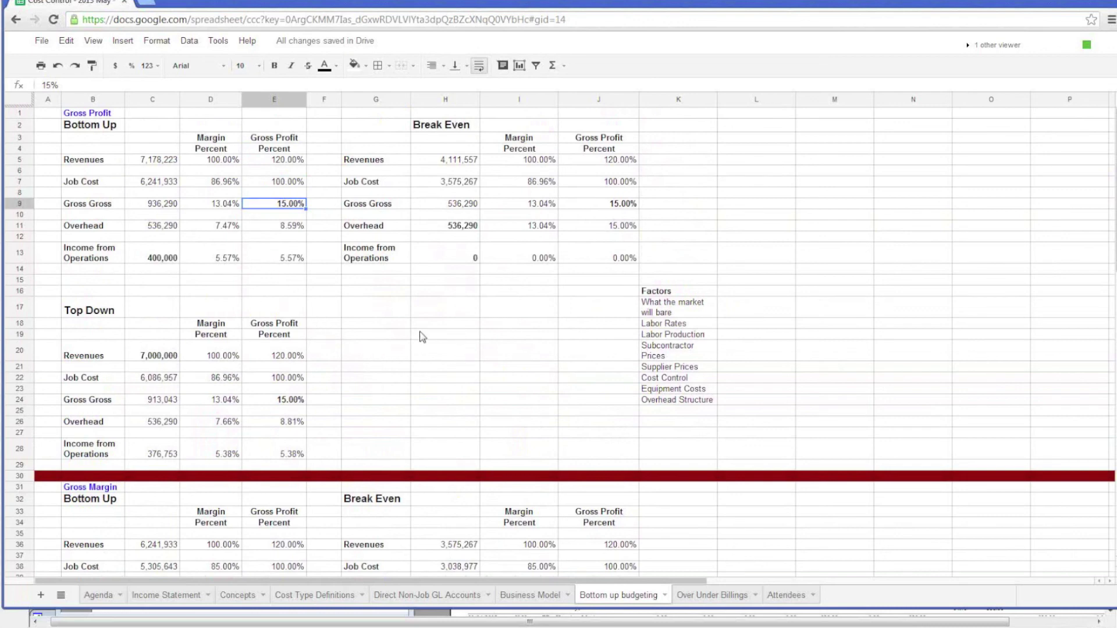
left_click(356, 310)
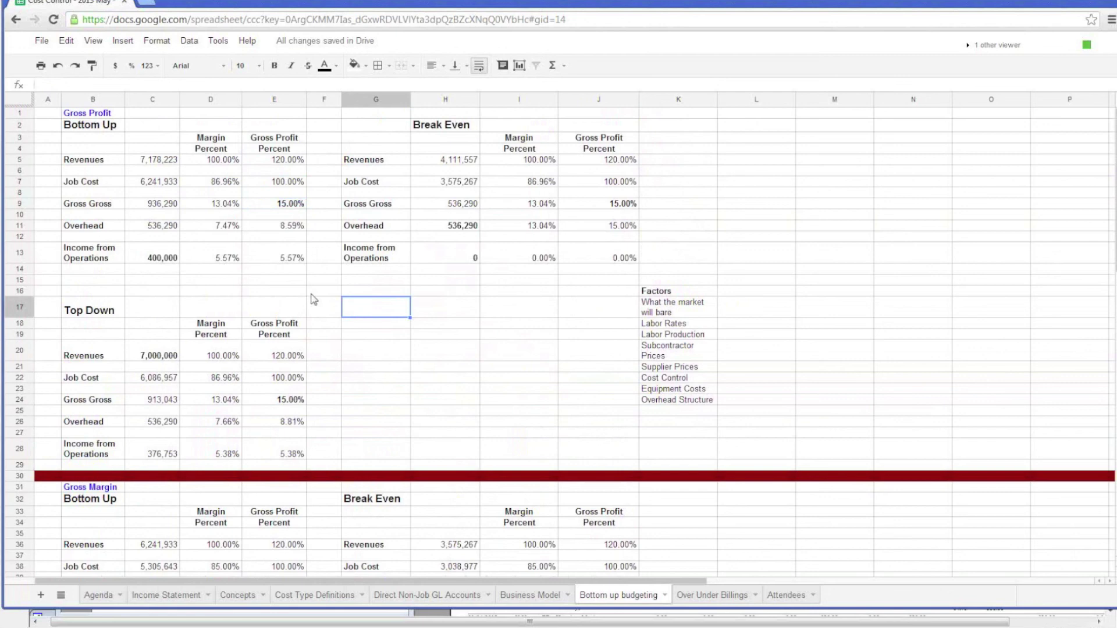
left_click(424, 327)
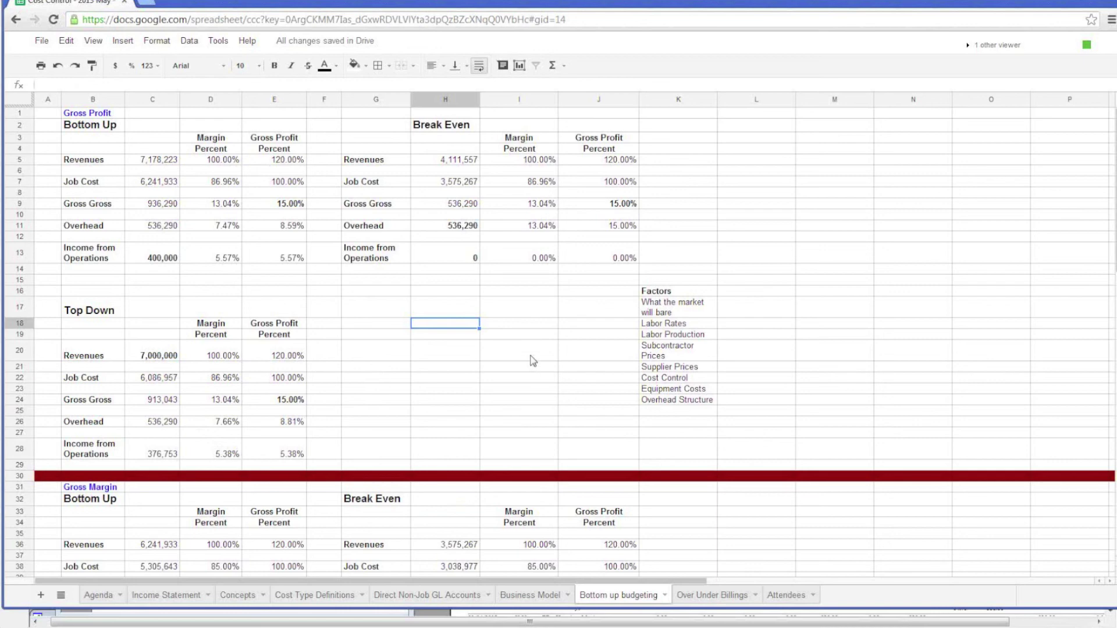
left_click(531, 327)
left_click(449, 327)
scroll(493, 381, "down", 5)
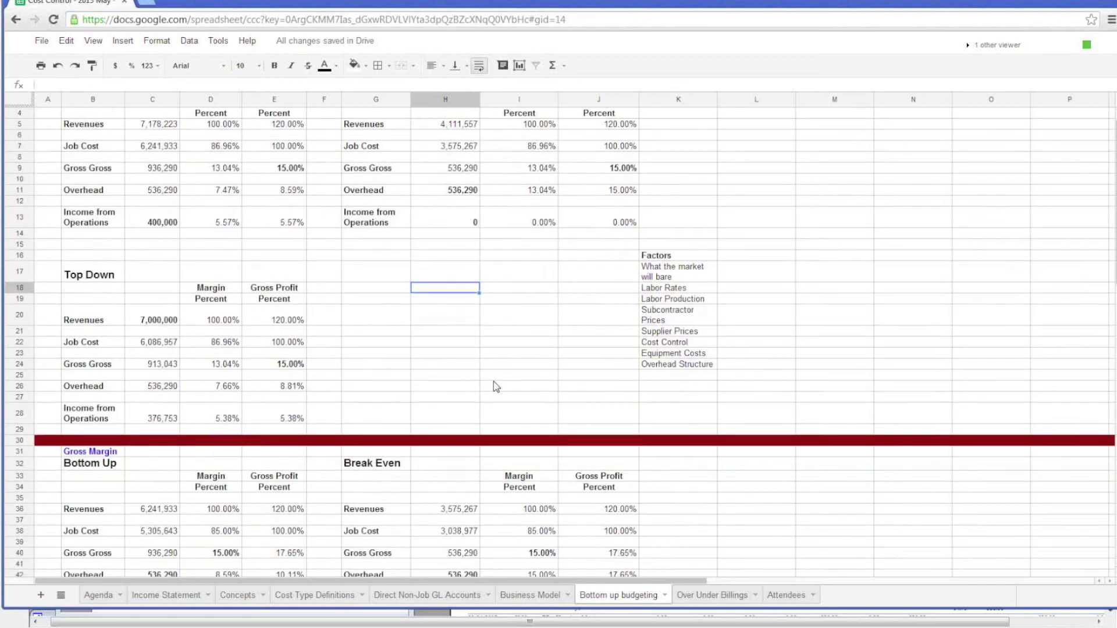
scroll(494, 382, "down", 3)
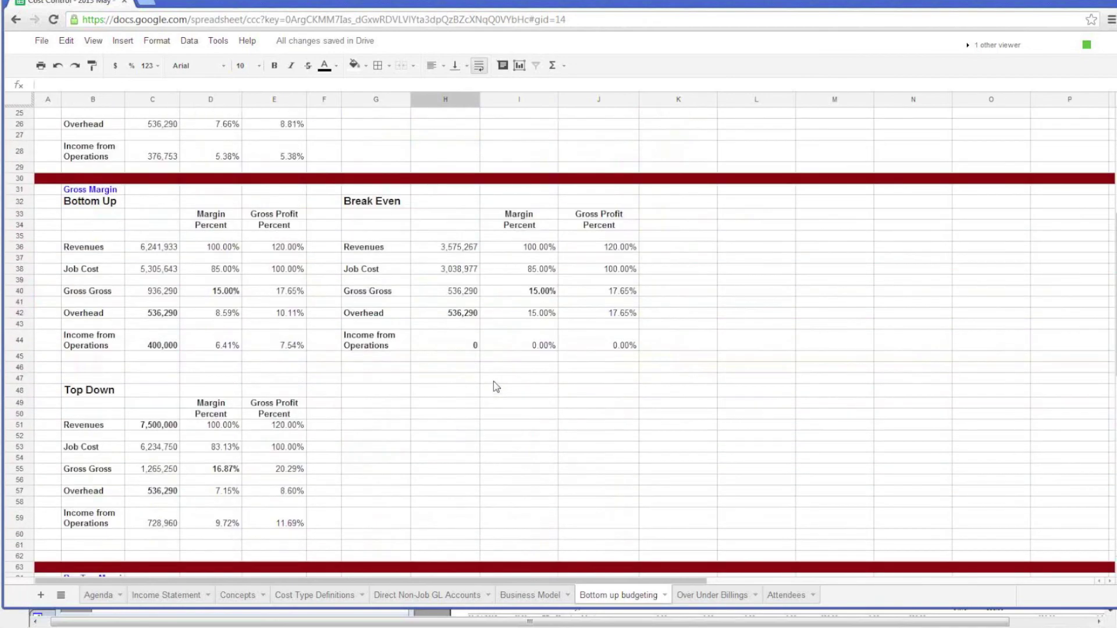
Open the Over Under Billings sheet and examine revenue, costs and gross profit across the Unadj. January, January and Feb 1 reversing entry columns.
left_click(727, 599)
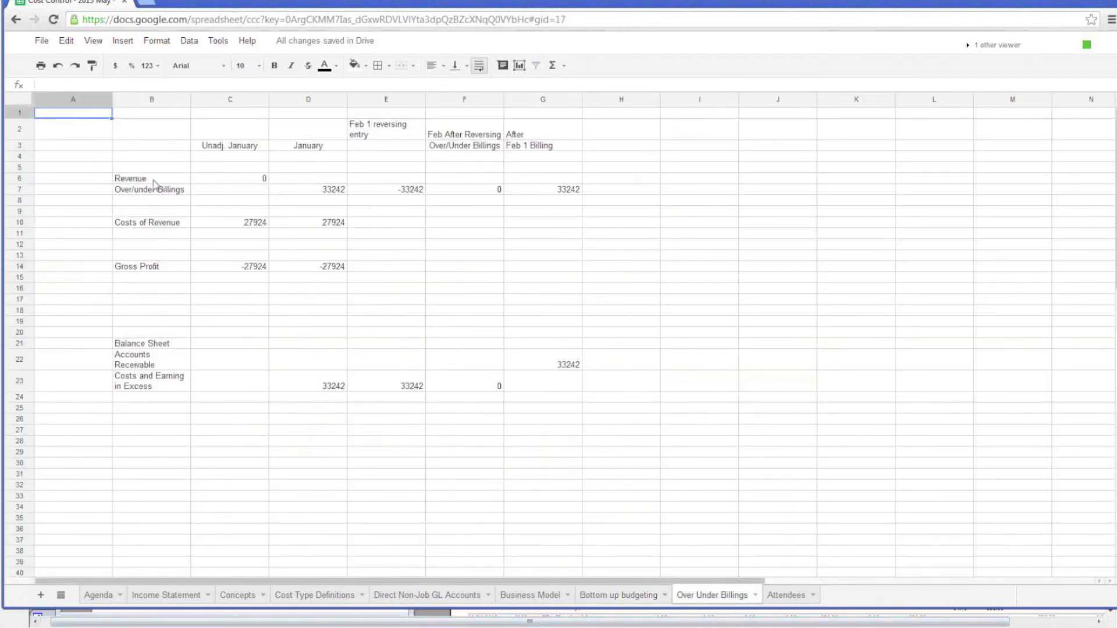
left_click(355, 180)
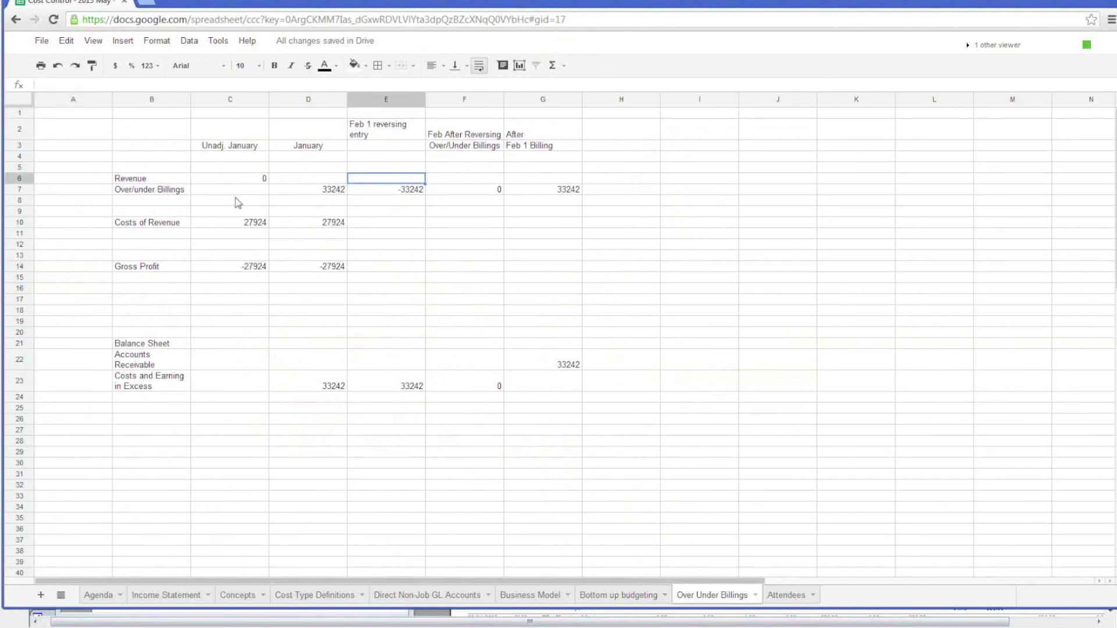
left_click(243, 267)
left_click(256, 225)
left_click(256, 180)
left_click(329, 181)
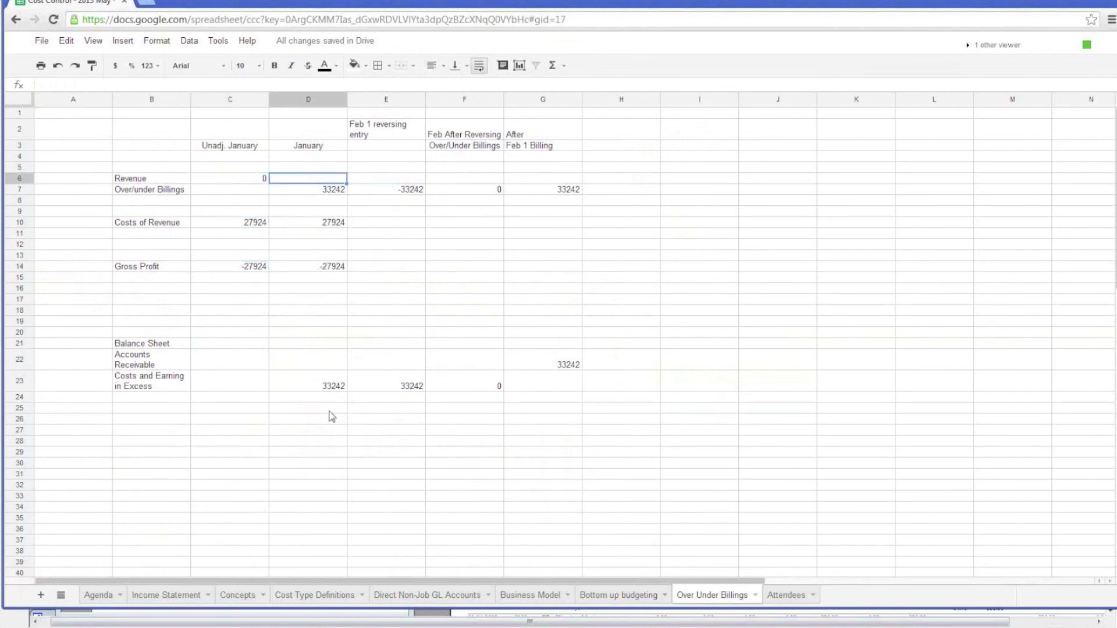
left_click(250, 178)
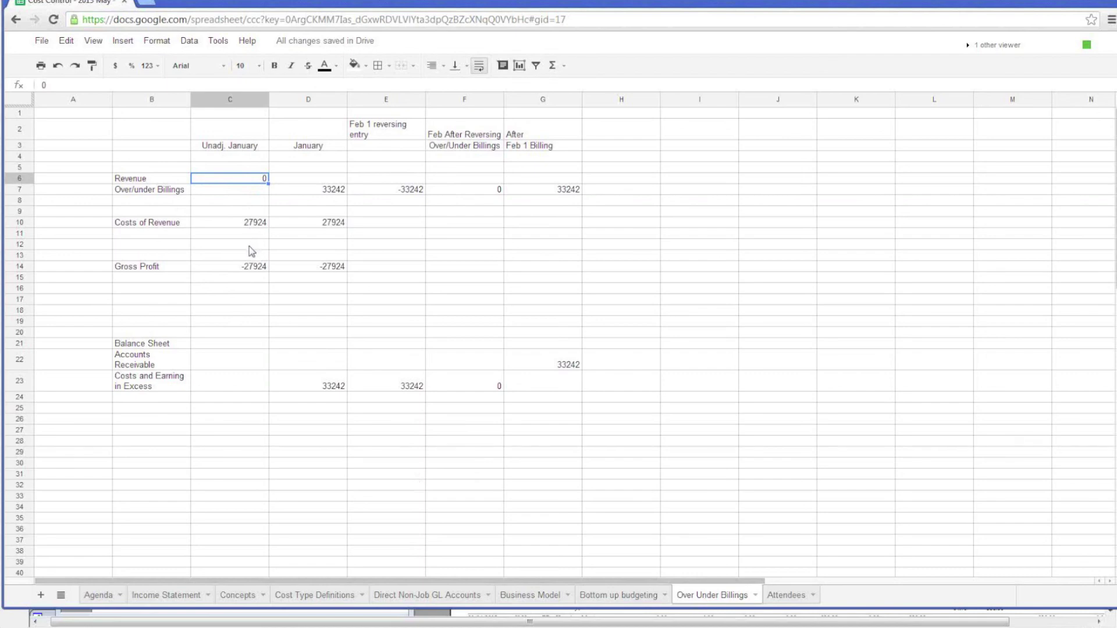
left_click(314, 144)
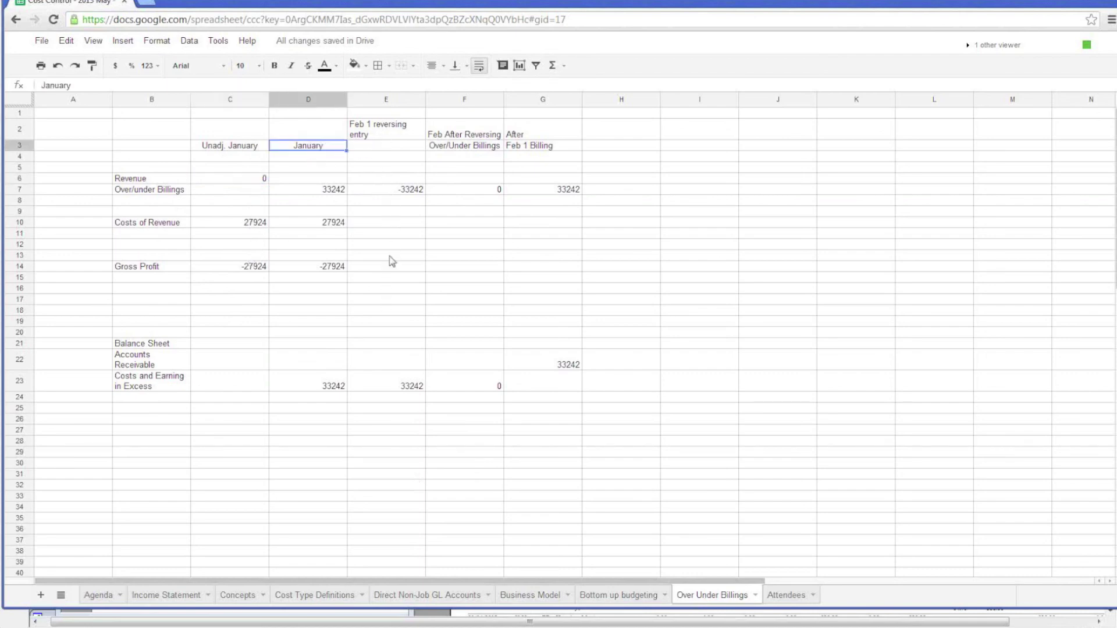
left_click(389, 192)
left_click(243, 181)
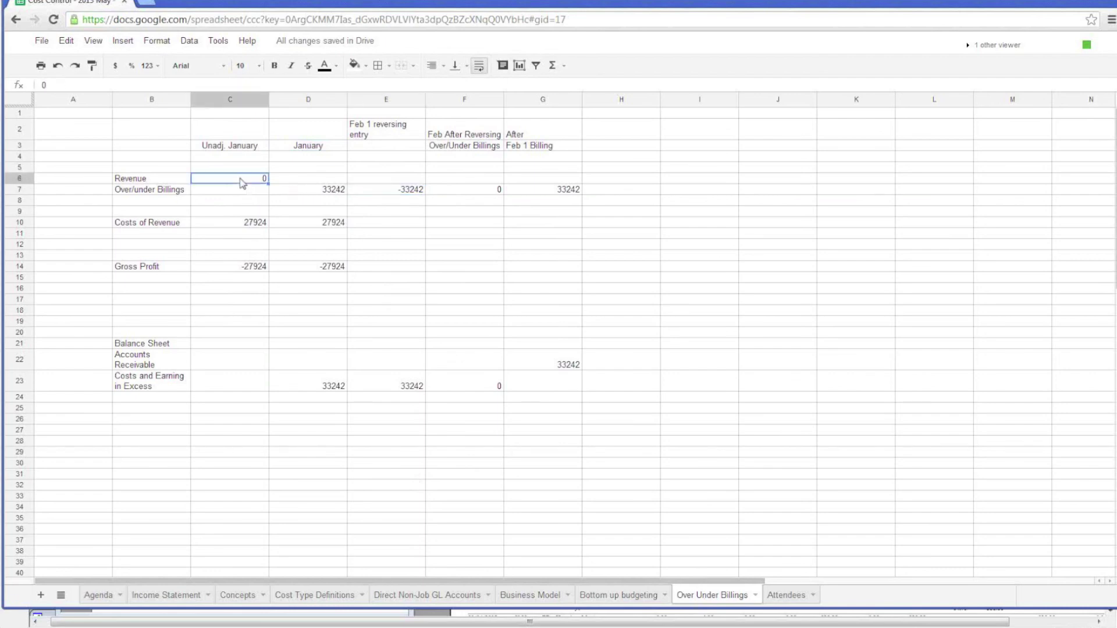
Format the Unadj. January Costs of Revenue as a rounded number with a thousands separator and highlight the Revenue to Gross Profit block.
left_click(244, 225)
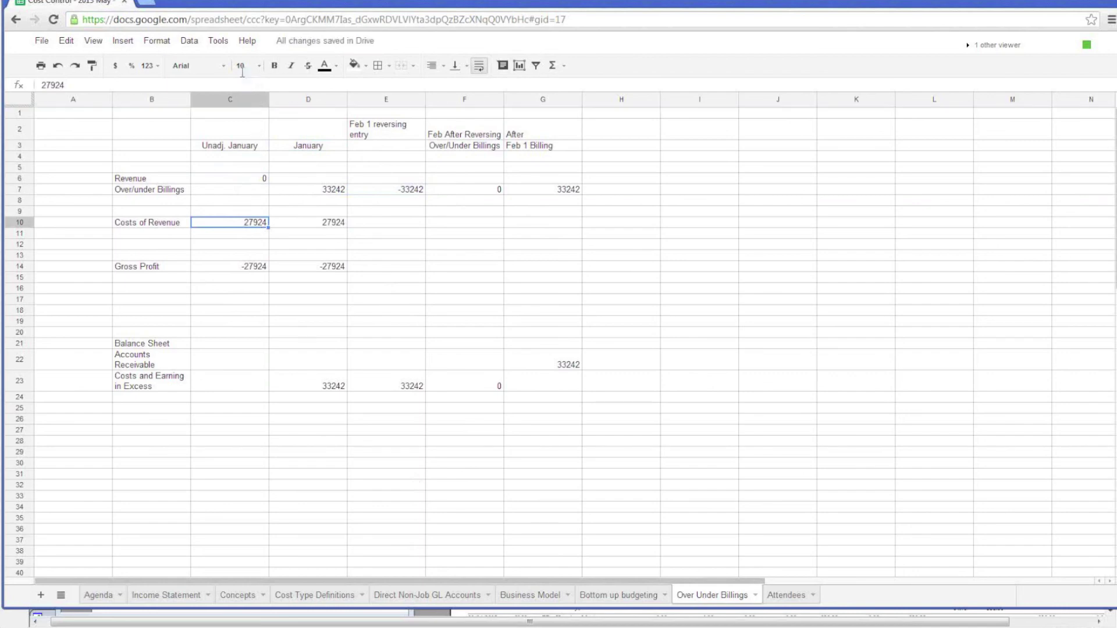
left_click(150, 65)
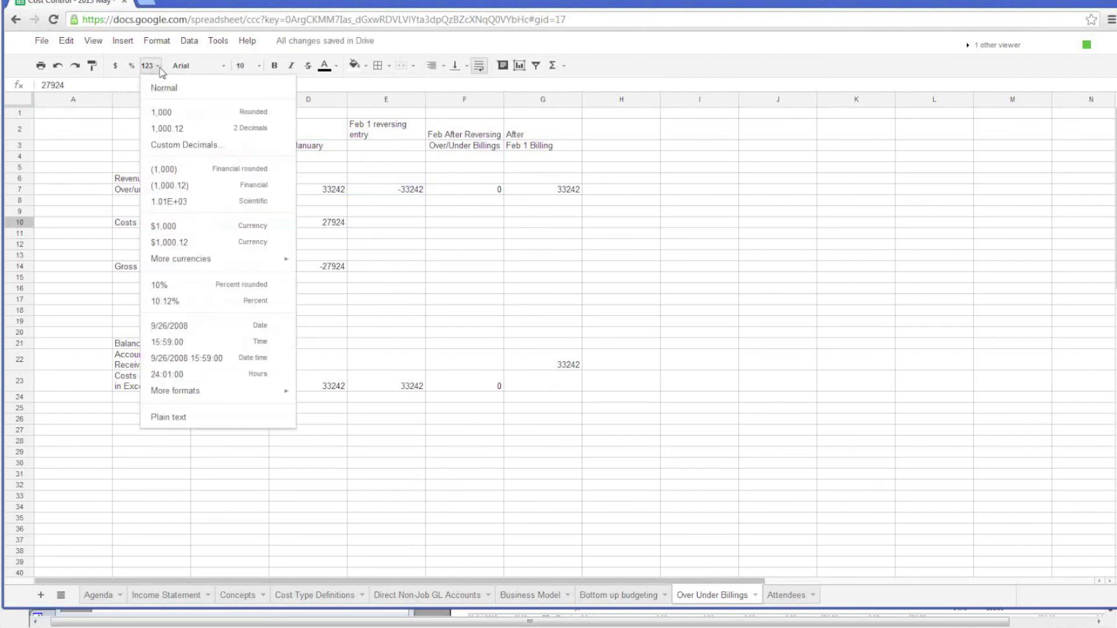
left_click(162, 114)
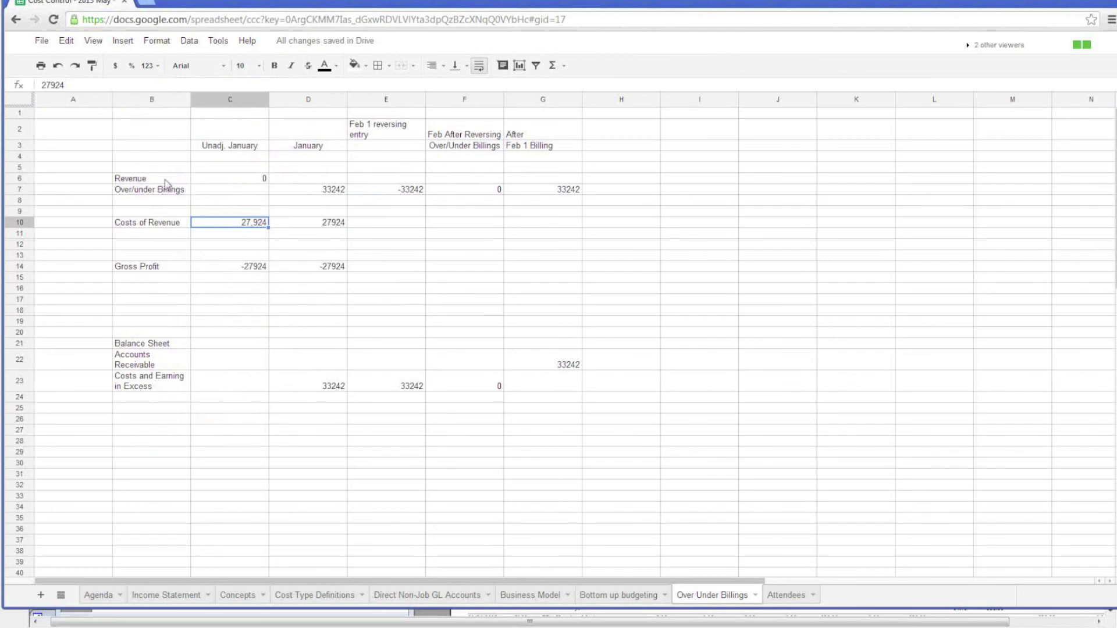
left_click_drag(164, 181, 237, 267)
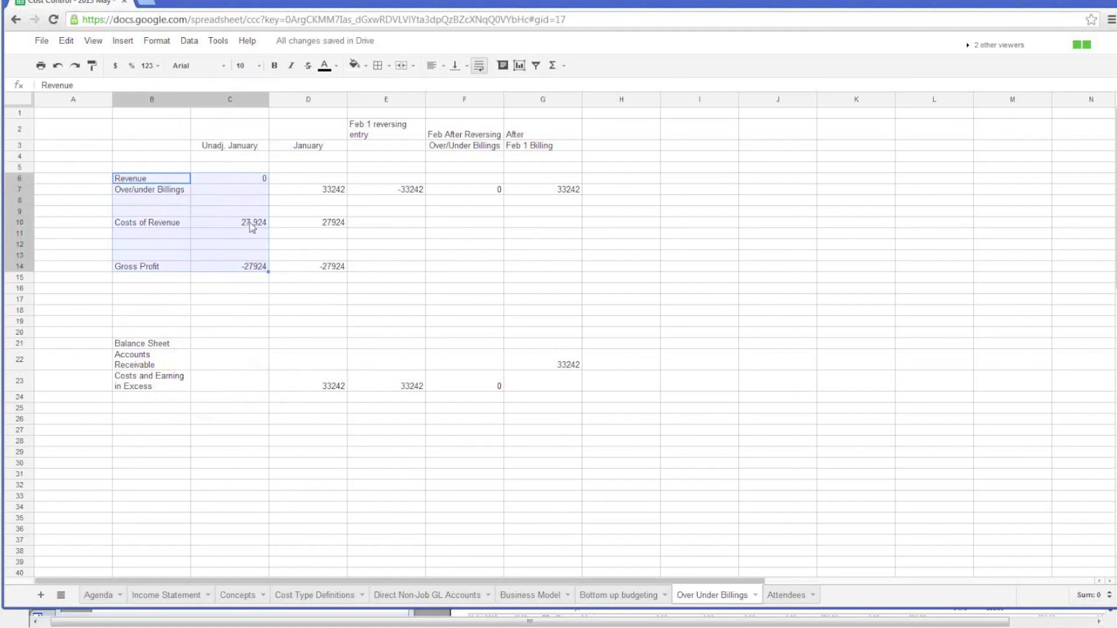
Set January's Gross Profit to Over/under Billings minus Costs of Revenue with the formula =D7-D10.
left_click(323, 195)
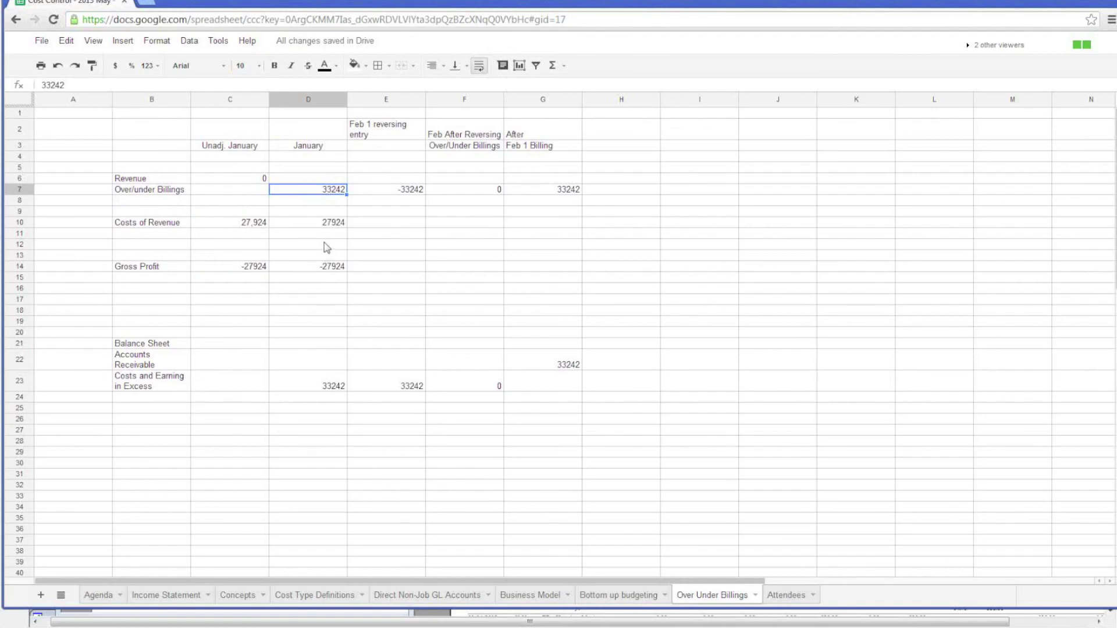
left_click(329, 272)
type("+")
key("Up")
key("Up")
key("Up")
key("Up")
key("Up")
key("Up")
key("Up")
type("-")
key("Up")
key("Up")
key("Up")
key("Up")
key("Return")
left_click(335, 263)
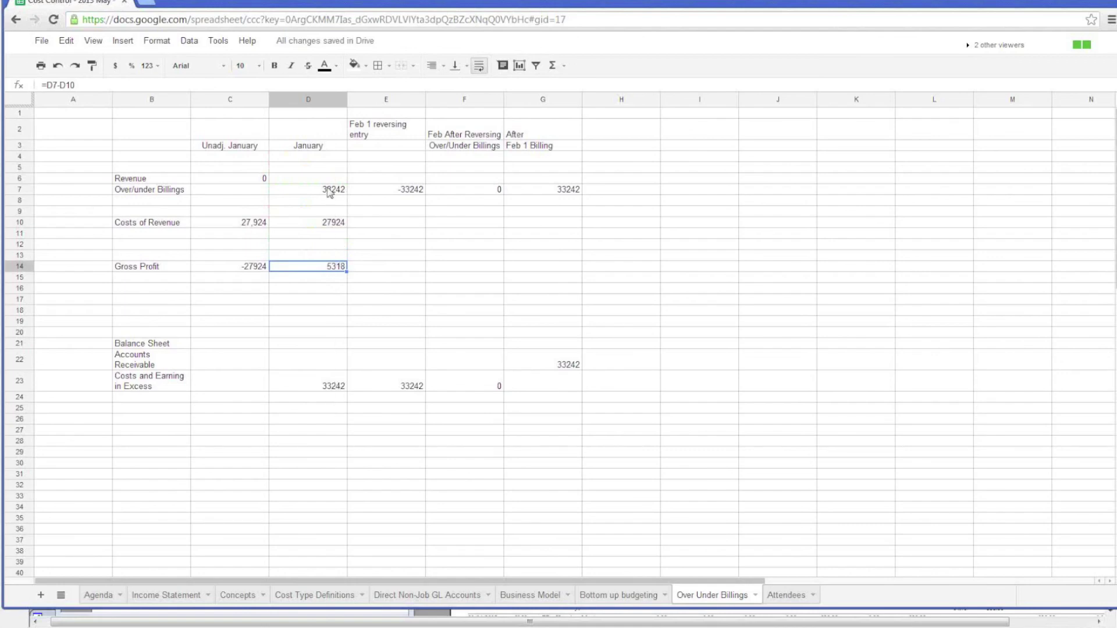
Trace the Feb 1 reversing entry through the Over/under Billings and Costs and Earning in Excess rows, and check the February columns.
left_click(411, 197)
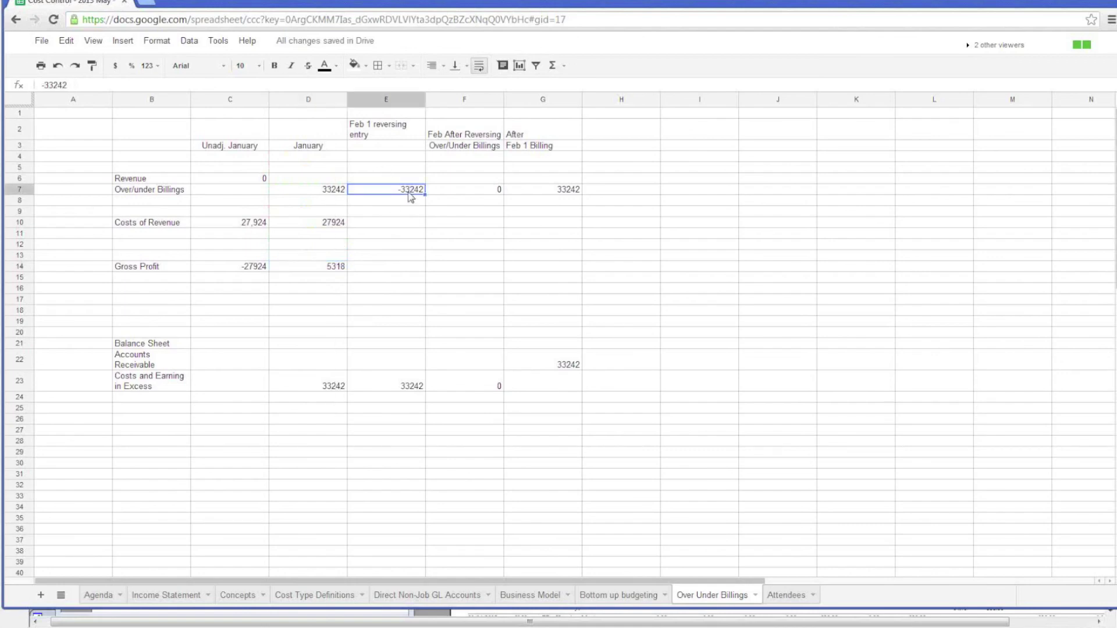
left_click(334, 189)
left_click(391, 189)
left_click(399, 393)
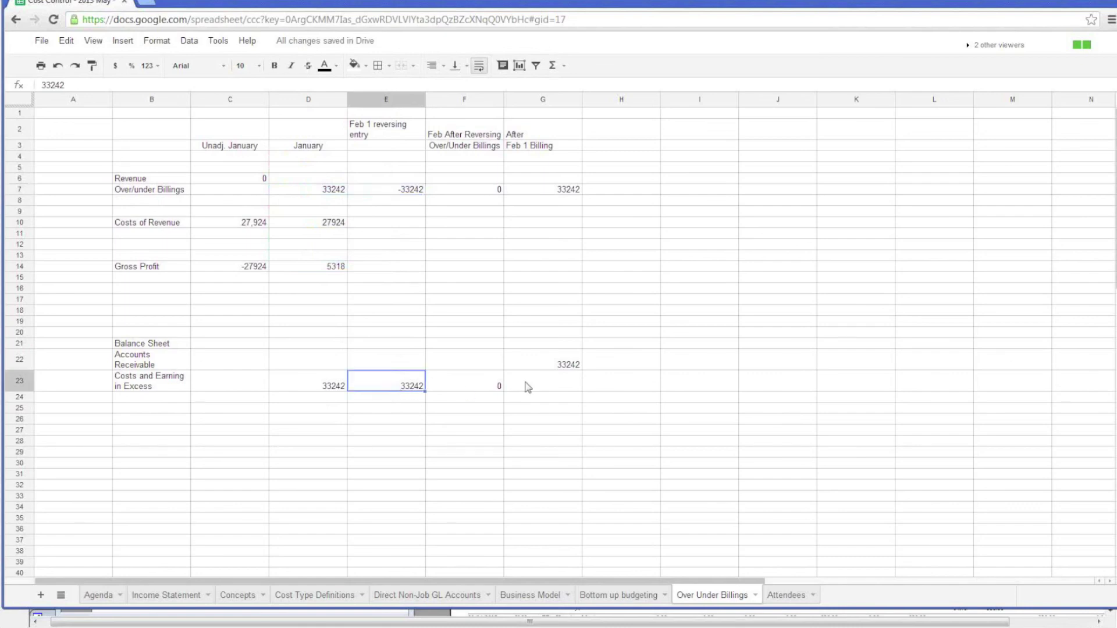
left_click(398, 190)
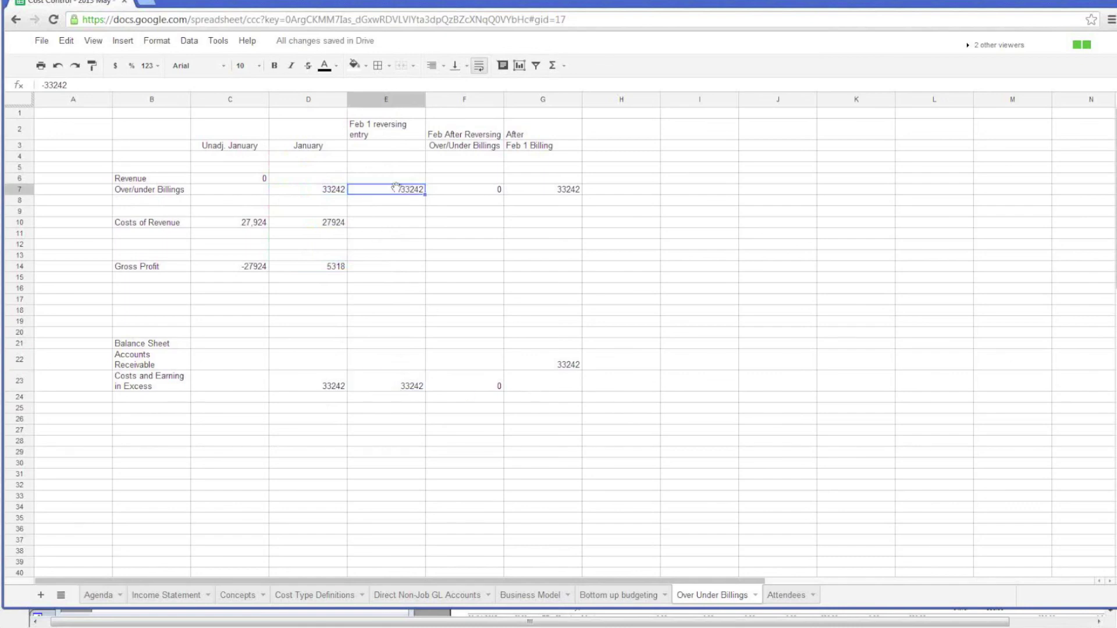
left_click(466, 191)
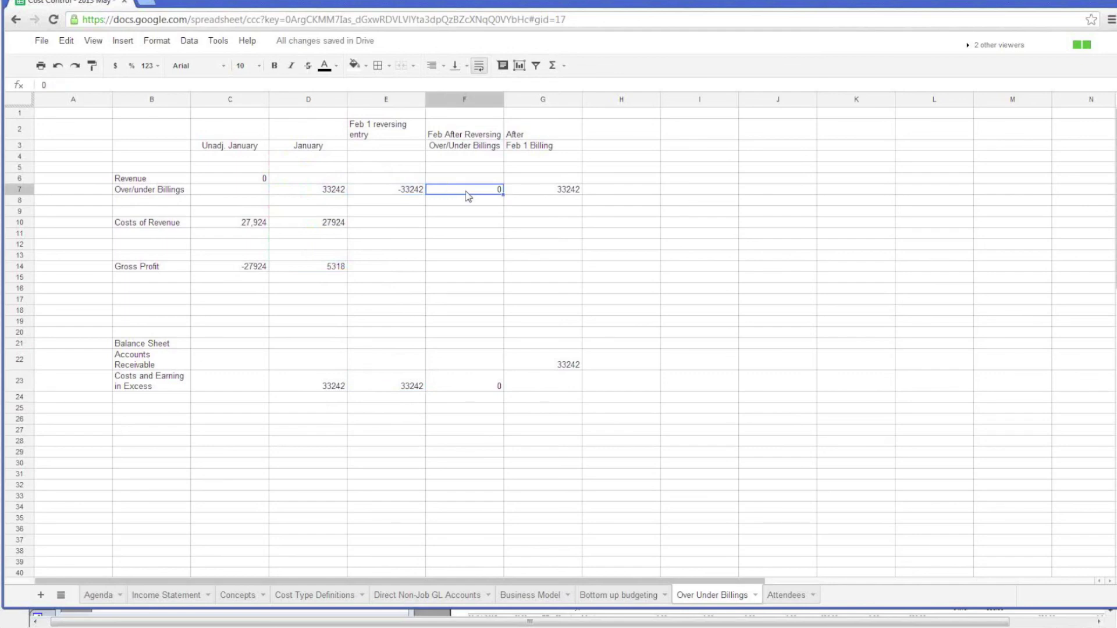
left_click(562, 197)
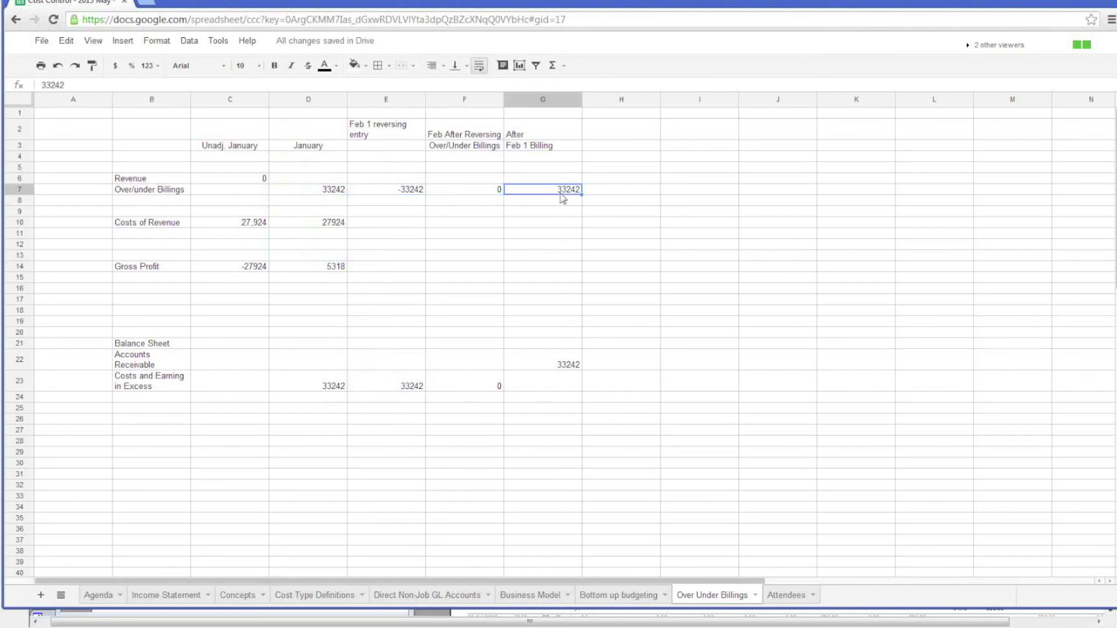
Copy the Feb After Reversing Over/Under Billings column to column H, after the After Feb 1 Billing column, and delete the original column F.
left_click(465, 100)
right_click(466, 101)
left_click(483, 114)
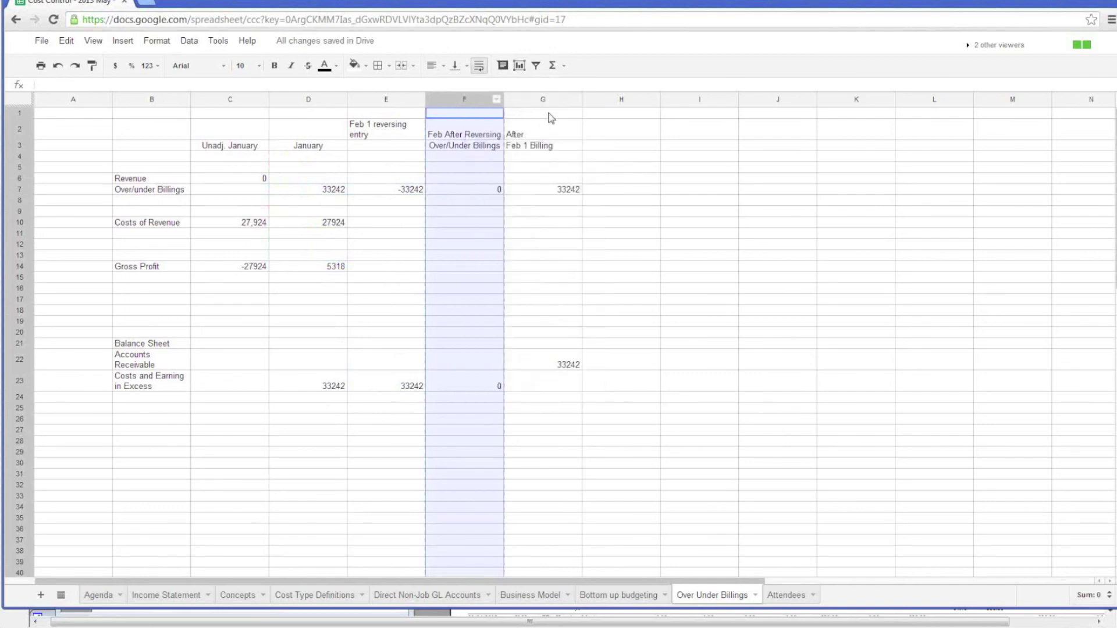
key("Escape")
left_click(589, 100)
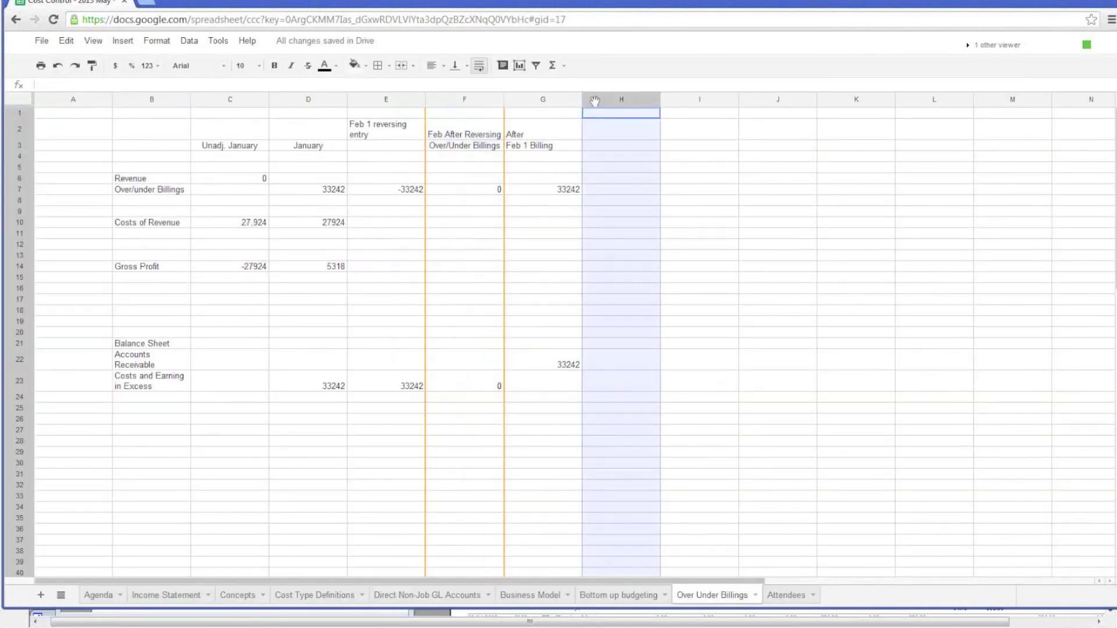
key("ctrl+v")
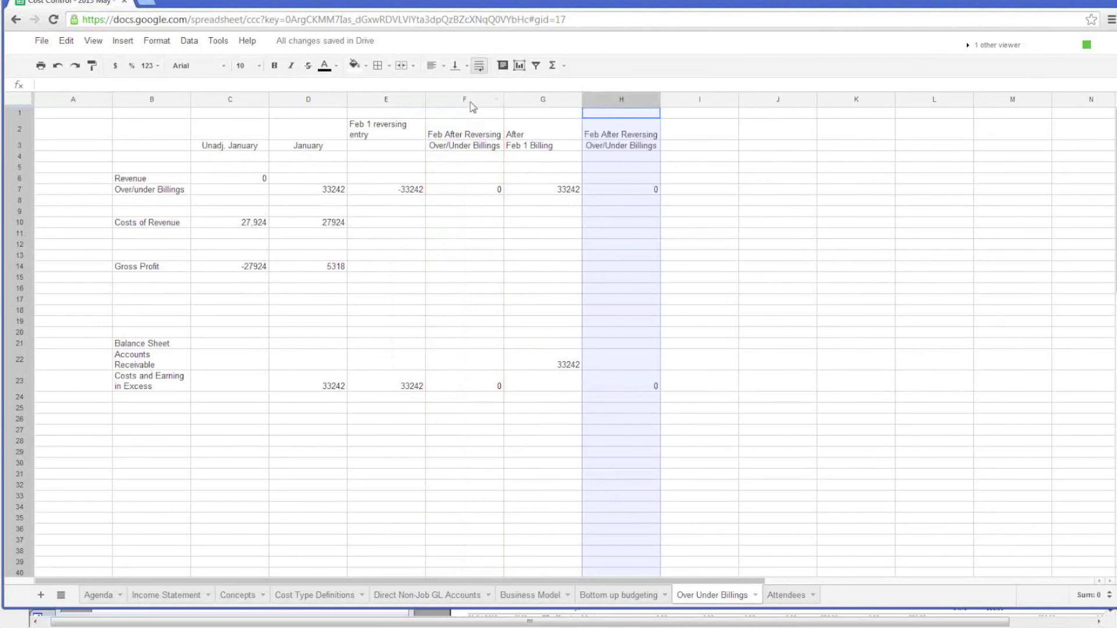
left_click(465, 101)
right_click(470, 102)
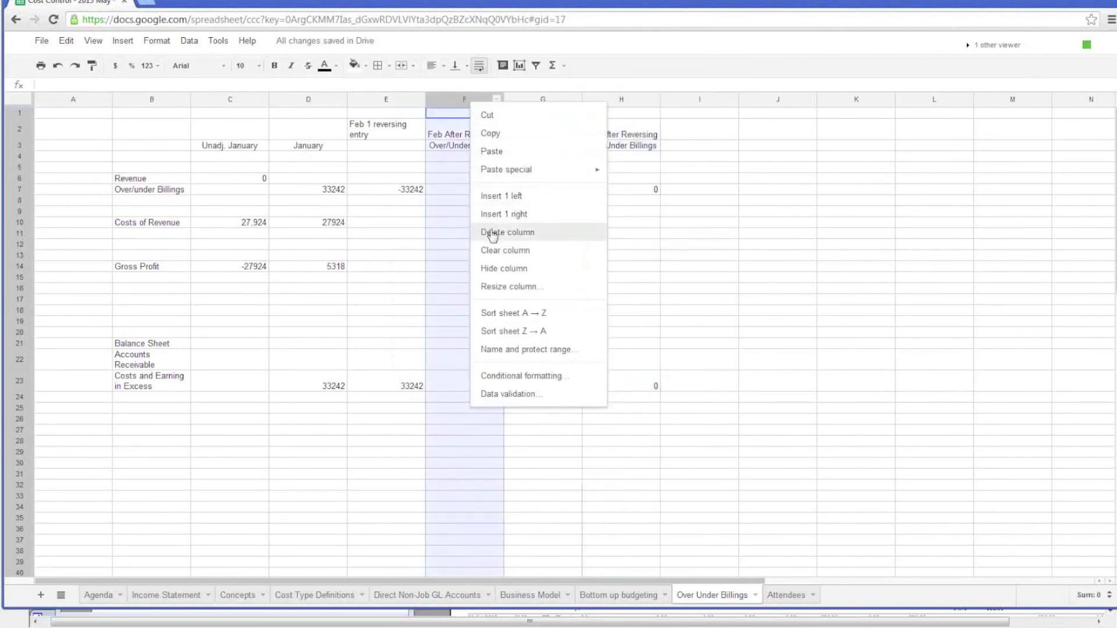
left_click(491, 232)
Examine the Over/under Billings row across the Feb 1 reversing entry, After Feb 1 Billing and Feb After Reversing columns in the rearranged order.
left_click(525, 193)
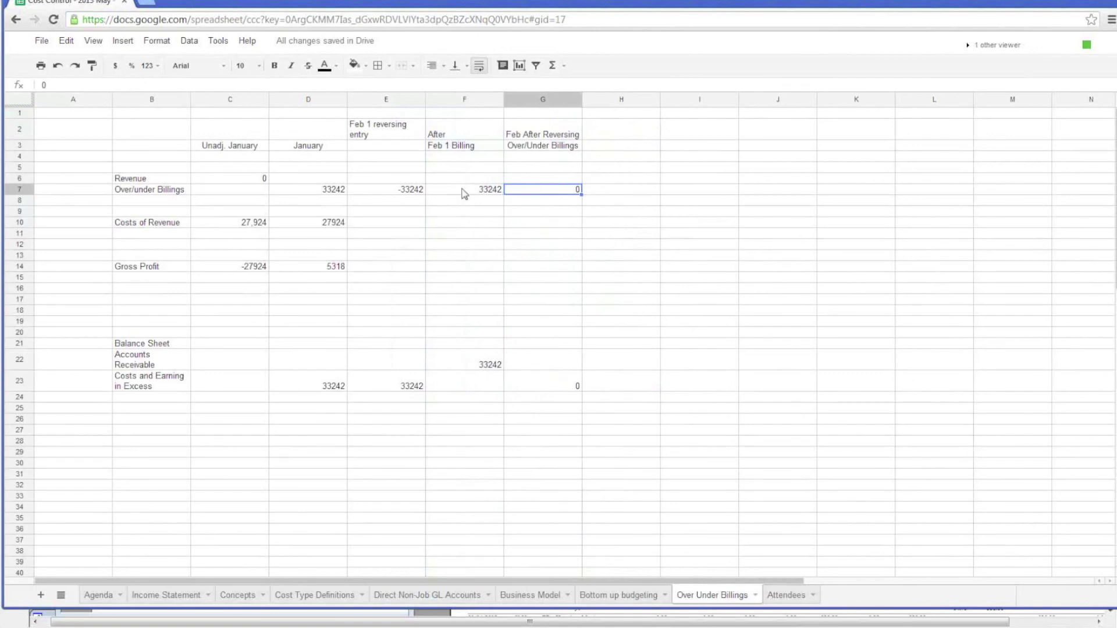
left_click(408, 191)
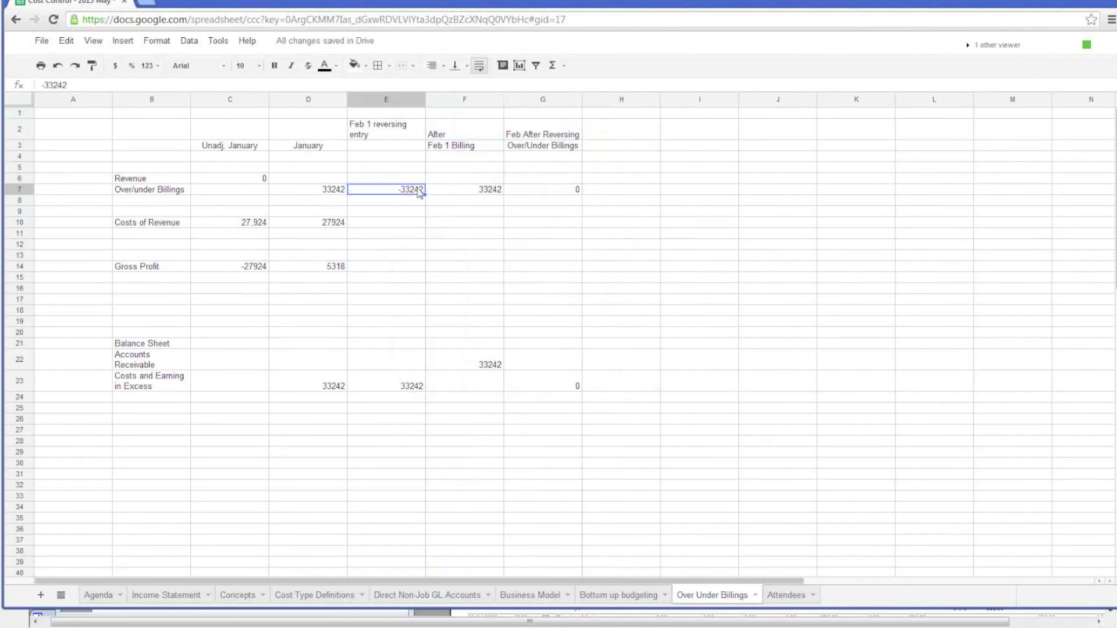
left_click(477, 193)
left_click(547, 193)
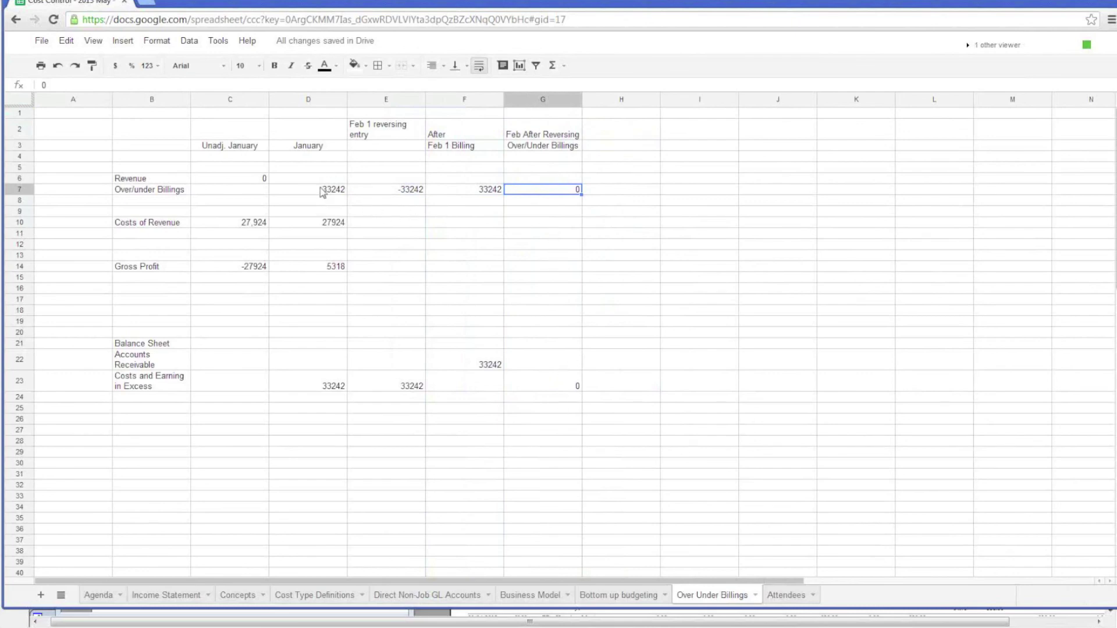
left_click(408, 192)
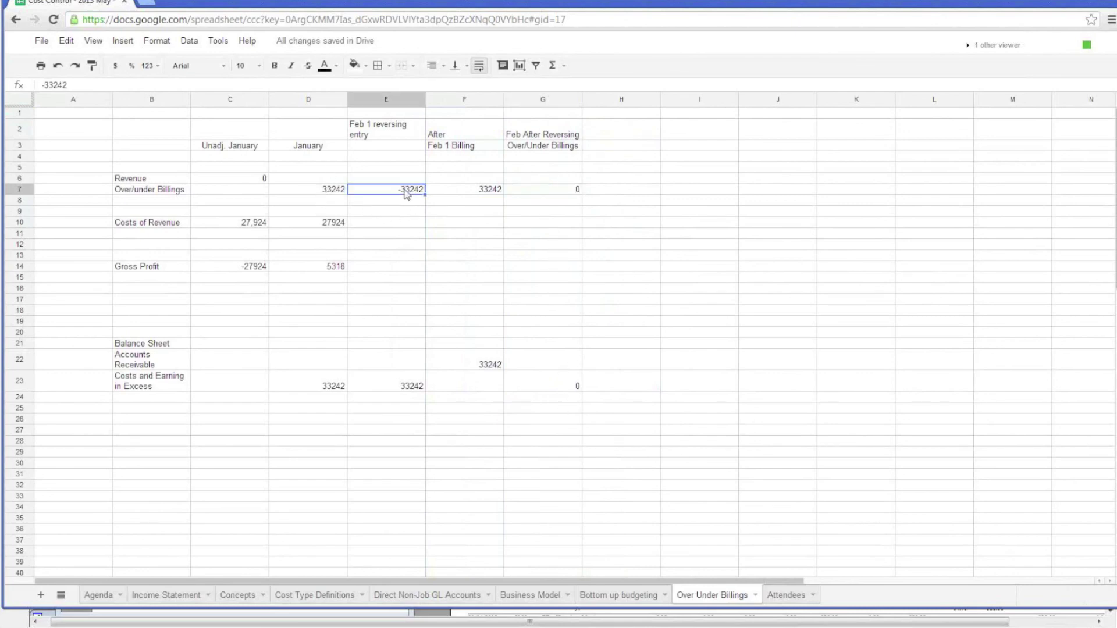
left_click(437, 192)
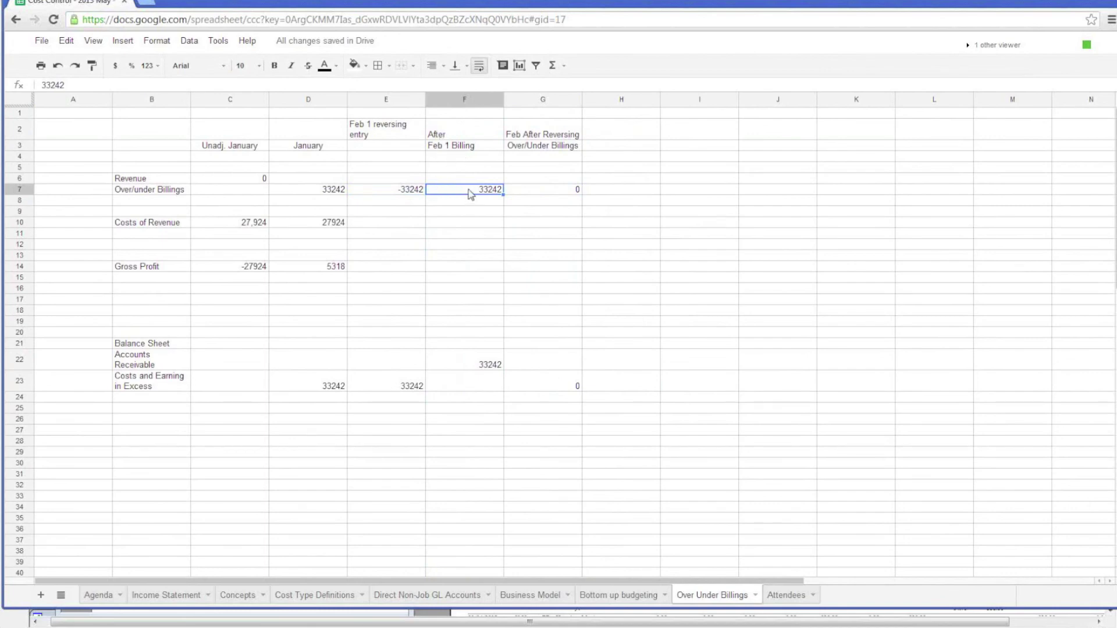
left_click(553, 192)
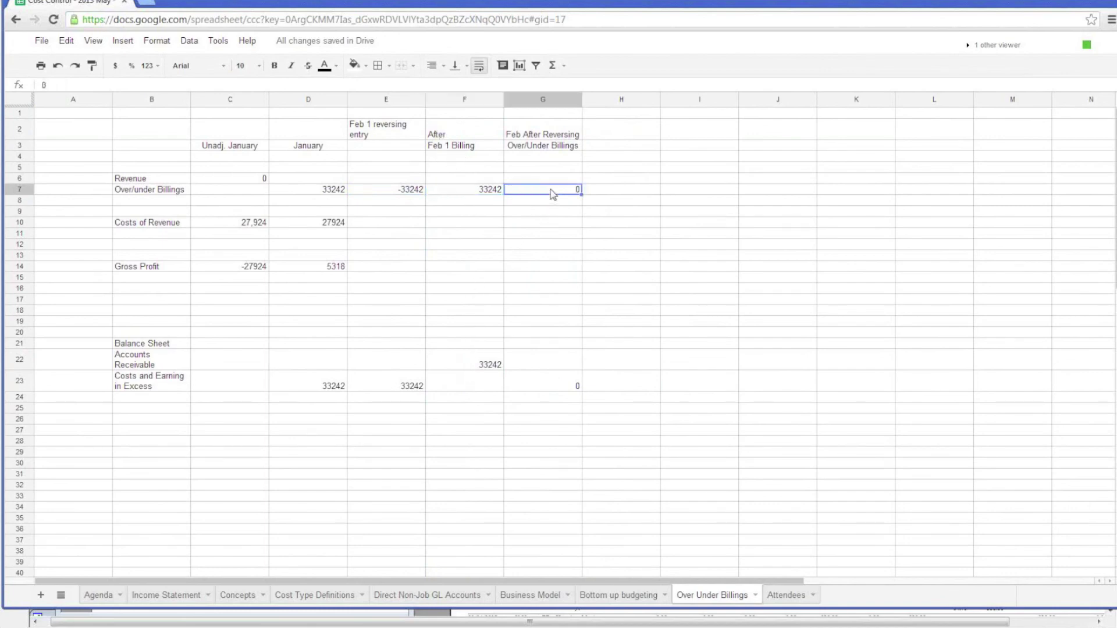
Compare the Over/under Billings amounts of the After Feb 1 Billing, Feb 1 reversing entry and Feb After Reversing columns.
left_click(469, 192)
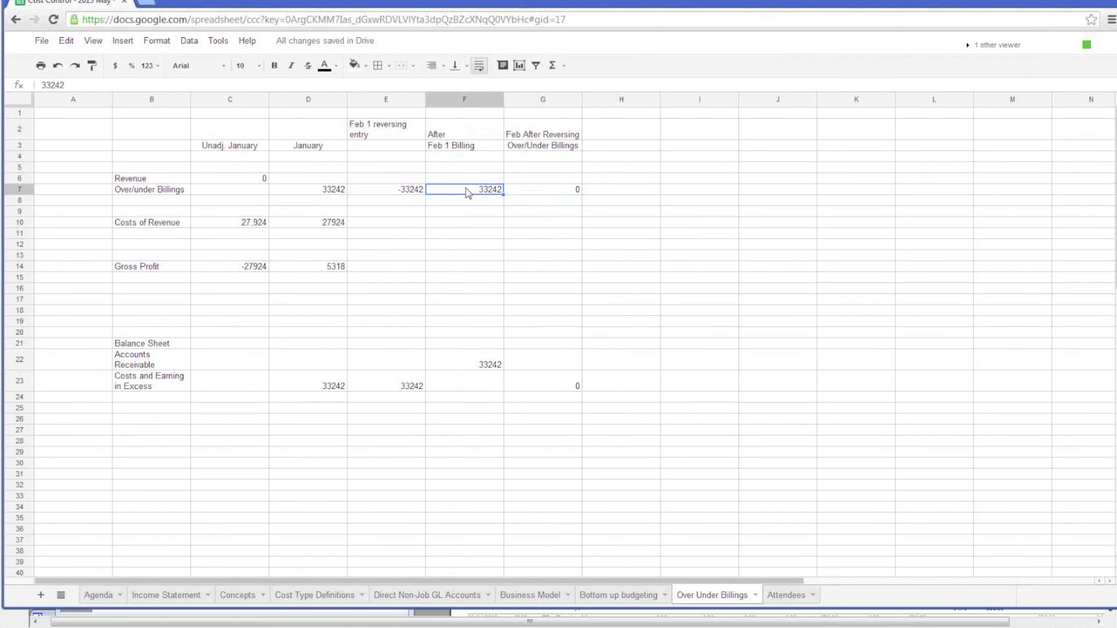
left_click(414, 194)
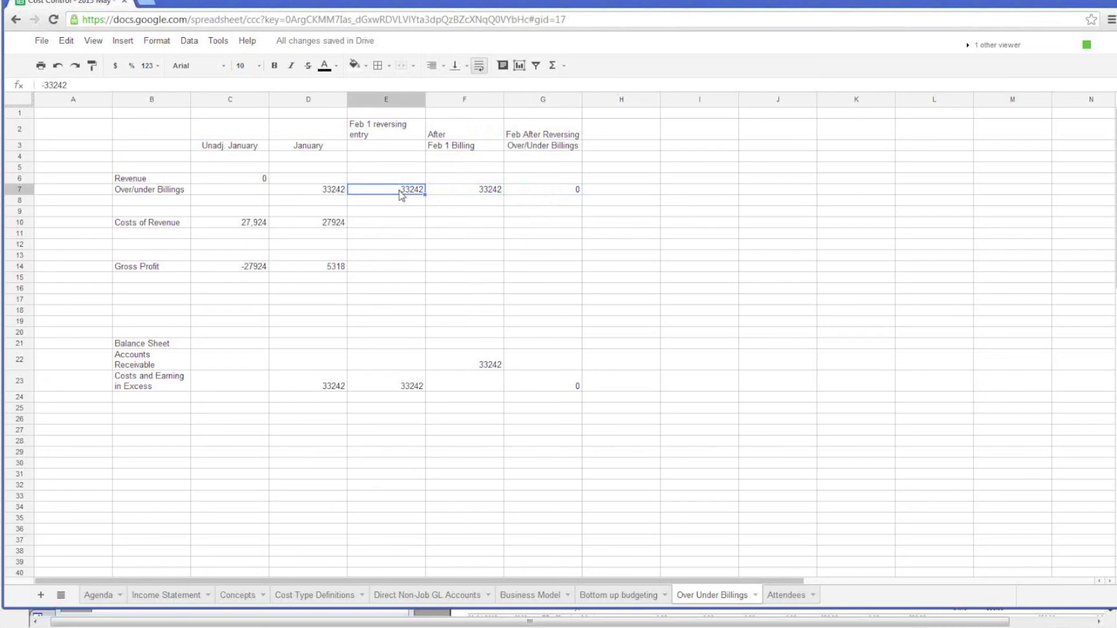
left_click(532, 192)
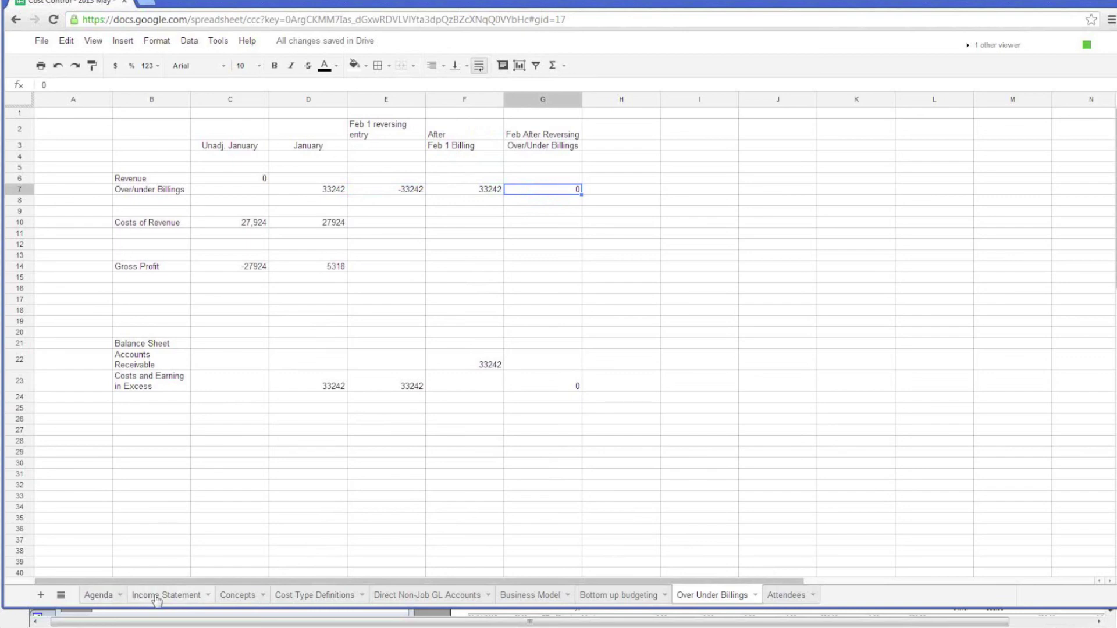
Review the Session 4 questions and the homework reading assignments on the Concepts sheet.
left_click(245, 603)
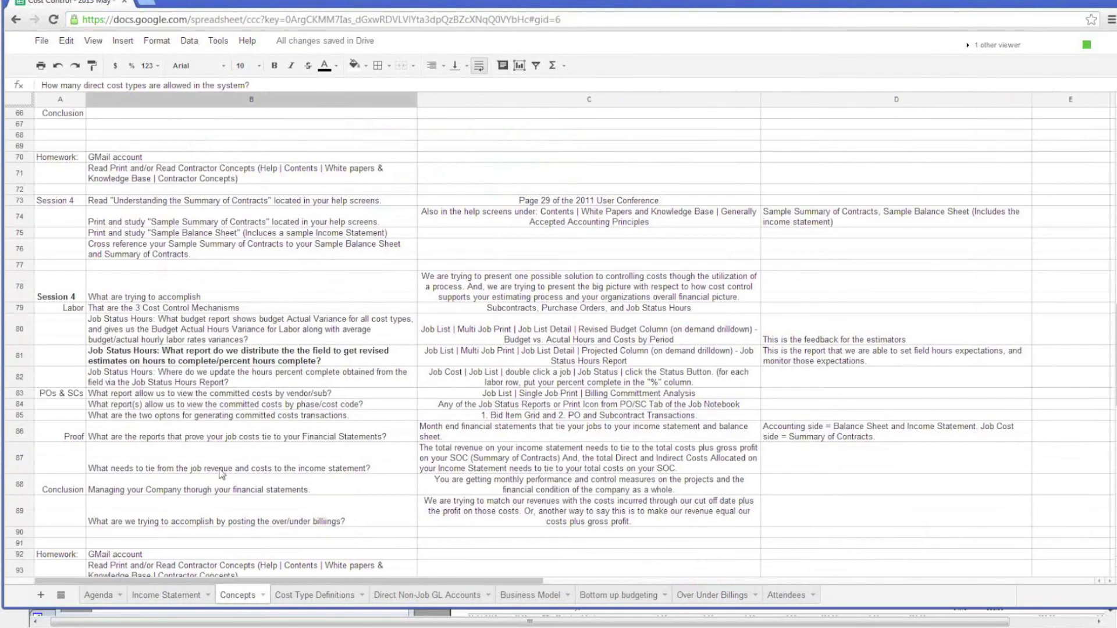
left_click(196, 334)
left_click(196, 290)
scroll(194, 291, "down", 3)
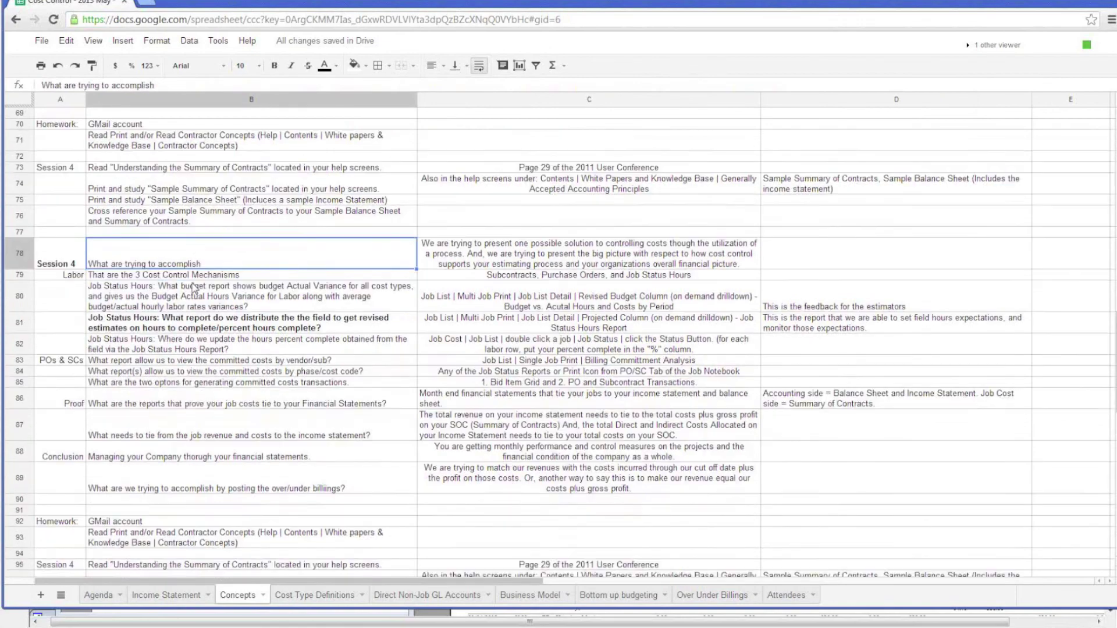
left_click(142, 205)
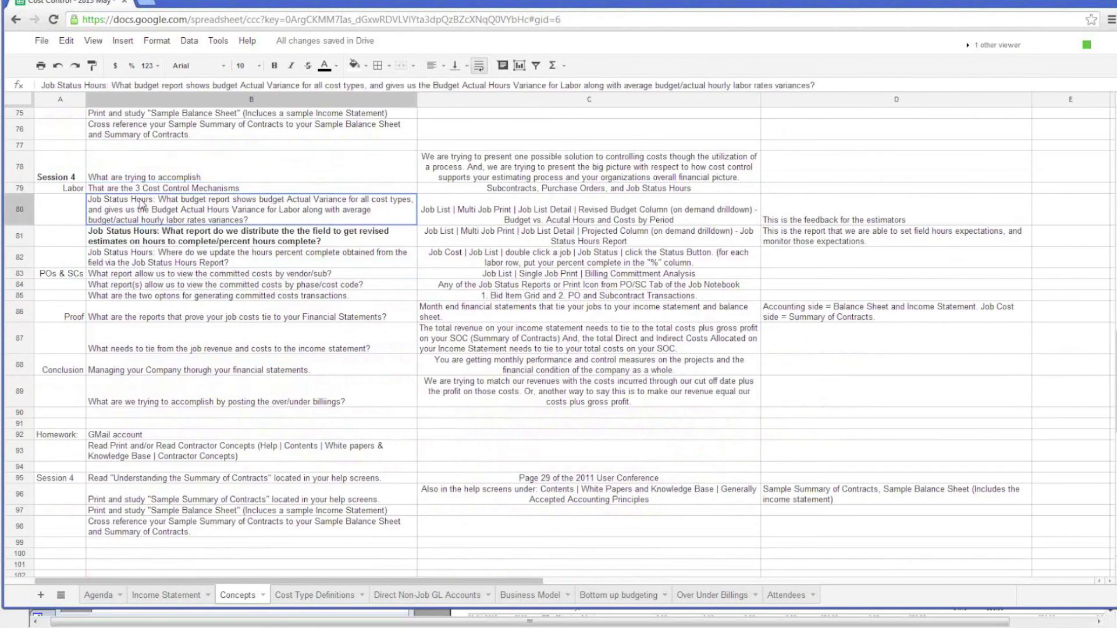
scroll(253, 205, "up", 5)
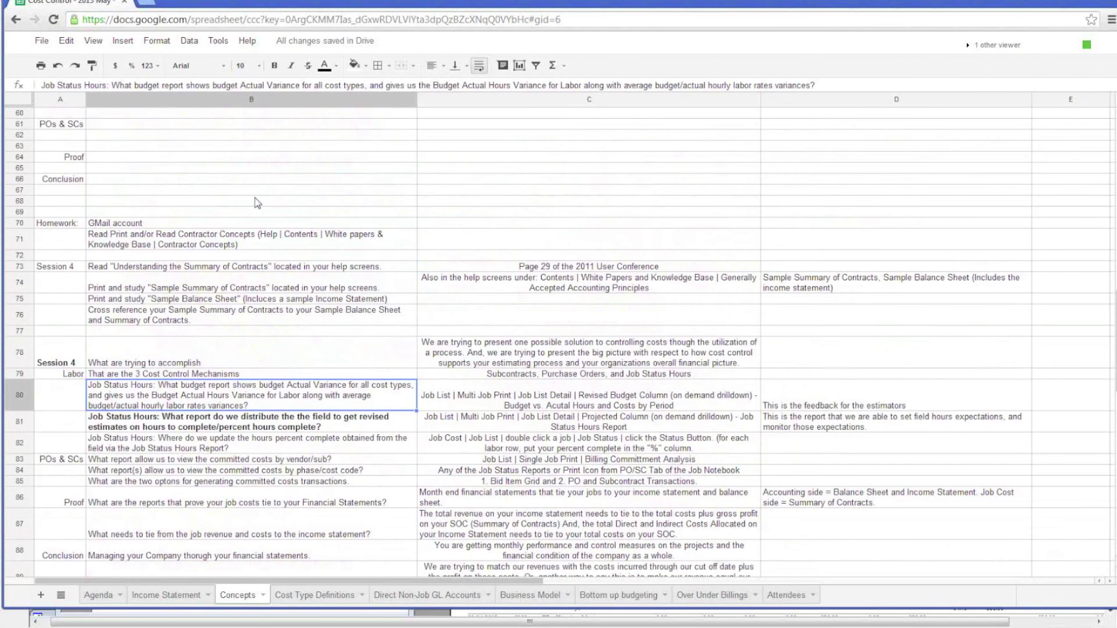
left_click(219, 241)
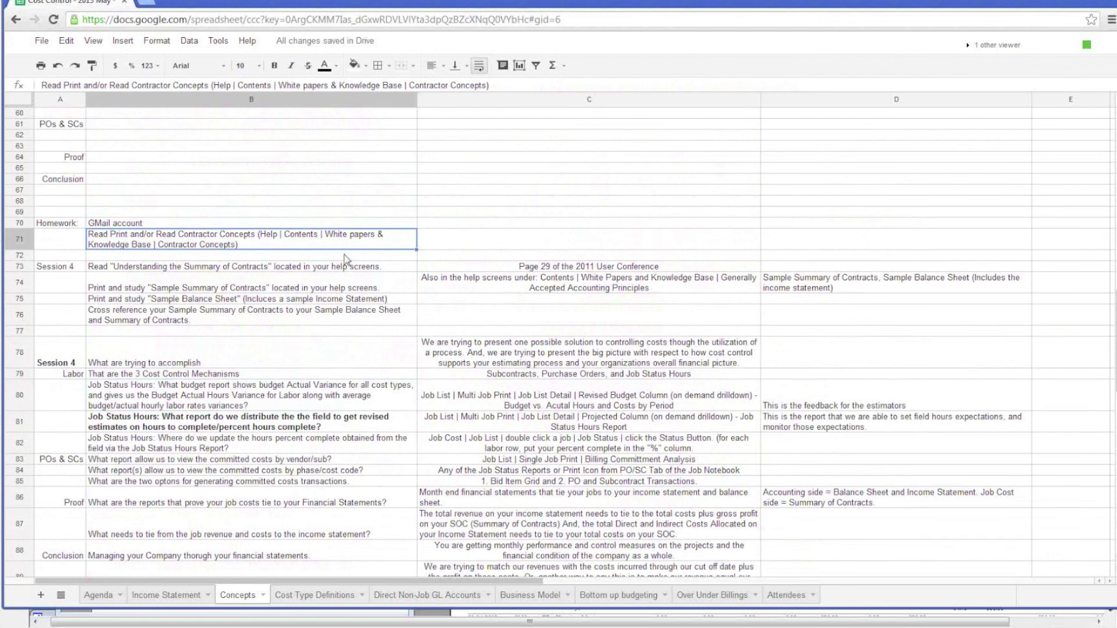